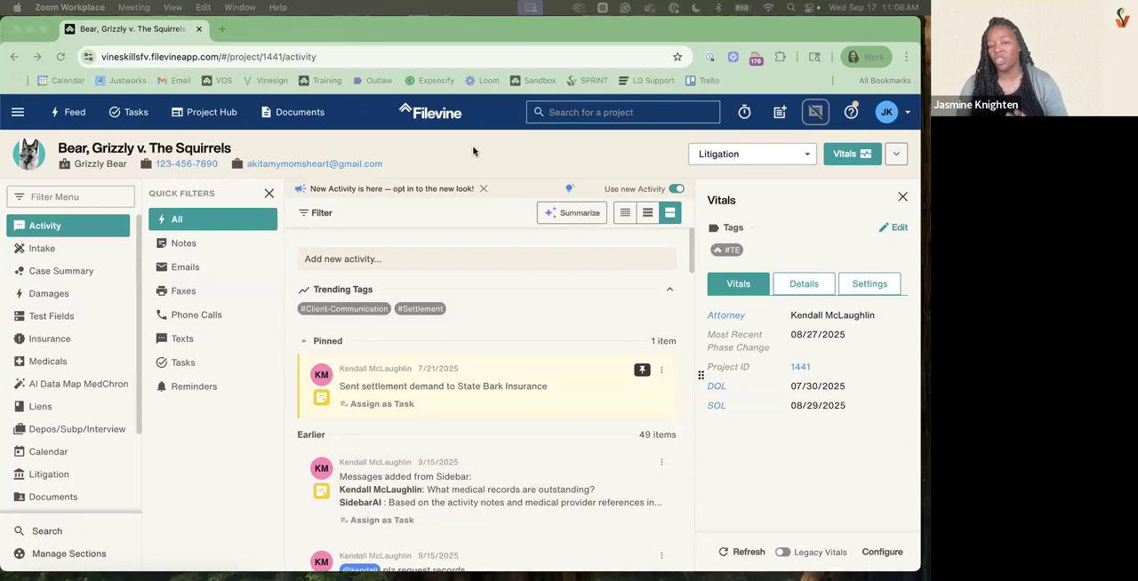
Look through the project's list of available phases without changing the current one
{"action": "left_click", "coordinate": [741, 154]}
{"action": "left_click", "coordinate": [738, 156]}
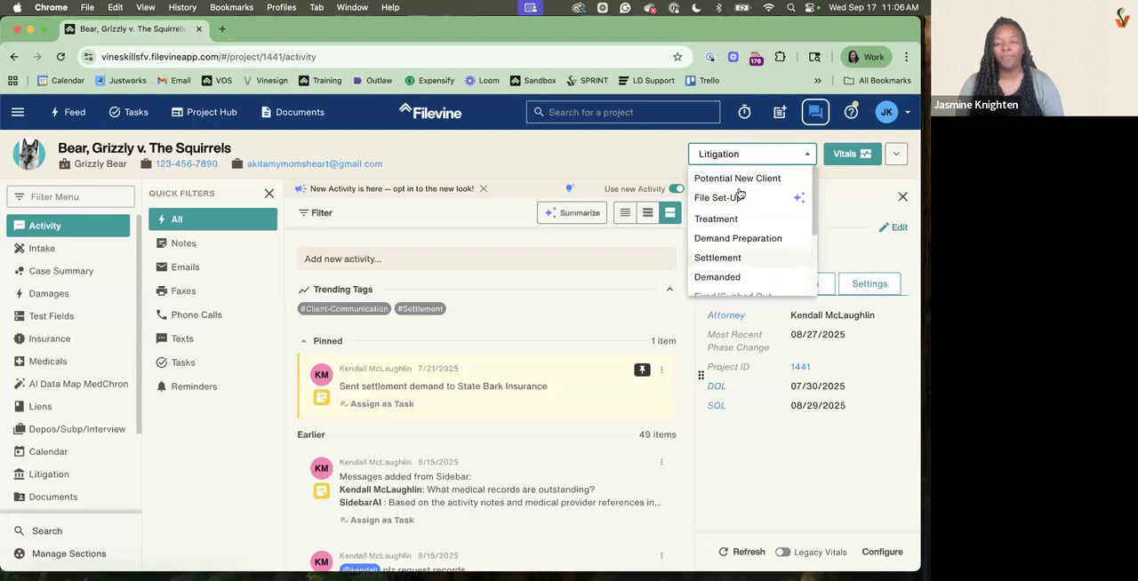
{"action": "left_click", "coordinate": [649, 162]}
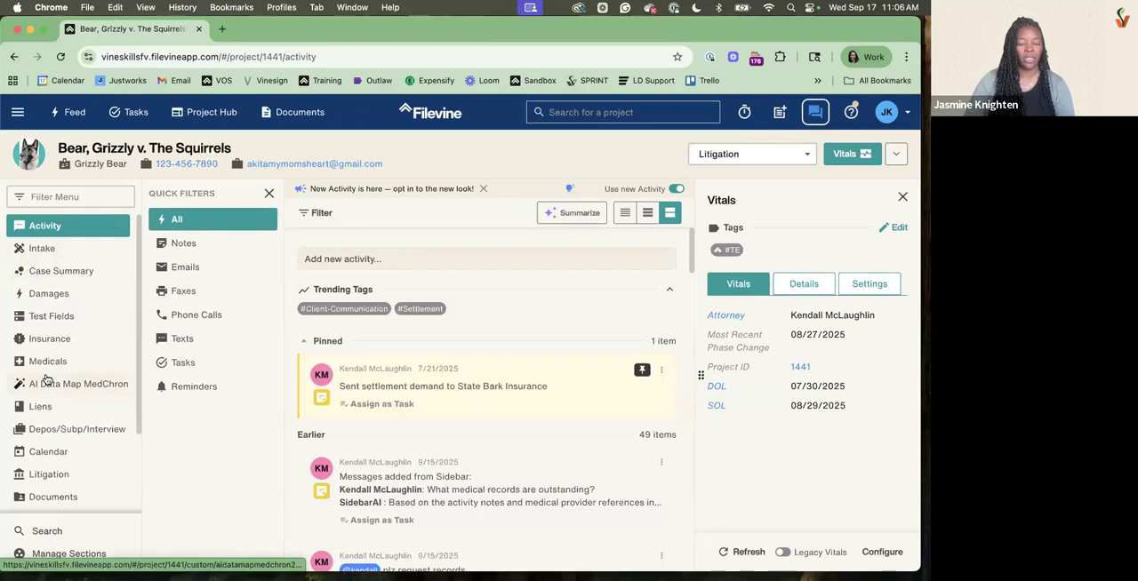
Open the project's Case Summary and change the Representation Status to Unknown, then to Declined
{"action": "left_click", "coordinate": [71, 272]}
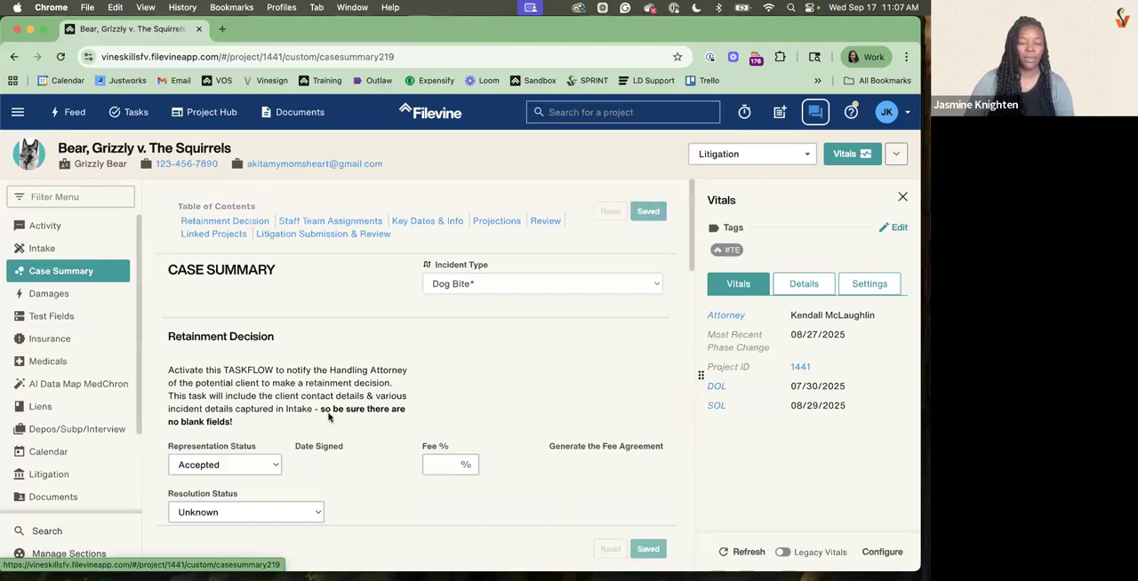
{"action": "scroll", "coordinate": [260, 466], "scroll_direction": "down", "scroll_amount": 2}
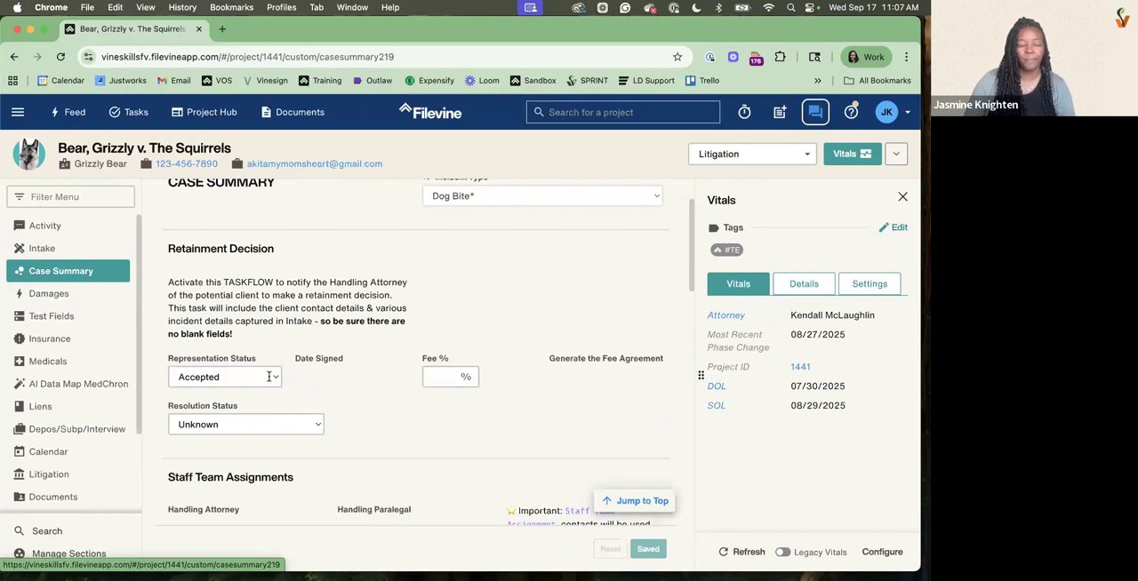
{"action": "left_click", "coordinate": [272, 380]}
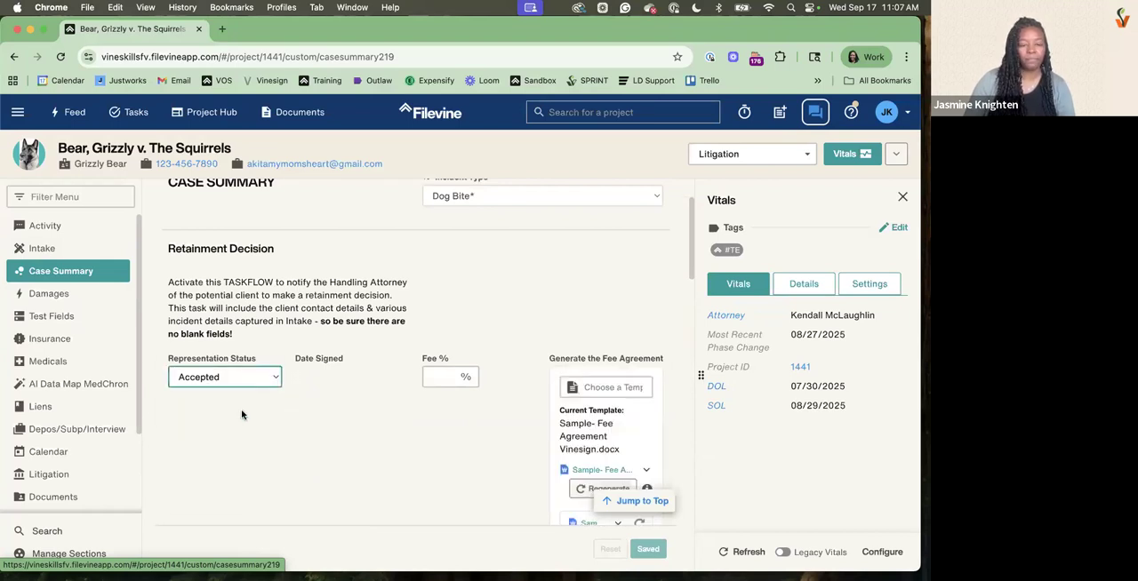
{"action": "left_click", "coordinate": [229, 377]}
{"action": "left_click", "coordinate": [258, 379]}
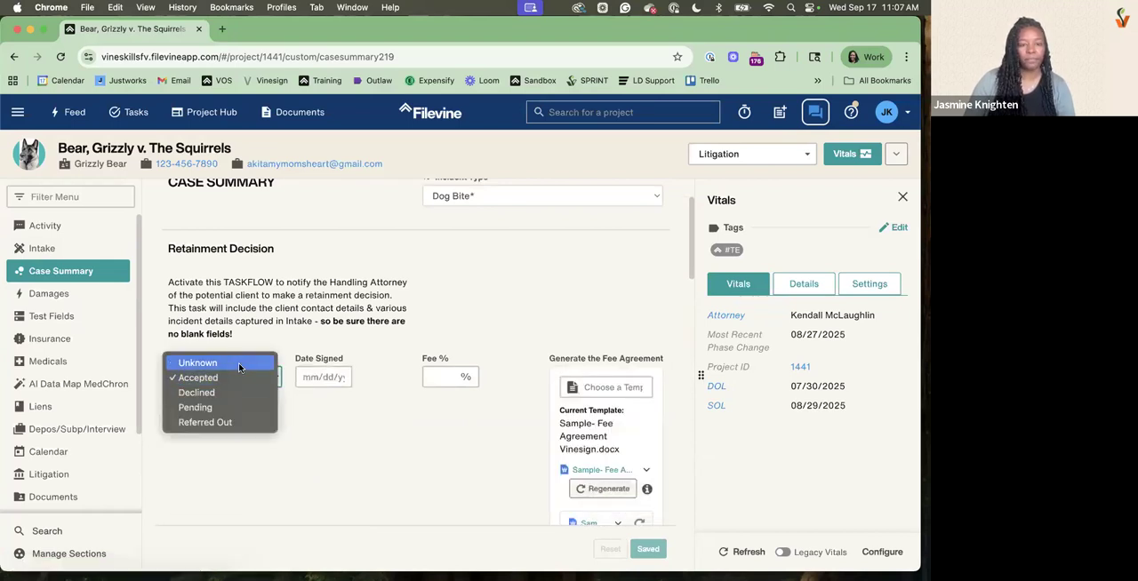
{"action": "left_click", "coordinate": [238, 363]}
{"action": "left_click", "coordinate": [232, 379]}
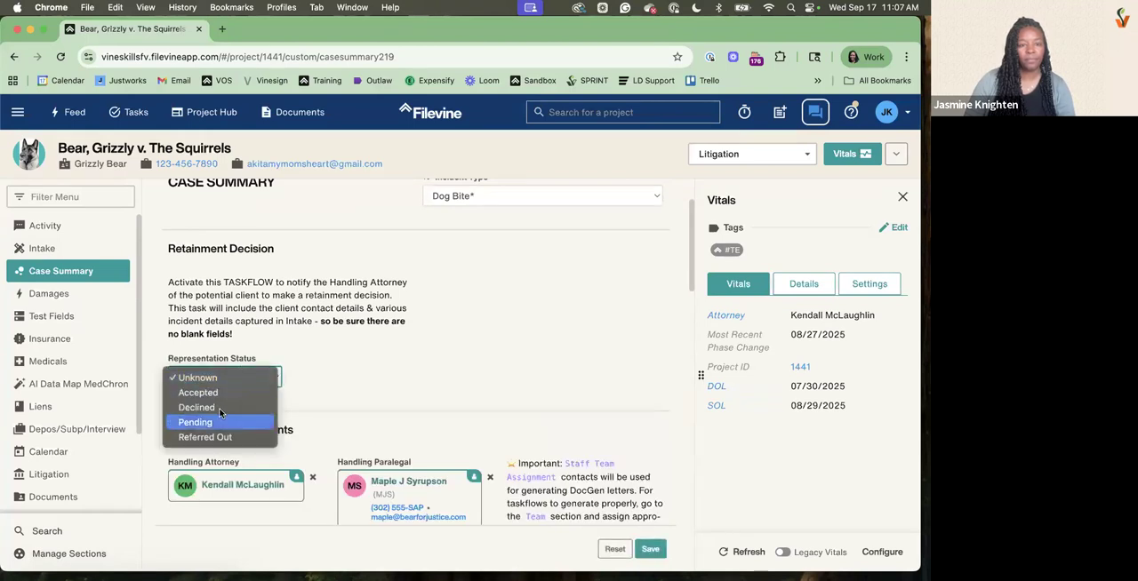
{"action": "left_click", "coordinate": [220, 407]}
{"action": "scroll", "coordinate": [633, 363], "scroll_direction": "down", "scroll_amount": 2}
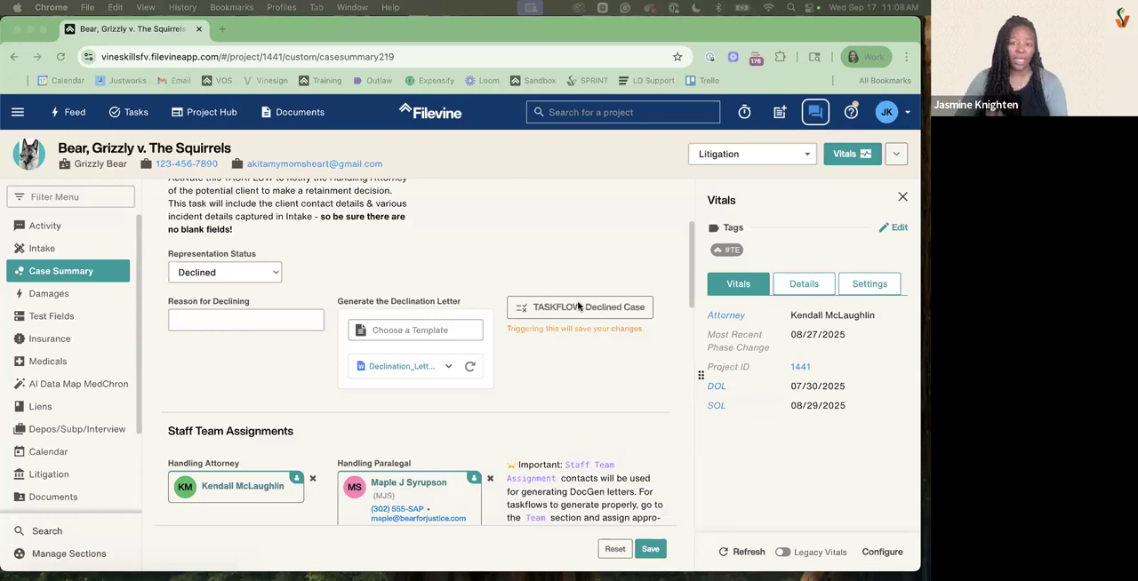
Discard the unsaved Case Summary changes and open the Customs Editor in the Advanced settings
{"action": "left_click", "coordinate": [18, 112]}
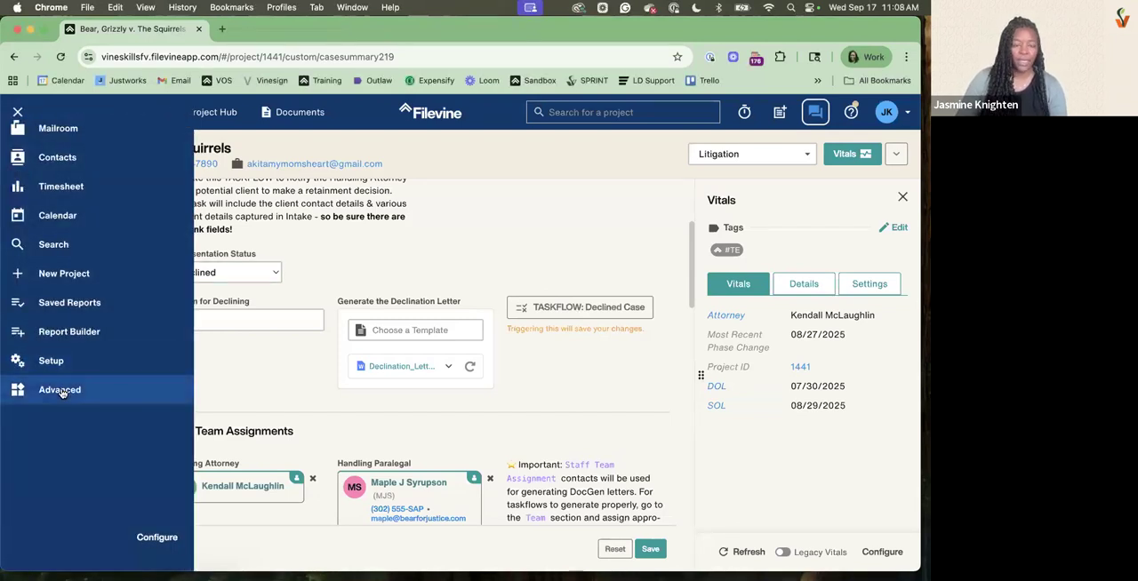
{"action": "left_click", "coordinate": [63, 393]}
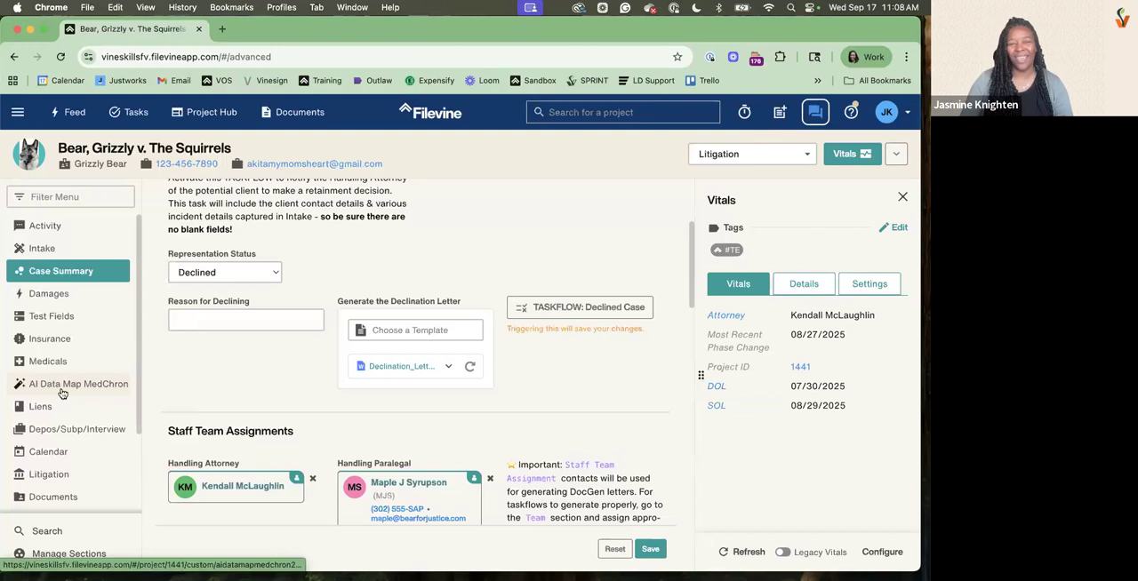
{"action": "left_click", "coordinate": [20, 116]}
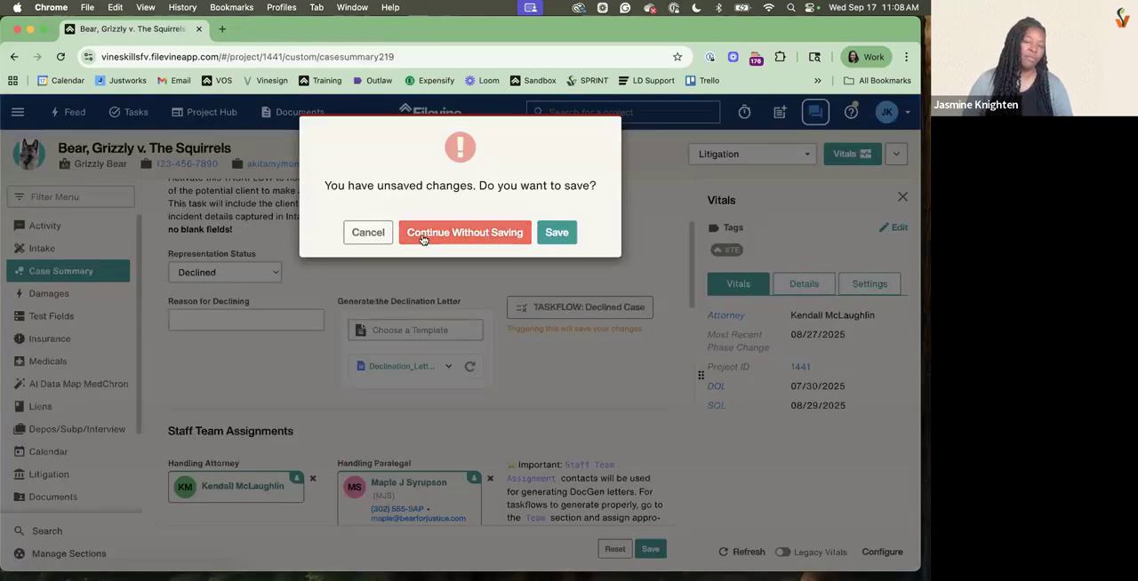
{"action": "left_click", "coordinate": [423, 237]}
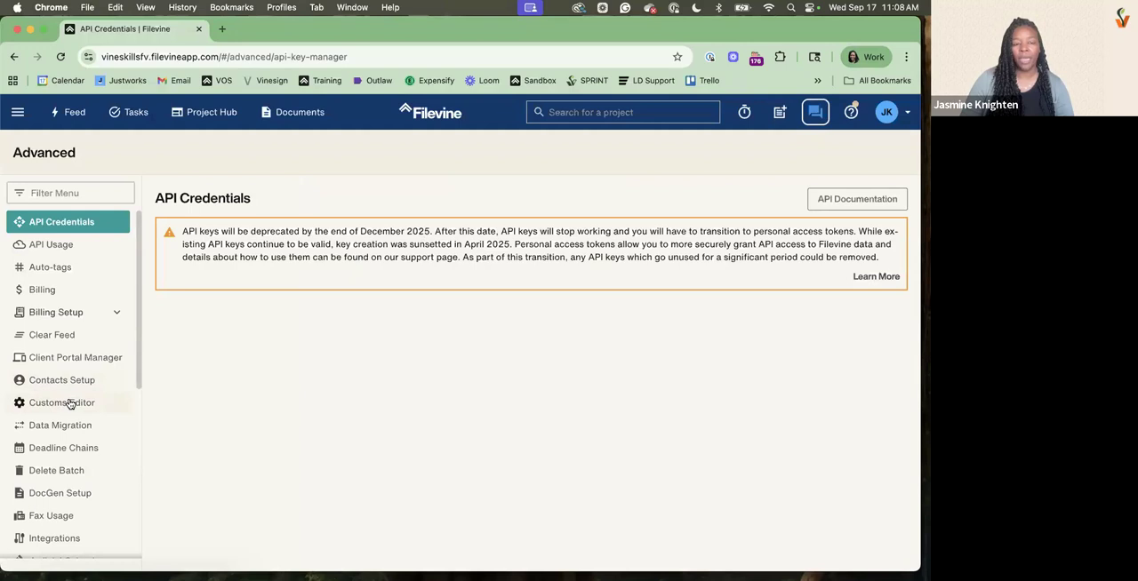
{"action": "left_click", "coordinate": [70, 404]}
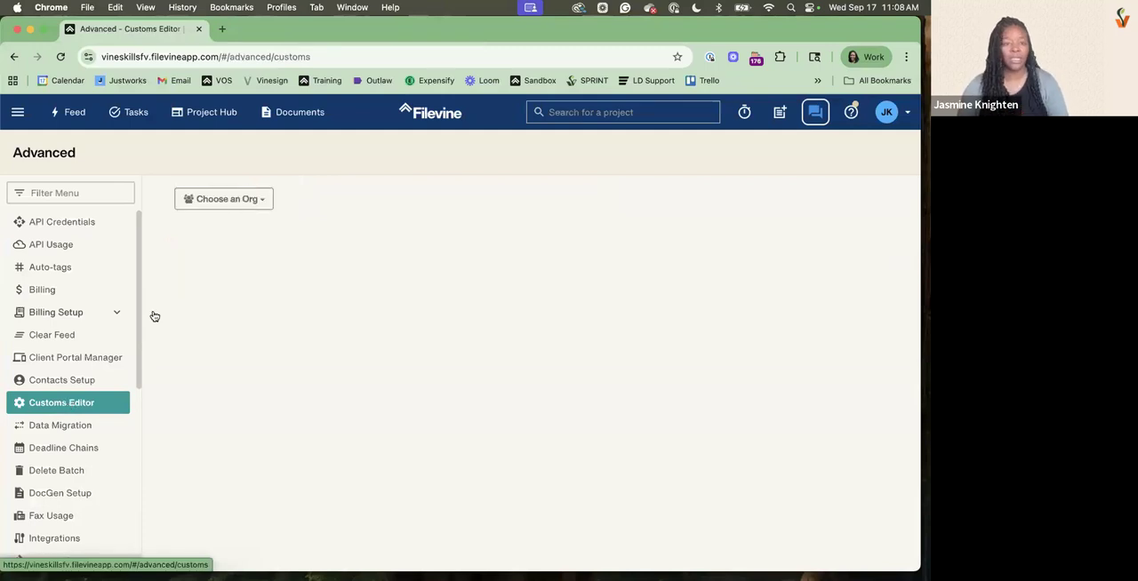
Load the Vineskills org's "zz:Free Help-Personal Injury [FREEHELP]" project type in the Customs Editor
{"action": "left_click", "coordinate": [264, 202]}
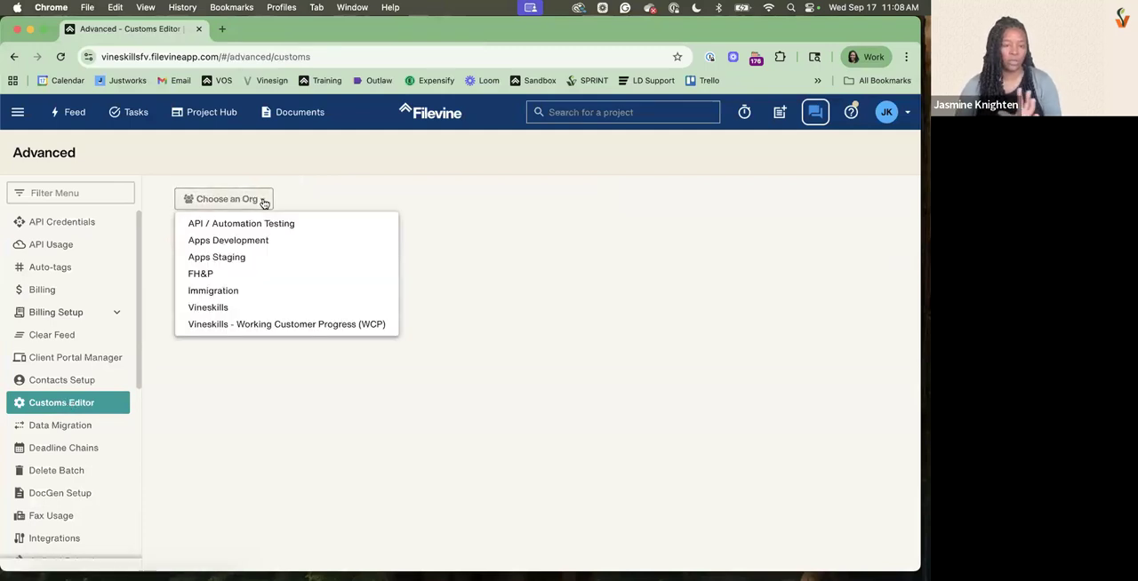
{"action": "left_click", "coordinate": [221, 307]}
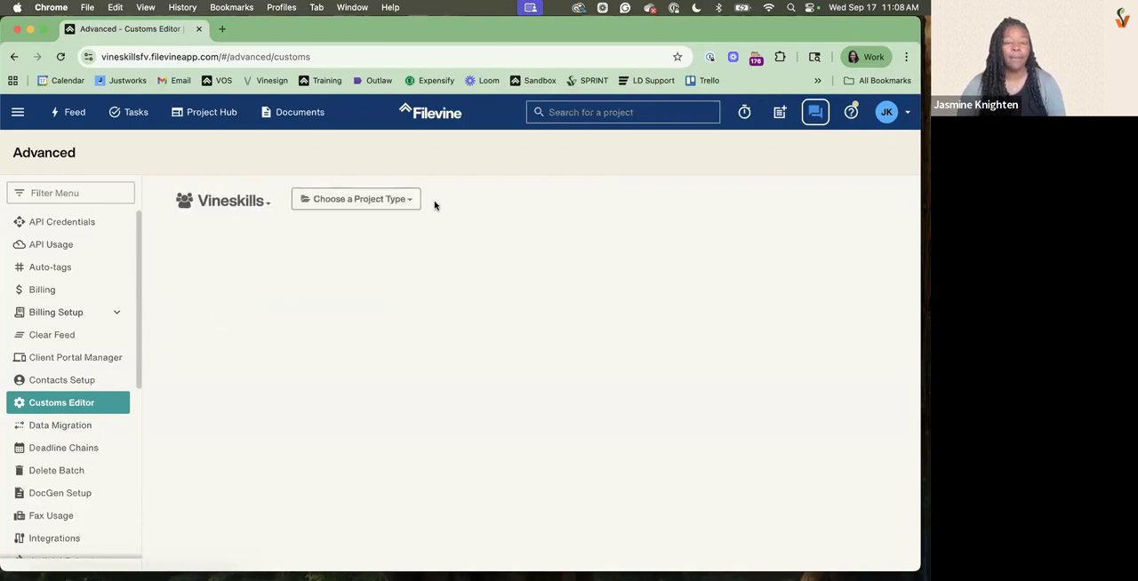
{"action": "left_click", "coordinate": [369, 201]}
{"action": "scroll", "coordinate": [347, 322], "scroll_direction": "down", "scroll_amount": 5}
{"action": "scroll", "coordinate": [348, 320], "scroll_direction": "down", "scroll_amount": 10}
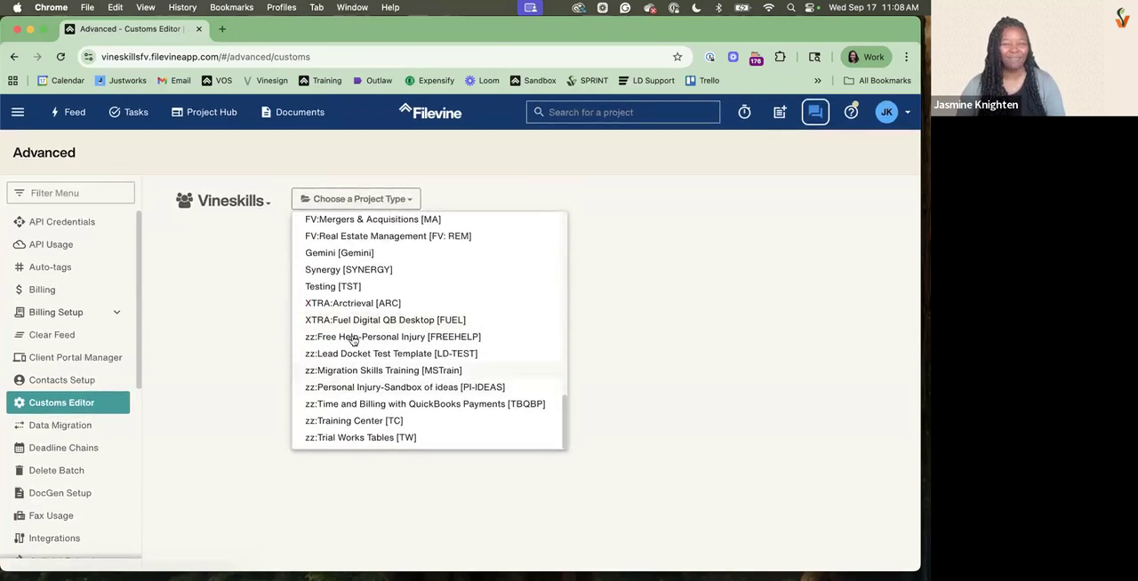
{"action": "left_click", "coordinate": [352, 338]}
Open the Medicals section's properties and look through its custom fields and widgets
{"action": "scroll", "coordinate": [285, 396], "scroll_direction": "down", "scroll_amount": 15}
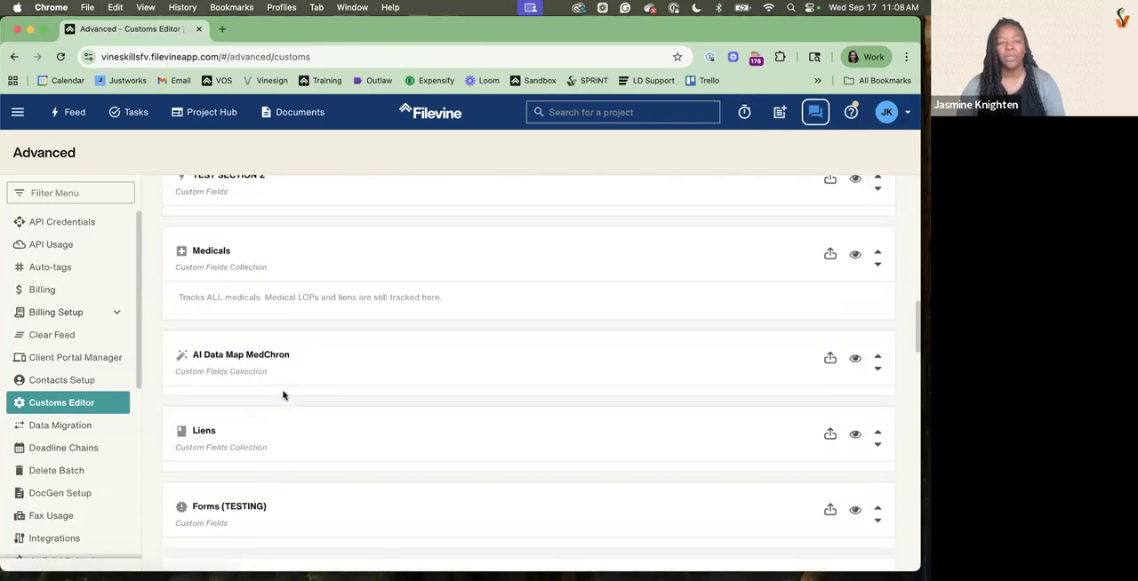
{"action": "left_click", "coordinate": [366, 218]}
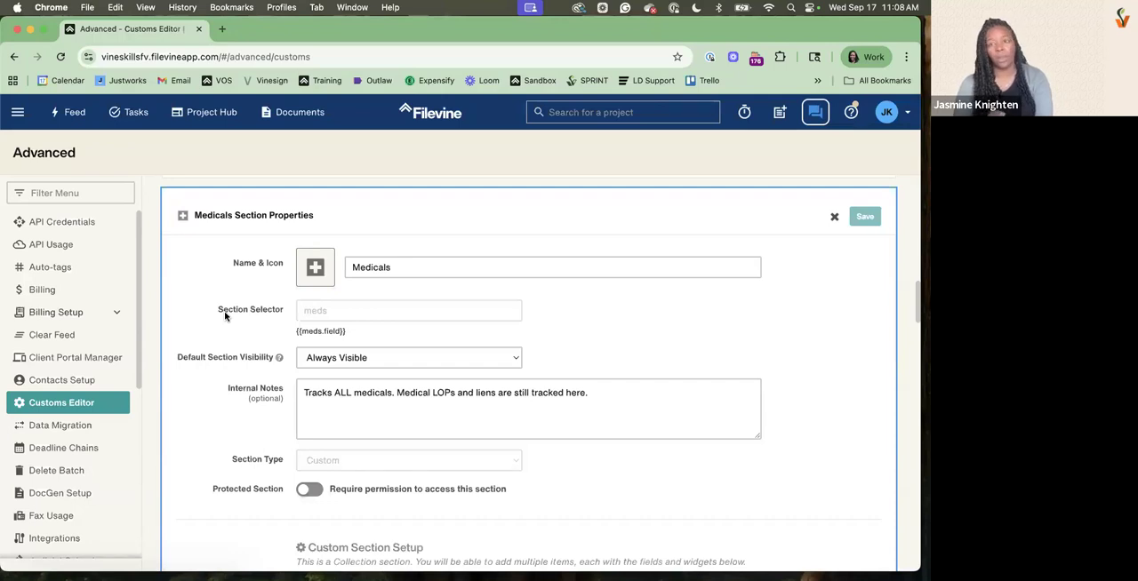
{"action": "scroll", "coordinate": [225, 316], "scroll_direction": "down", "scroll_amount": 10}
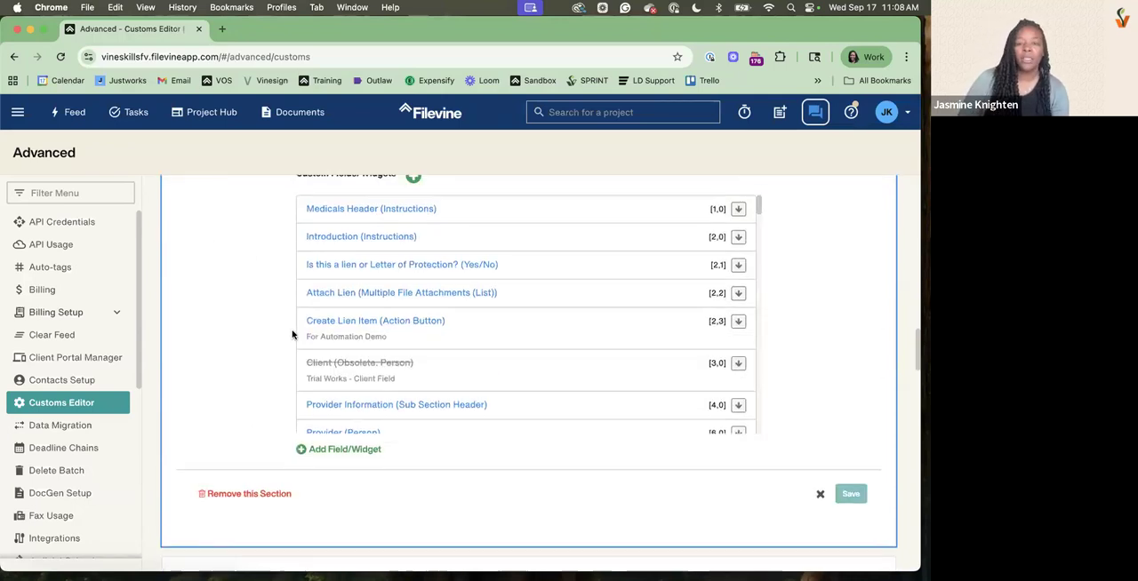
{"action": "scroll", "coordinate": [447, 348], "scroll_direction": "down", "scroll_amount": 5}
{"action": "scroll", "coordinate": [447, 349], "scroll_direction": "down", "scroll_amount": 15}
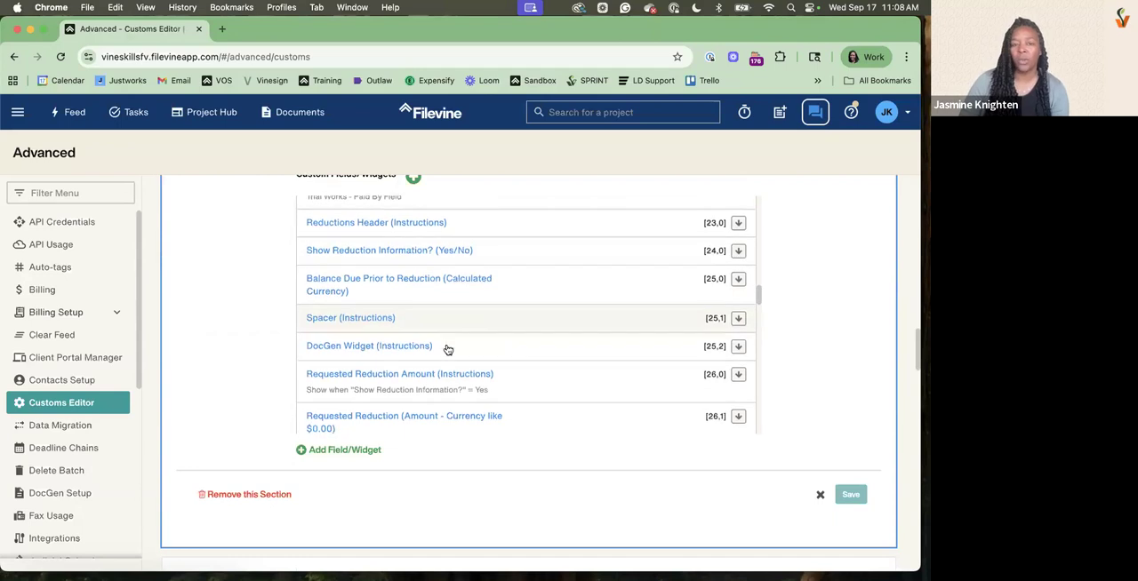
{"action": "scroll", "coordinate": [447, 349], "scroll_direction": "down", "scroll_amount": 3}
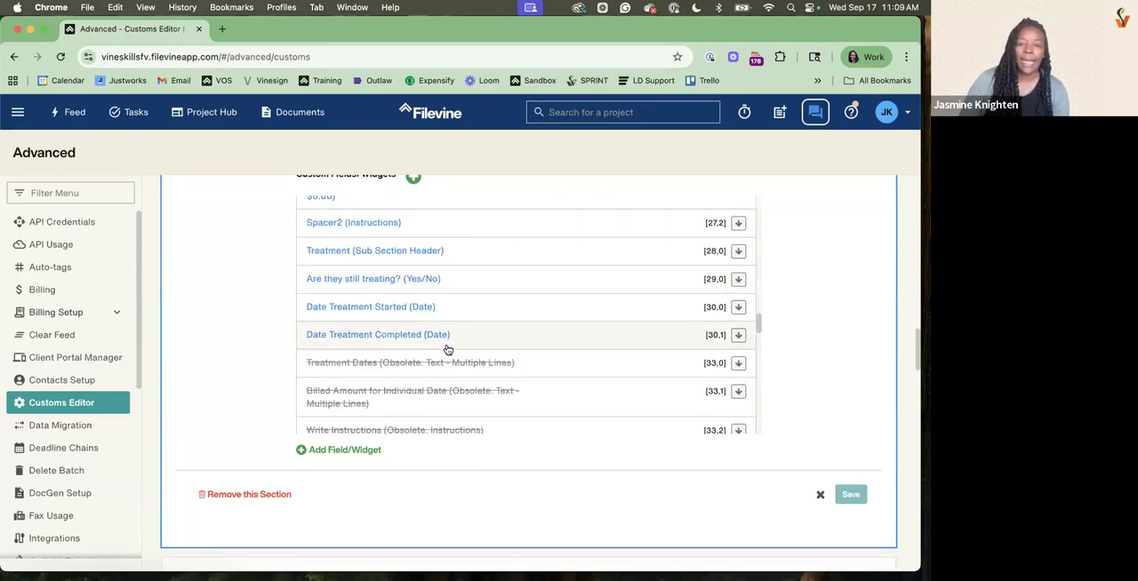
{"action": "scroll", "coordinate": [447, 348], "scroll_direction": "up", "scroll_amount": 8}
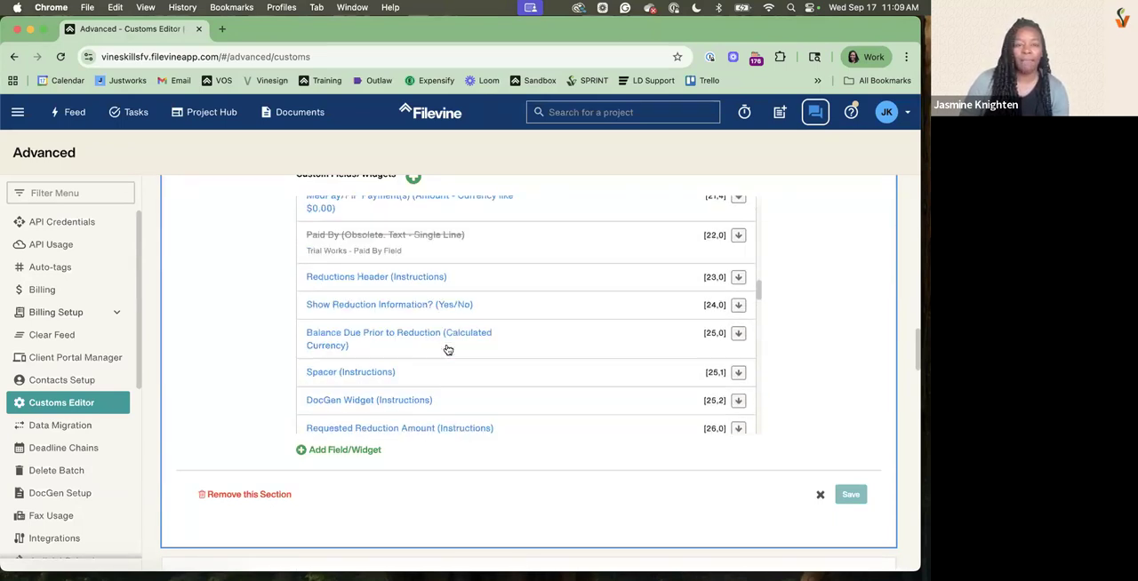
{"action": "scroll", "coordinate": [447, 349], "scroll_direction": "up", "scroll_amount": 3}
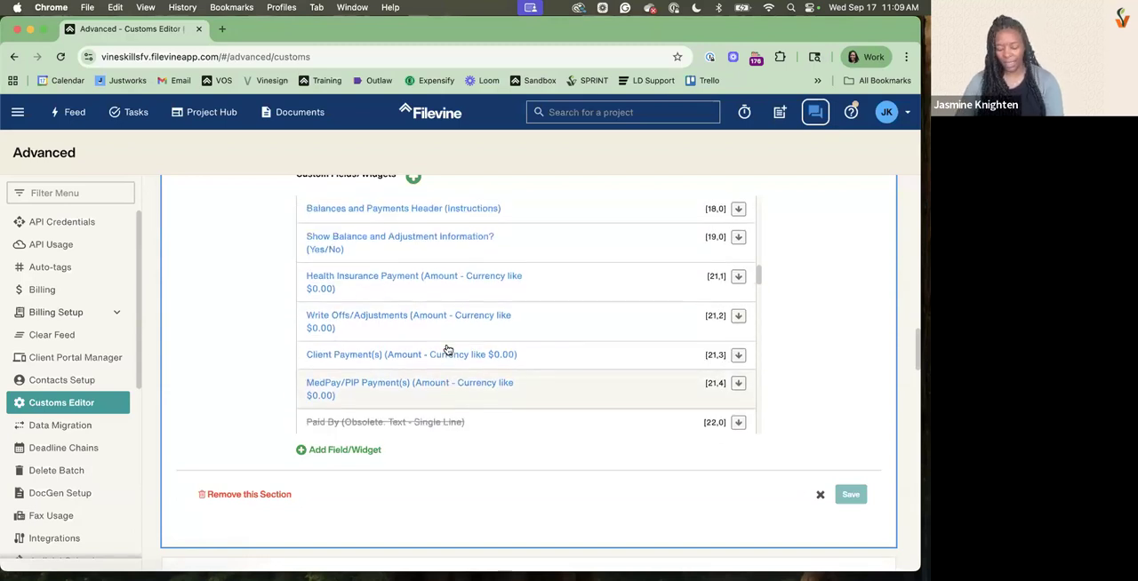
Search the page for "records" to locate the records request fields in the Medicals section
{"action": "key", "text": "super+f"}
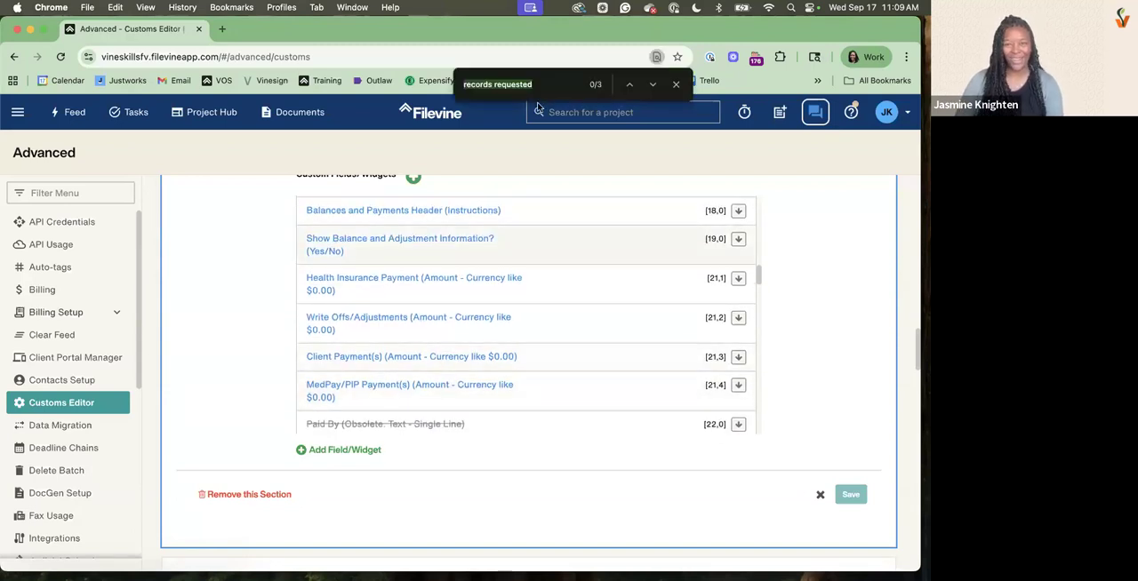
{"action": "type", "text": "records"}
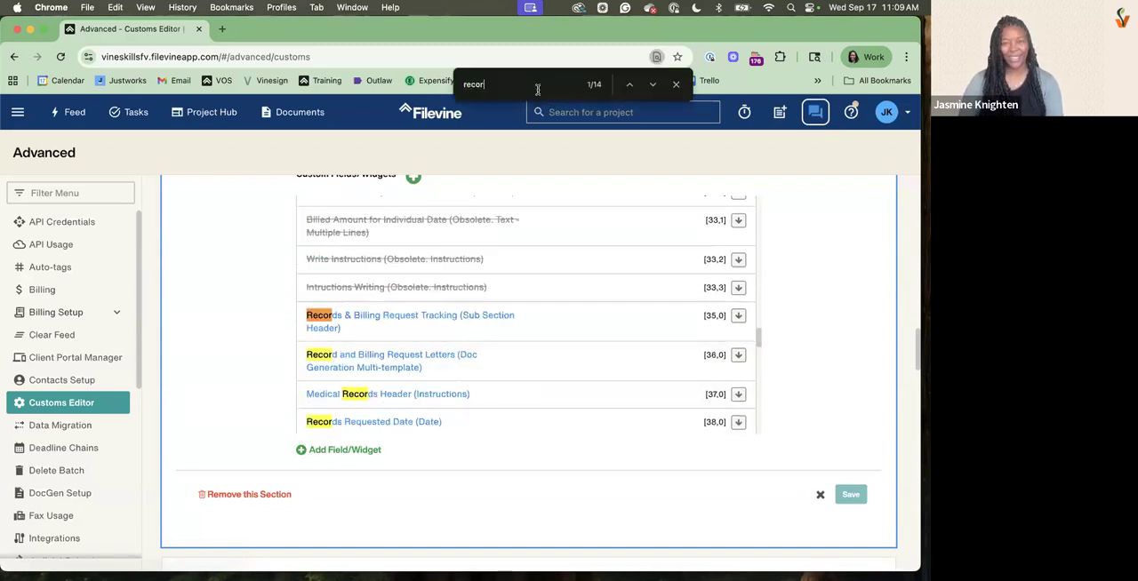
{"action": "scroll", "coordinate": [447, 320], "scroll_direction": "down", "scroll_amount": 3}
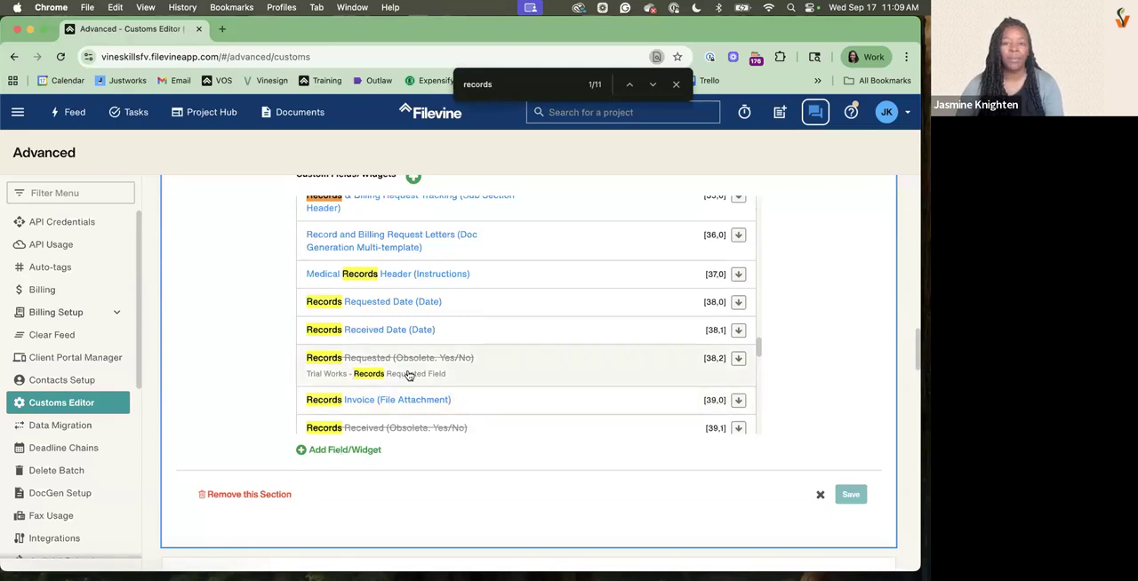
{"action": "scroll", "coordinate": [383, 409], "scroll_direction": "down", "scroll_amount": 1}
Start a new field template in the Medicals section and set its row to 39
{"action": "left_click", "coordinate": [347, 450]}
{"action": "left_click", "coordinate": [377, 364]}
{"action": "double_click", "coordinate": [326, 402]}
{"action": "type", "text": "39"}
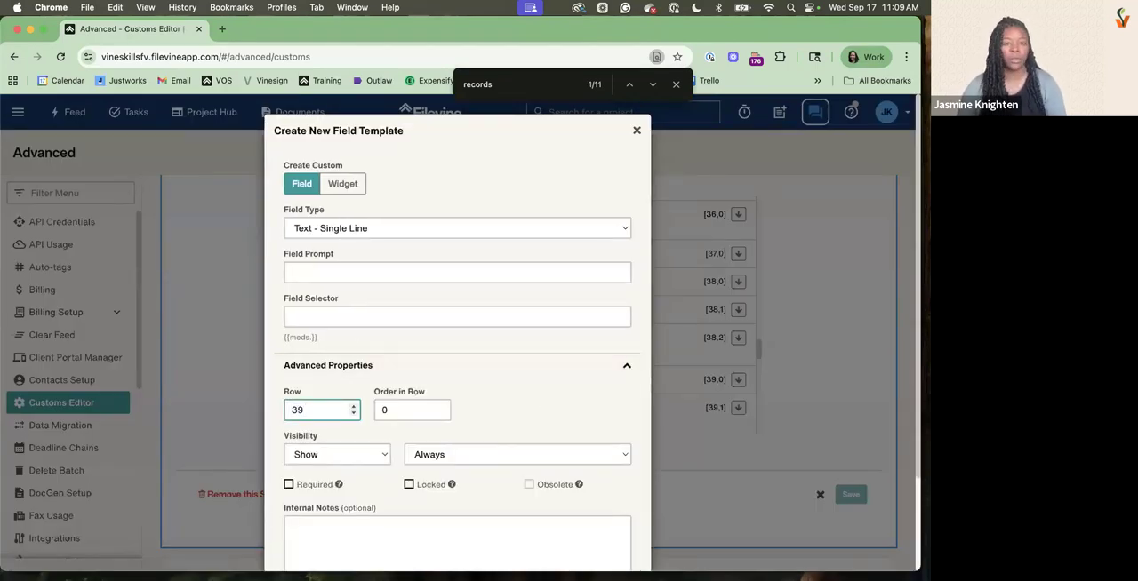
Make the new item an Action Button widget with Taskflow Trigger Button as its action button type
{"action": "left_click", "coordinate": [350, 187]}
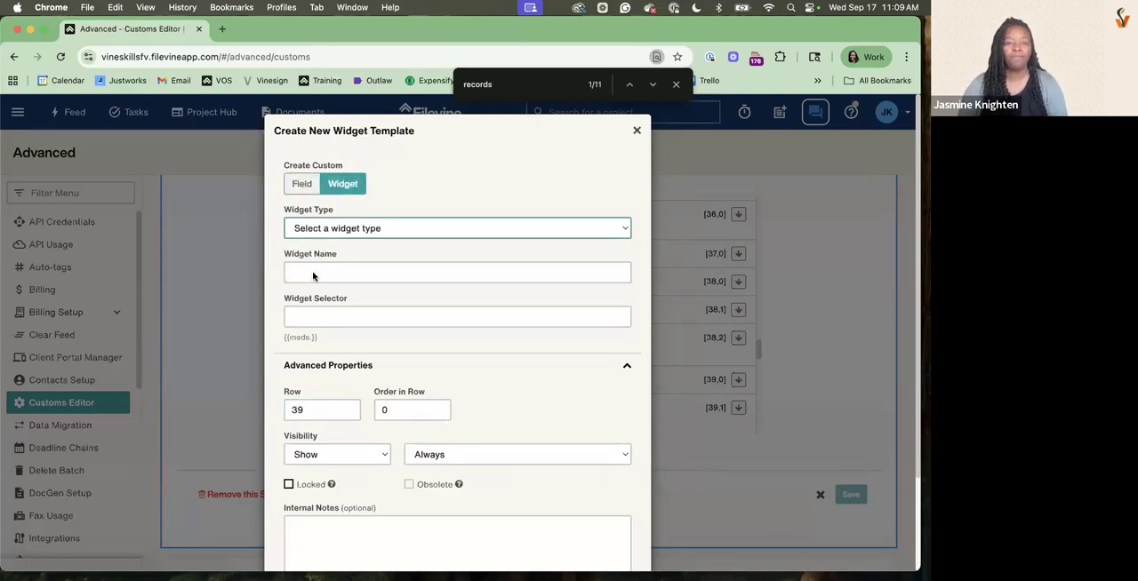
{"action": "left_click", "coordinate": [314, 230]}
{"action": "left_click", "coordinate": [314, 246]}
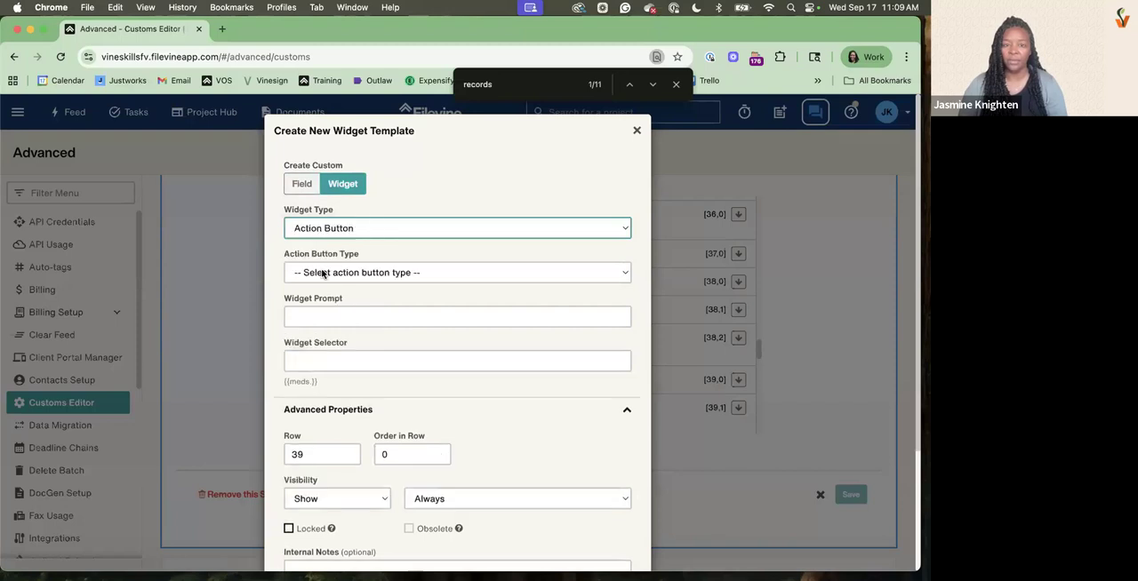
{"action": "left_click", "coordinate": [320, 273]}
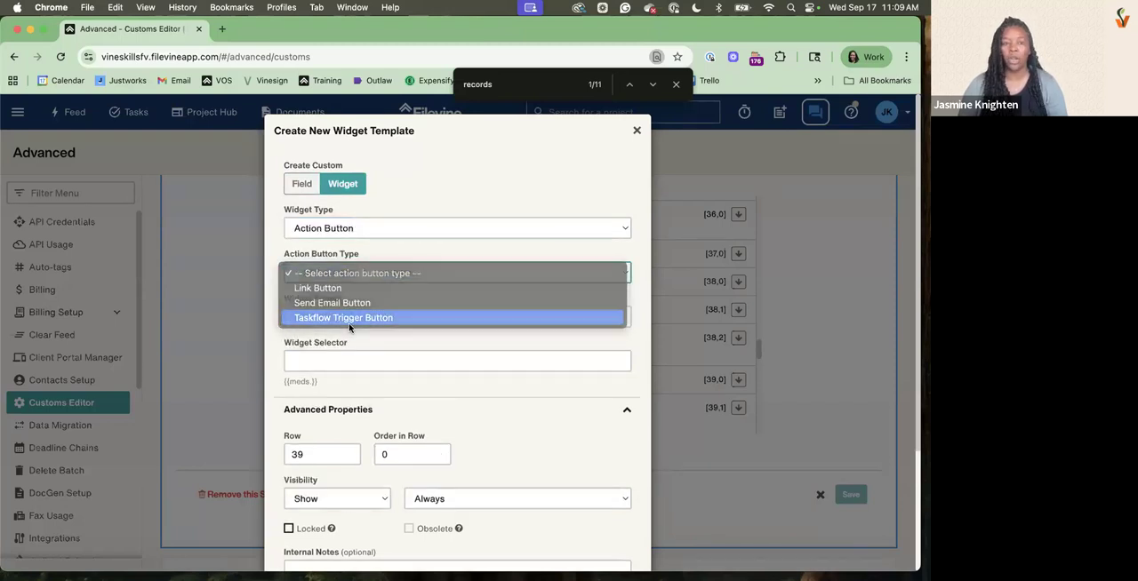
{"action": "left_click", "coordinate": [349, 318]}
{"action": "left_click", "coordinate": [347, 323]}
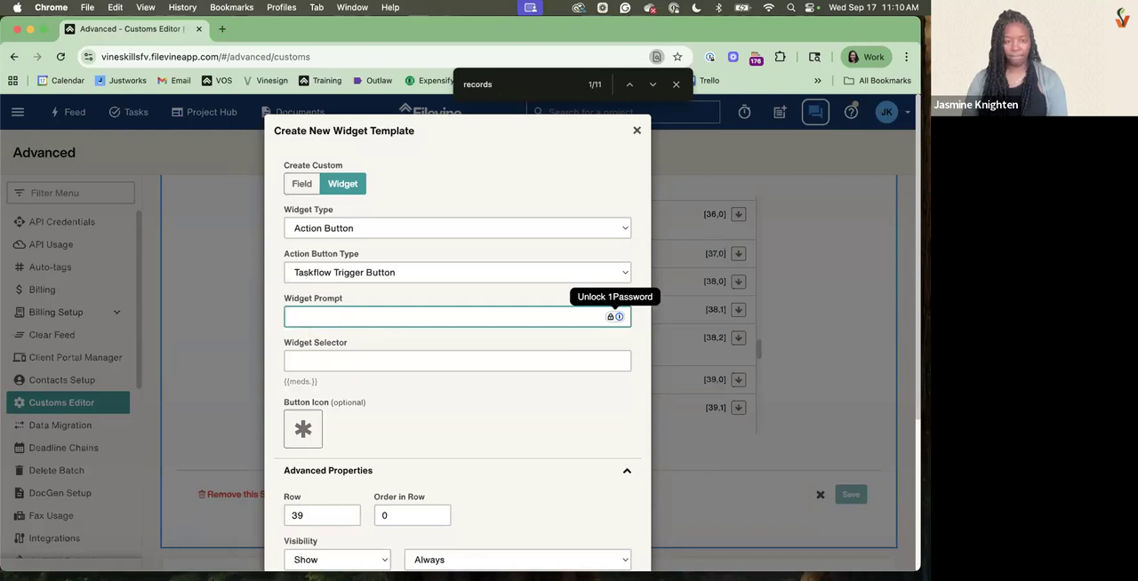
Enter "Med Records Follow up" as the widget prompt and create the widget
{"action": "type", "text": "Med Recor"}
{"action": "type", "text": "ds Foll"}
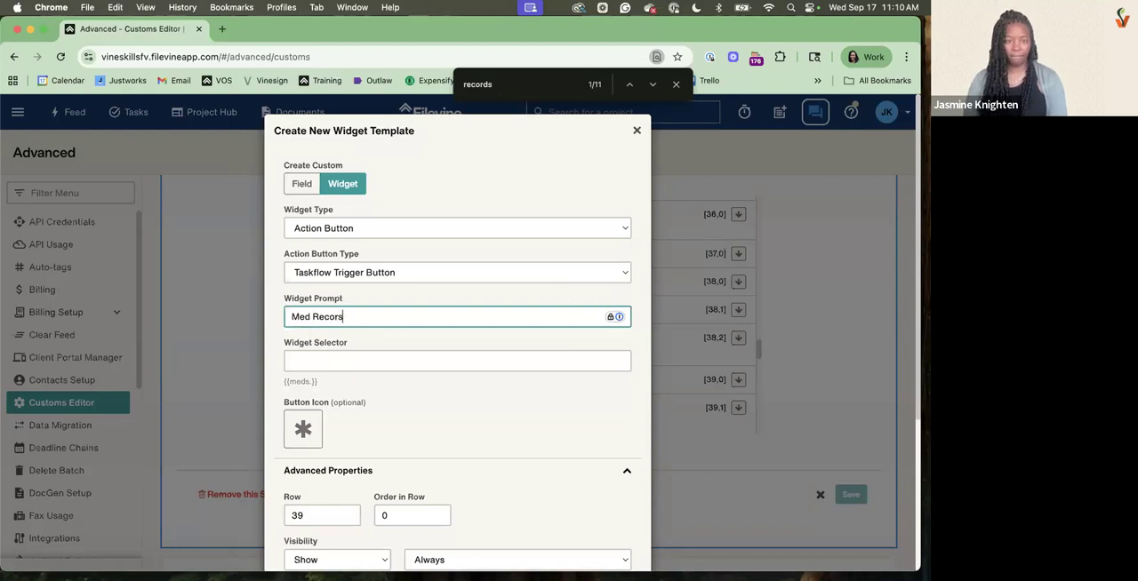
{"action": "type", "text": "ow up"}
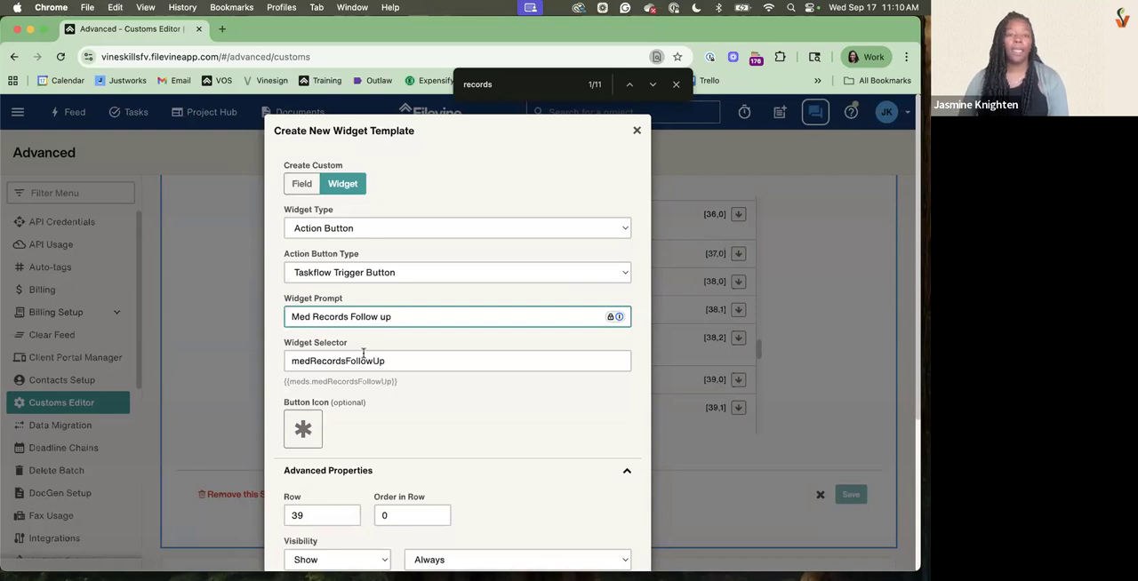
{"action": "scroll", "coordinate": [598, 525], "scroll_direction": "down", "scroll_amount": 5}
{"action": "left_click", "coordinate": [608, 519]}
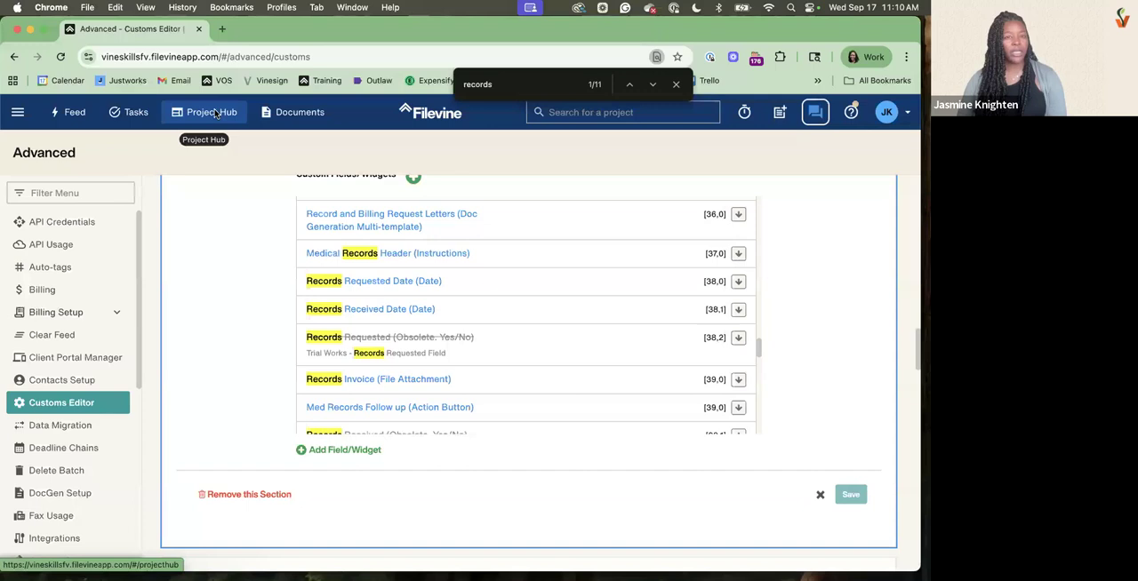
Open the Project Hub in a new browser tab
{"action": "right_click", "coordinate": [214, 113]}
{"action": "key", "text": "Escape"}
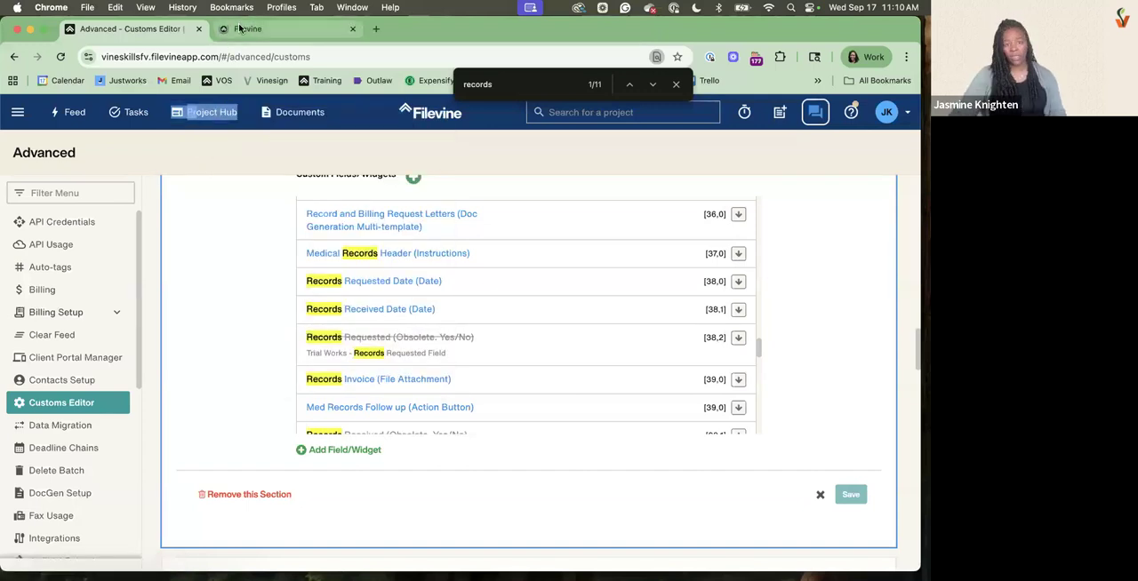
Open the first project in the Project Hub and check the records request area of its first Medicals provider item for the new button
{"action": "key", "text": "Escape"}
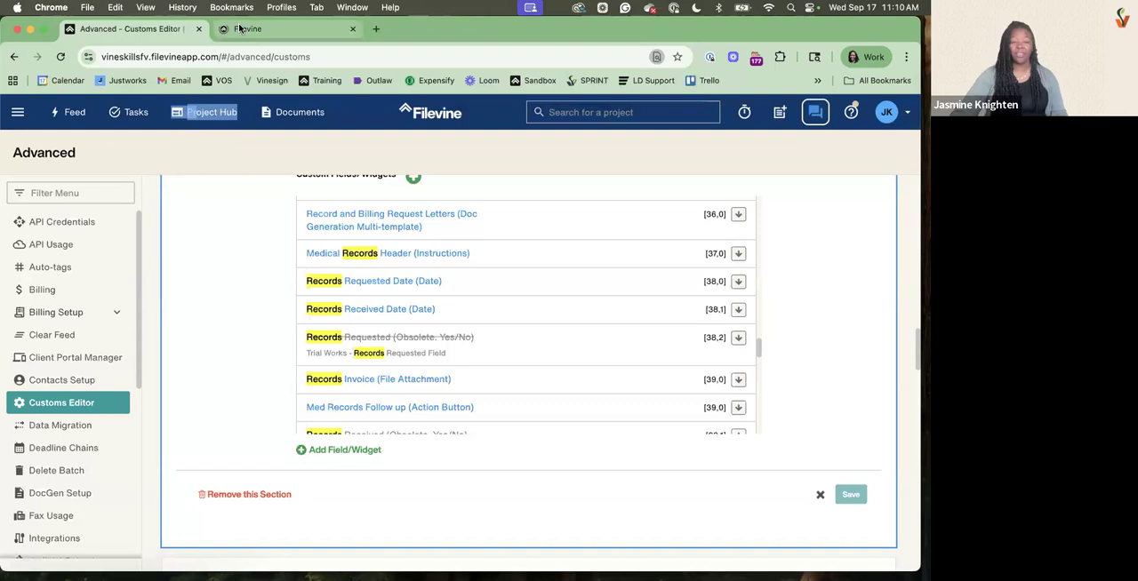
{"action": "left_click", "coordinate": [238, 28]}
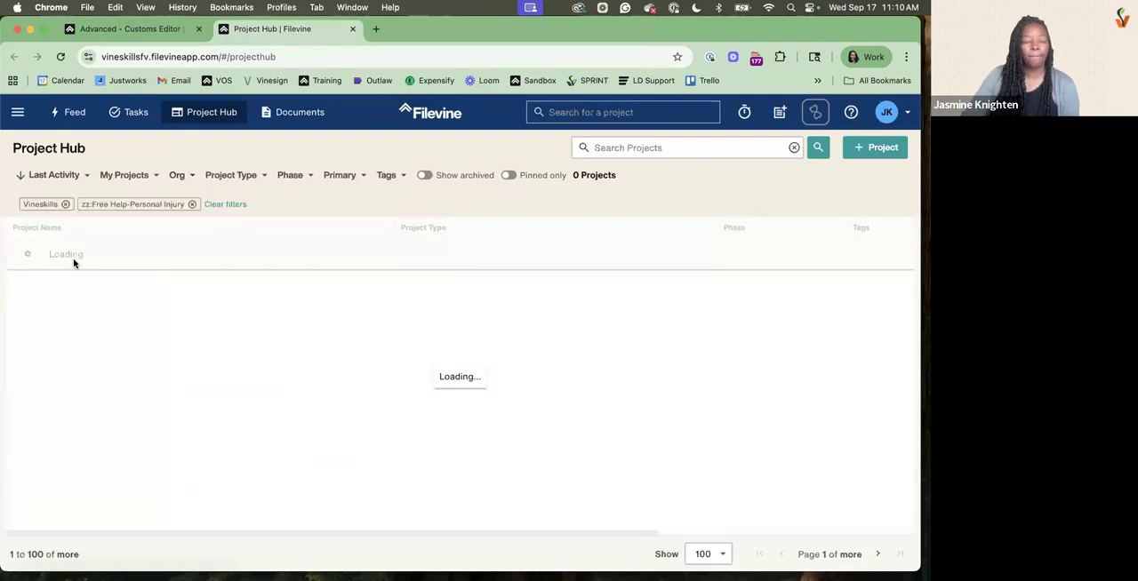
{"action": "left_click", "coordinate": [73, 257]}
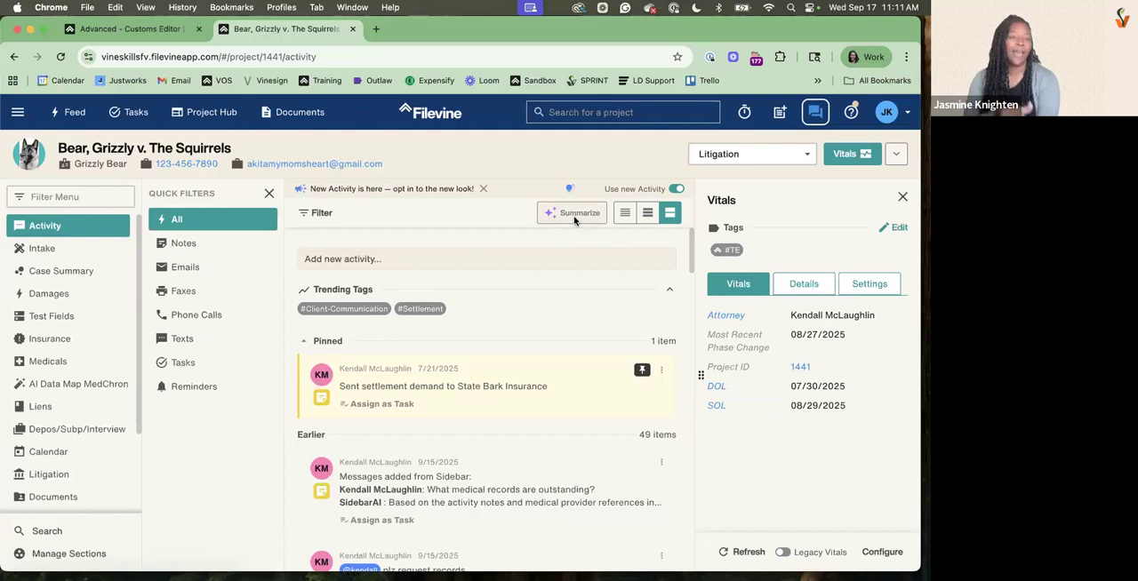
{"action": "left_click", "coordinate": [52, 368]}
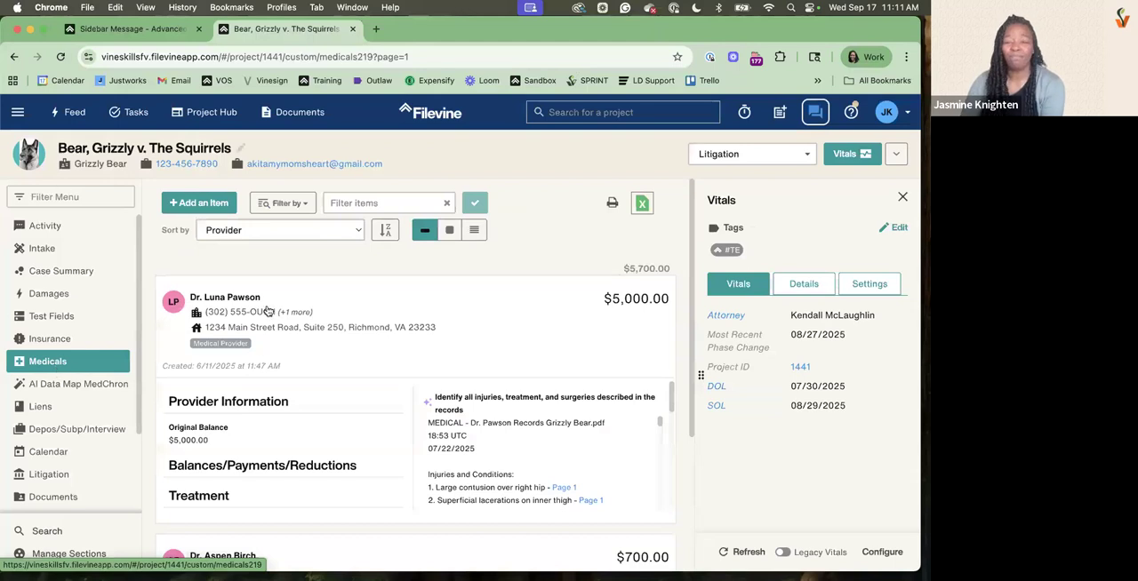
{"action": "left_click", "coordinate": [293, 330]}
{"action": "scroll", "coordinate": [295, 330], "scroll_direction": "down", "scroll_amount": 5}
{"action": "scroll", "coordinate": [295, 331], "scroll_direction": "down", "scroll_amount": 5}
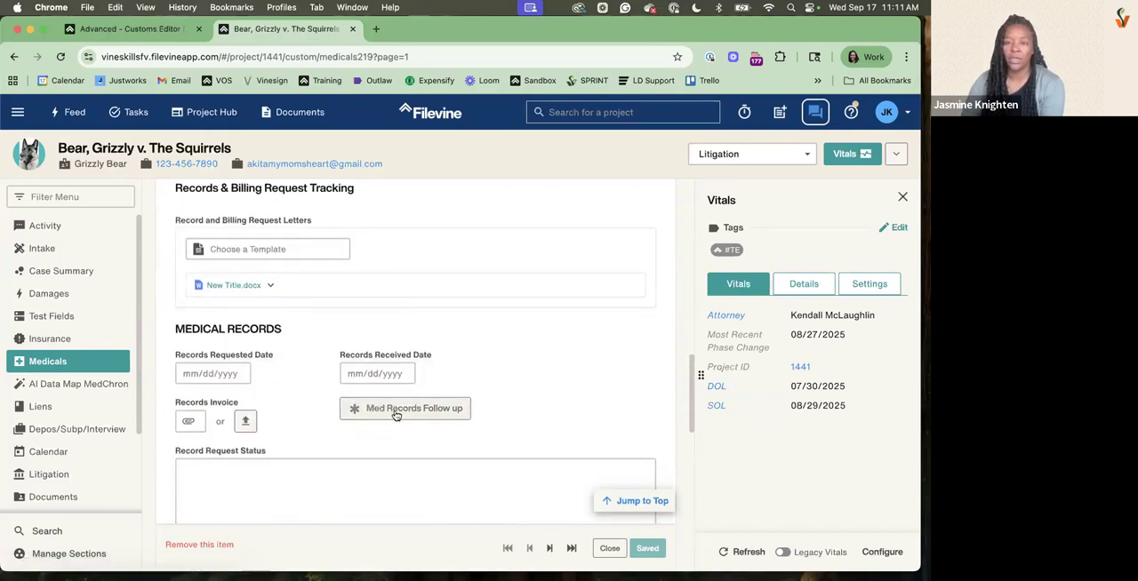
Return to the Advanced settings and open Taskflow for the Vineskills org and the zz:Free Help-Personal Injury project type
{"action": "left_click", "coordinate": [113, 33]}
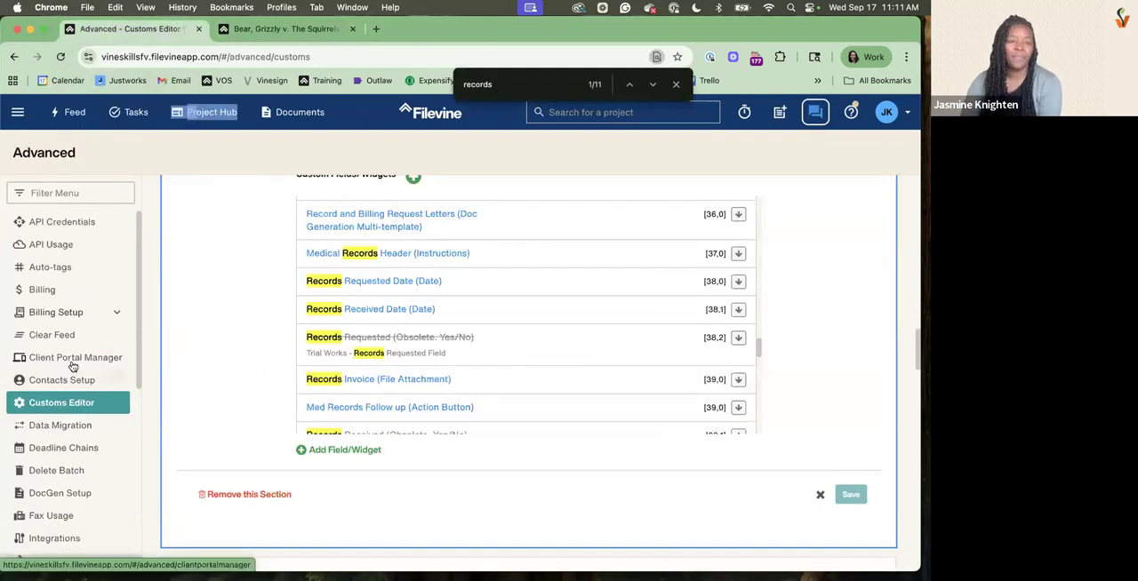
{"action": "scroll", "coordinate": [71, 368], "scroll_direction": "down", "scroll_amount": 8}
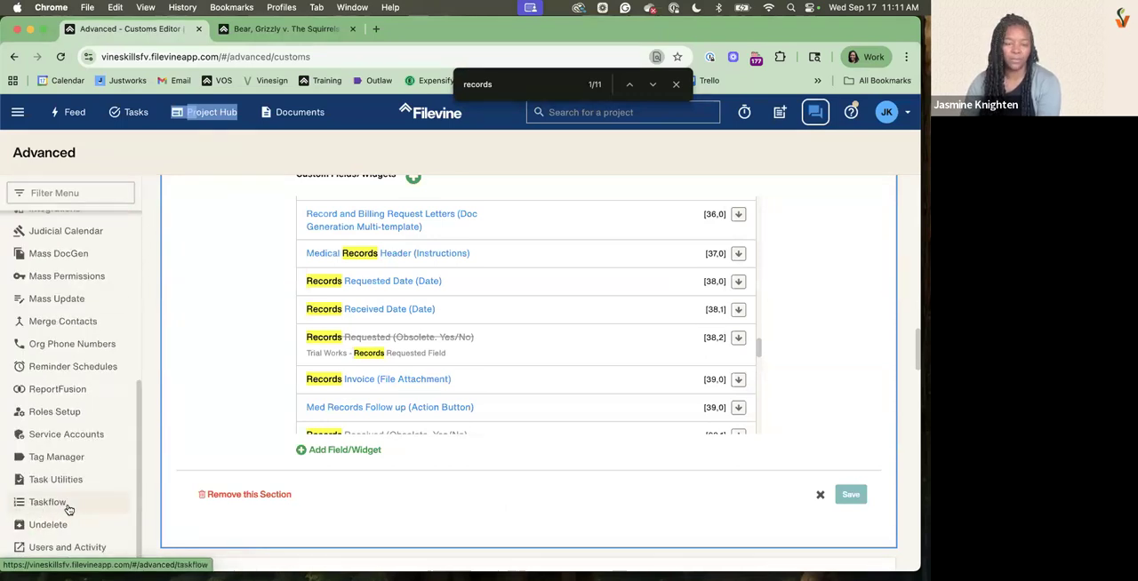
{"action": "left_click", "coordinate": [69, 504]}
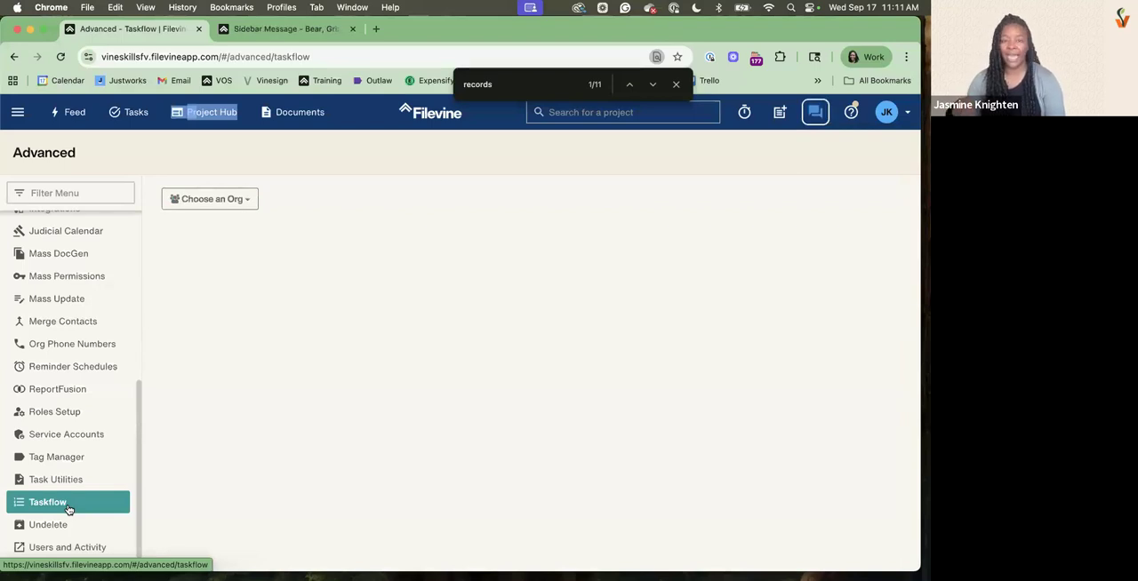
{"action": "left_click", "coordinate": [227, 206]}
{"action": "left_click", "coordinate": [218, 308]}
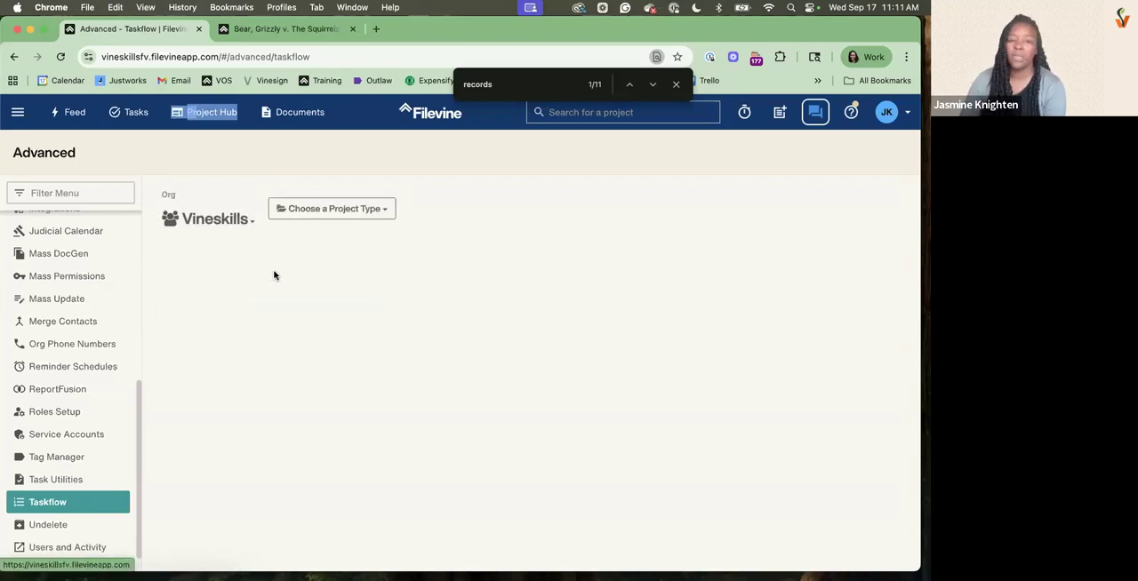
{"action": "left_click", "coordinate": [380, 209]}
{"action": "scroll", "coordinate": [318, 348], "scroll_direction": "down", "scroll_amount": 10}
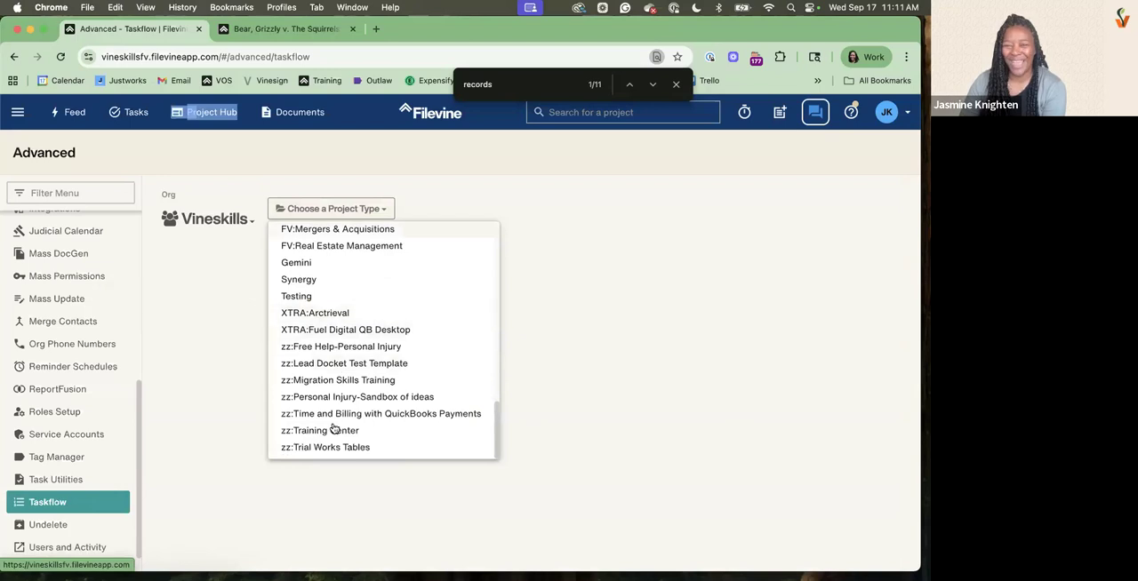
{"action": "left_click", "coordinate": [384, 348]}
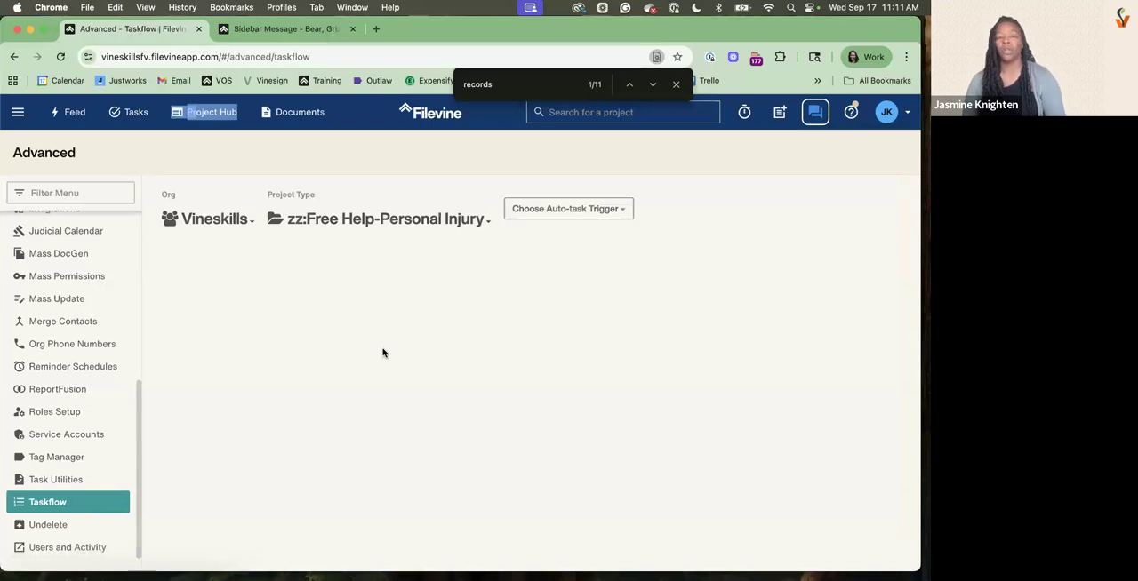
Set the auto-task trigger to Action Buttons and the project section to Medicals
{"action": "left_click", "coordinate": [564, 211]}
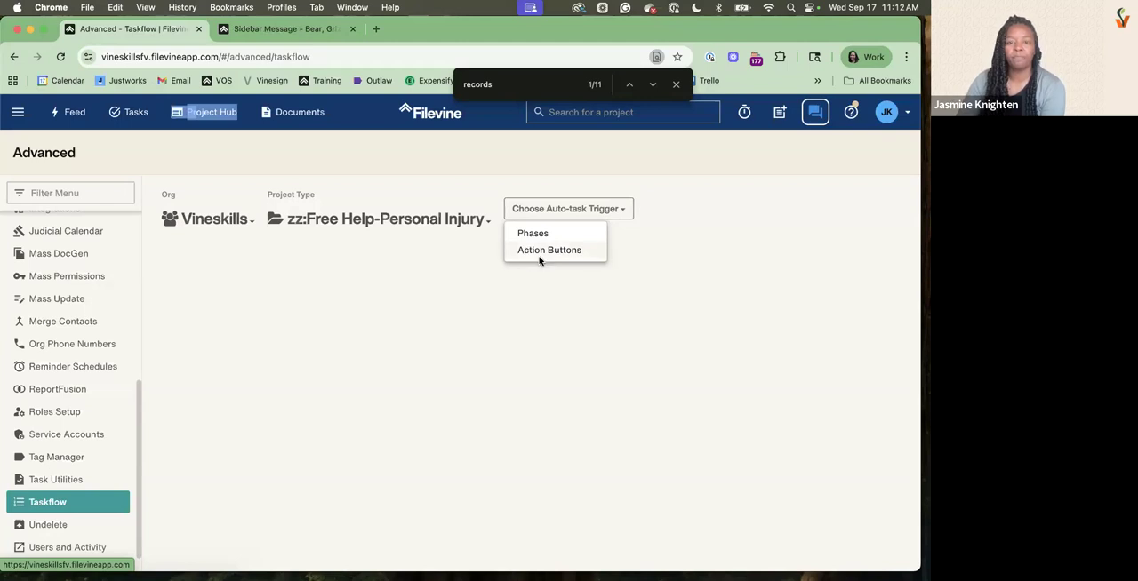
{"action": "left_click", "coordinate": [537, 254]}
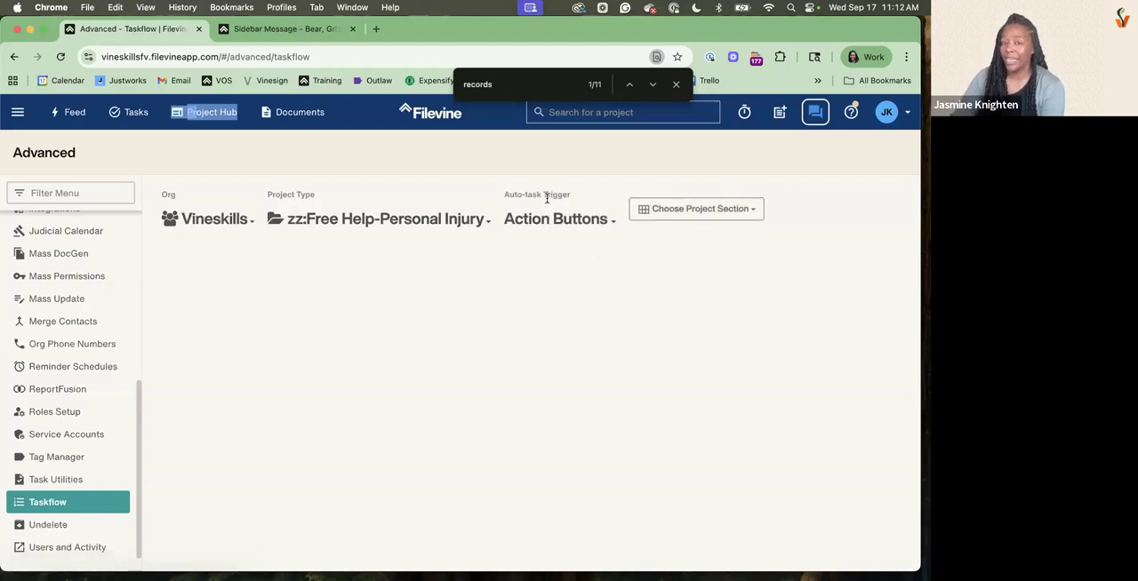
{"action": "left_click", "coordinate": [739, 210]}
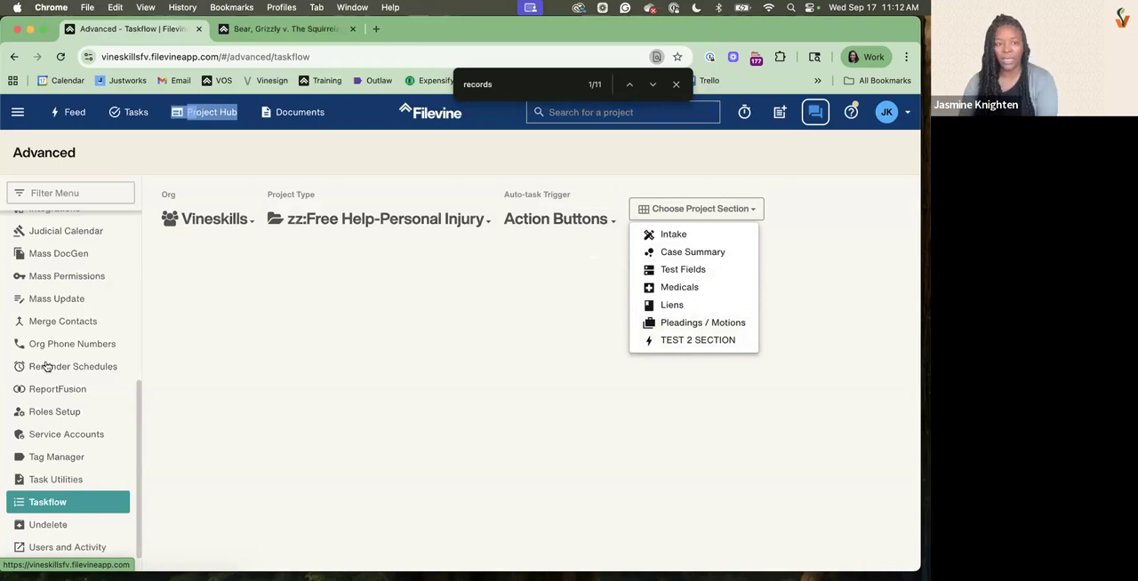
{"action": "scroll", "coordinate": [60, 322], "scroll_direction": "up", "scroll_amount": 3}
{"action": "scroll", "coordinate": [60, 322], "scroll_direction": "up", "scroll_amount": 3}
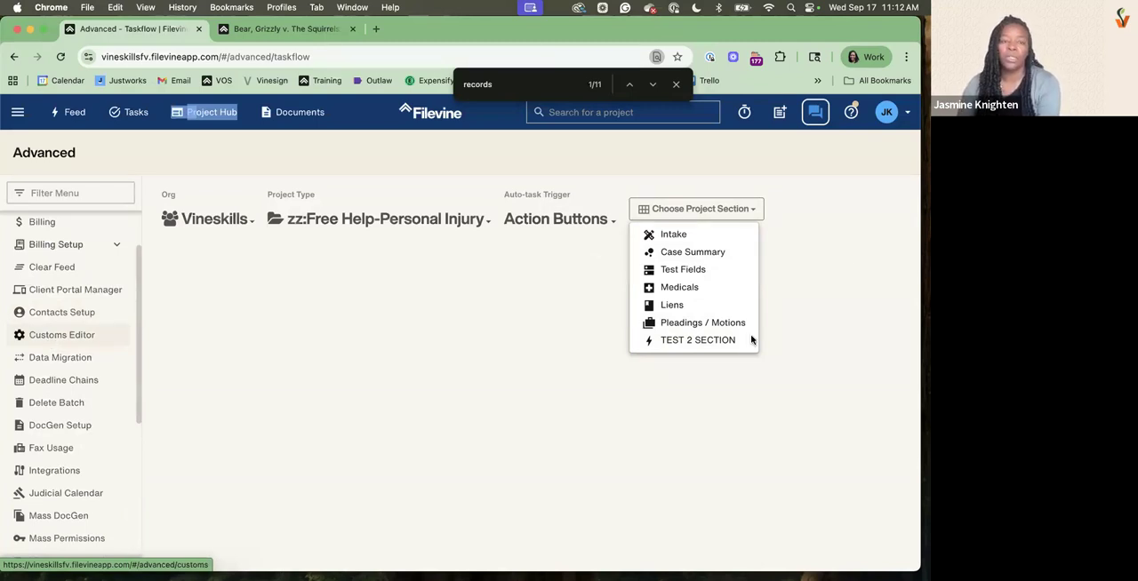
{"action": "left_click", "coordinate": [680, 287]}
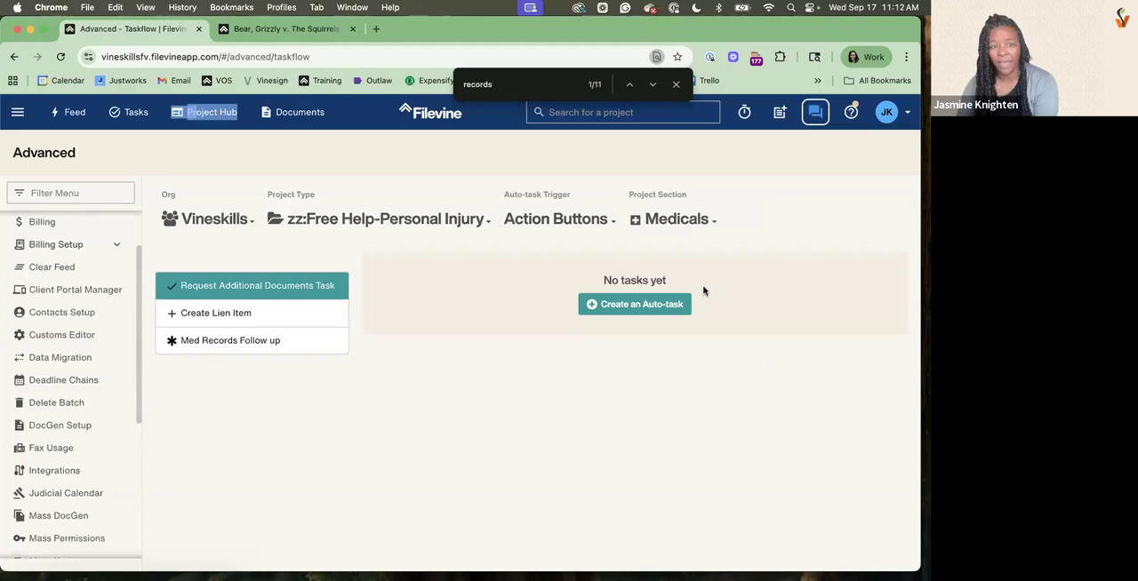
Select the Med Records Follow up action button and start a new auto-task for it
{"action": "left_click", "coordinate": [231, 345]}
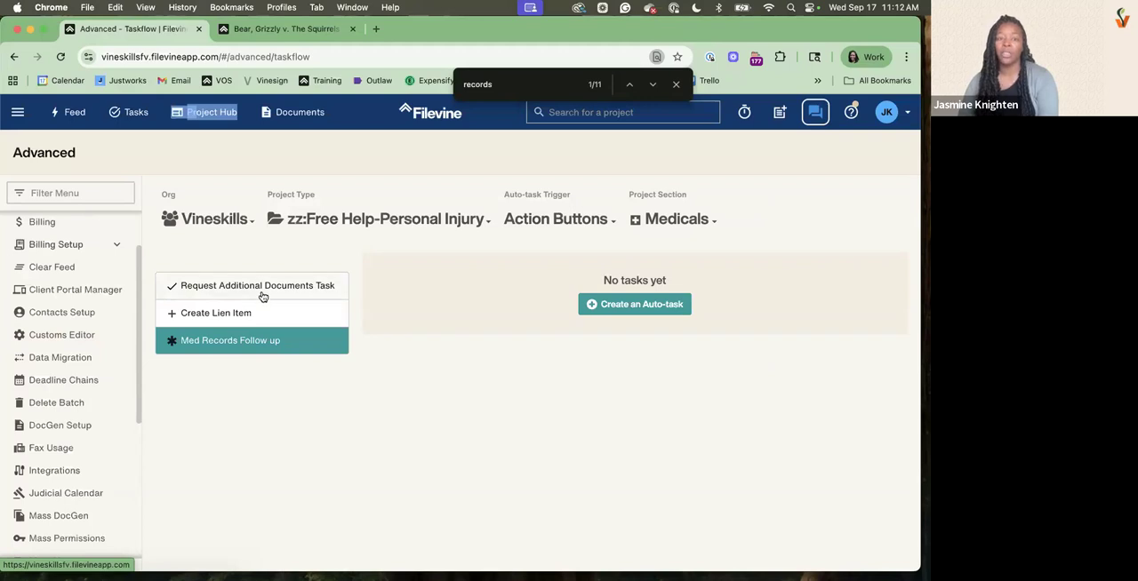
{"action": "left_click", "coordinate": [262, 293]}
{"action": "left_click", "coordinate": [254, 315]}
{"action": "left_click", "coordinate": [253, 339]}
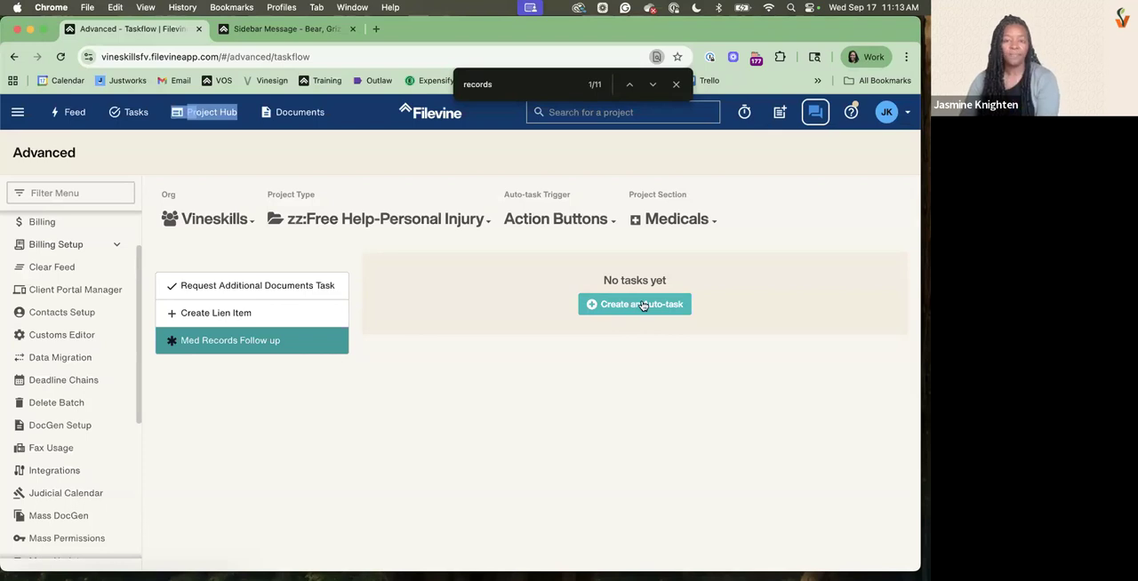
{"action": "left_click", "coordinate": [642, 305]}
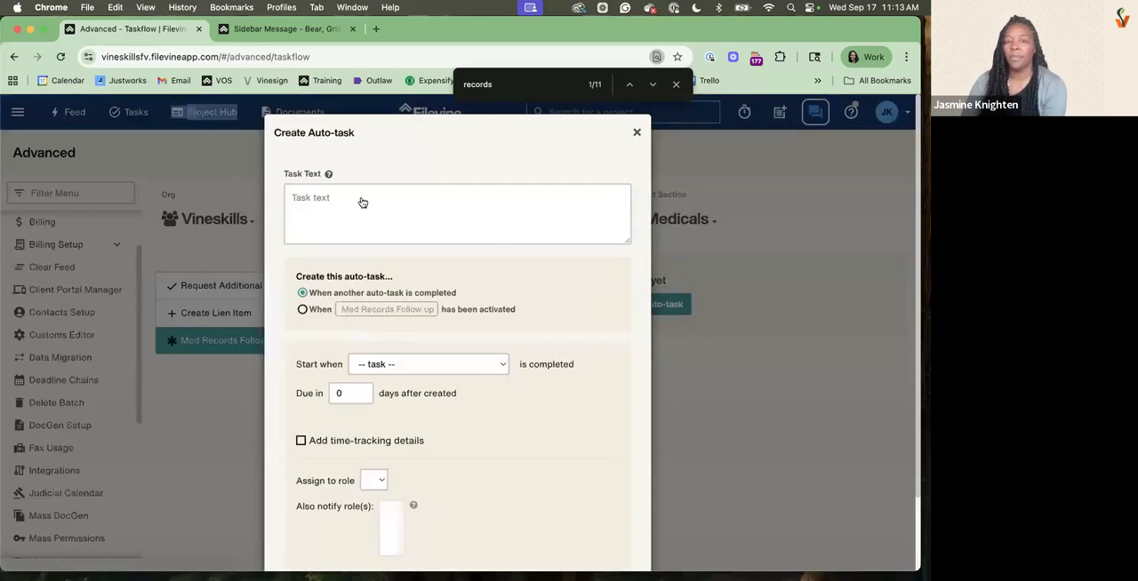
Enter "Follow up on med records" as the auto-task's task text
{"action": "left_click", "coordinate": [294, 210]}
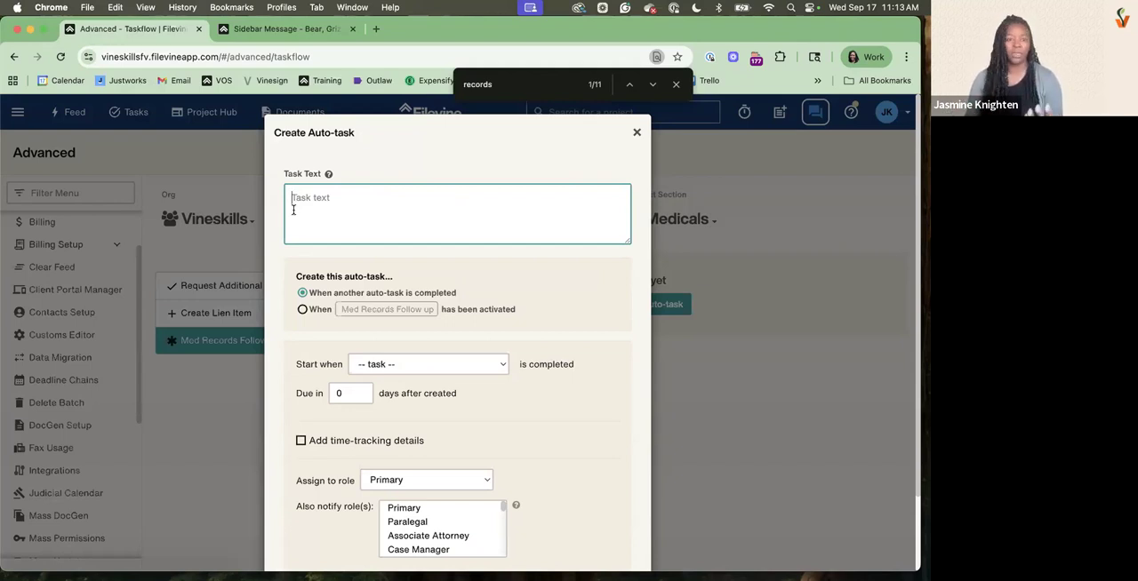
{"action": "type", "text": "F"}
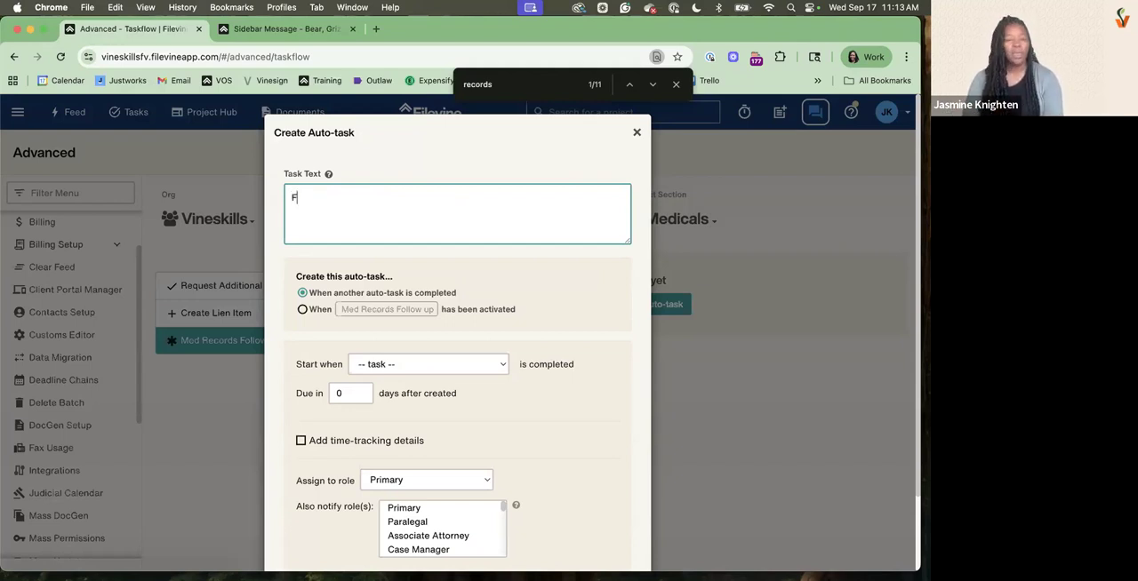
{"action": "type", "text": "ollow u"}
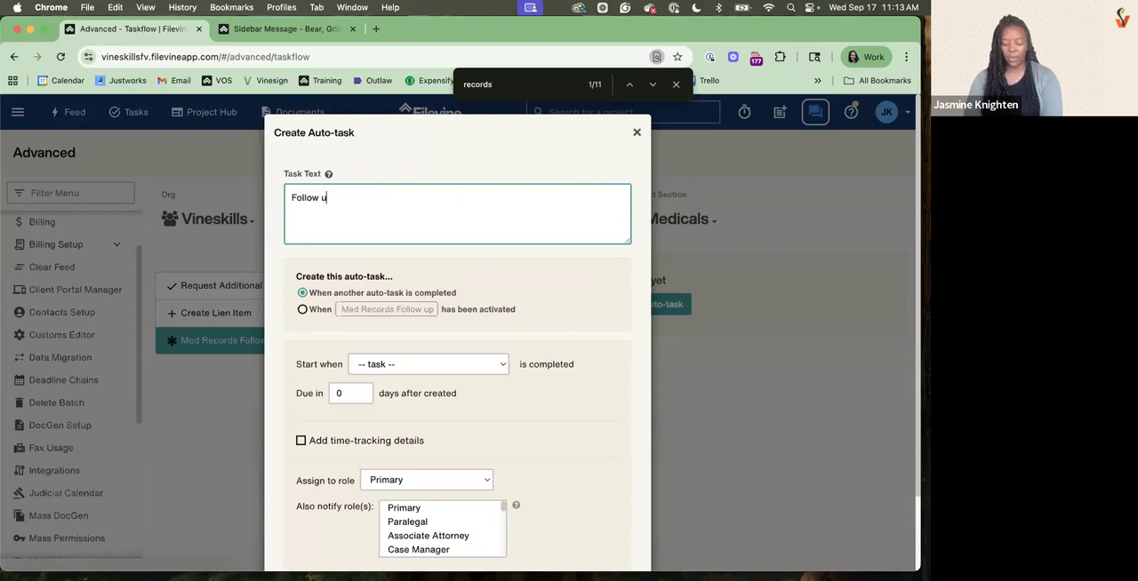
{"action": "type", "text": "p on med records"}
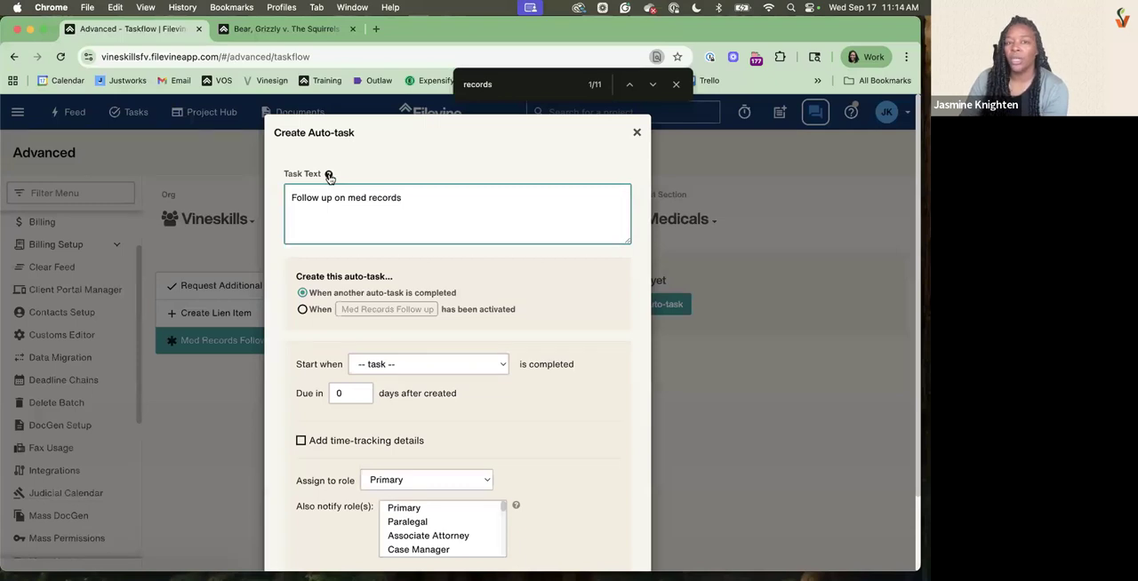
Open the replacement fields list from the Task Text help and examine the keywords available for the Medicals section
{"action": "left_click", "coordinate": [328, 176]}
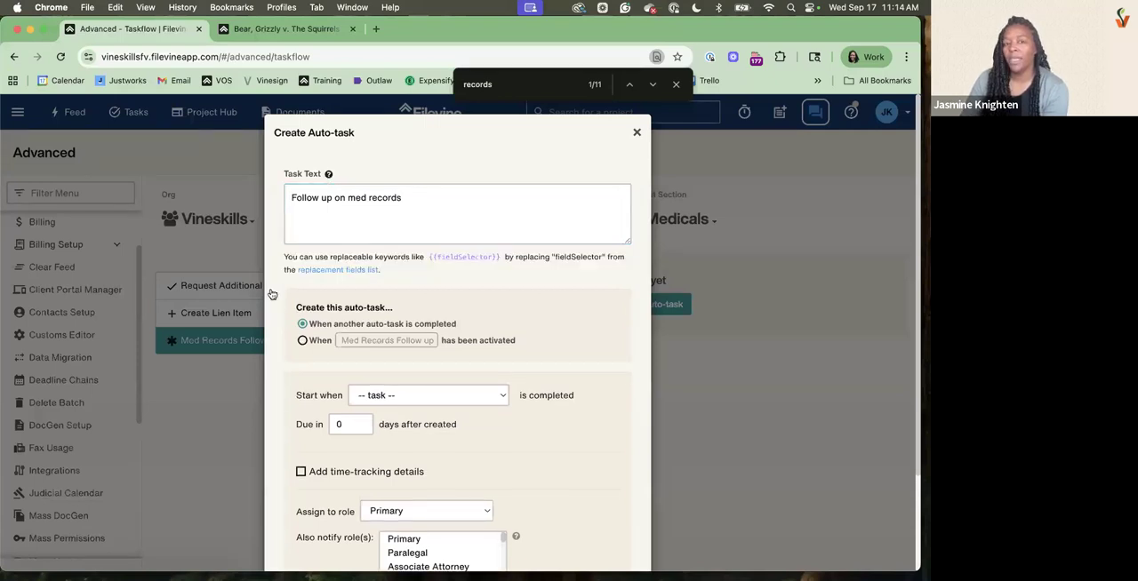
{"action": "left_click", "coordinate": [337, 269]}
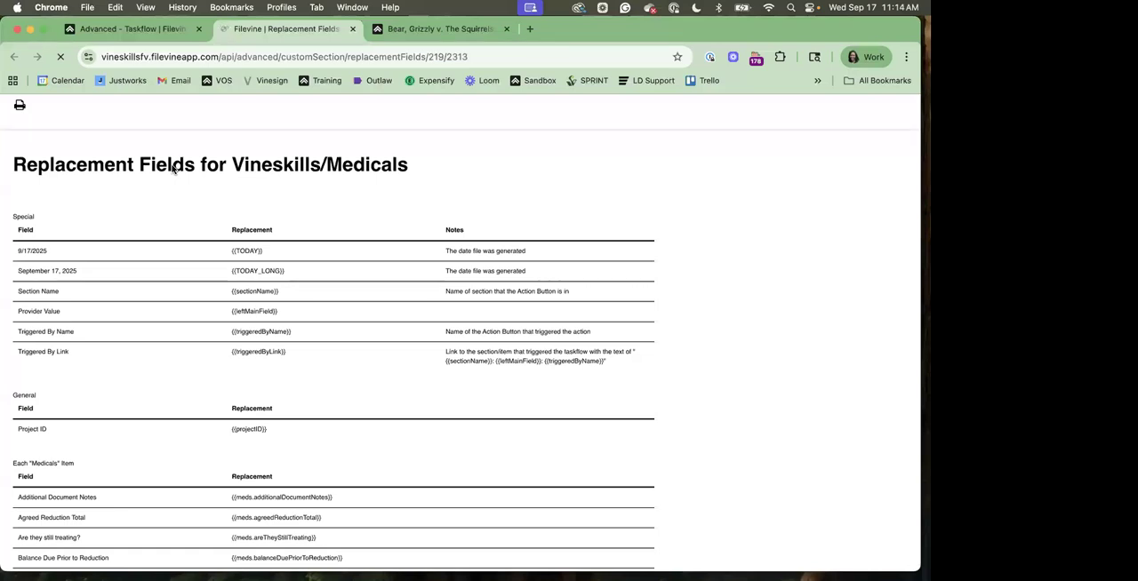
{"action": "double_click", "coordinate": [331, 164]}
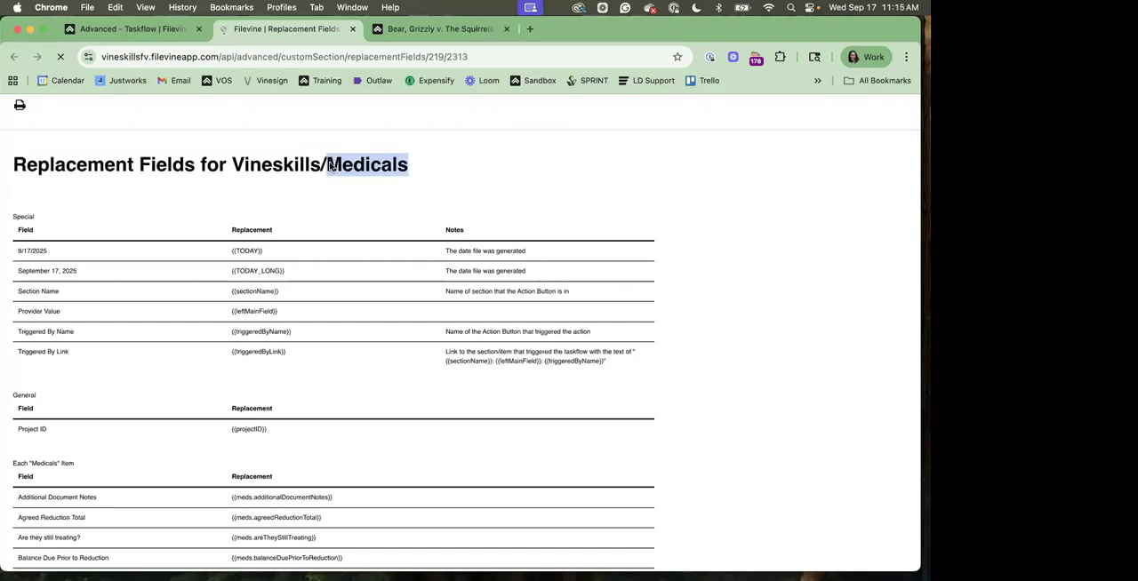
{"action": "mouse_move", "coordinate": [331, 164]}
{"action": "left_mouse_down"}
{"action": "mouse_move", "coordinate": [334, 174]}
{"action": "mouse_move", "coordinate": [331, 165]}
{"action": "left_mouse_up"}
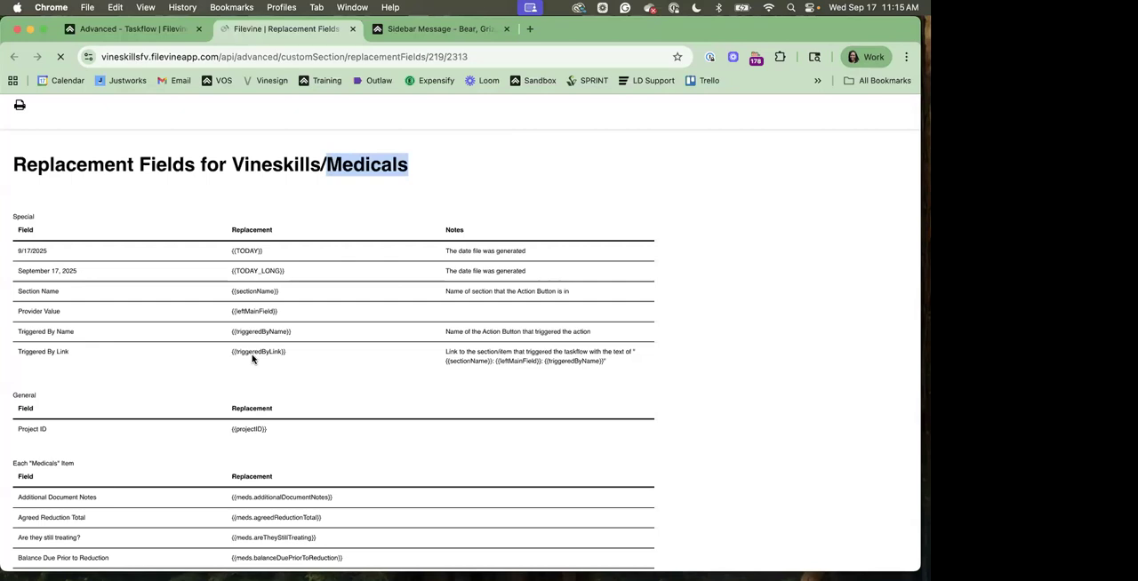
{"action": "scroll", "coordinate": [253, 359], "scroll_direction": "down", "scroll_amount": 3}
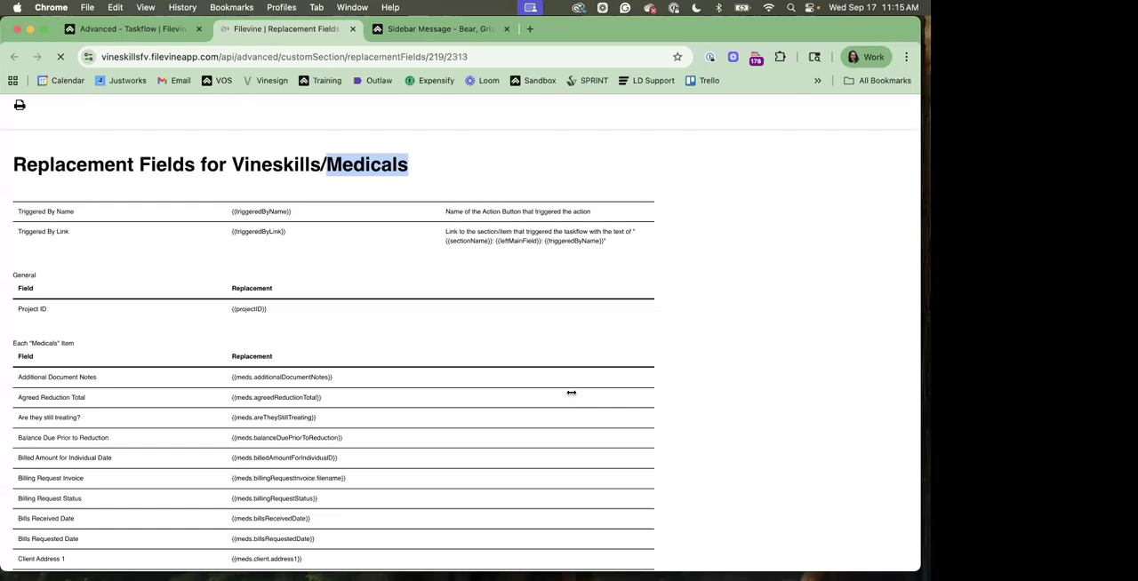
{"action": "scroll", "coordinate": [571, 392], "scroll_direction": "down", "scroll_amount": 15}
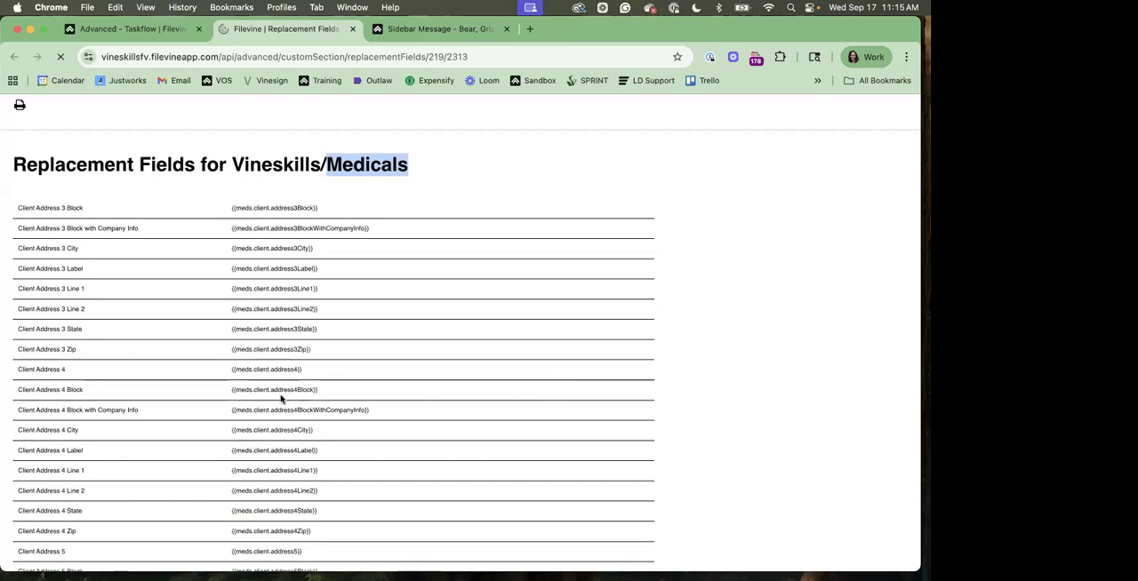
{"action": "scroll", "coordinate": [281, 399], "scroll_direction": "down", "scroll_amount": 10}
{"action": "scroll", "coordinate": [281, 399], "scroll_direction": "down", "scroll_amount": 15}
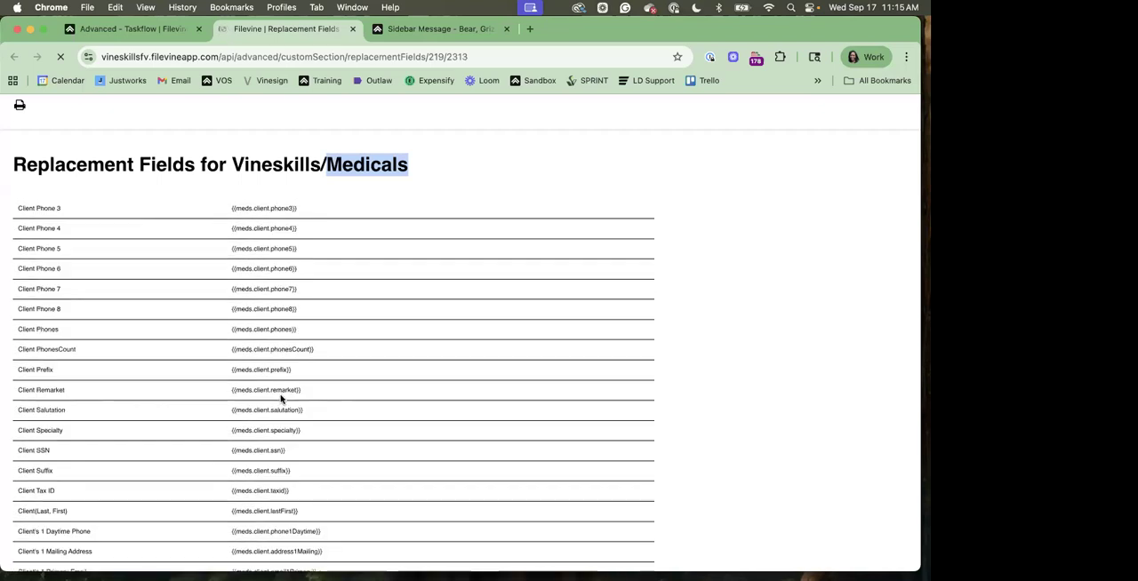
{"action": "scroll", "coordinate": [281, 399], "scroll_direction": "down", "scroll_amount": 15}
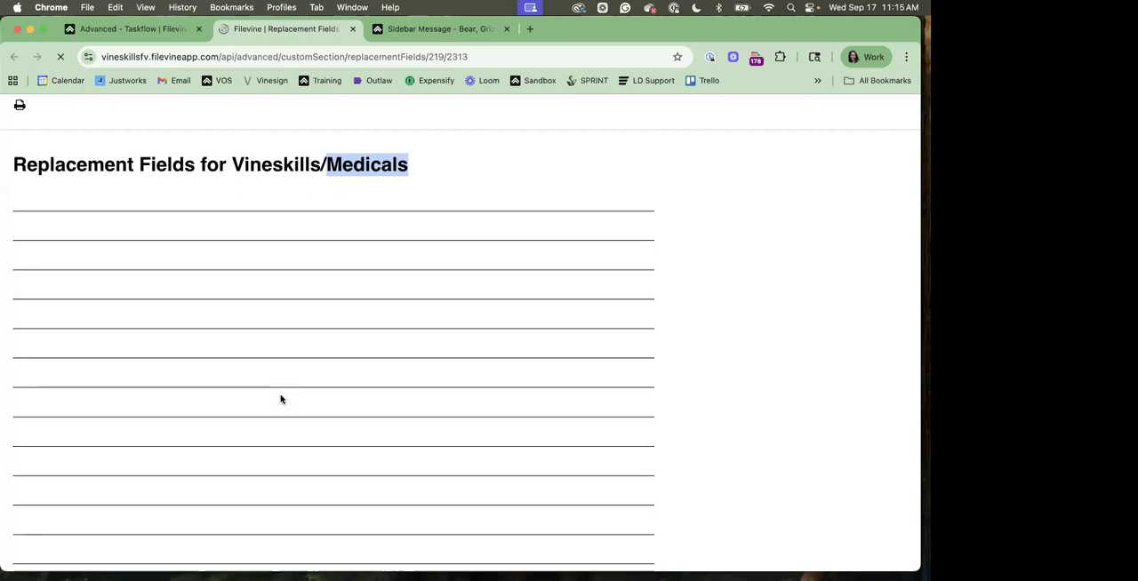
{"action": "scroll", "coordinate": [281, 399], "scroll_direction": "down", "scroll_amount": 5}
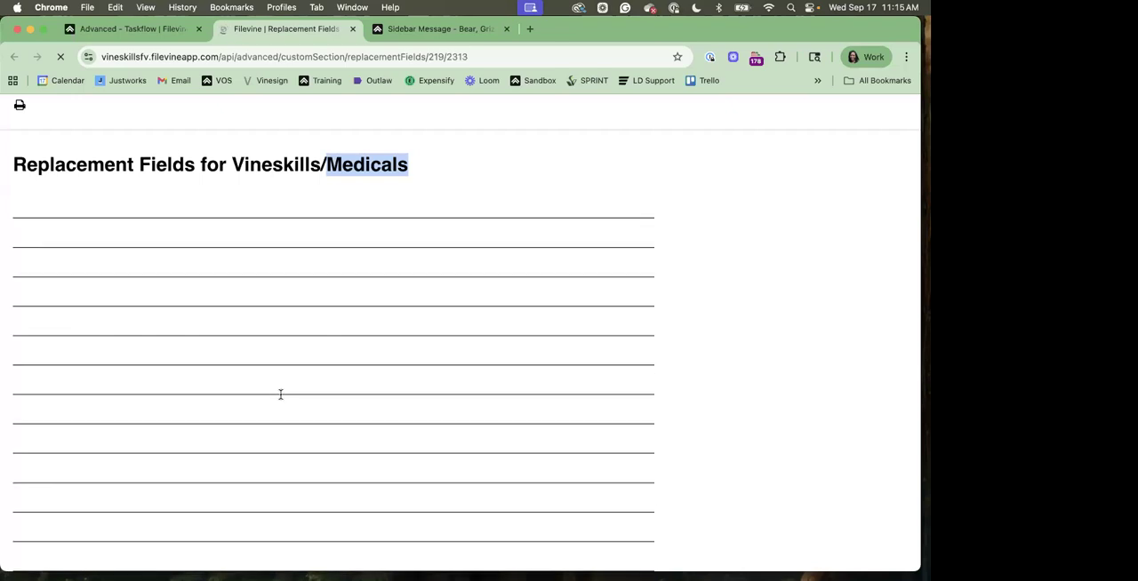
{"action": "scroll", "coordinate": [280, 399], "scroll_direction": "down", "scroll_amount": 10}
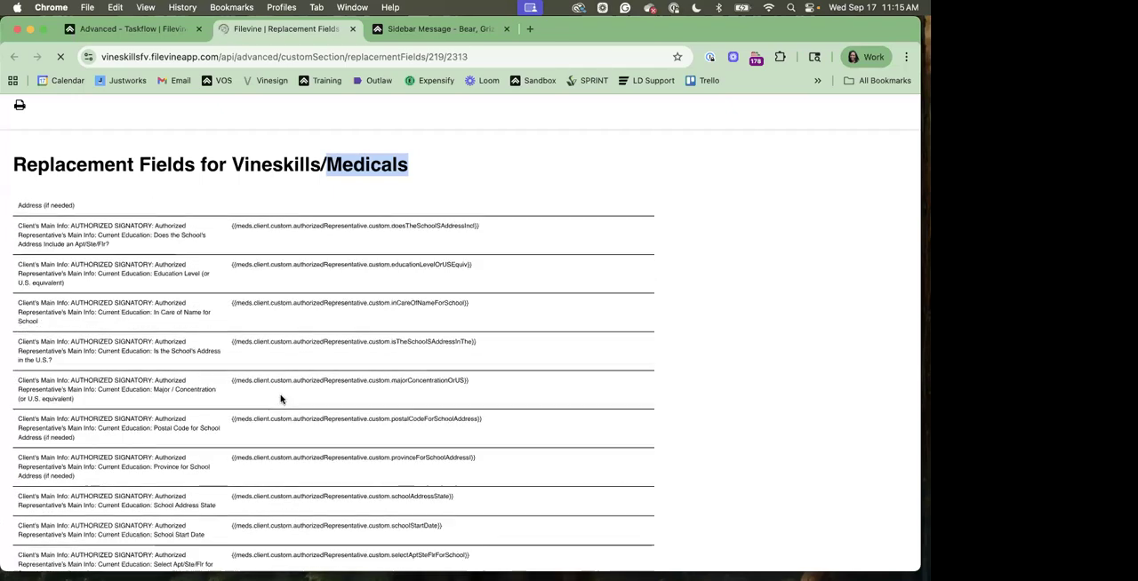
{"action": "scroll", "coordinate": [281, 399], "scroll_direction": "down", "scroll_amount": 10}
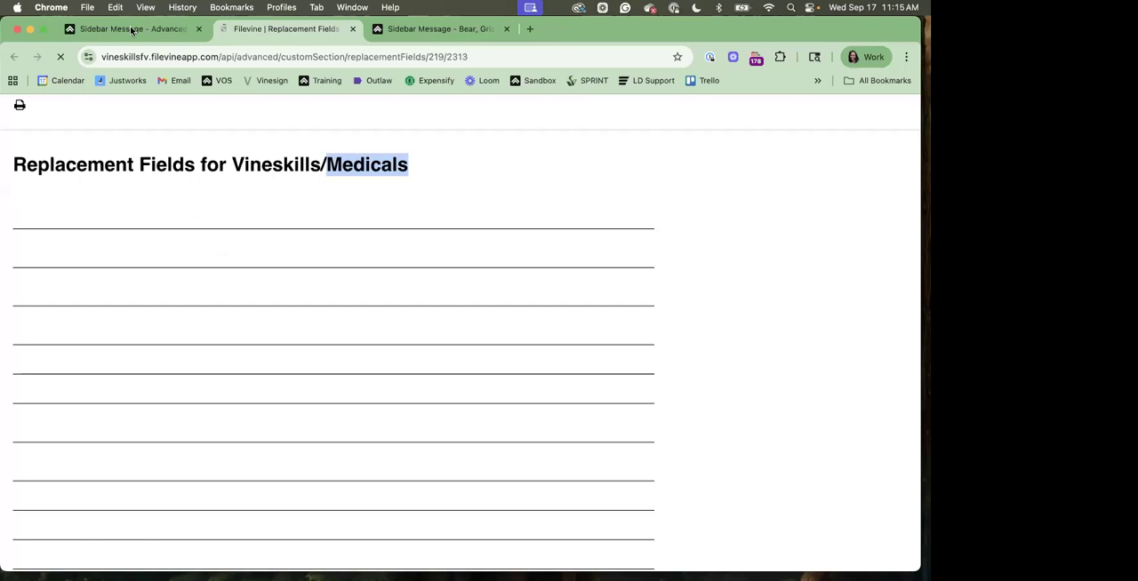
{"action": "key", "text": "super+f"}
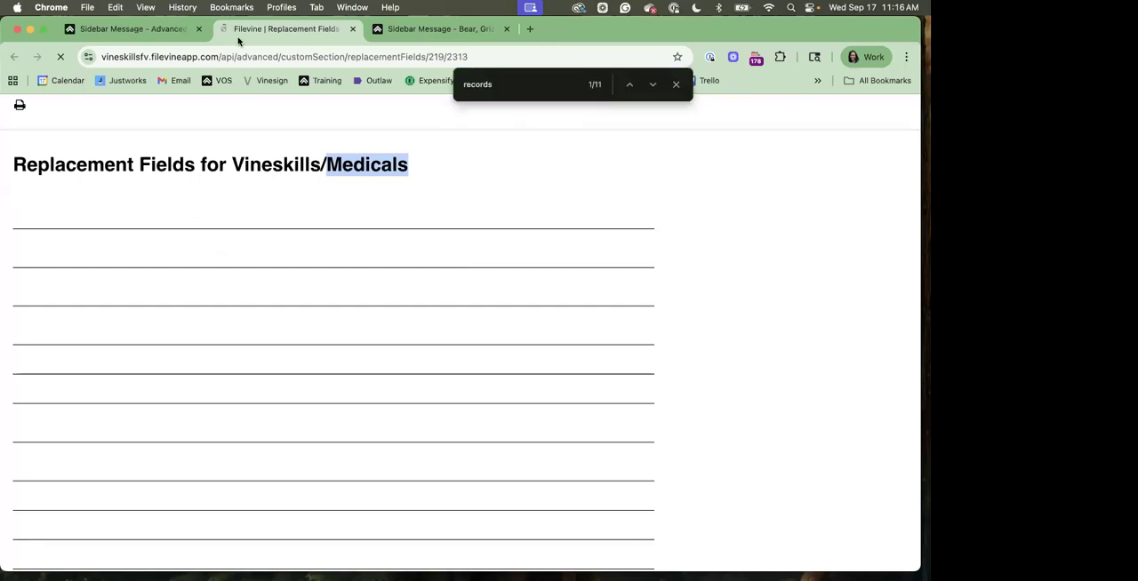
Return to the auto-task form, review its role assignment and notification options, and close it without saving
{"action": "left_click", "coordinate": [118, 29]}
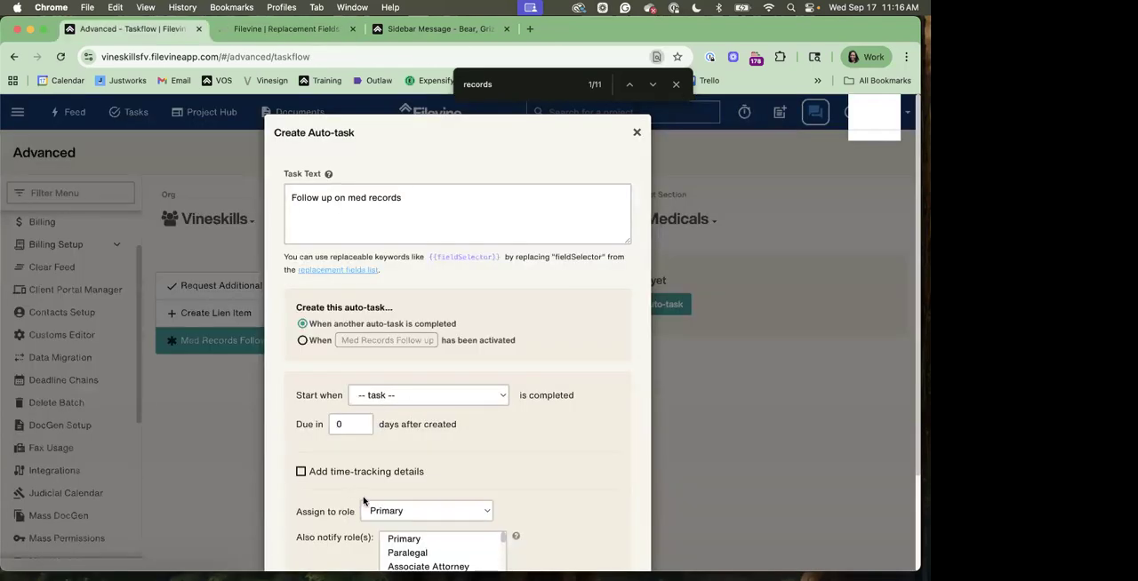
{"action": "scroll", "coordinate": [363, 501], "scroll_direction": "down", "scroll_amount": 1}
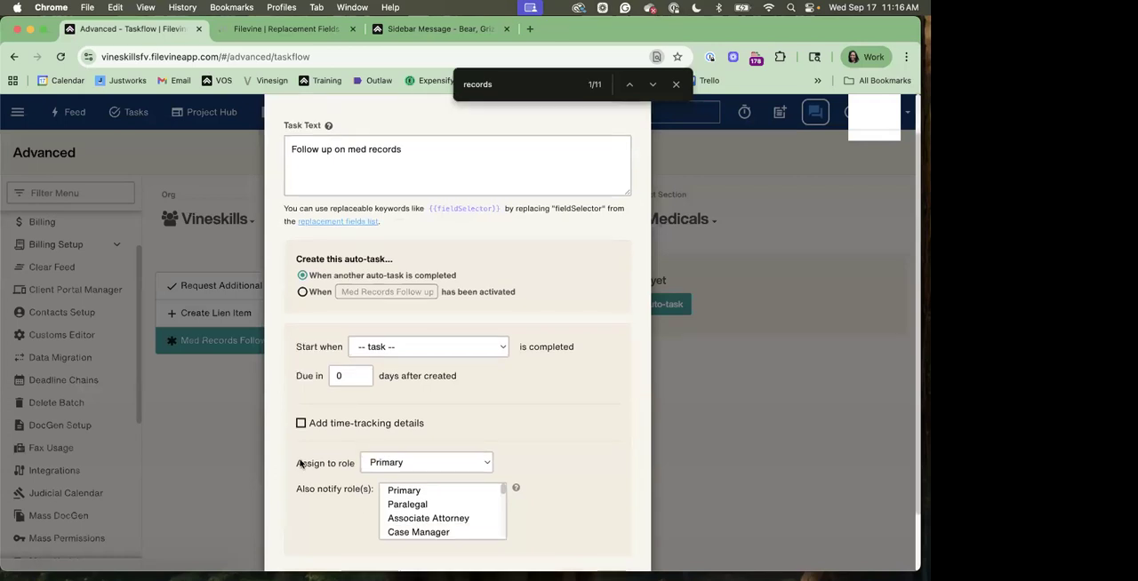
{"action": "scroll", "coordinate": [335, 471], "scroll_direction": "down", "scroll_amount": 2}
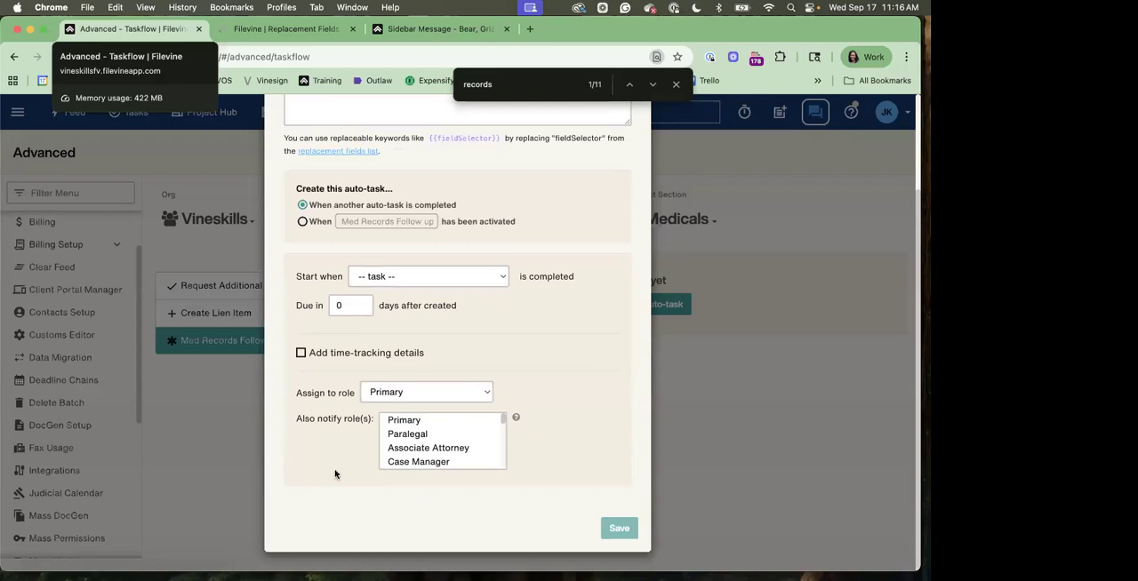
{"action": "double_click", "coordinate": [335, 475]}
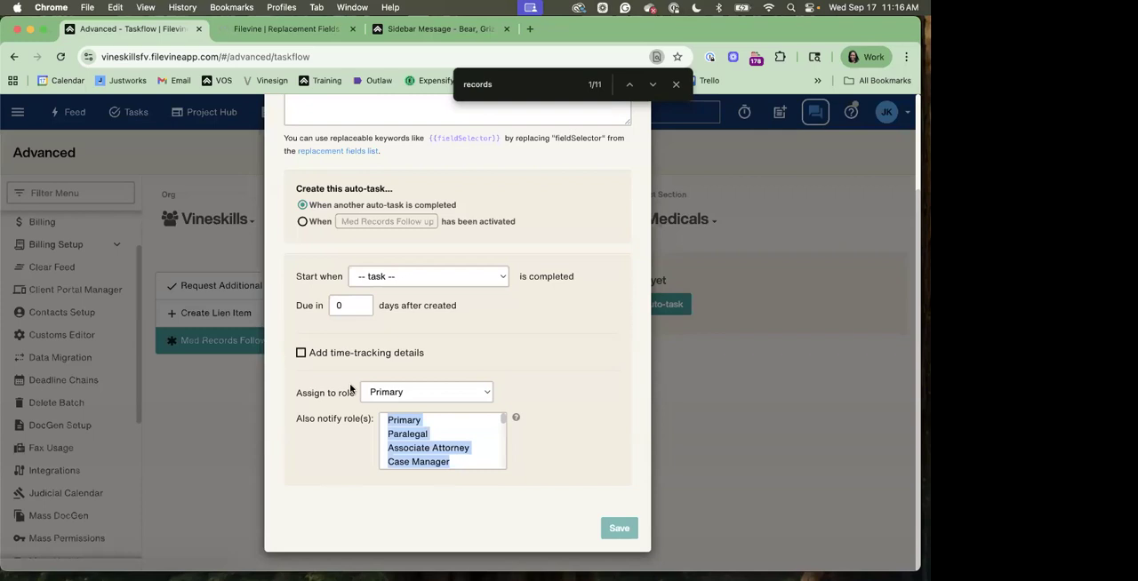
{"action": "scroll", "coordinate": [432, 328], "scroll_direction": "up", "scroll_amount": 3}
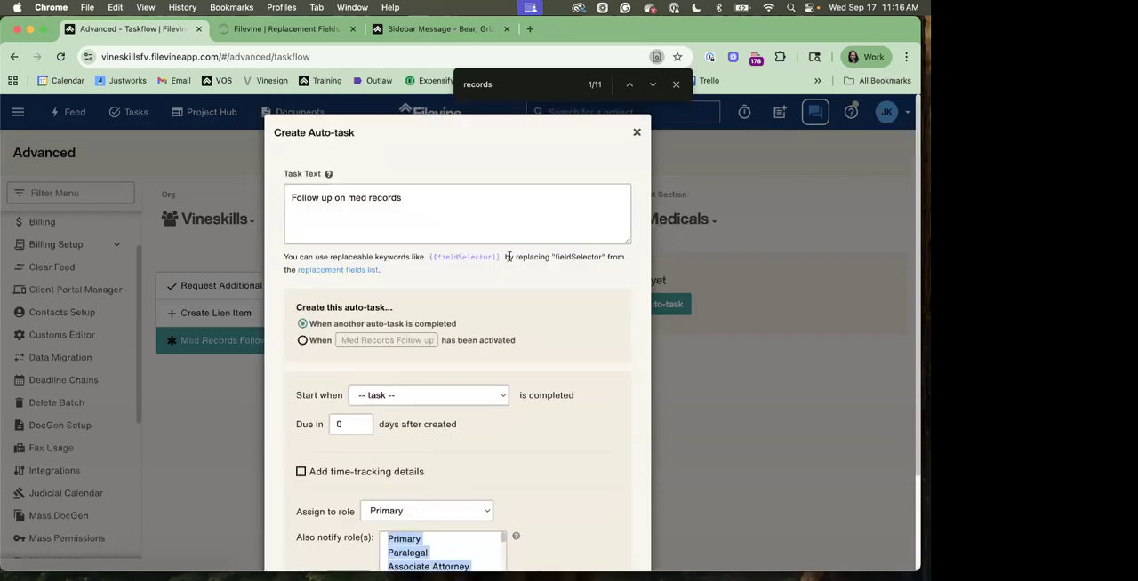
{"action": "left_click", "coordinate": [637, 134]}
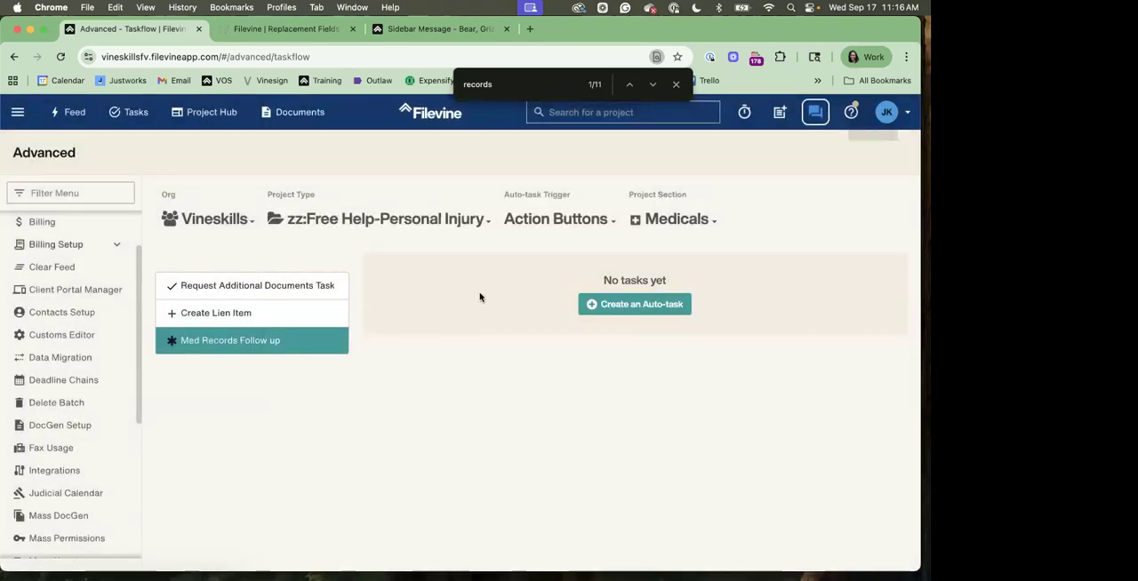
In Roles Setup for the Vineskills org, draft a new role named "Test" and discard it
{"action": "scroll", "coordinate": [98, 405], "scroll_direction": "down", "scroll_amount": 3}
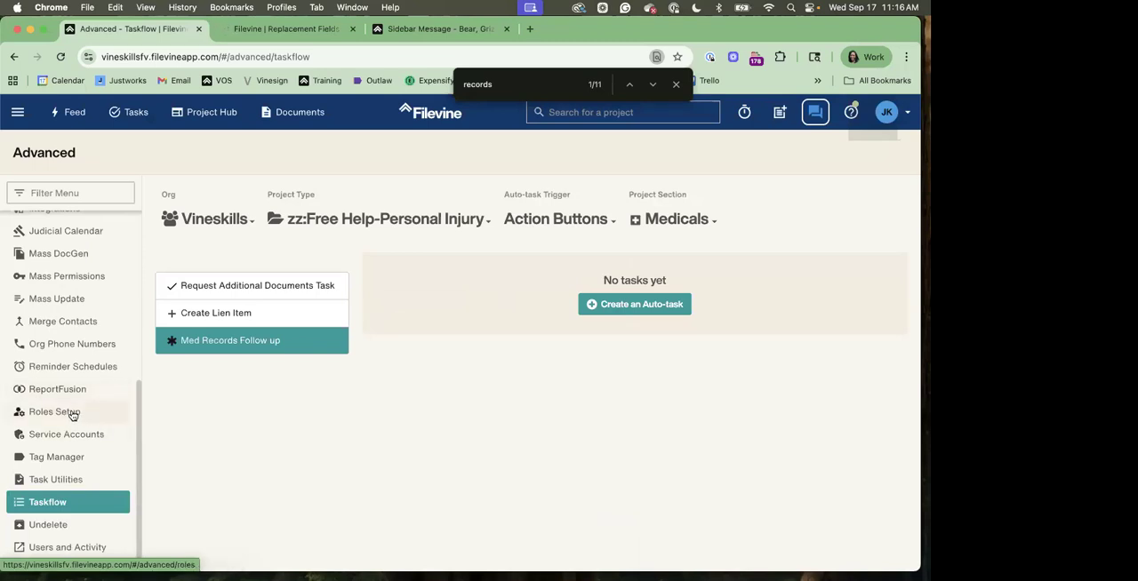
{"action": "left_click", "coordinate": [72, 414]}
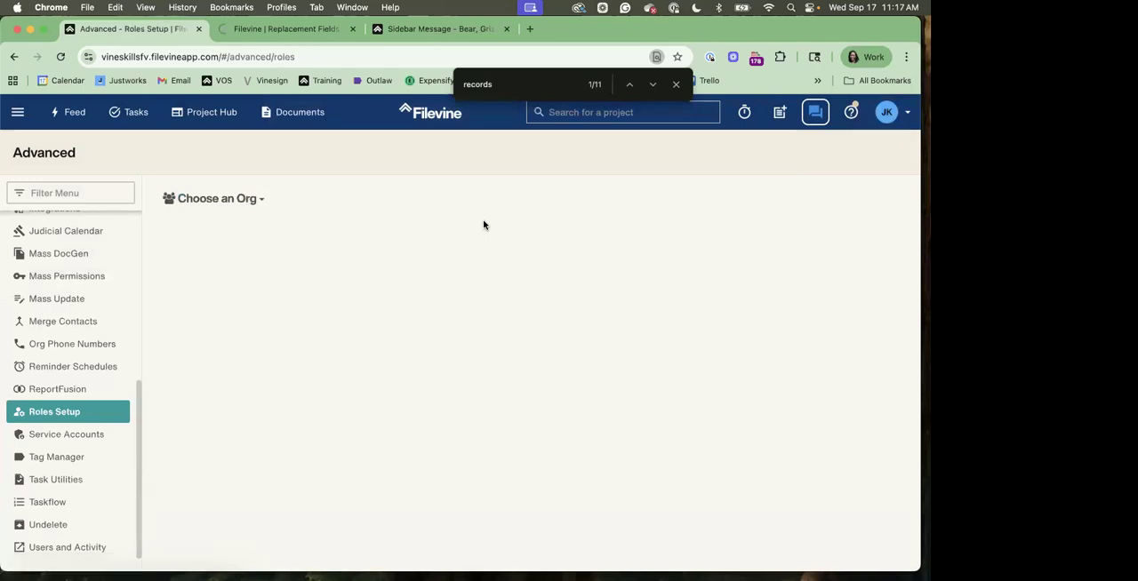
{"action": "left_click", "coordinate": [250, 199]}
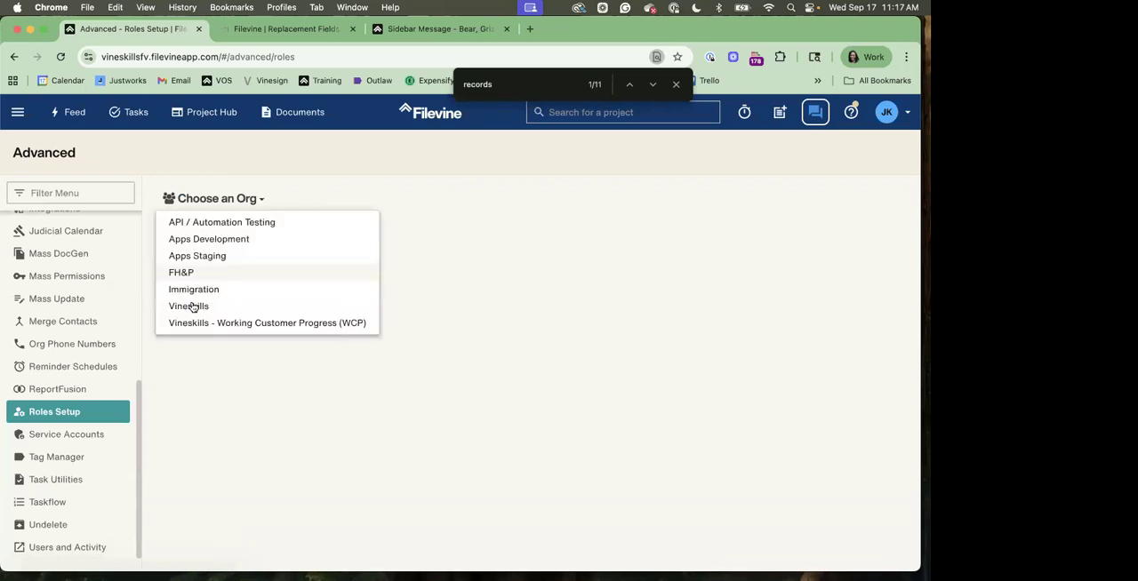
{"action": "left_click", "coordinate": [192, 306]}
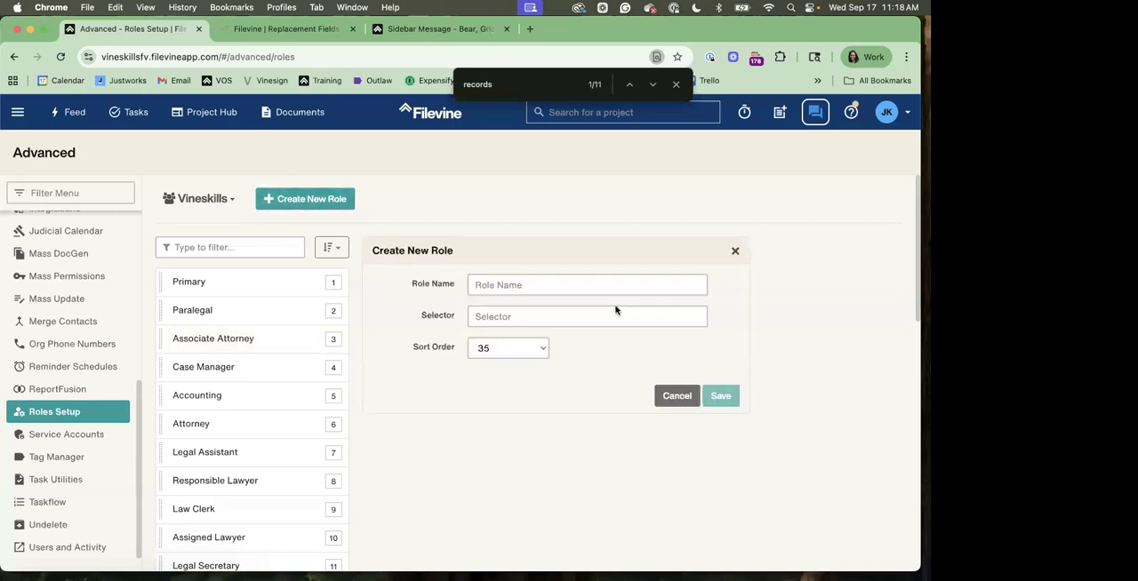
{"action": "type", "text": "Test"}
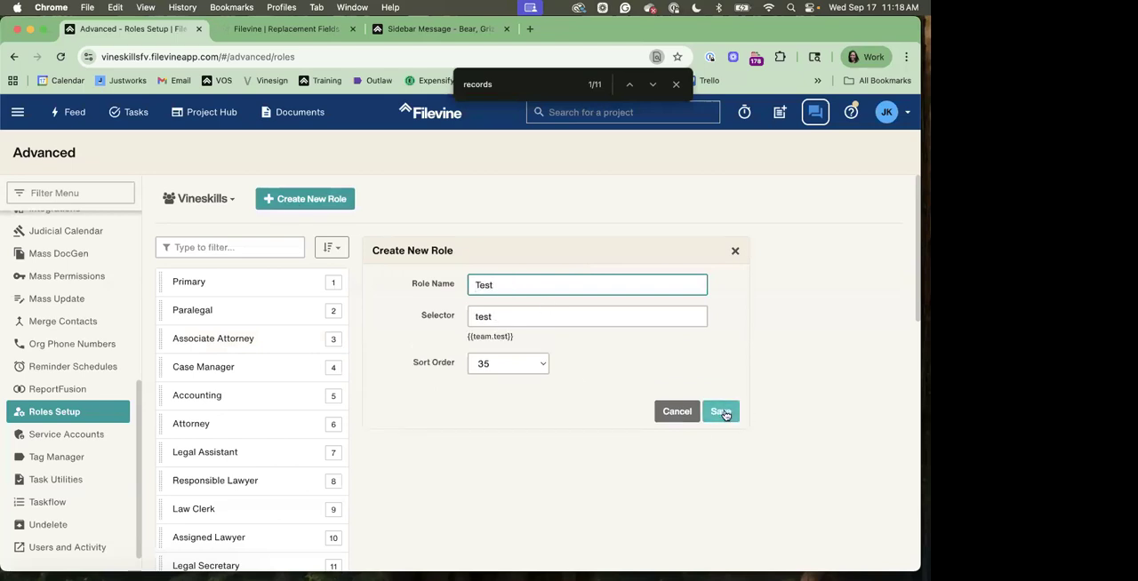
{"action": "left_click", "coordinate": [736, 253]}
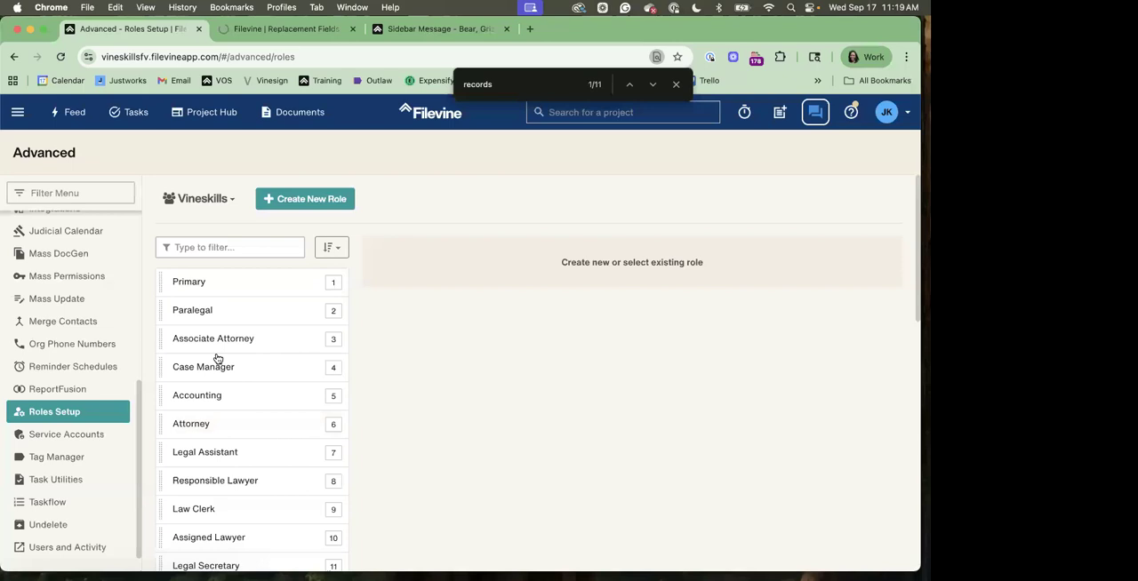
Return to the Taskflow settings and choose Vineskills as the org
{"action": "left_click", "coordinate": [68, 504]}
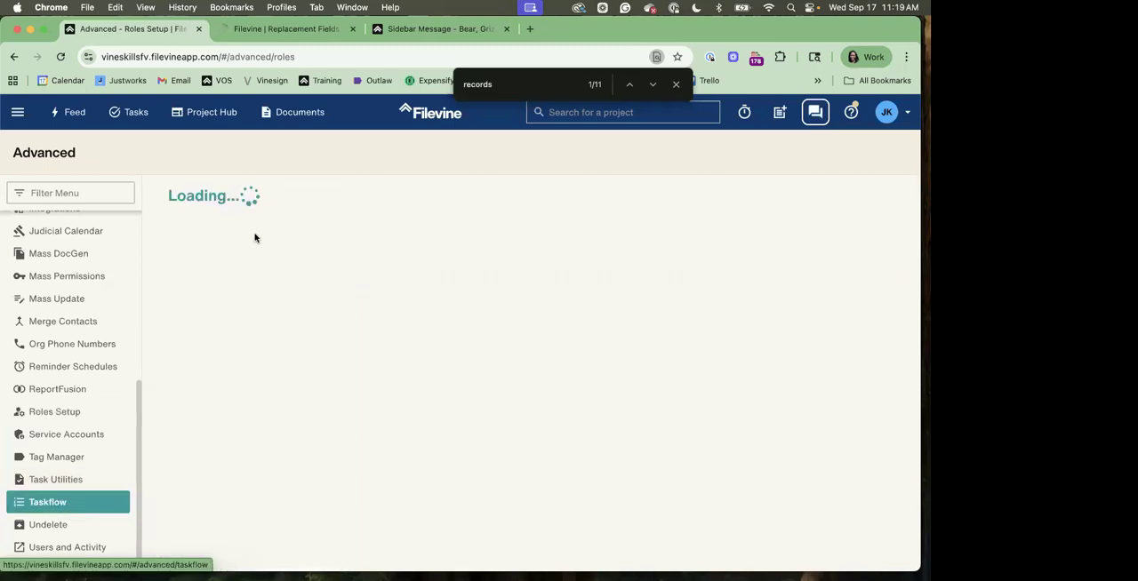
{"action": "left_click", "coordinate": [217, 199]}
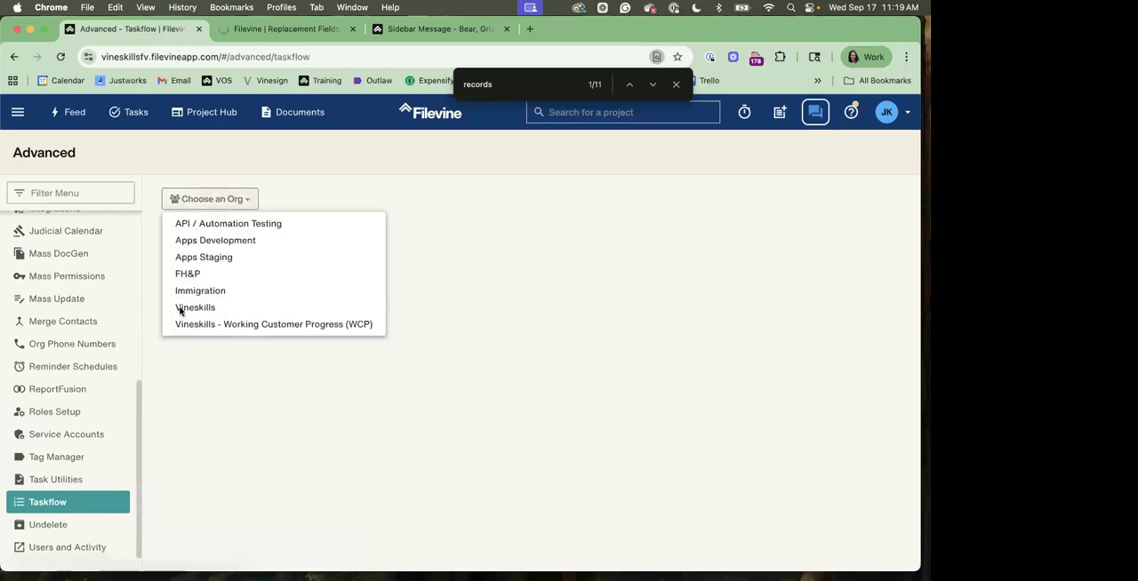
{"action": "left_click", "coordinate": [488, 227]}
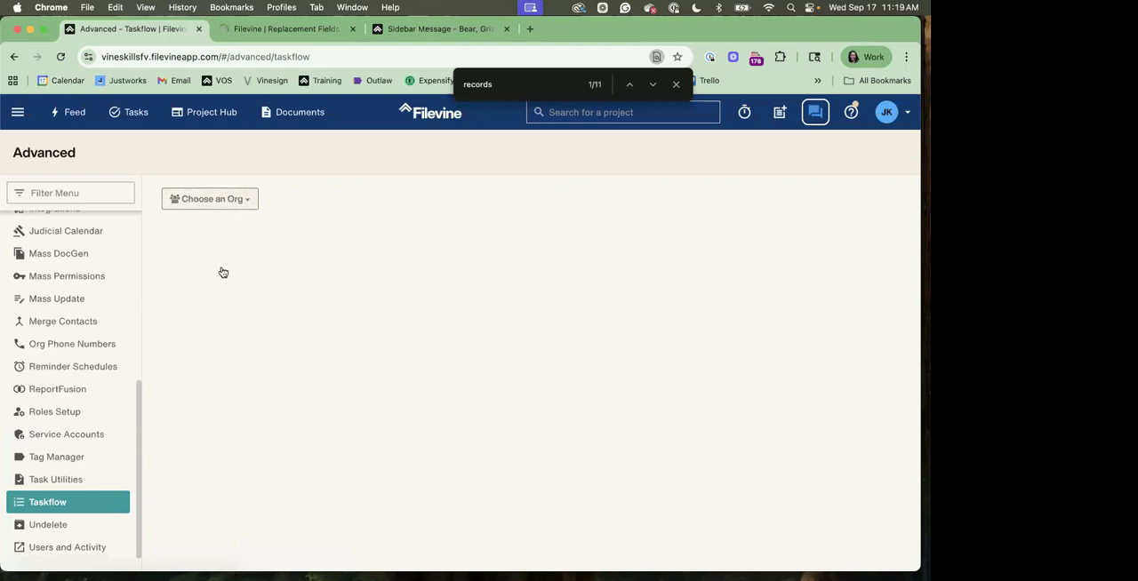
{"action": "left_click", "coordinate": [248, 199]}
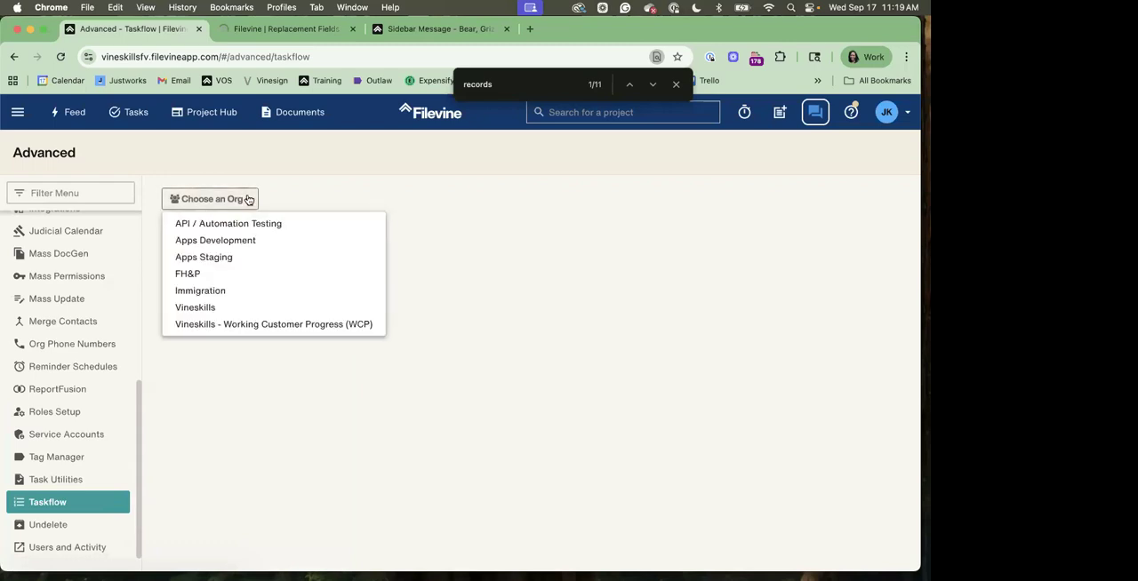
{"action": "left_click", "coordinate": [199, 308]}
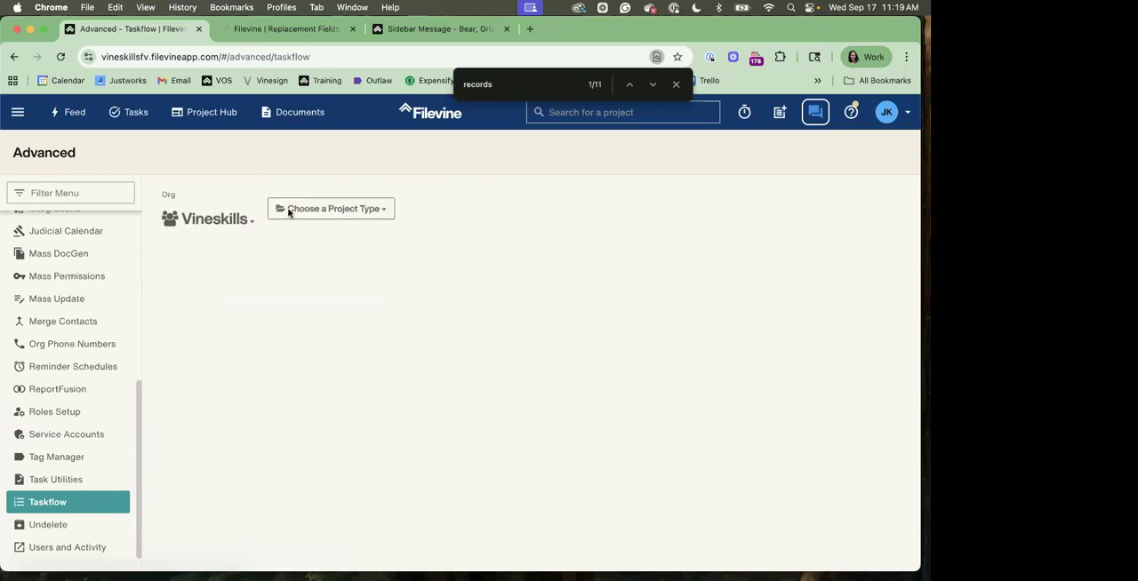
Choose zz:Free Help-Personal Injury as the project type for the taskflow
{"action": "left_click", "coordinate": [326, 209]}
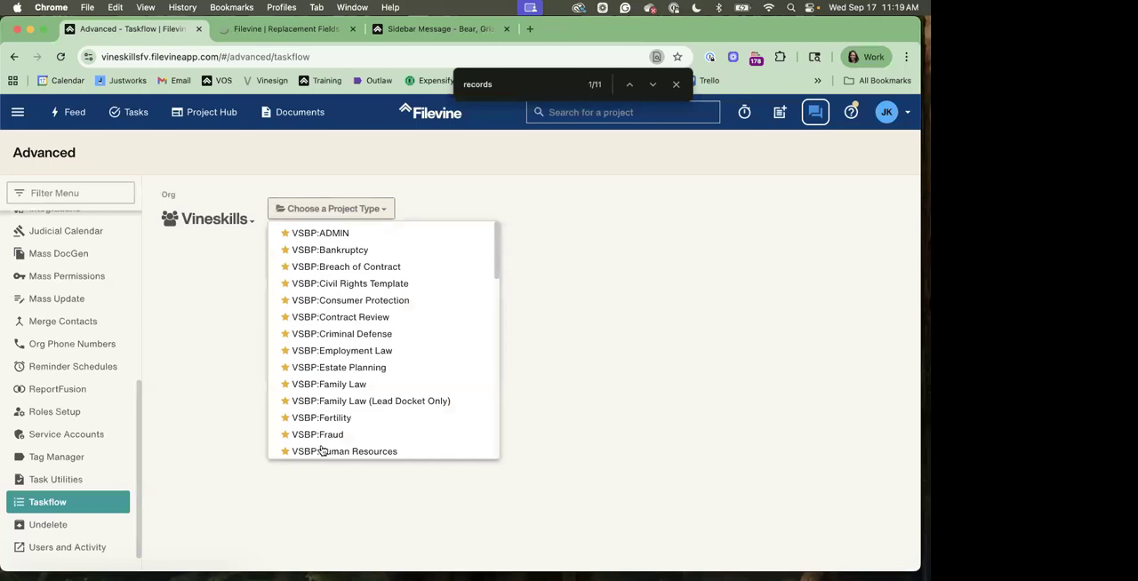
{"action": "left_click", "coordinate": [322, 451]}
{"action": "scroll", "coordinate": [377, 206], "scroll_direction": "down", "scroll_amount": 1}
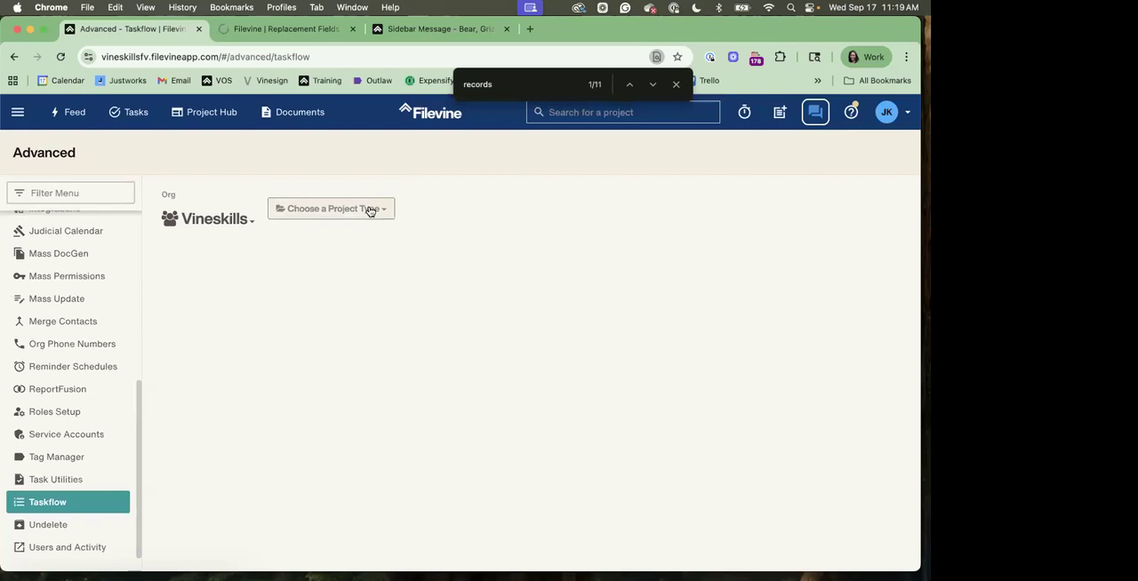
{"action": "left_click", "coordinate": [372, 207]}
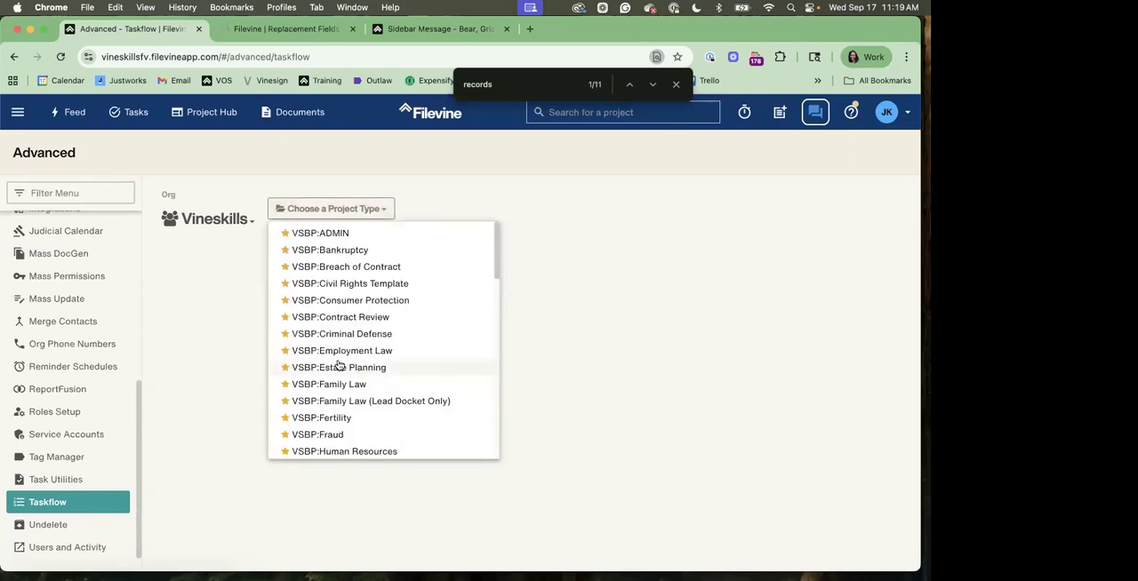
{"action": "scroll", "coordinate": [338, 364], "scroll_direction": "down", "scroll_amount": 5}
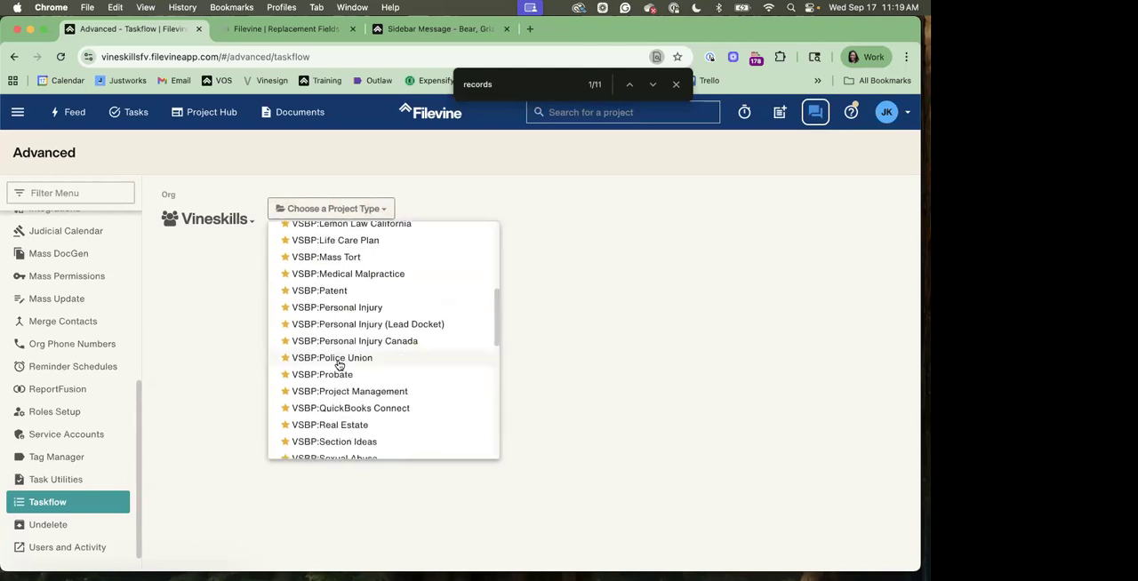
{"action": "scroll", "coordinate": [338, 364], "scroll_direction": "down", "scroll_amount": 2}
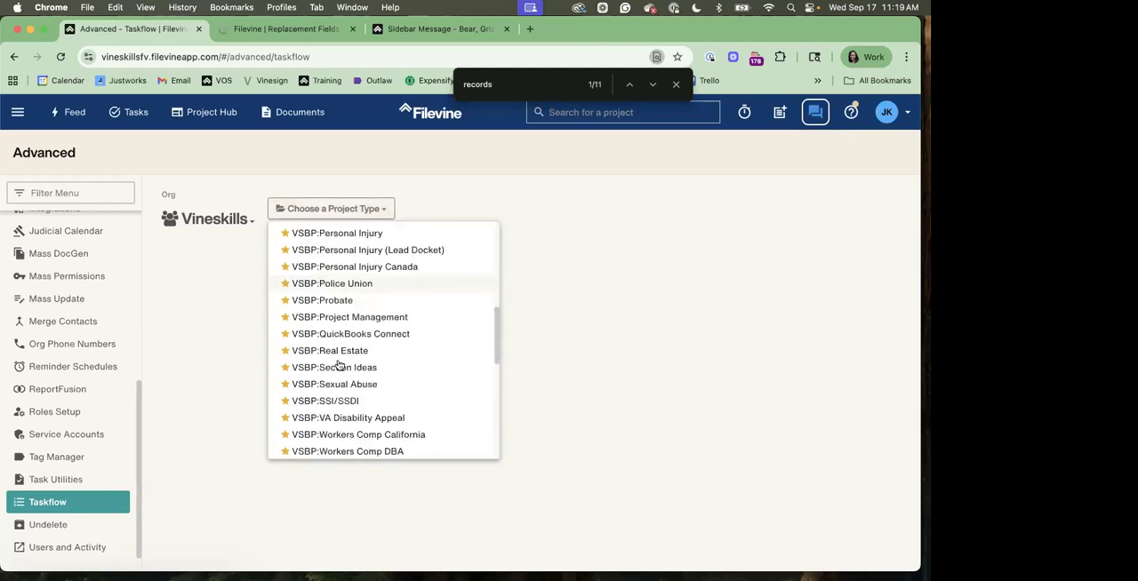
{"action": "scroll", "coordinate": [339, 364], "scroll_direction": "down", "scroll_amount": 2}
{"action": "scroll", "coordinate": [339, 364], "scroll_direction": "down", "scroll_amount": 4}
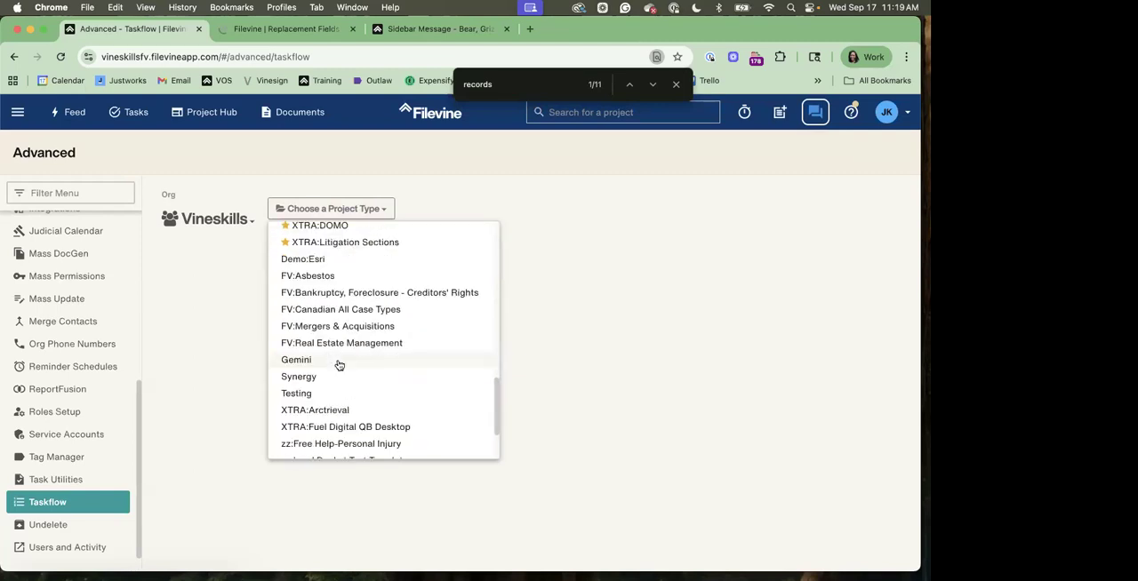
{"action": "scroll", "coordinate": [339, 365], "scroll_direction": "down", "scroll_amount": 3}
{"action": "scroll", "coordinate": [330, 374], "scroll_direction": "down", "scroll_amount": 2}
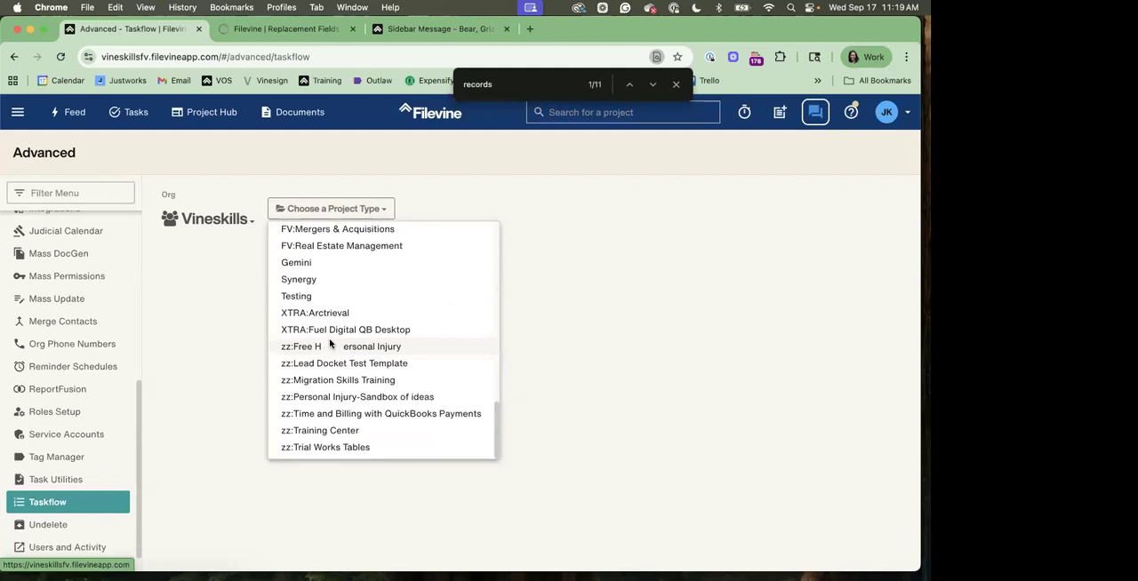
{"action": "left_click", "coordinate": [343, 346]}
Choose Action Buttons as the auto-task trigger and Medicals as the project section
{"action": "left_click", "coordinate": [563, 207]}
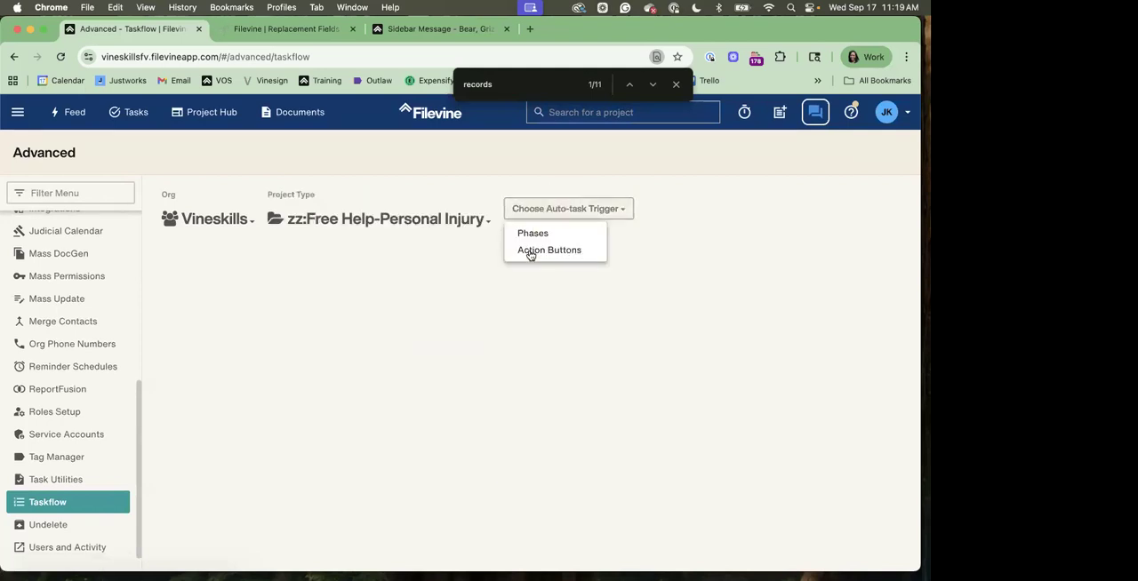
{"action": "left_click", "coordinate": [532, 255]}
{"action": "left_click", "coordinate": [666, 209]}
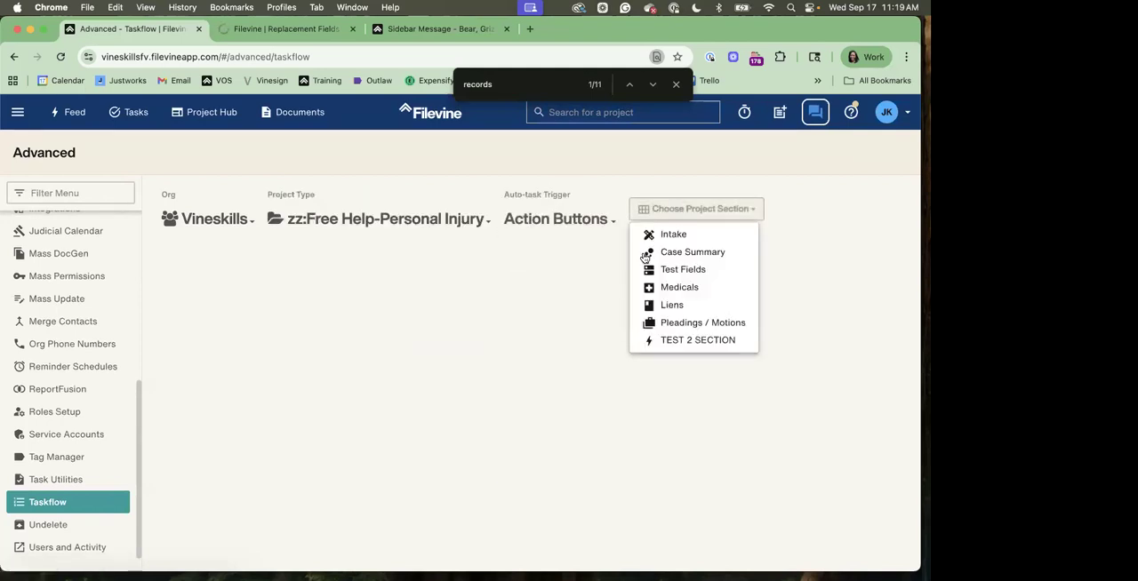
{"action": "left_click", "coordinate": [658, 288]}
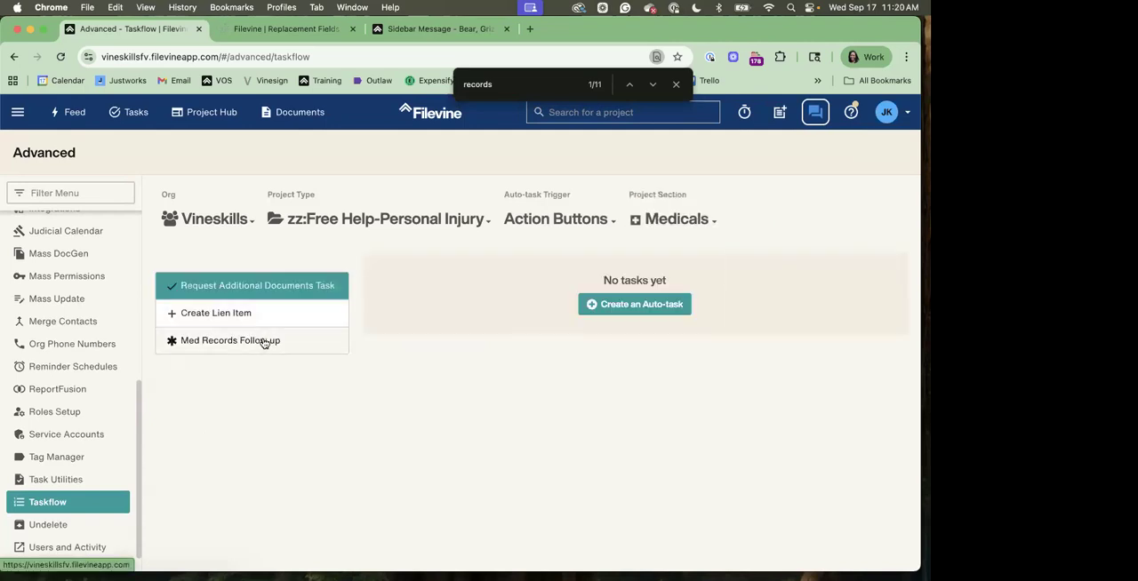
Open a blank auto-task form for the Med Records Follow up action button
{"action": "left_click", "coordinate": [264, 338]}
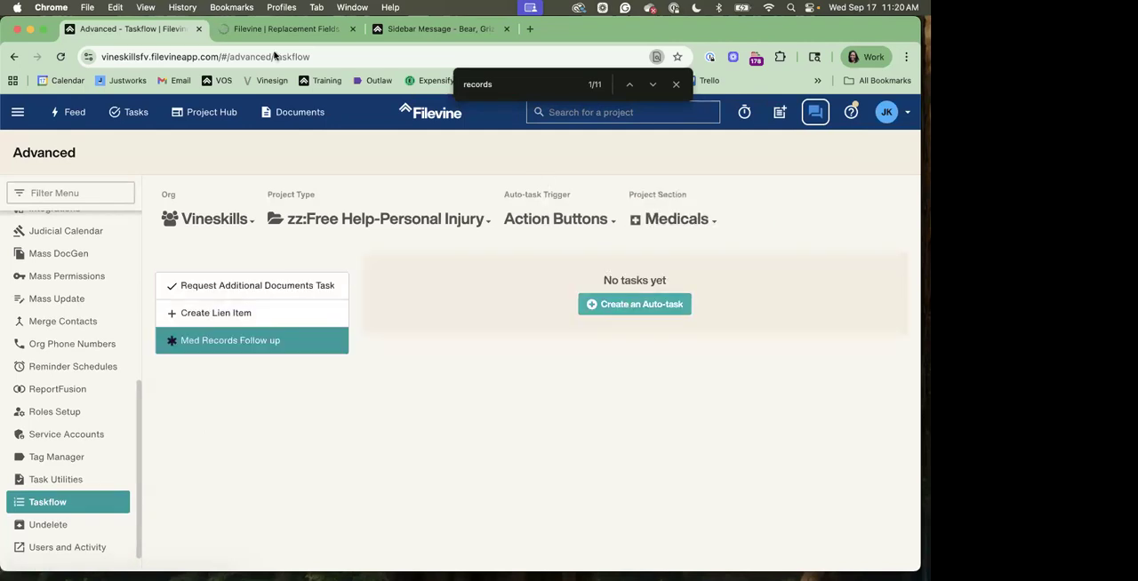
{"action": "left_click", "coordinate": [630, 305]}
{"action": "key", "text": "Escape"}
Close the replacement fields page and go back to the new auto-task form
{"action": "left_click", "coordinate": [269, 30]}
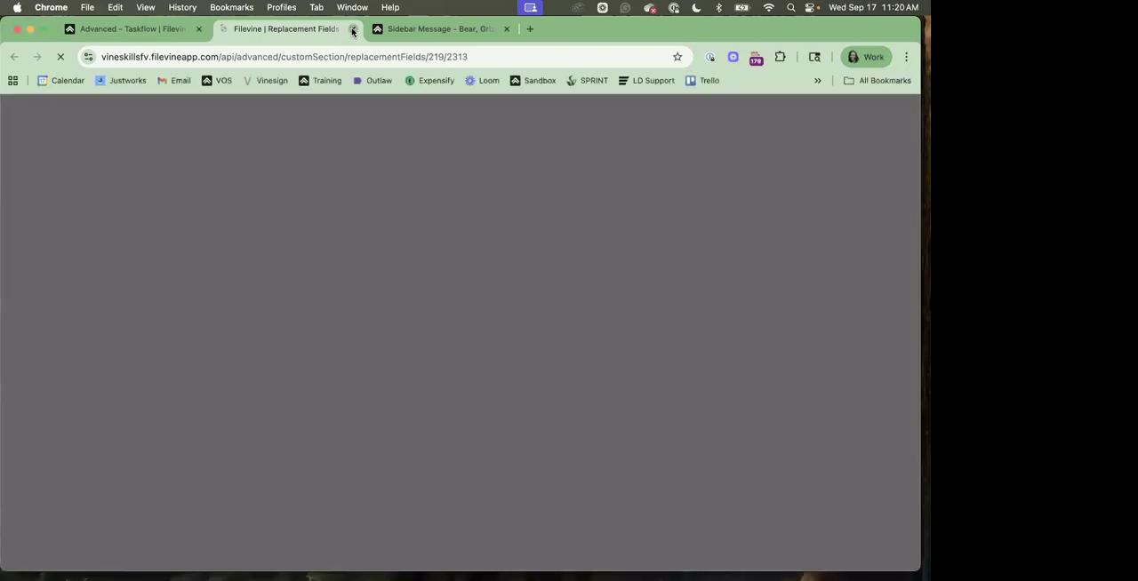
{"action": "key", "text": "super+f"}
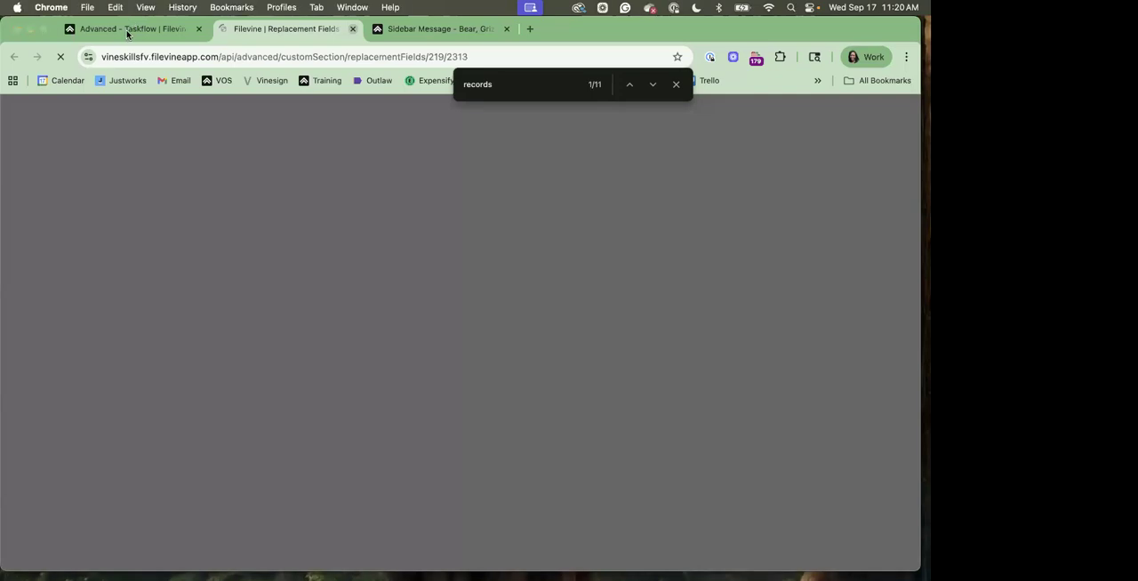
{"action": "left_click", "coordinate": [126, 34]}
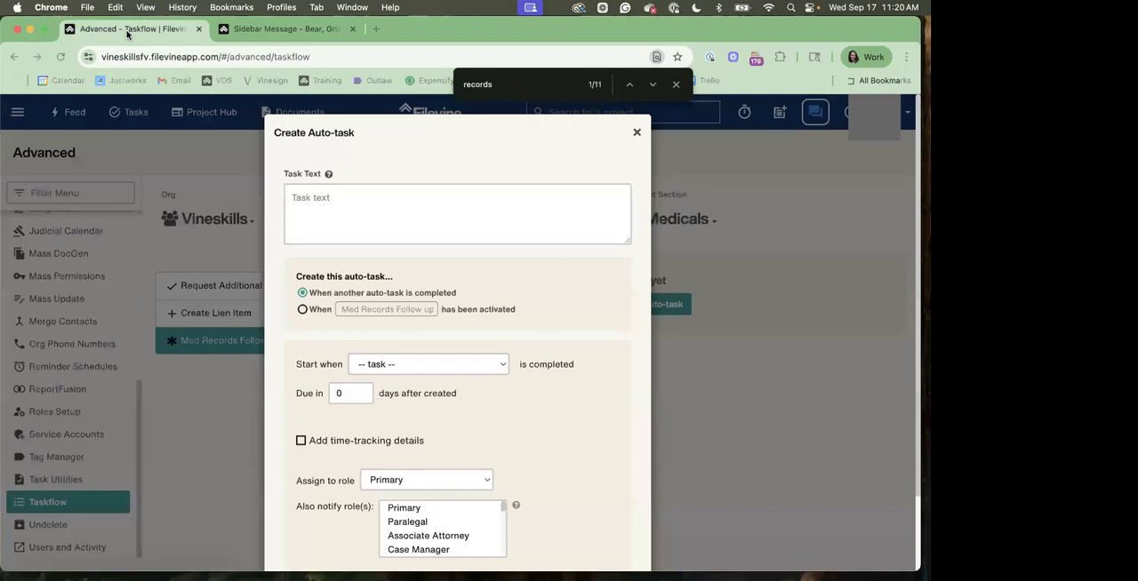
Begin the auto-task's text with the link label Google in square brackets
{"action": "left_click", "coordinate": [393, 233]}
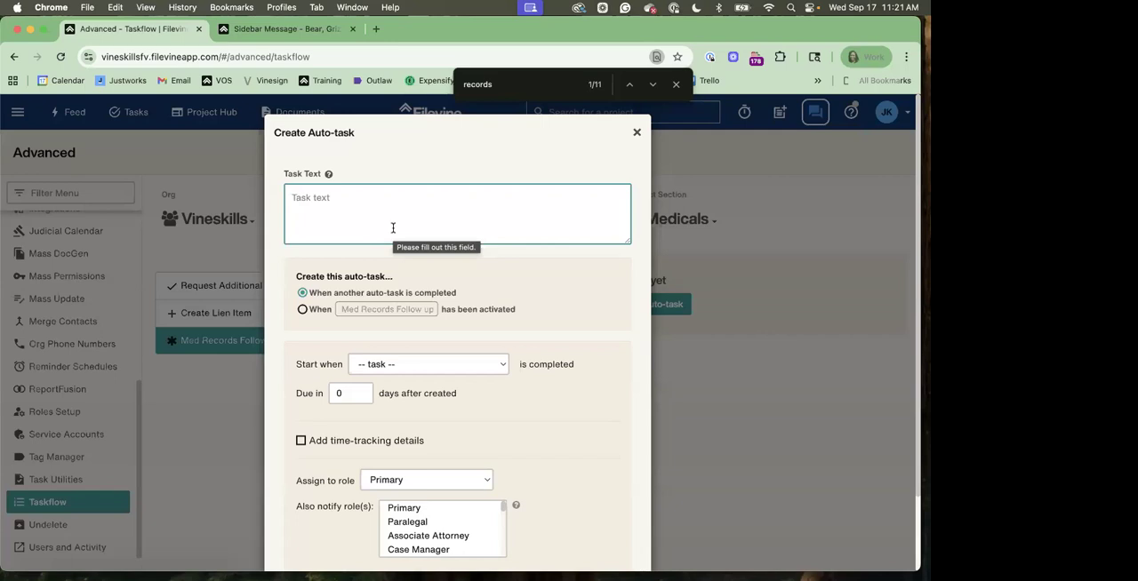
{"action": "key", "text": "super+Tab"}
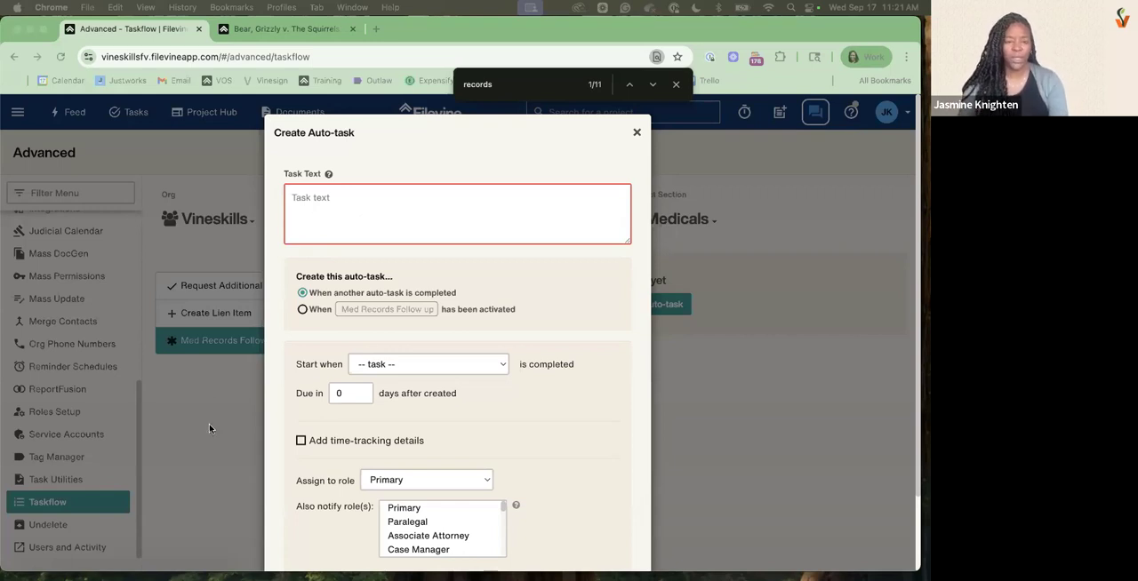
{"action": "left_click", "coordinate": [408, 218]}
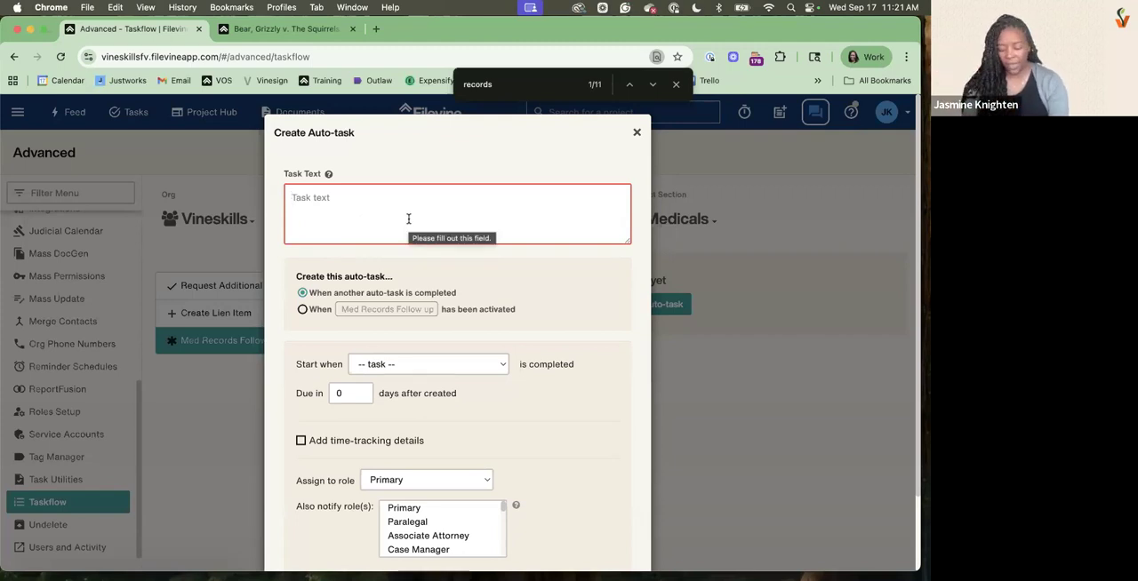
{"action": "type", "text": "["}
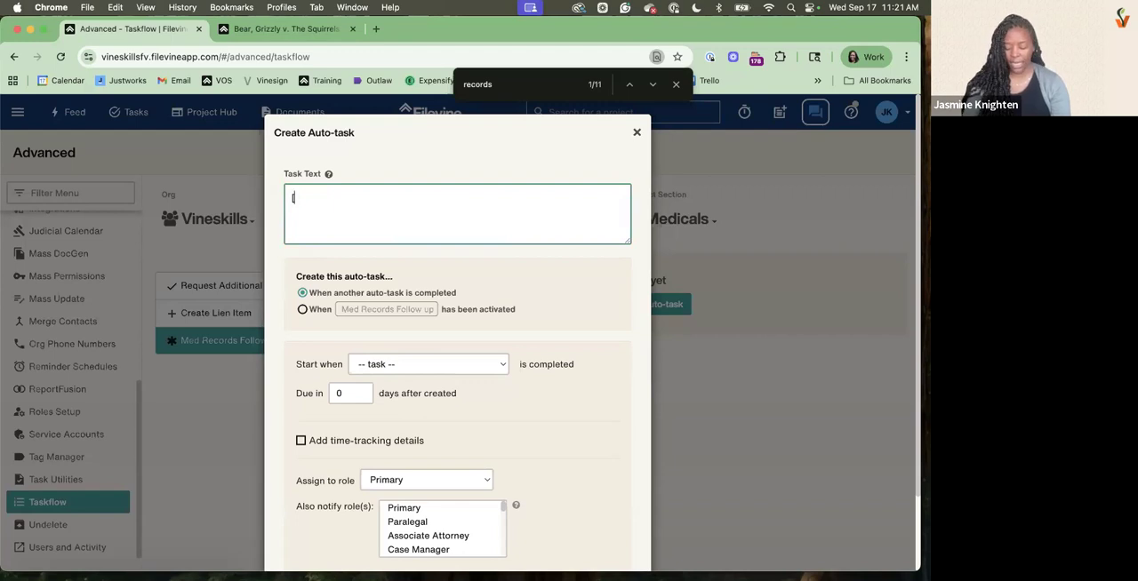
{"action": "type", "text": "Google]"}
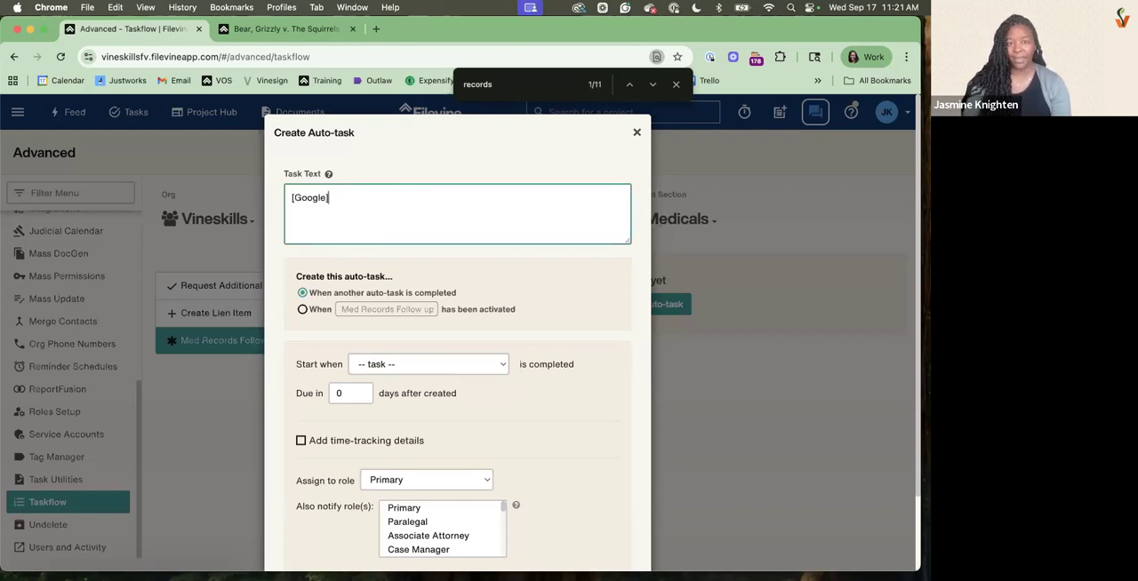
{"action": "type", "text": "("}
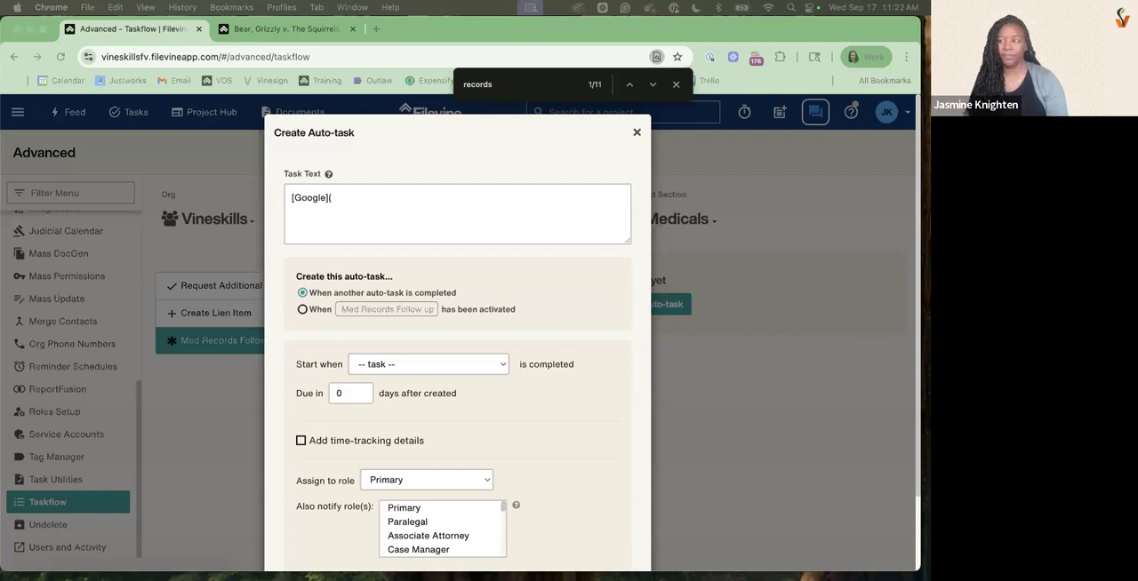
{"action": "left_click", "coordinate": [336, 201]}
{"action": "key", "text": "BackSpace"}
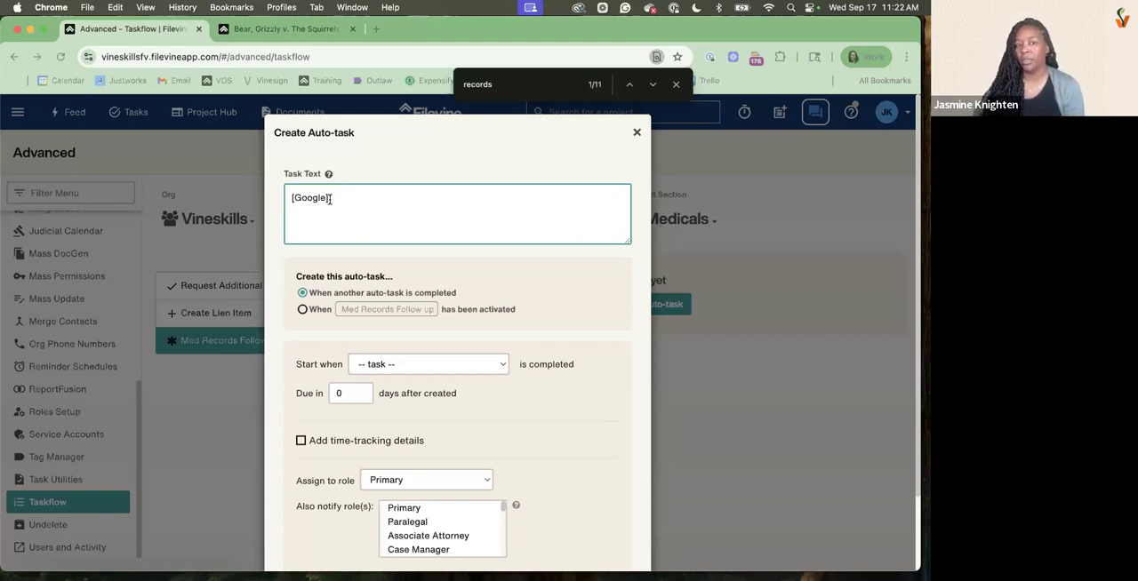
{"action": "type", "text": "("}
{"action": "type", "text": "https://www.google.com/"}
{"action": "type", "text": ")"}
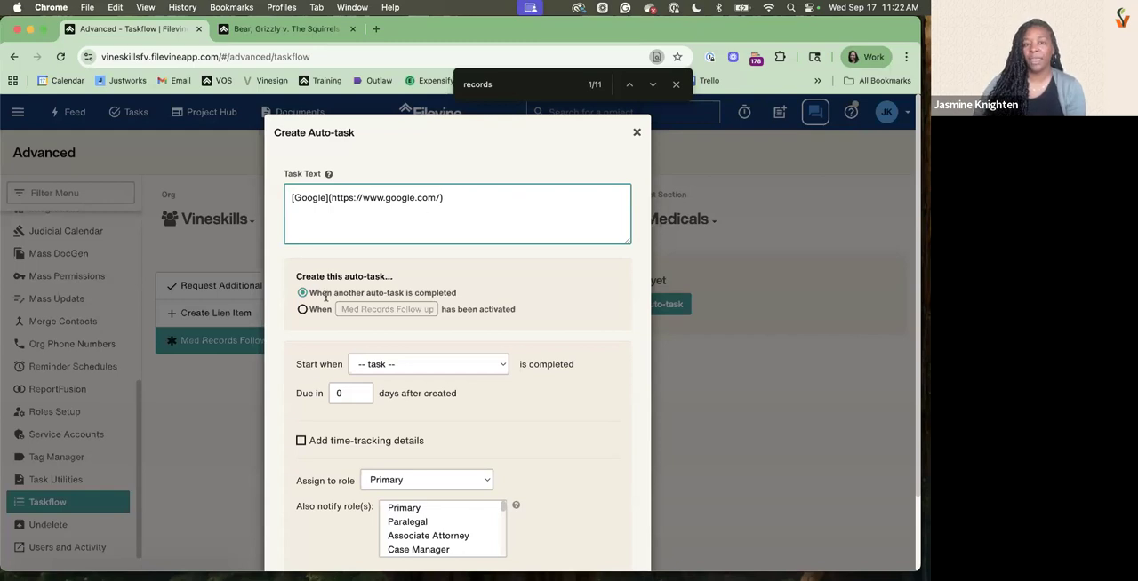
{"action": "scroll", "coordinate": [630, 548], "scroll_direction": "down", "scroll_amount": 2}
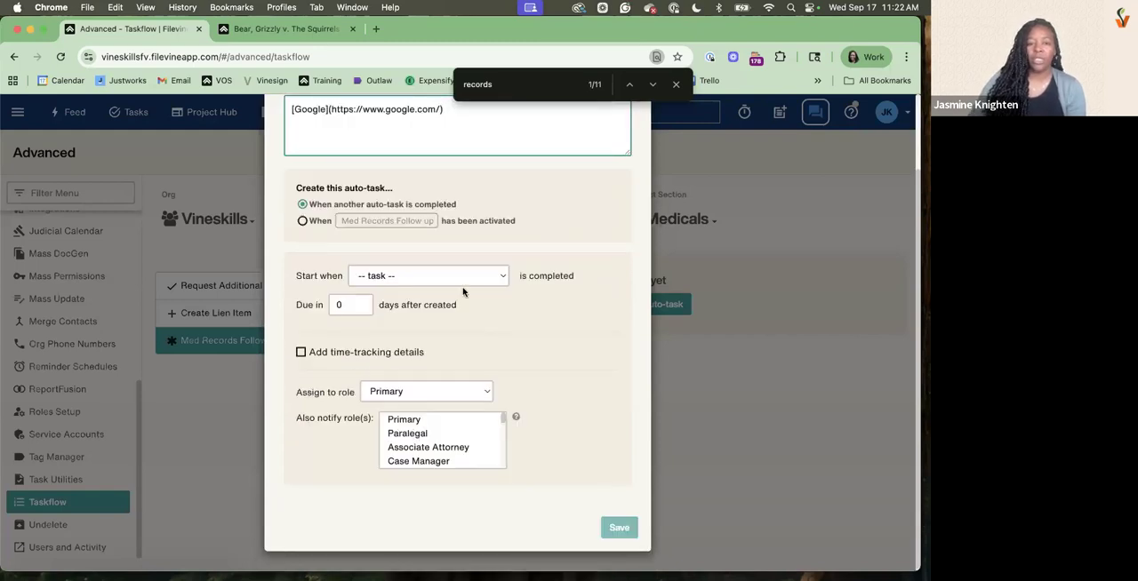
{"action": "left_click", "coordinate": [302, 221]}
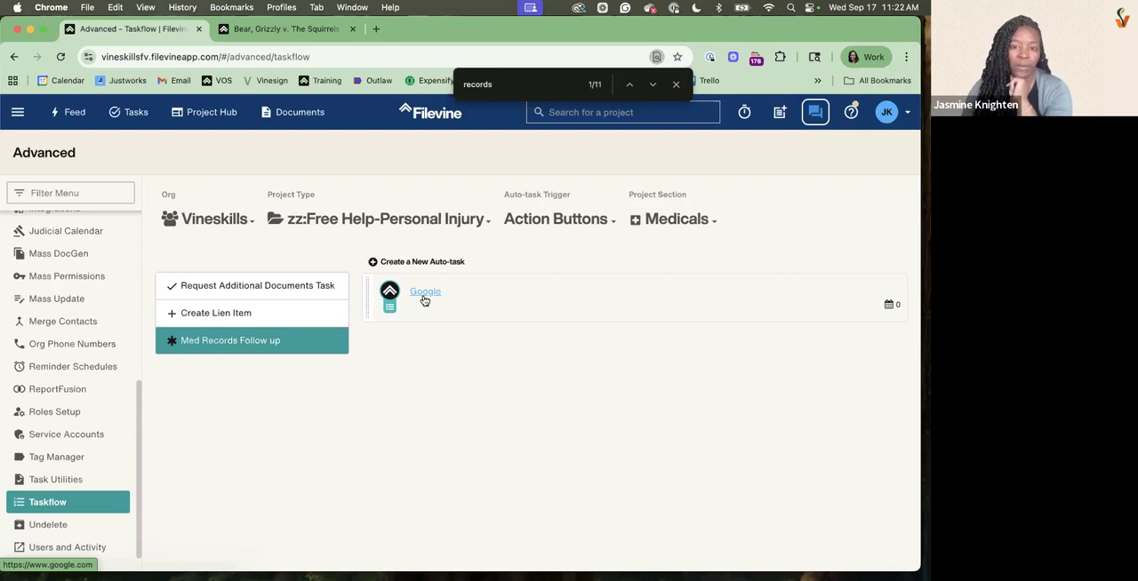
Insert a space between the Google link's label and its URL in the auto-task and save it
{"action": "left_click", "coordinate": [425, 300]}
{"action": "left_click", "coordinate": [327, 200]}
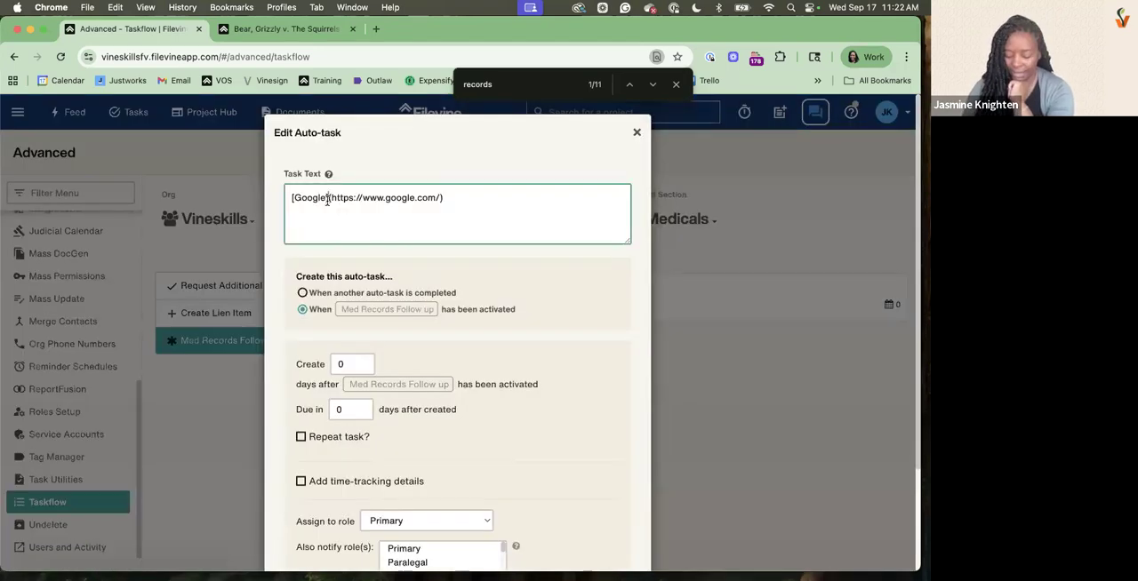
{"action": "scroll", "coordinate": [586, 453], "scroll_direction": "down", "scroll_amount": 3}
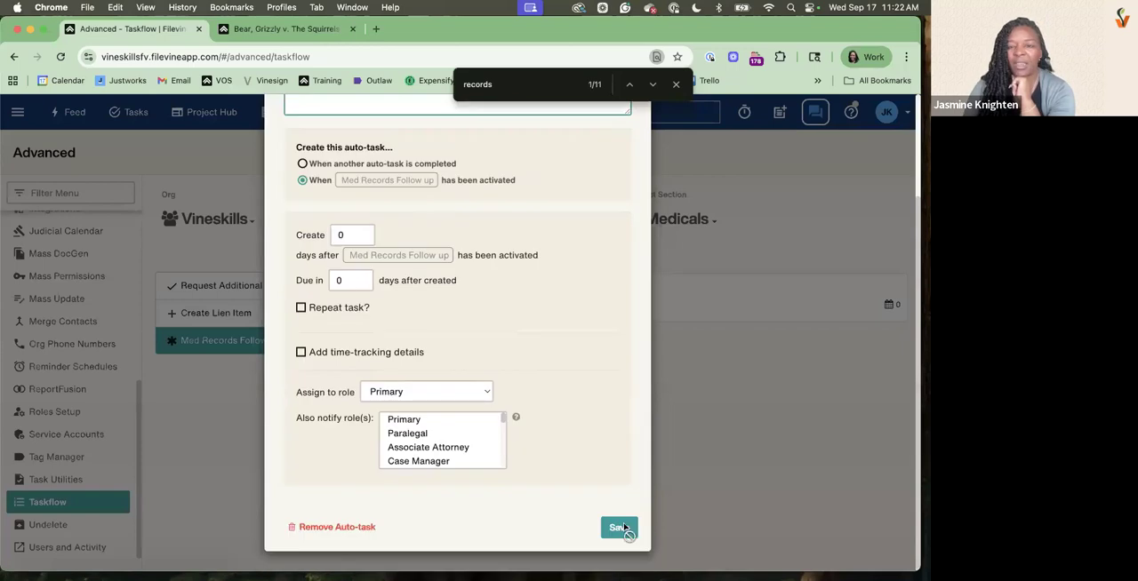
{"action": "left_click", "coordinate": [617, 528]}
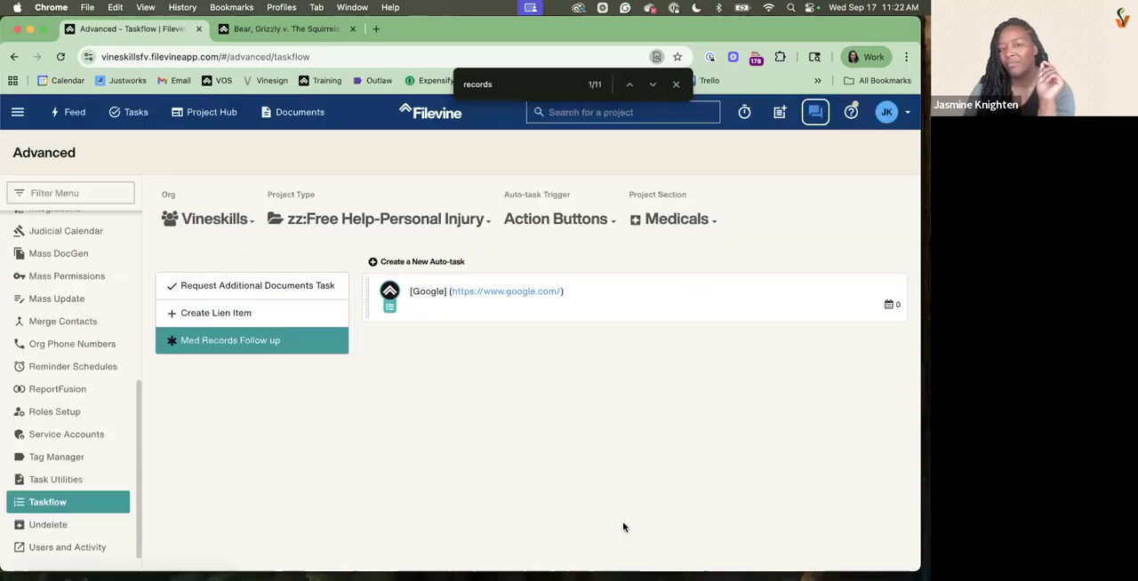
Remove the space between the Google label and the URL and save the auto-task again
{"action": "left_click", "coordinate": [420, 298]}
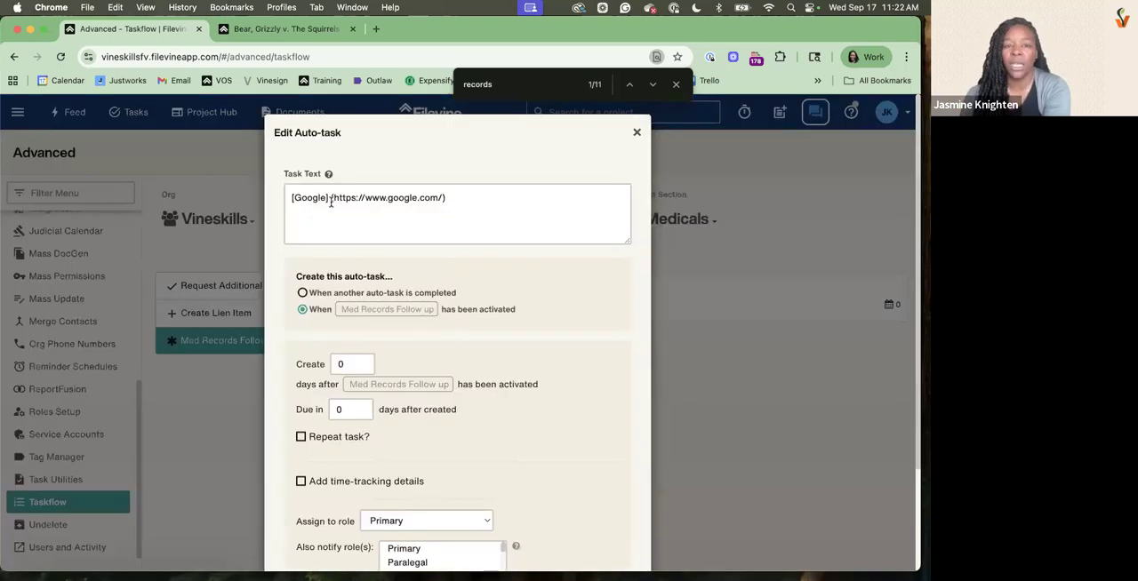
{"action": "scroll", "coordinate": [605, 510], "scroll_direction": "down", "scroll_amount": 3}
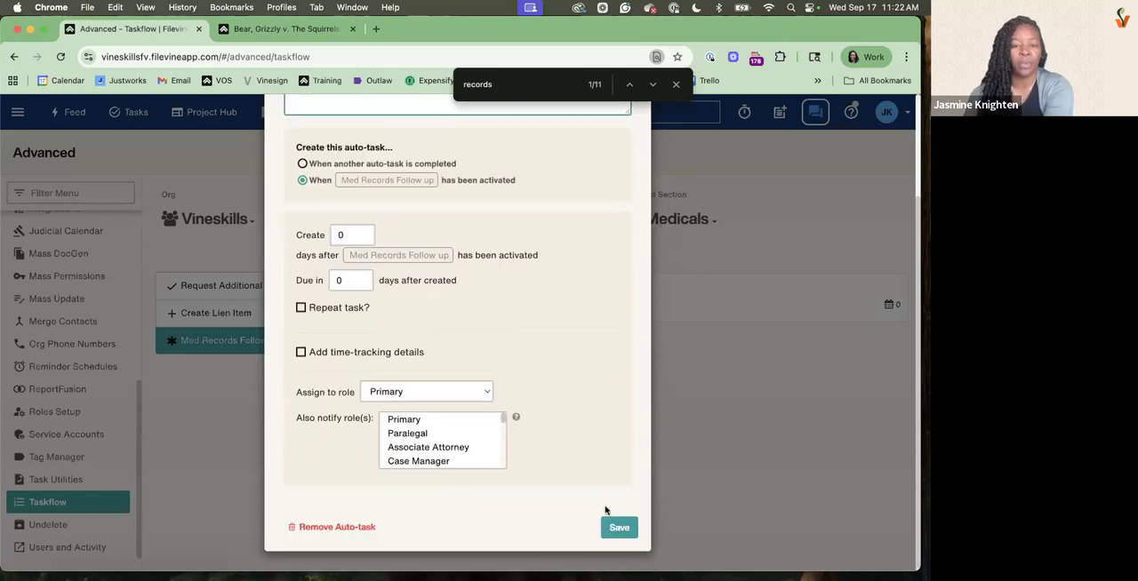
{"action": "left_click", "coordinate": [617, 528]}
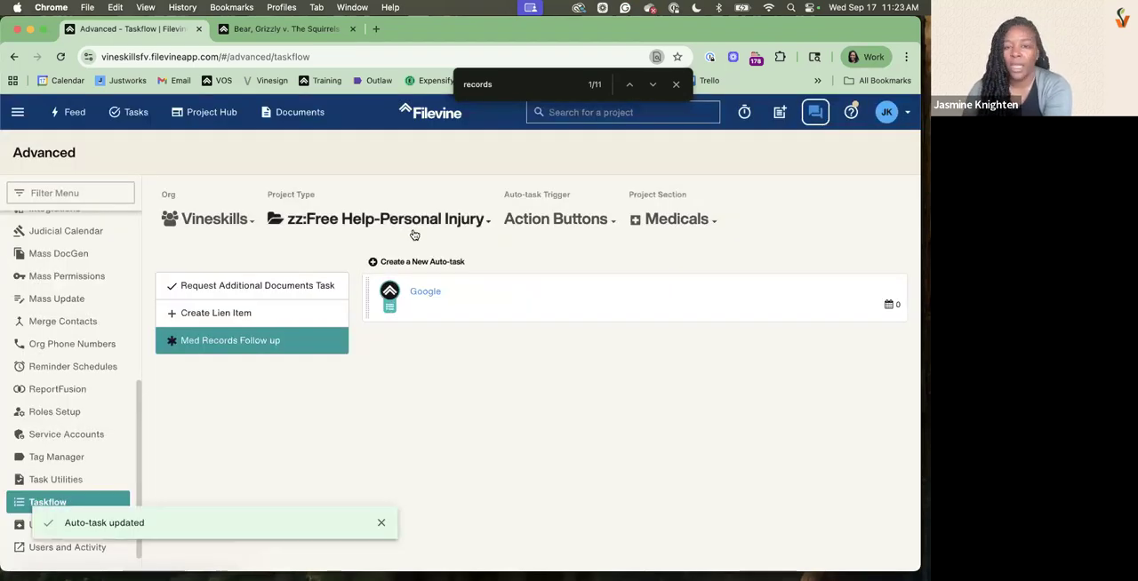
Reopen the Google auto-task for editing, and copy the web address of the Deadline Chains section from the open project
{"action": "left_click", "coordinate": [517, 319]}
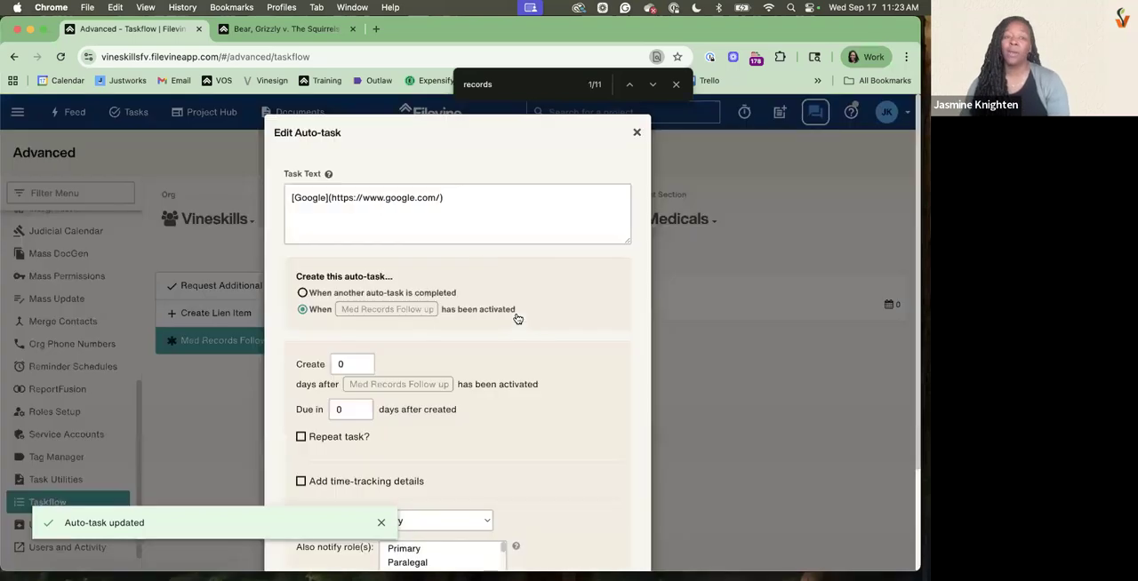
{"action": "left_click", "coordinate": [324, 198]}
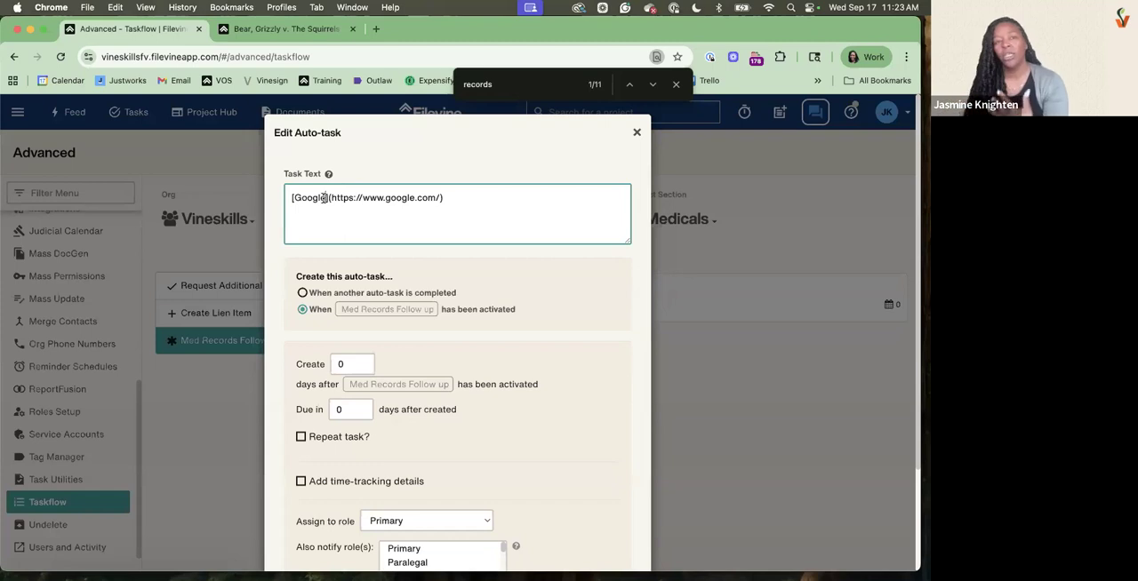
{"action": "left_click", "coordinate": [265, 32]}
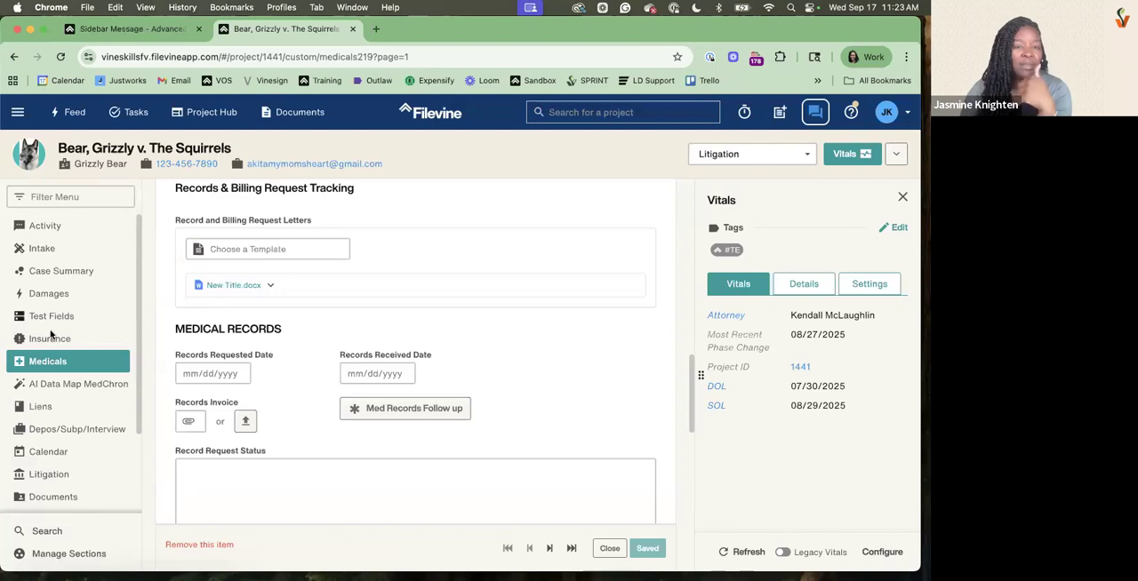
{"action": "scroll", "coordinate": [32, 443], "scroll_direction": "down", "scroll_amount": 3}
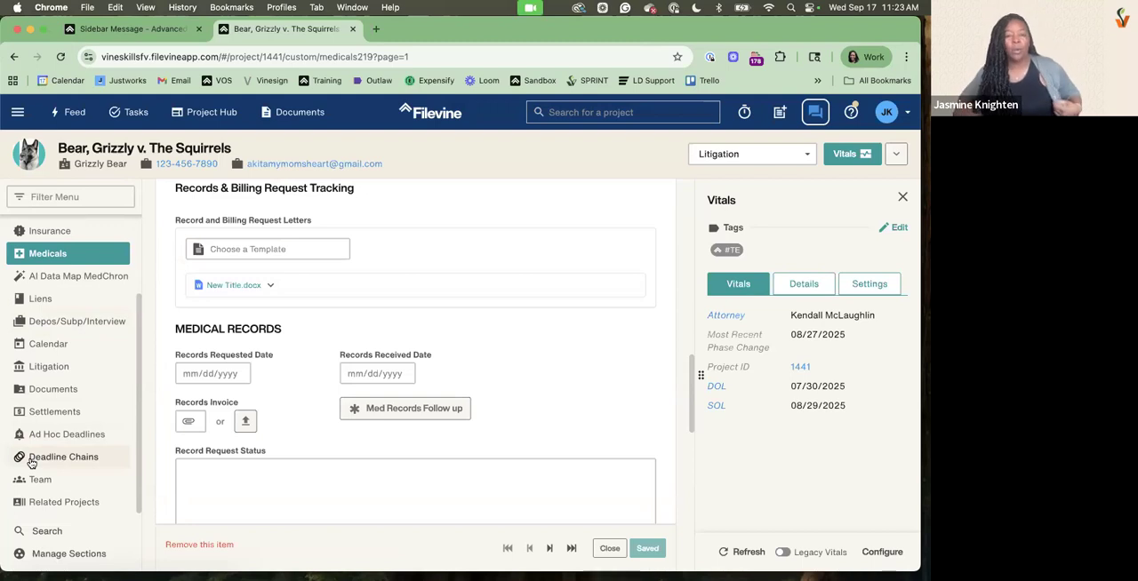
{"action": "left_click", "coordinate": [31, 457]}
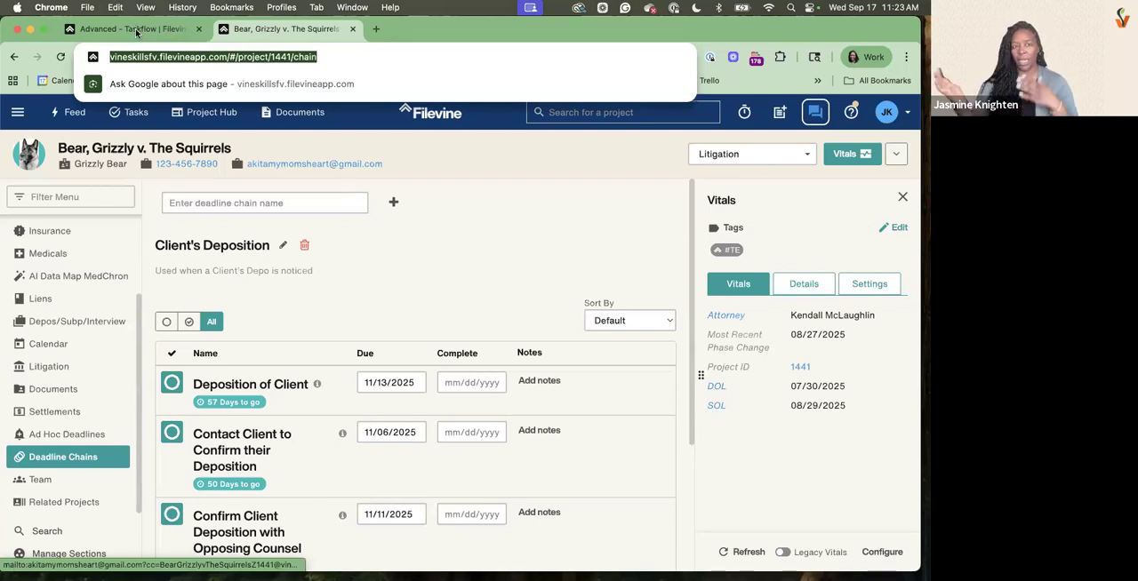
{"action": "key", "text": "super+f"}
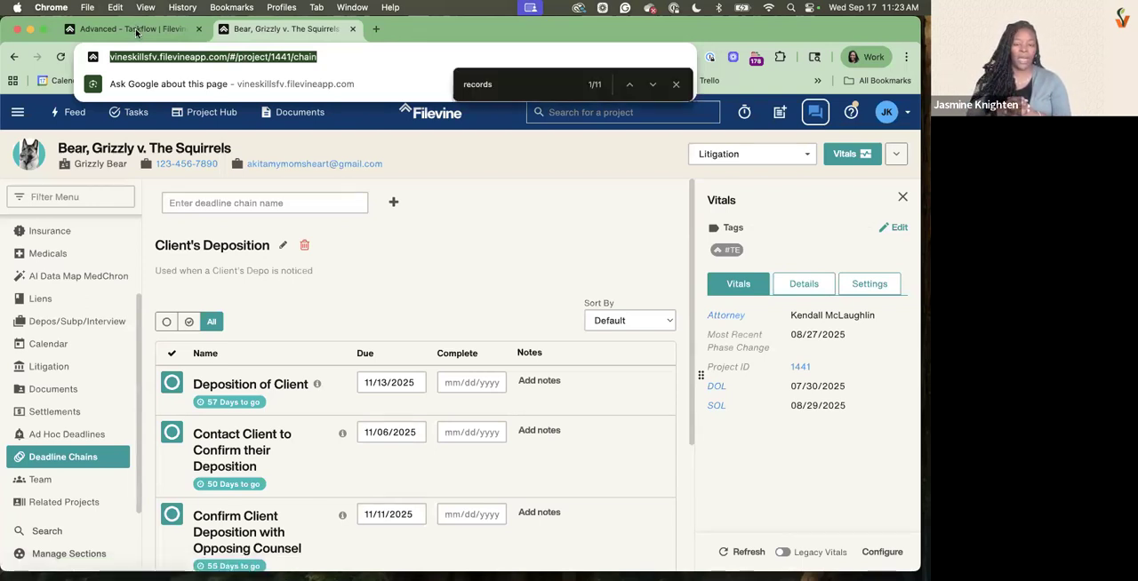
{"action": "left_click", "coordinate": [135, 32]}
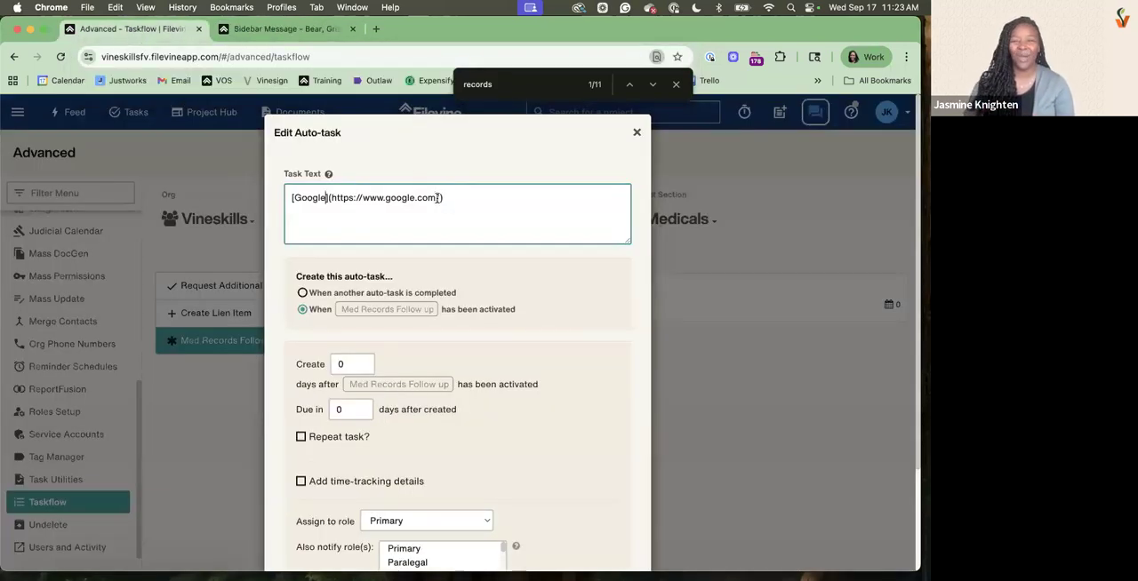
{"action": "left_click_drag", "start_coordinate": [439, 197], "coordinate": [332, 192]}
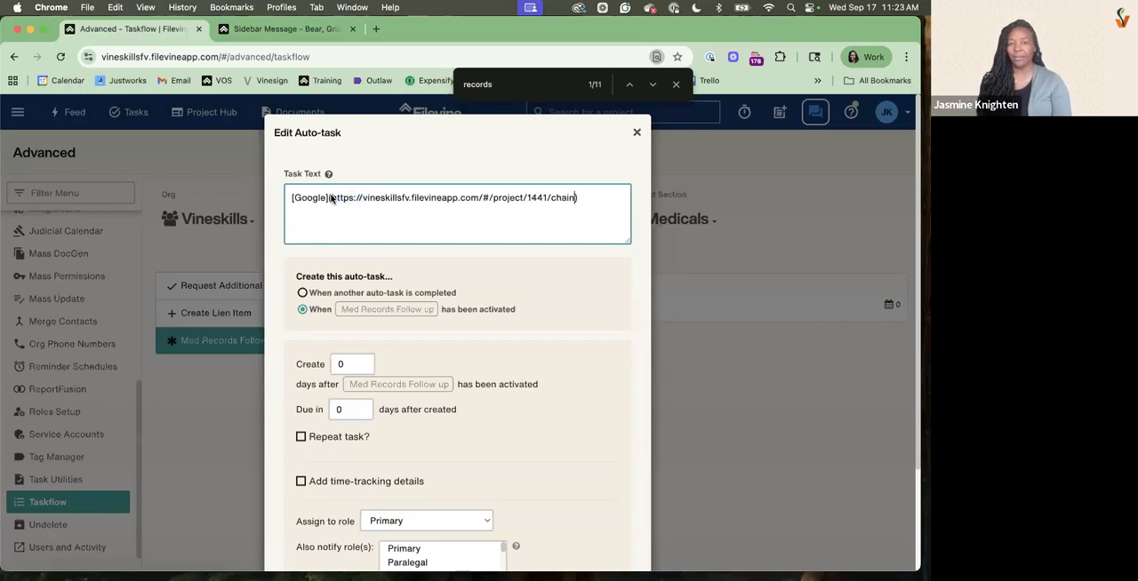
{"action": "left_click_drag", "start_coordinate": [327, 198], "coordinate": [295, 198]}
{"action": "type", "text": "Deadline Chain"}
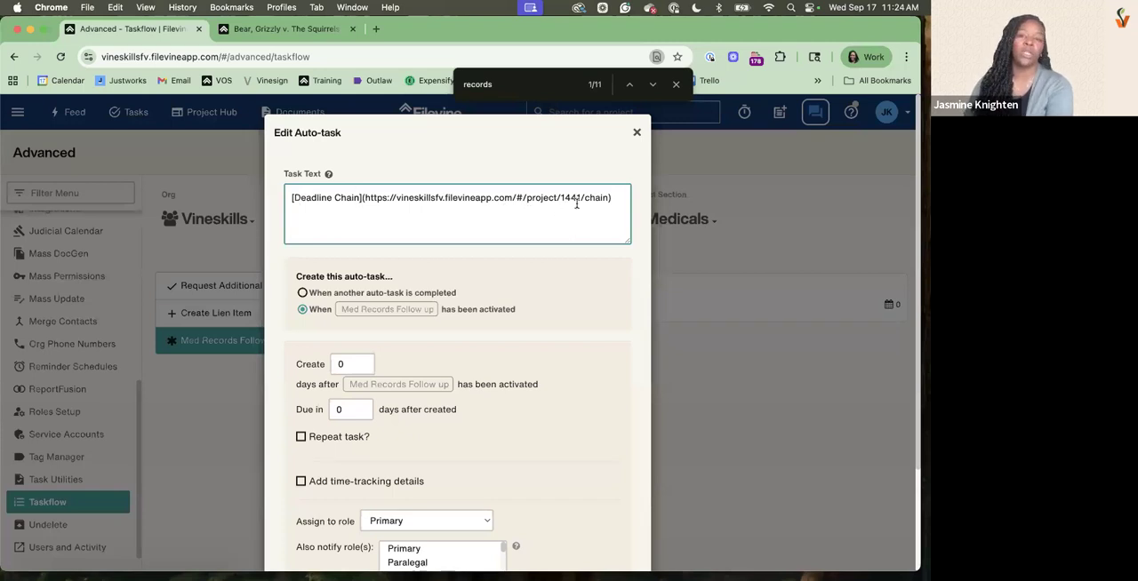
Replace the project number 1441 in the link's URL with the replacement field {{id}}
{"action": "left_click_drag", "start_coordinate": [581, 198], "coordinate": [561, 200]}
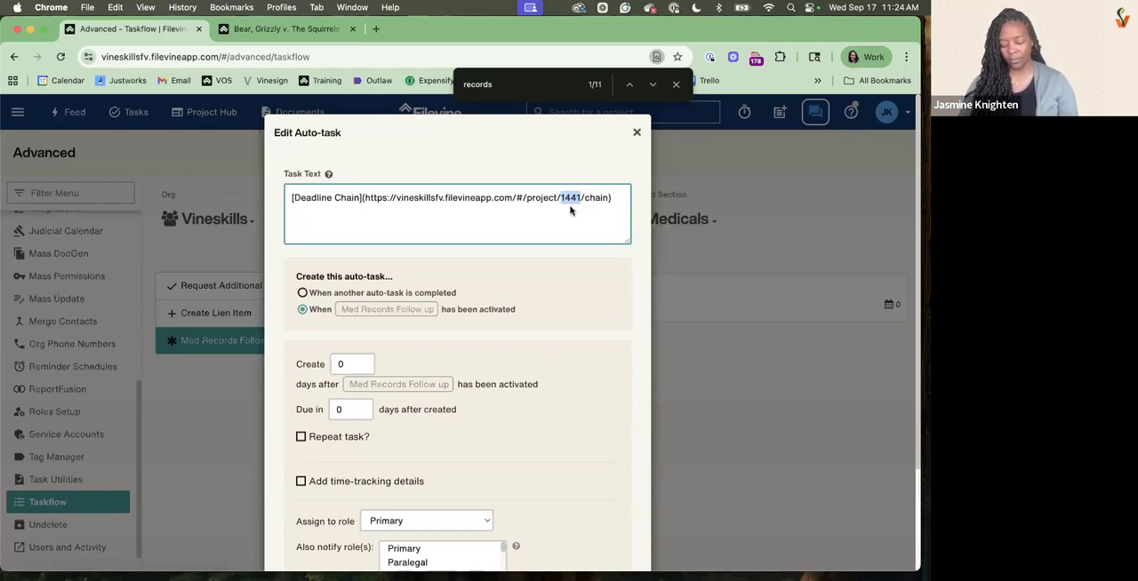
{"action": "left_click", "coordinate": [572, 198]}
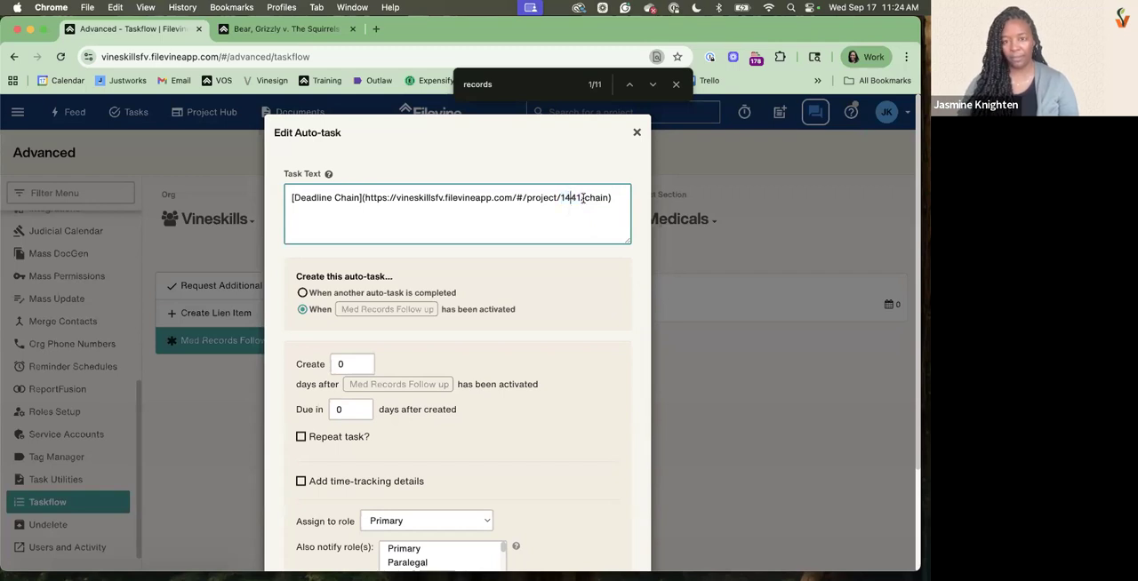
{"action": "key", "text": "Delete"}
{"action": "key", "text": "Delete"}
{"action": "key", "text": "BackSpace"}
{"action": "key", "text": "BackSpace"}
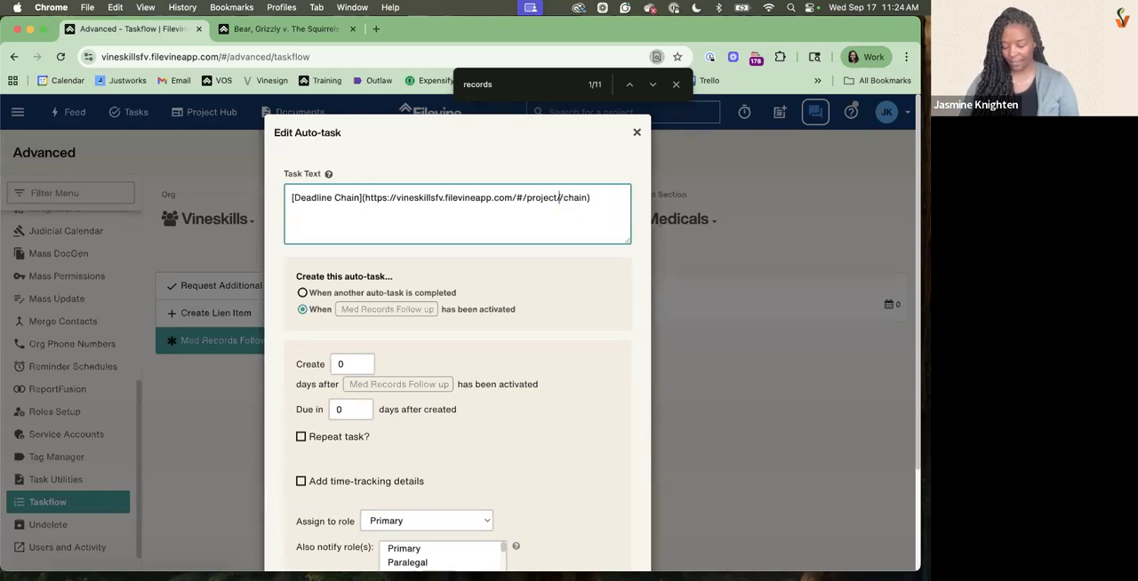
{"action": "type", "text": "{{id}}/"}
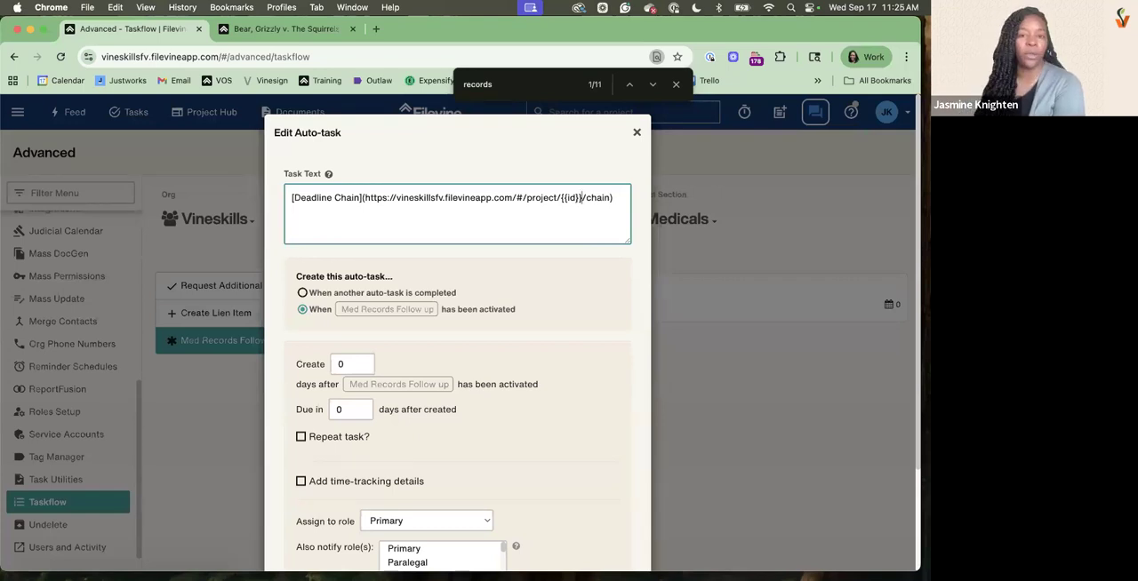
Show the task text's replacement keyword help and insert "Run the Trial Chain in the" before the Deadline Chain link
{"action": "left_click", "coordinate": [328, 174]}
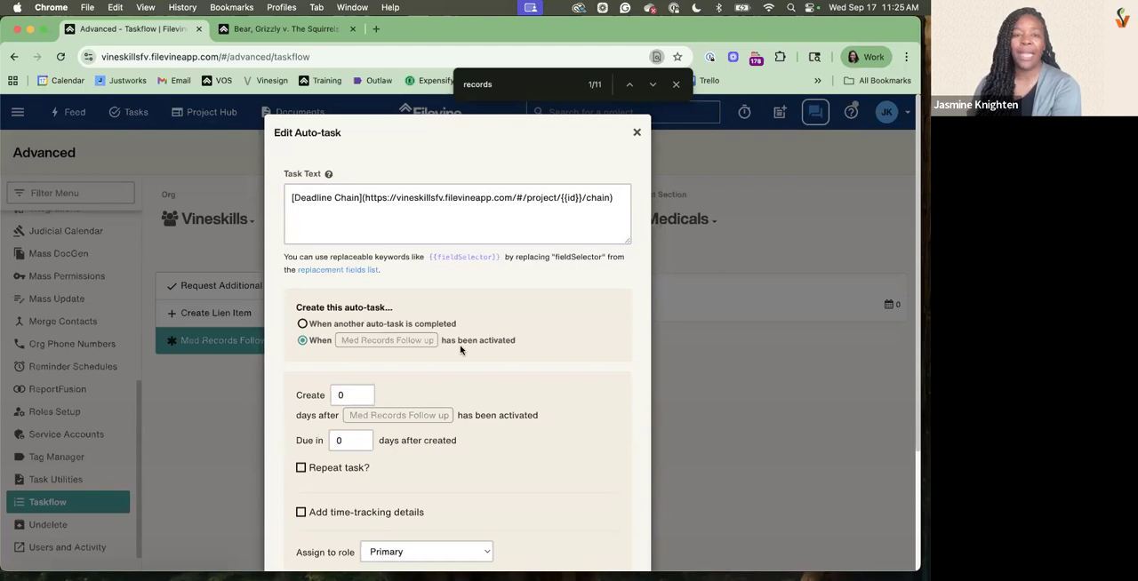
{"action": "scroll", "coordinate": [460, 350], "scroll_direction": "down", "scroll_amount": 3}
{"action": "scroll", "coordinate": [460, 350], "scroll_direction": "up", "scroll_amount": 3}
{"action": "left_click", "coordinate": [288, 195]}
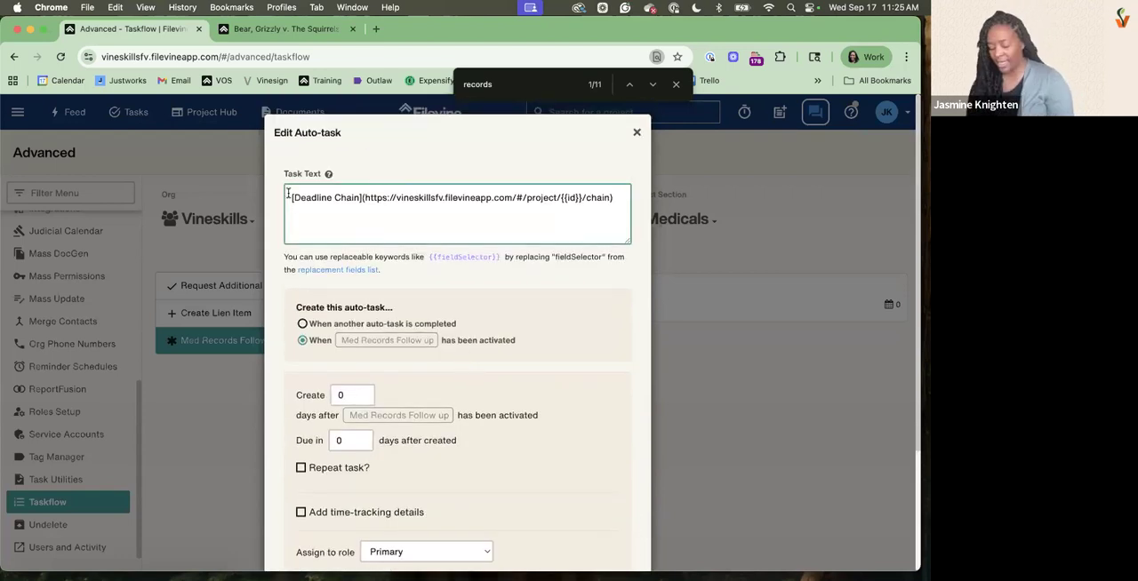
{"action": "type", "text": "Run the "}
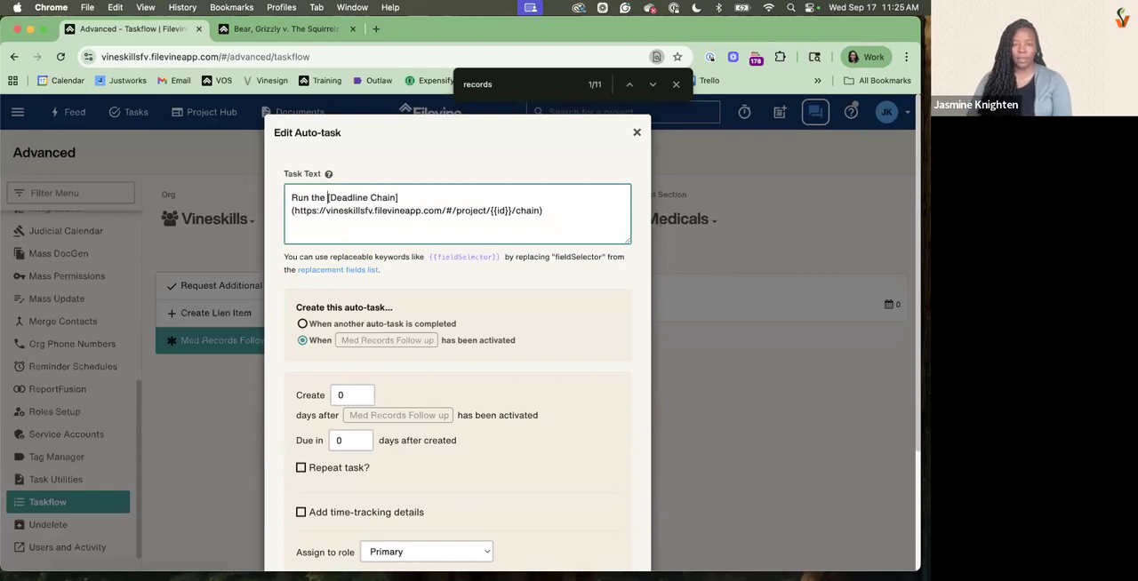
{"action": "type", "text": "Trial Chai"}
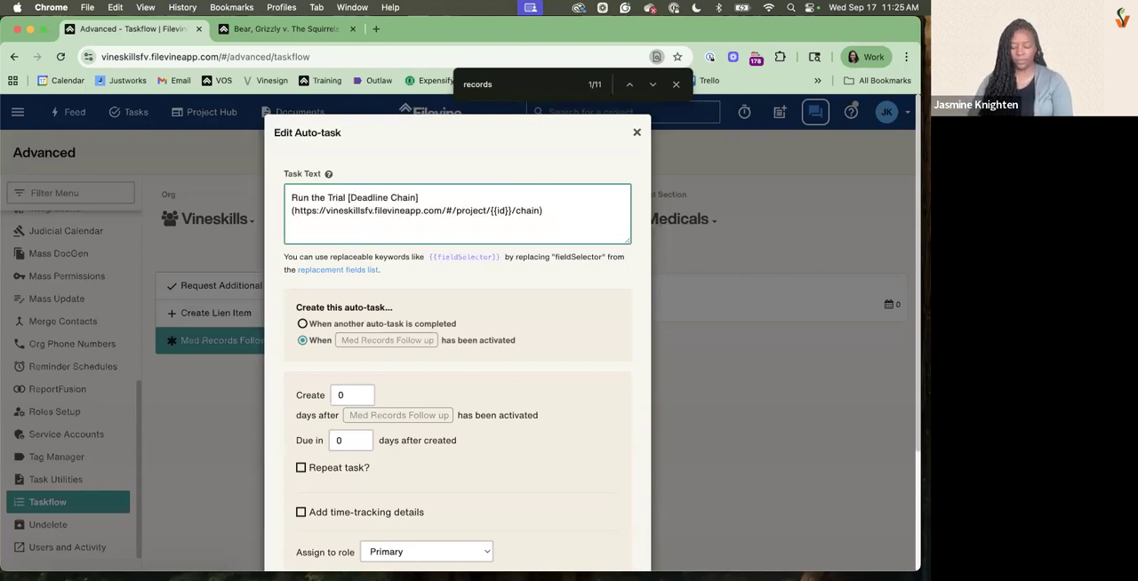
{"action": "type", "text": "n in t"}
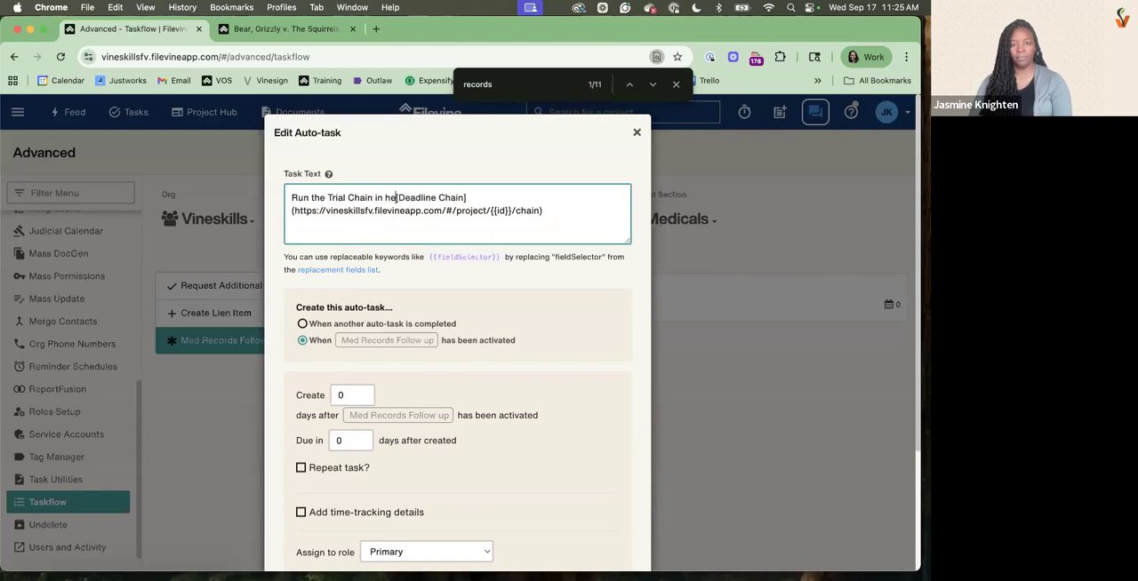
{"action": "type", "text": "he"}
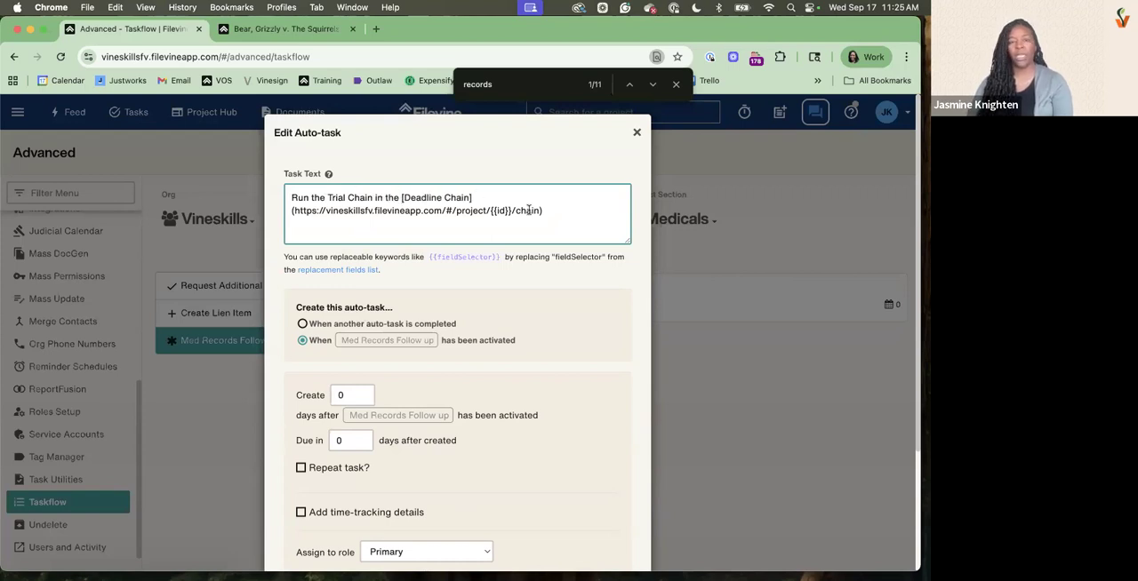
Extend the link label in the task text to Deadline Chain Section and save the auto-task
{"action": "left_click", "coordinate": [472, 198]}
{"action": "type", "text": "Section"}
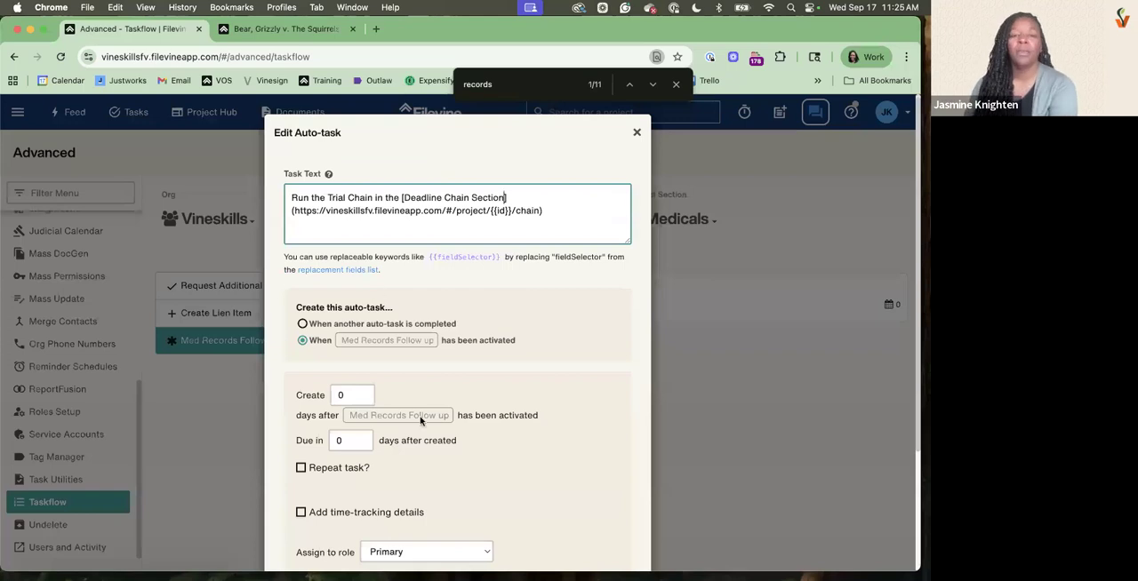
{"action": "scroll", "coordinate": [464, 277], "scroll_direction": "down", "scroll_amount": 4}
{"action": "scroll", "coordinate": [459, 275], "scroll_direction": "up", "scroll_amount": 4}
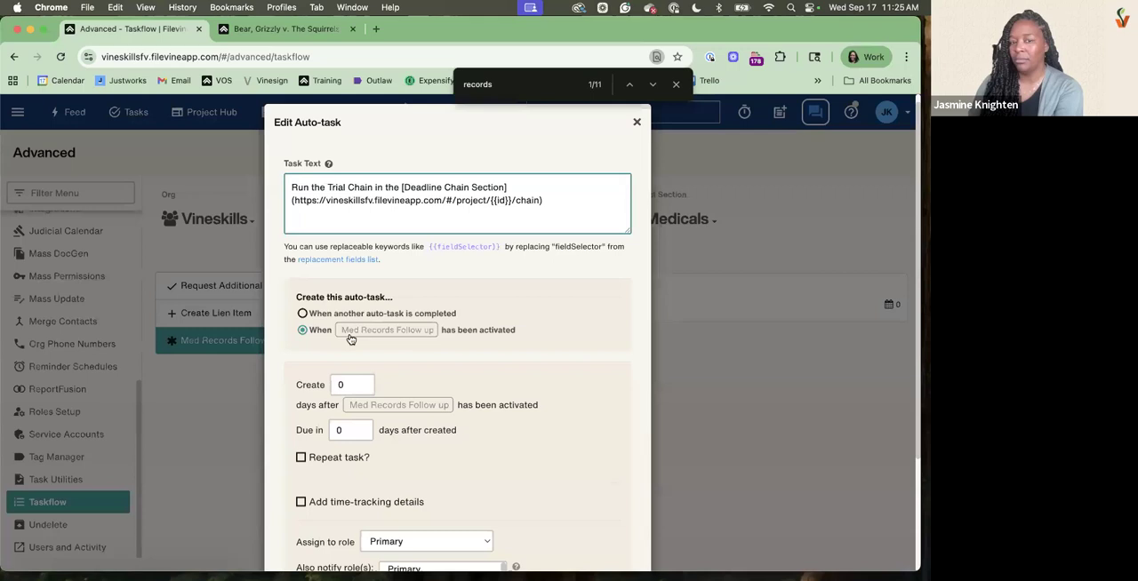
{"action": "scroll", "coordinate": [573, 418], "scroll_direction": "down", "scroll_amount": 4}
{"action": "left_click", "coordinate": [620, 529]}
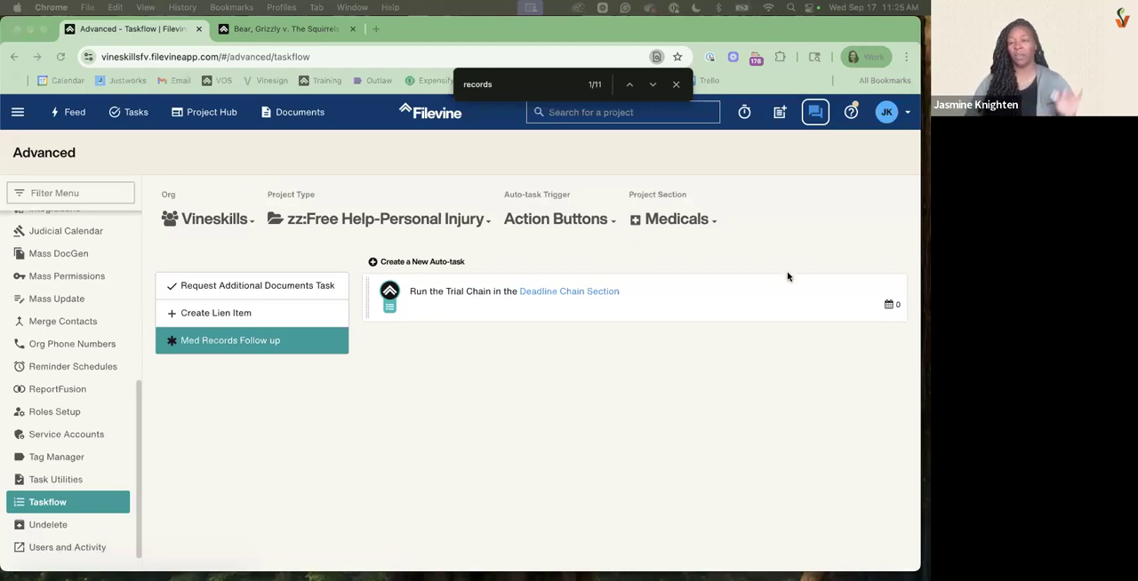
Create a new auto-task with the text "Send Request for Records to {{meds.provider.name}}", triggered when Med Records Follow up has been activated
{"action": "left_click", "coordinate": [394, 265]}
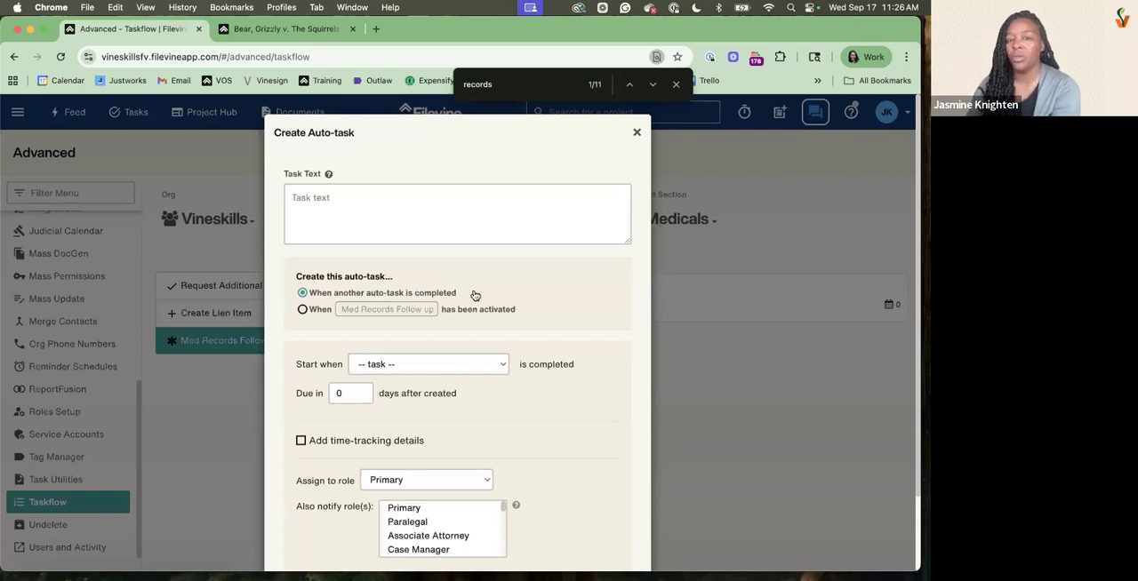
{"action": "left_click_drag", "start_coordinate": [322, 293], "coordinate": [473, 295]}
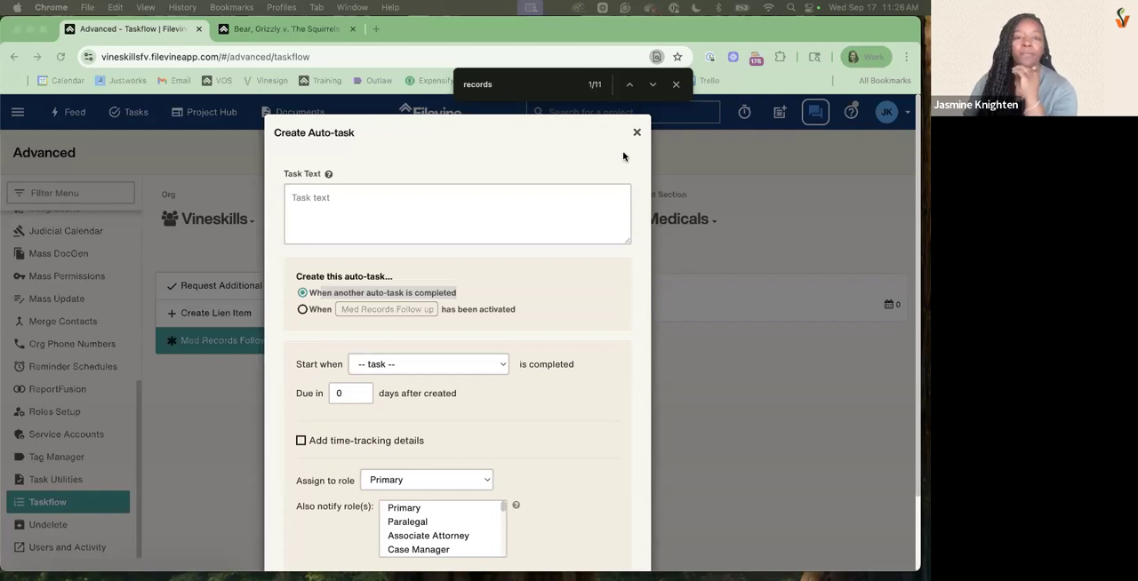
{"action": "left_click", "coordinate": [487, 212]}
{"action": "type", "text": "Send Request for Records to {{meds.provider.name}}"}
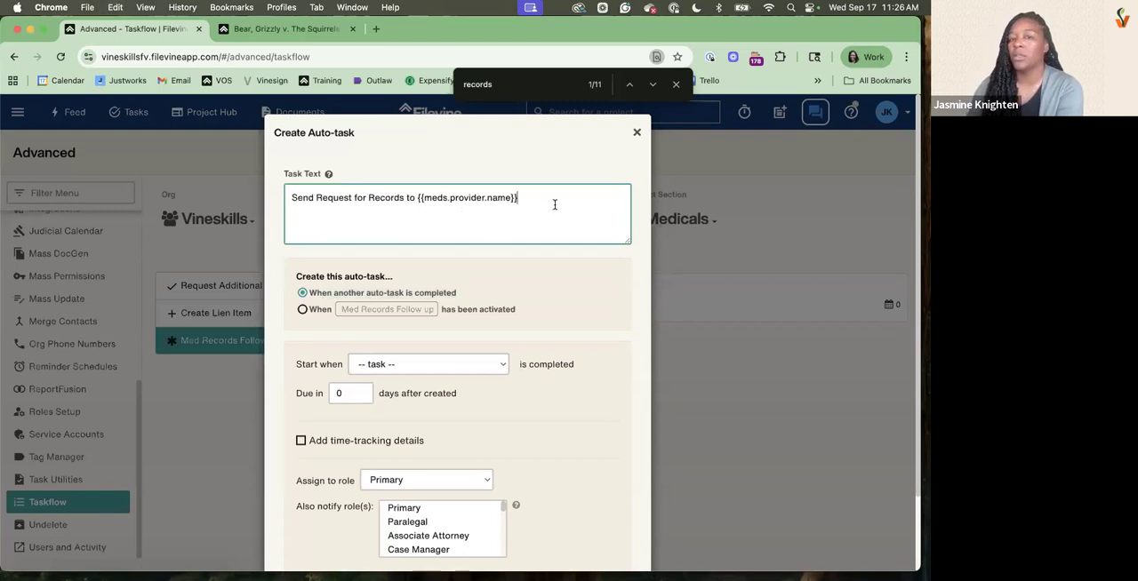
{"action": "left_click", "coordinate": [305, 310]}
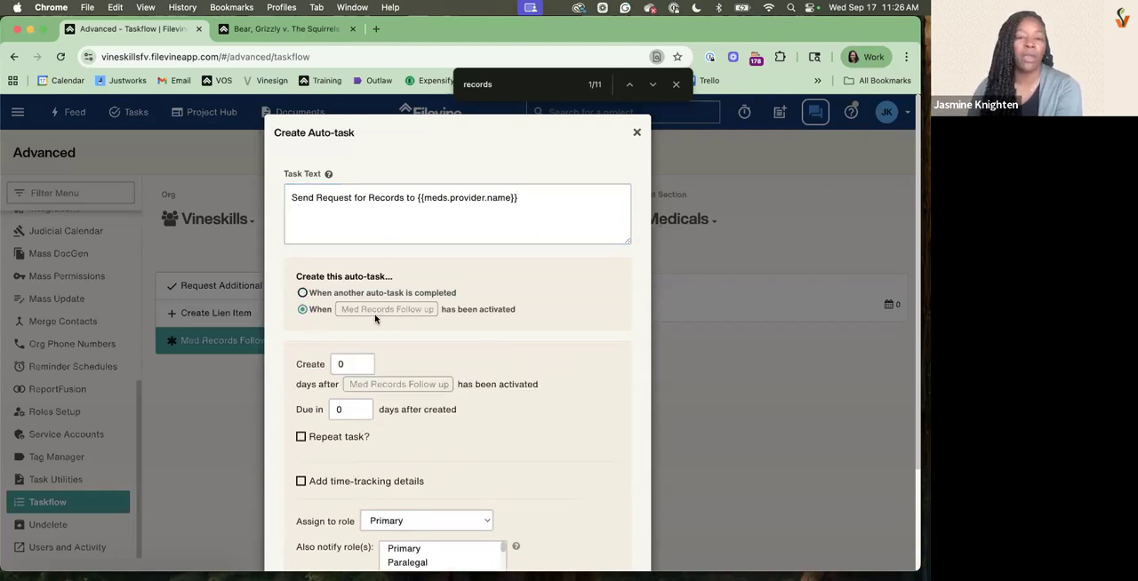
{"action": "scroll", "coordinate": [368, 363], "scroll_direction": "down", "scroll_amount": 2}
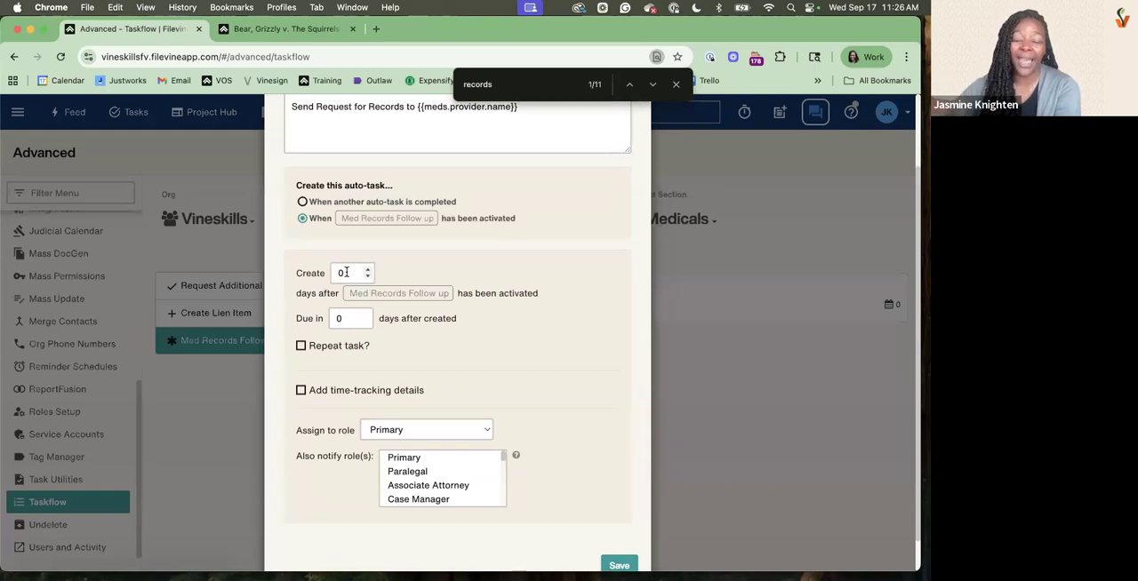
{"action": "double_click", "coordinate": [346, 272]}
{"action": "type", "text": "5"}
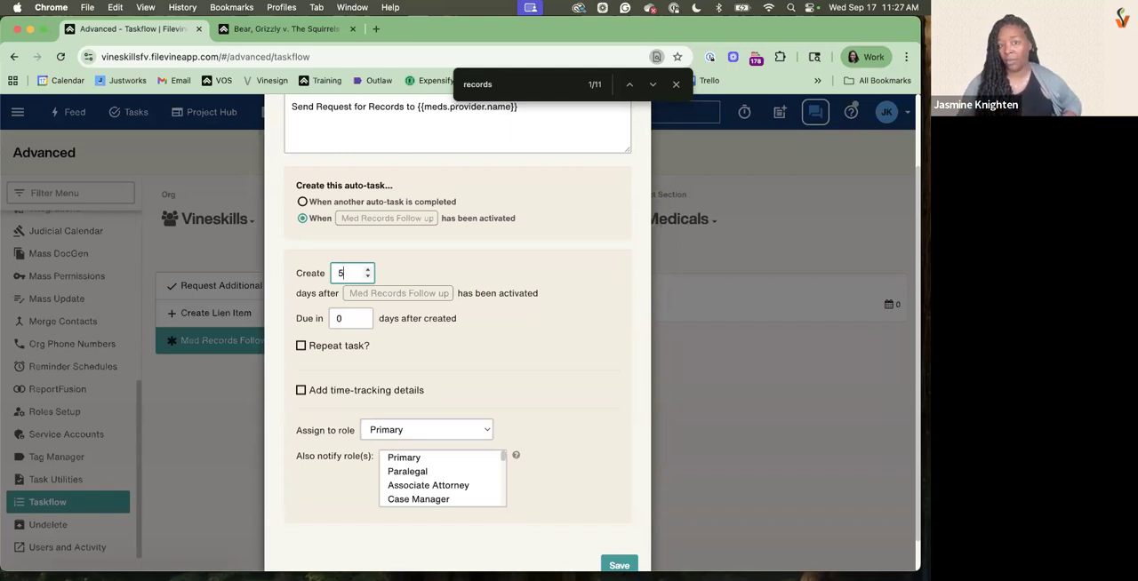
{"action": "scroll", "coordinate": [324, 142], "scroll_direction": "up", "scroll_amount": 1}
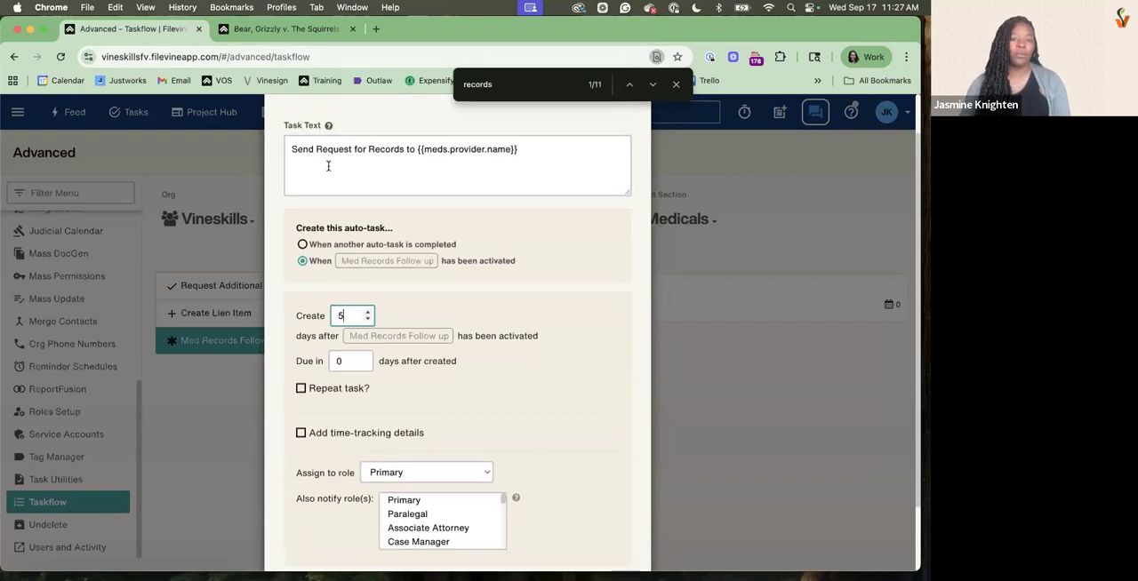
{"action": "key", "text": "BackSpace"}
{"action": "type", "text": "0"}
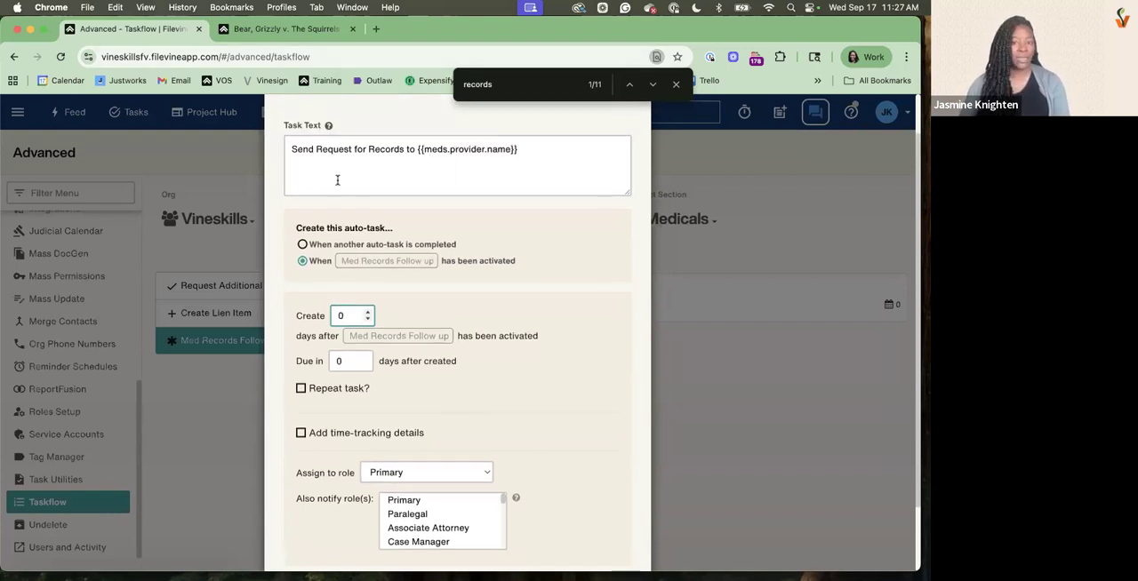
Save the new auto-task for sending the records request
{"action": "scroll", "coordinate": [382, 373], "scroll_direction": "down", "scroll_amount": 2}
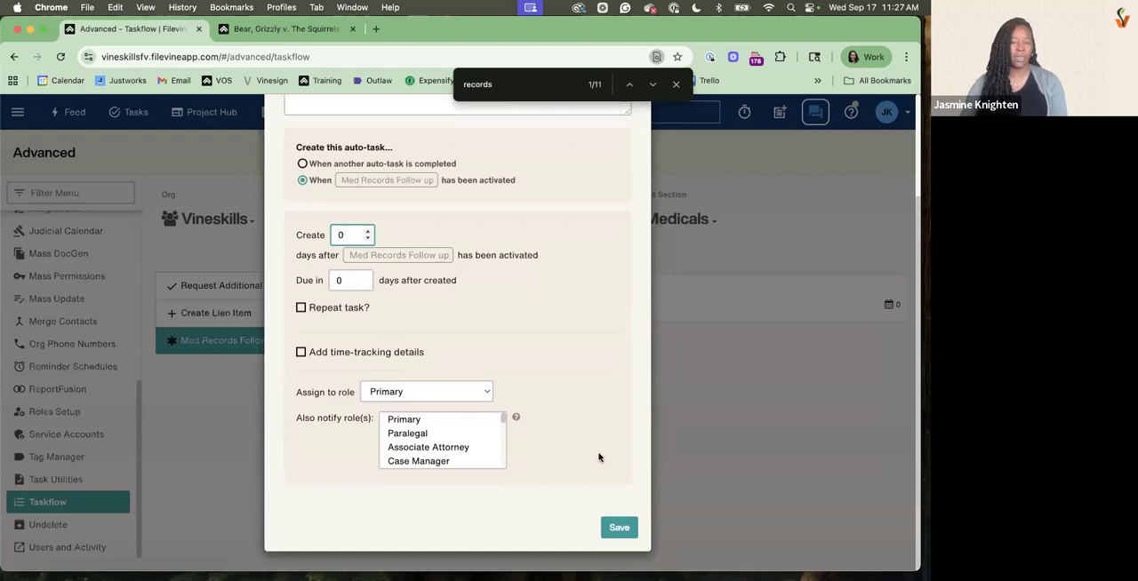
{"action": "left_click", "coordinate": [620, 528]}
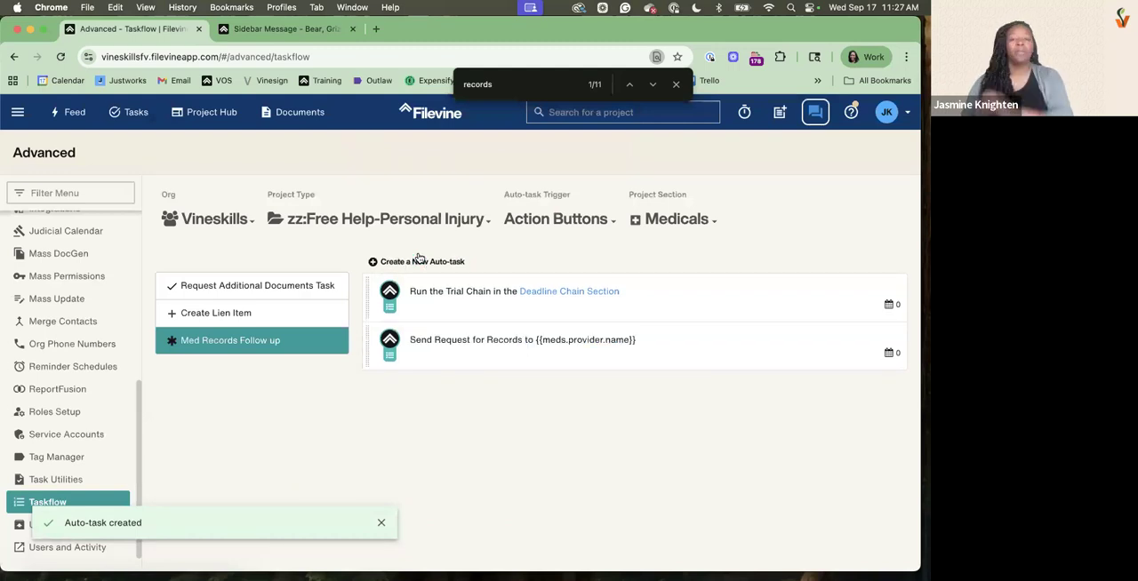
Start another auto-task with the text "Follow up on records requested from {{meds.provider.name}}"
{"action": "left_click", "coordinate": [419, 259]}
{"action": "left_click", "coordinate": [345, 209]}
{"action": "type", "text": "Follow up on records re"}
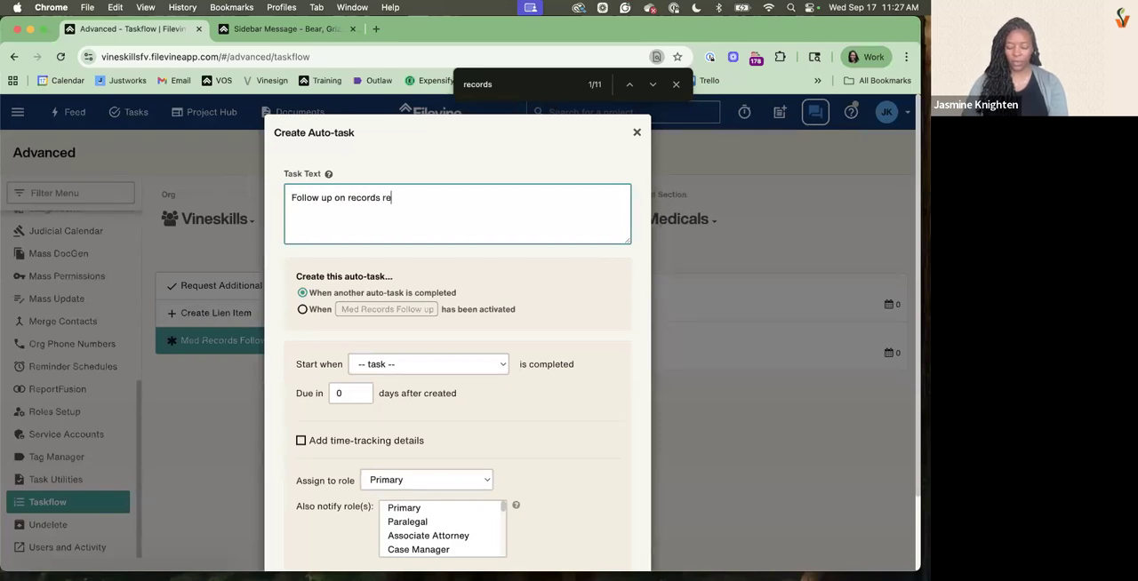
{"action": "type", "text": "quested from"}
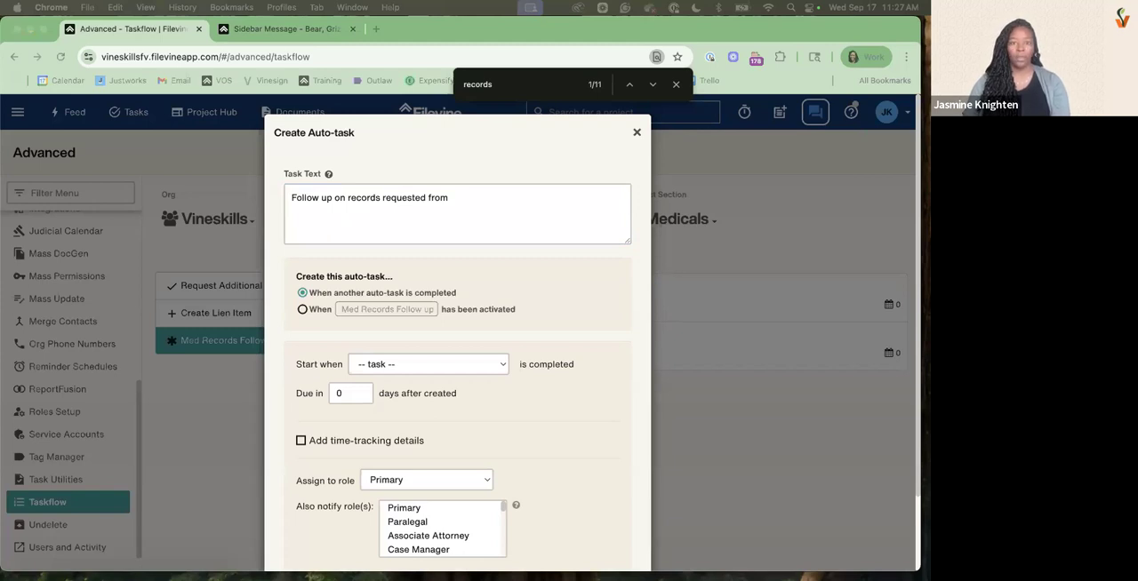
{"action": "left_click", "coordinate": [481, 199]}
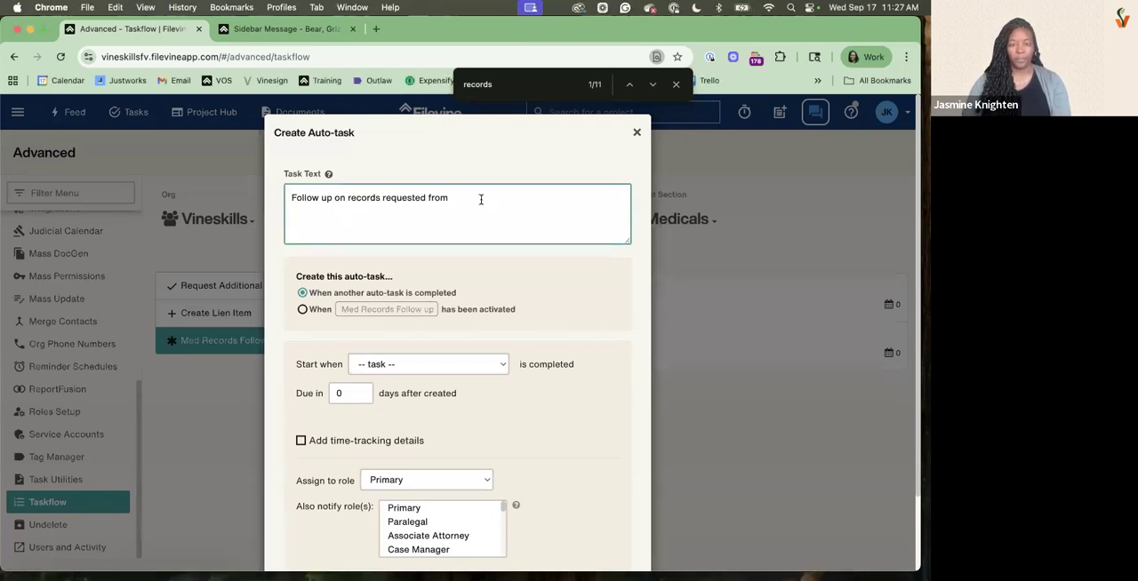
{"action": "type", "text": "{{meds.provider.name}}"}
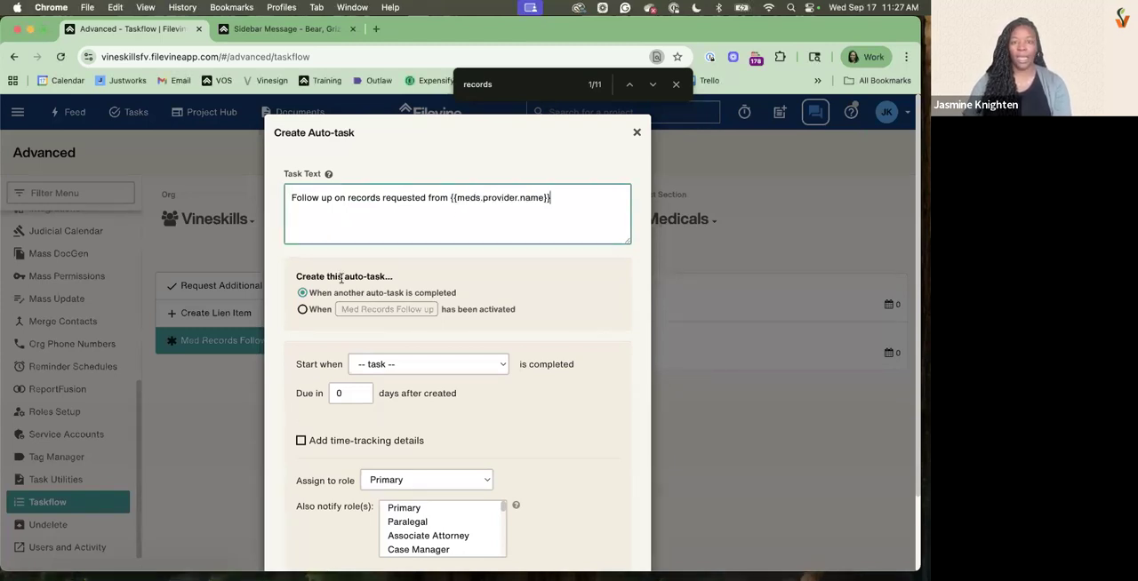
Make the follow-up auto-task start when the Send Request for Records task is completed, due in 5 days after creation
{"action": "left_click", "coordinate": [396, 363]}
{"action": "left_click", "coordinate": [385, 395]}
{"action": "left_click", "coordinate": [351, 393]}
{"action": "type", "text": "5"}
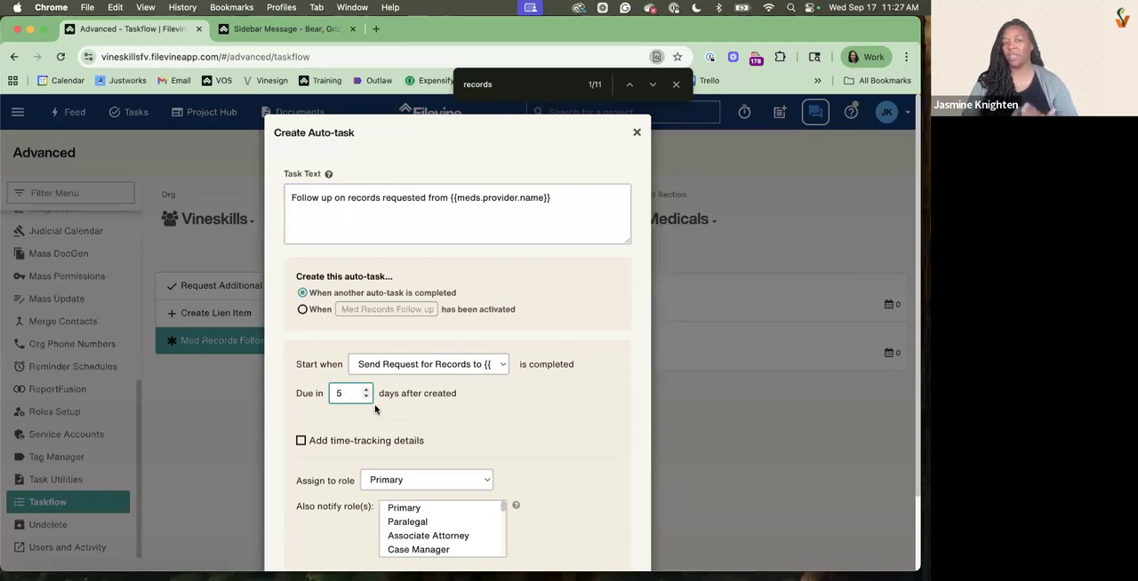
{"action": "scroll", "coordinate": [372, 425], "scroll_direction": "down", "scroll_amount": 2}
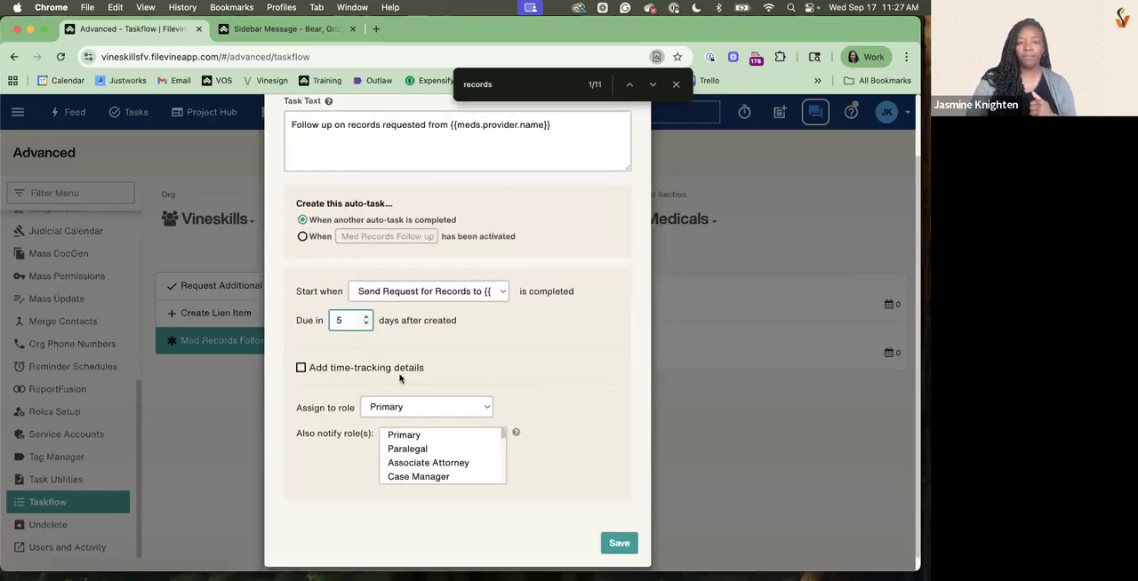
{"action": "left_click", "coordinate": [311, 237]}
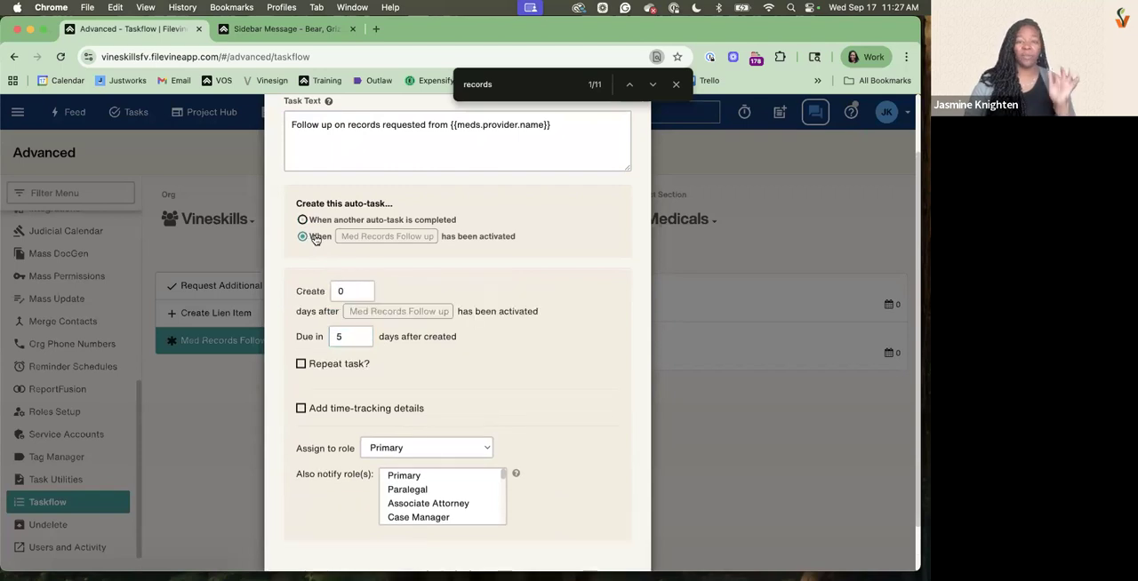
{"action": "double_click", "coordinate": [348, 296]}
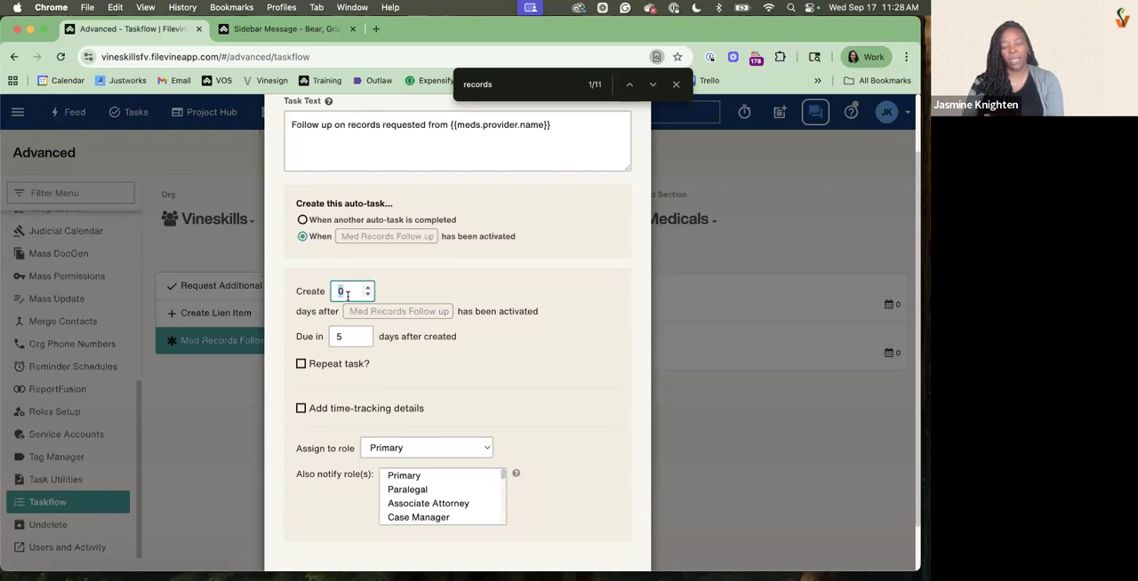
{"action": "type", "text": "5"}
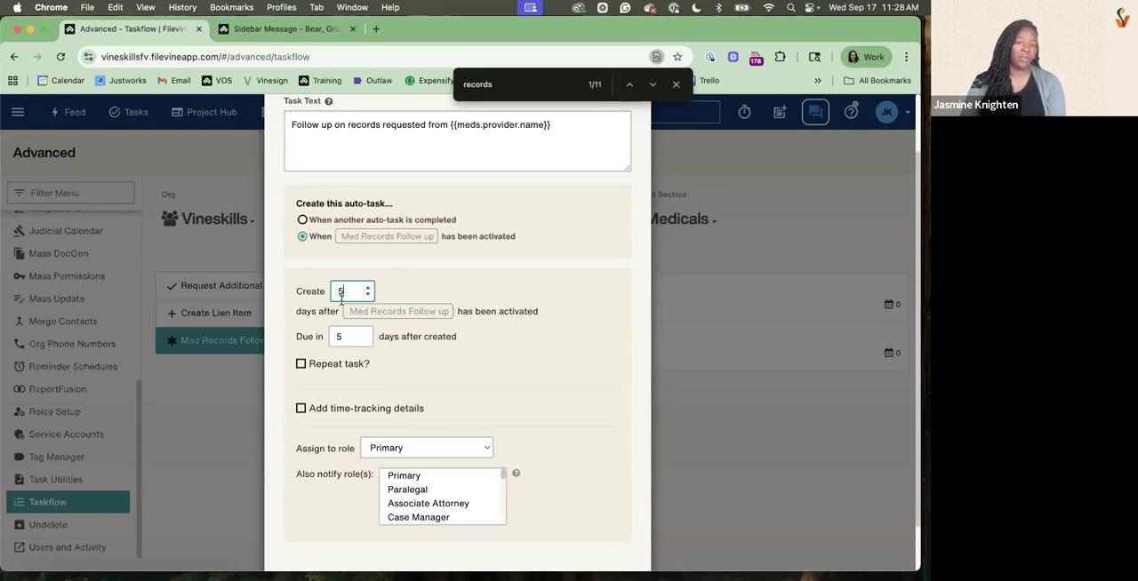
{"action": "left_click", "coordinate": [355, 334]}
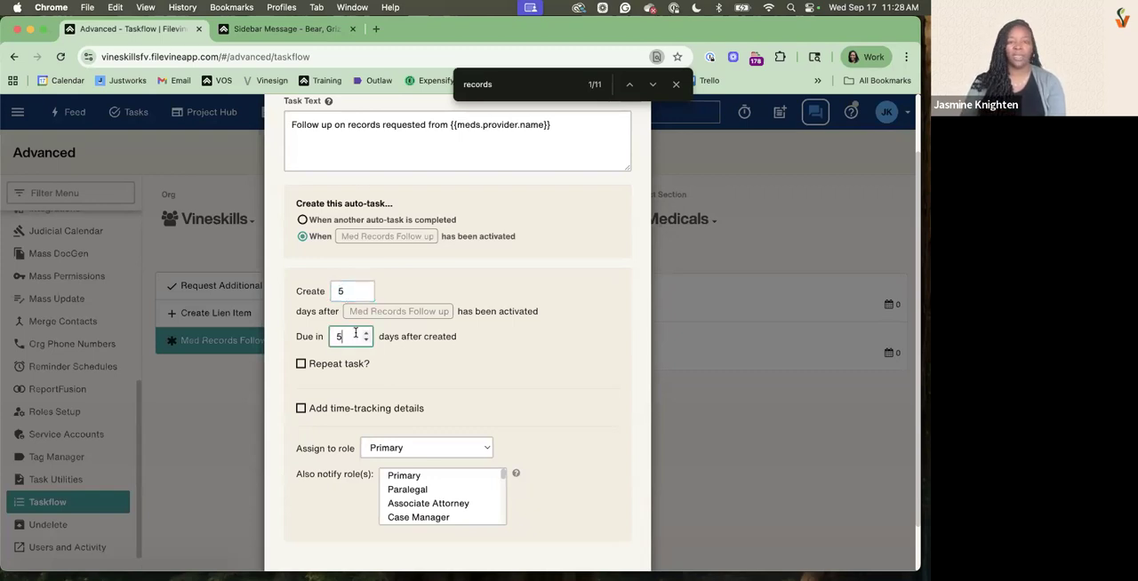
{"action": "left_click", "coordinate": [344, 290]}
{"action": "left_click", "coordinate": [302, 219]}
{"action": "left_click", "coordinate": [364, 299]}
{"action": "left_click", "coordinate": [361, 322]}
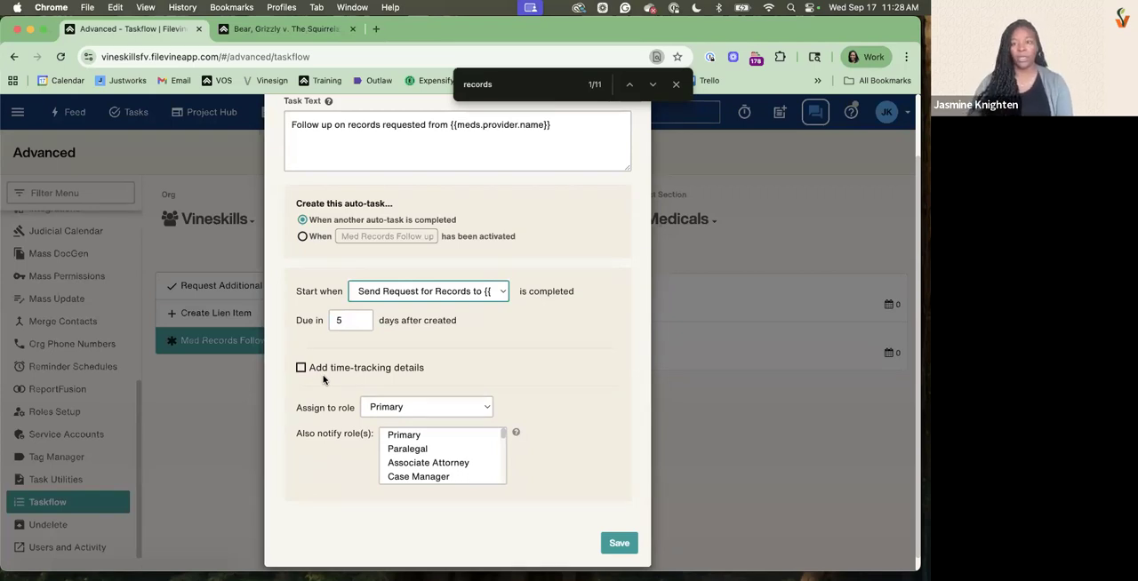
Add time-tracking details to the auto-task with the description "Records Request/Follow up" and .5 suggested hours
{"action": "left_click", "coordinate": [301, 369]}
{"action": "left_click", "coordinate": [344, 411]}
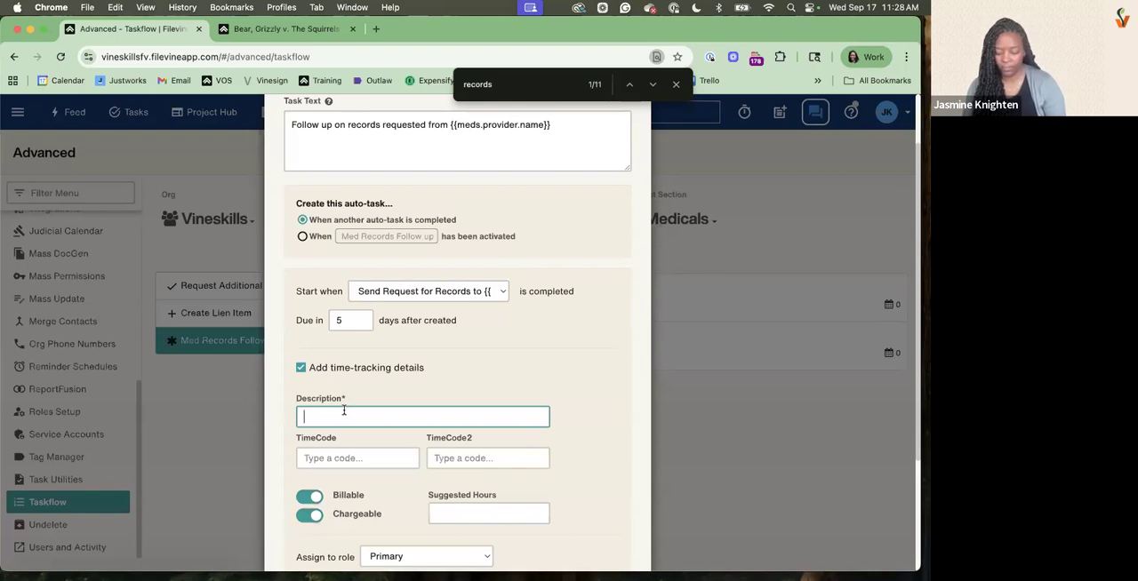
{"action": "type", "text": "Records Request/Follow up"}
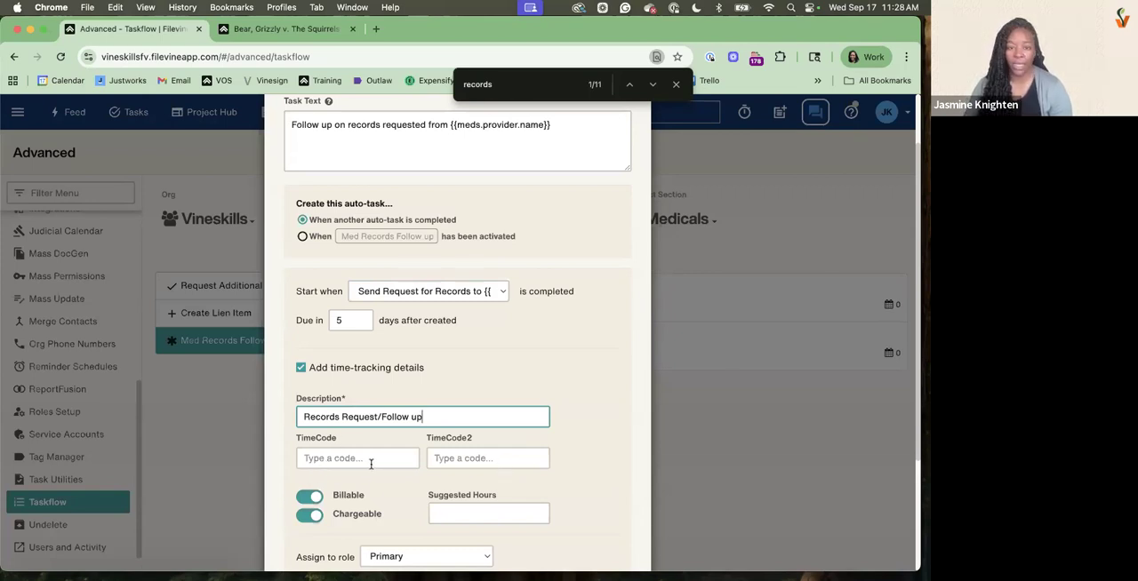
{"action": "scroll", "coordinate": [371, 464], "scroll_direction": "down", "scroll_amount": 3}
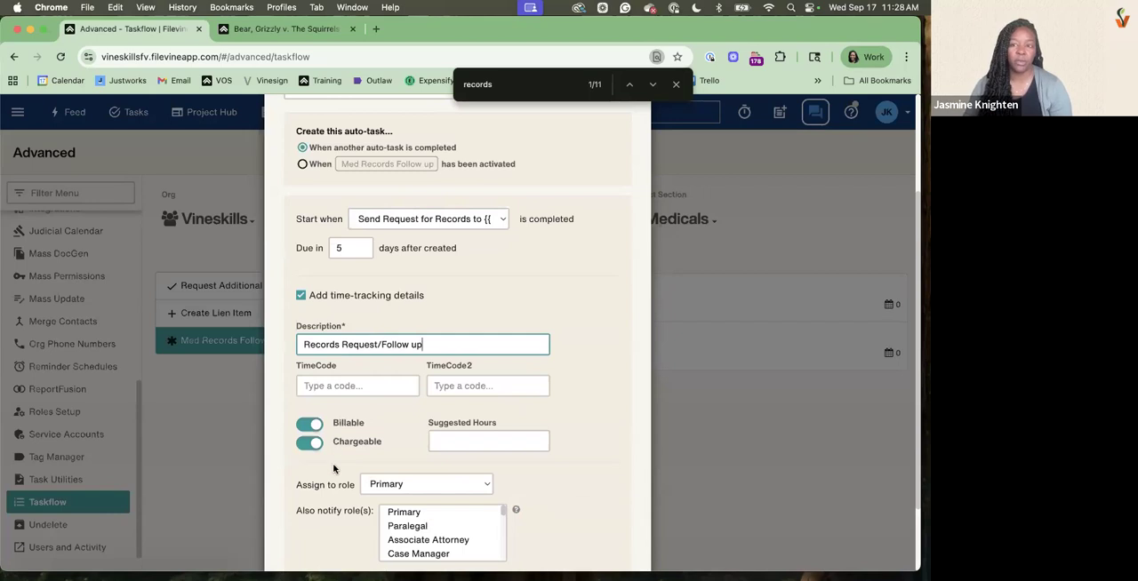
{"action": "left_click", "coordinate": [482, 440]}
{"action": "type", "text": ".5"}
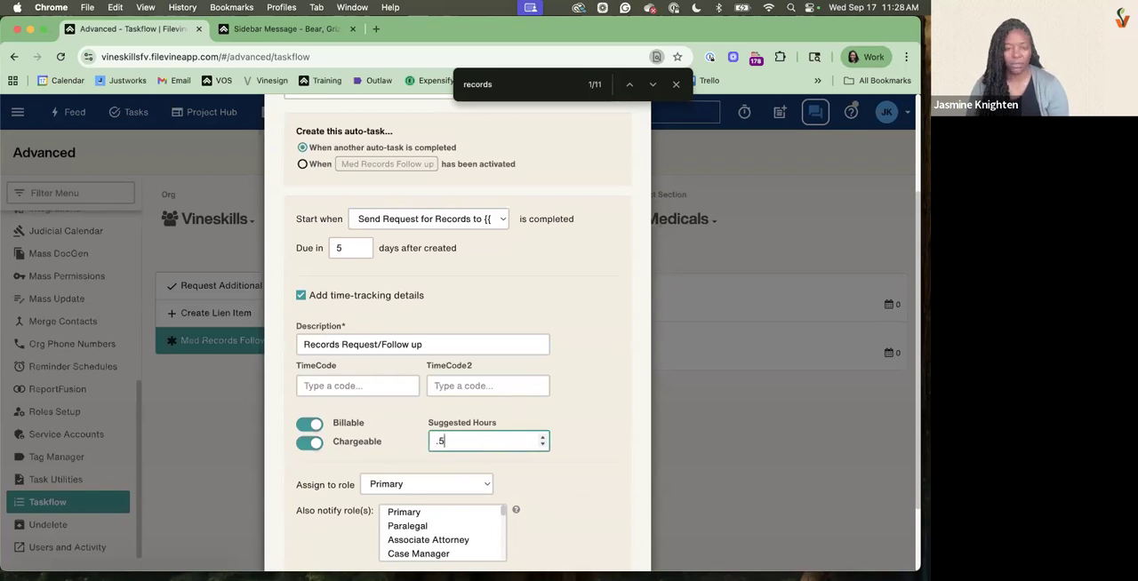
Review the auto-task's settings and the roles it can be assigned to
{"action": "scroll", "coordinate": [534, 375], "scroll_direction": "up", "scroll_amount": 3}
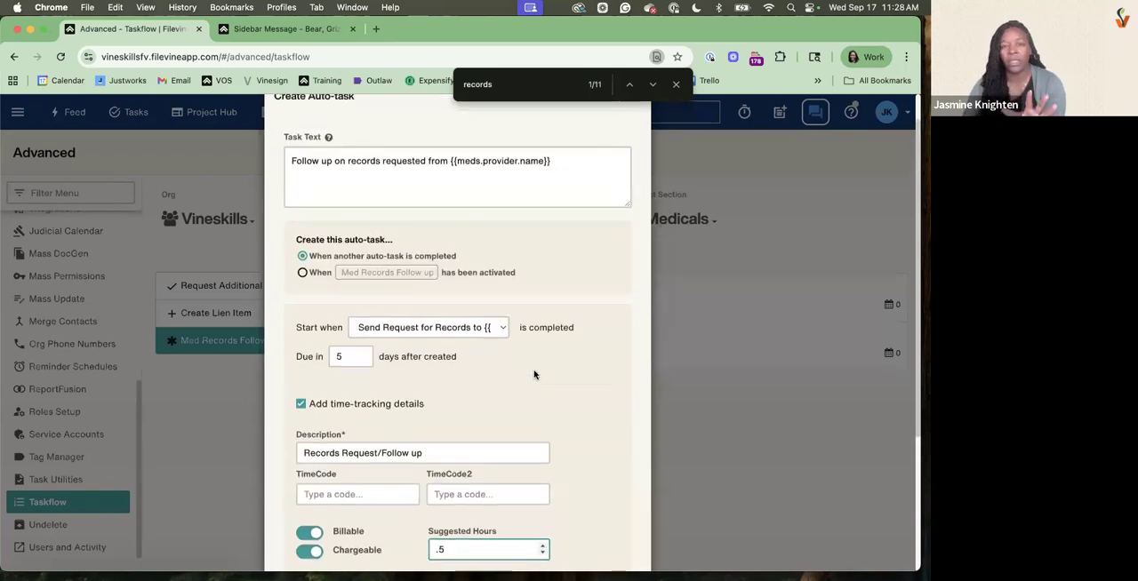
{"action": "scroll", "coordinate": [522, 289], "scroll_direction": "down", "scroll_amount": 5}
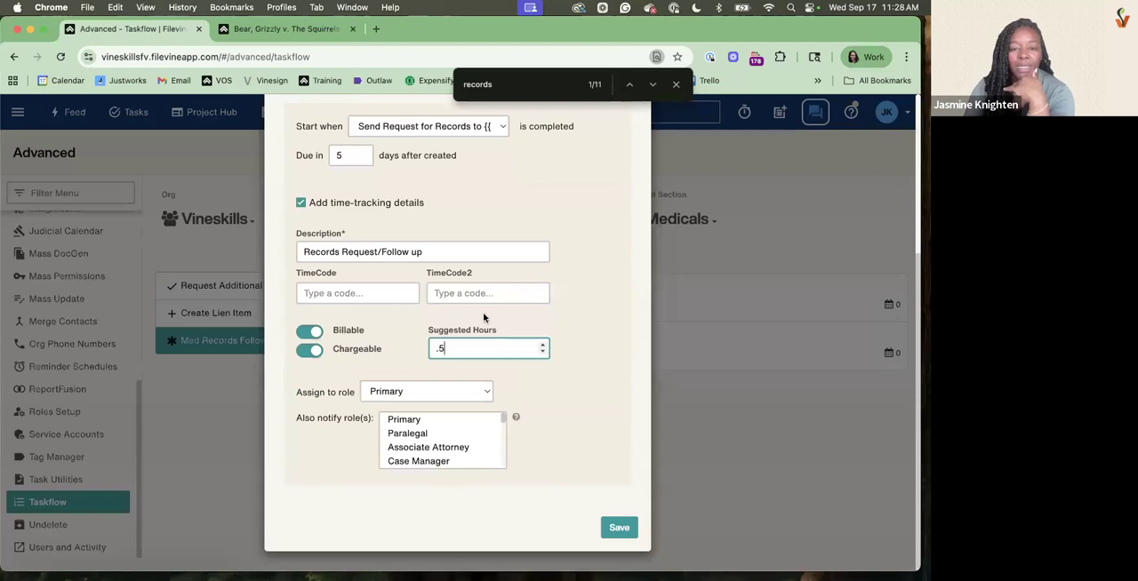
{"action": "left_click", "coordinate": [426, 392]}
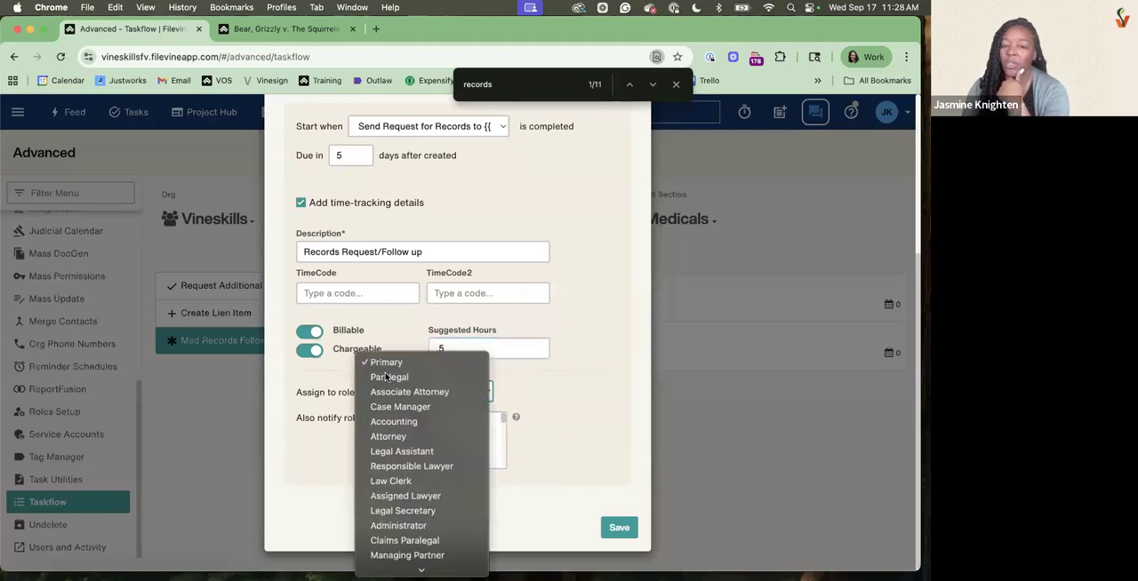
{"action": "left_click", "coordinate": [316, 455]}
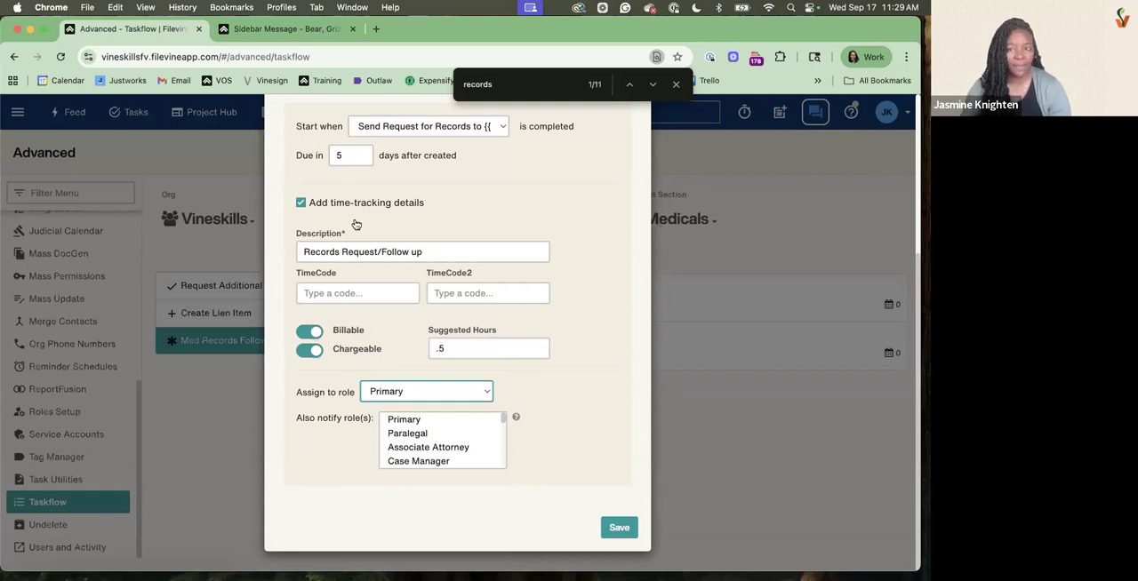
Close the page search and show the Team section's role assignments in the open project
{"action": "key", "text": "Escape"}
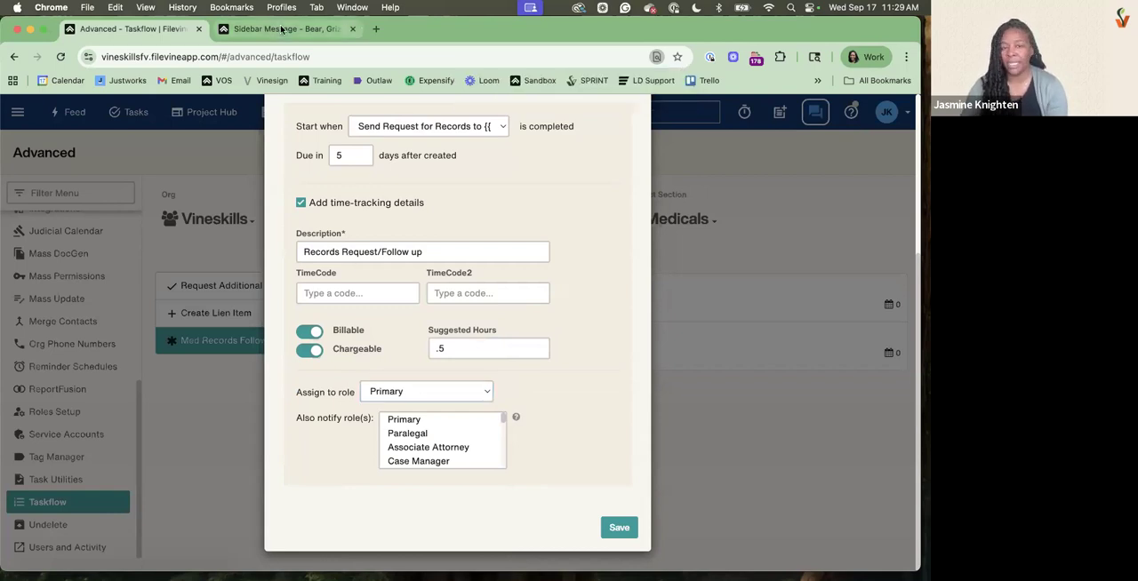
{"action": "left_click", "coordinate": [281, 31]}
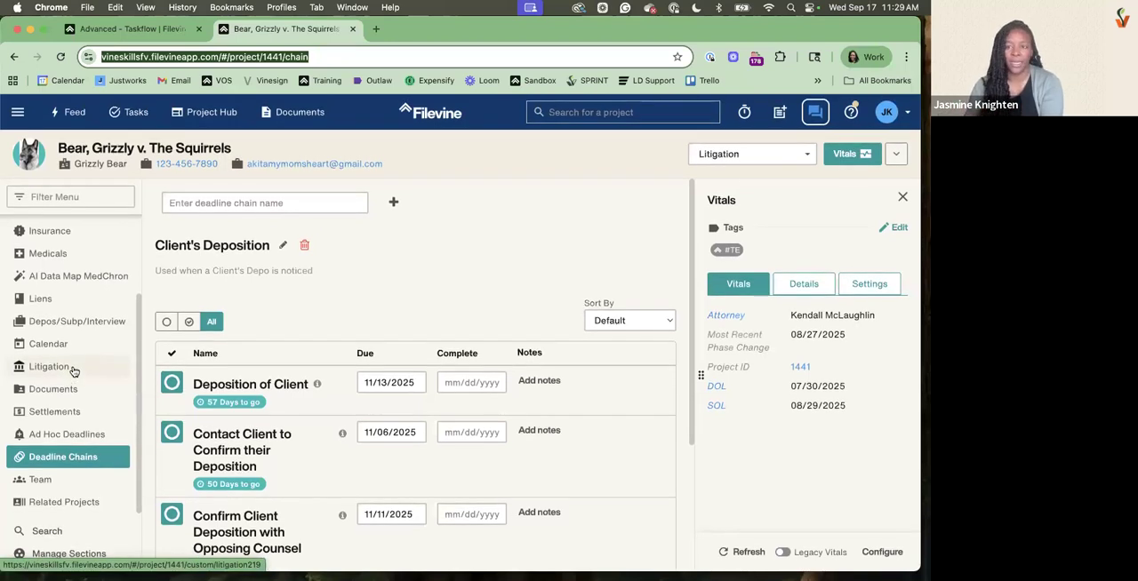
{"action": "left_click", "coordinate": [33, 482]}
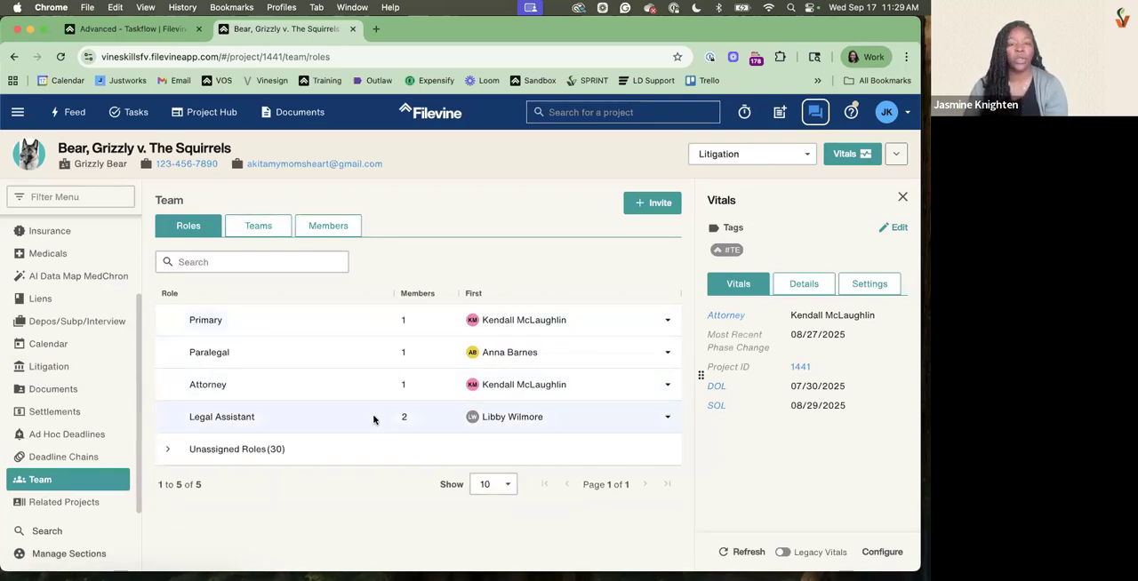
Review the project's team members, the unassigned roles, and who holds the Primary and Legal Assistant roles
{"action": "left_click", "coordinate": [327, 228]}
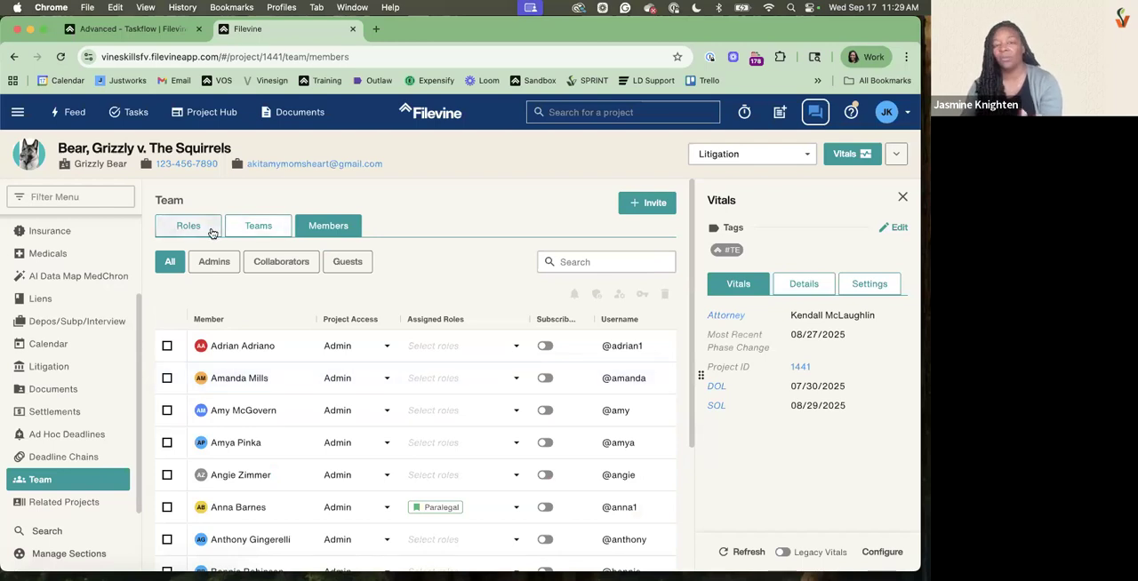
{"action": "left_click", "coordinate": [212, 233]}
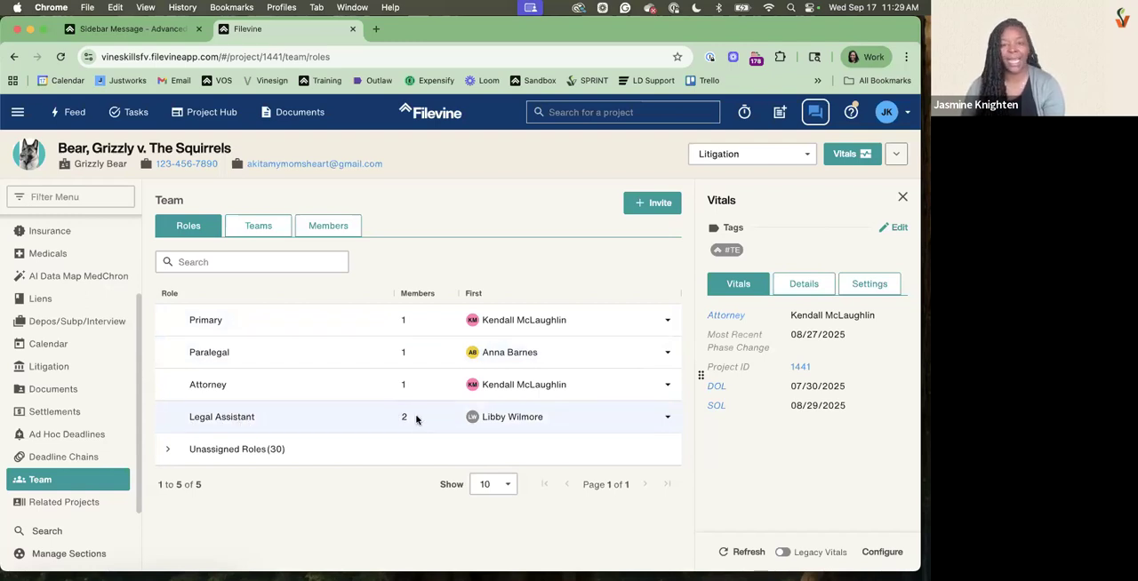
{"action": "left_click", "coordinate": [264, 411]}
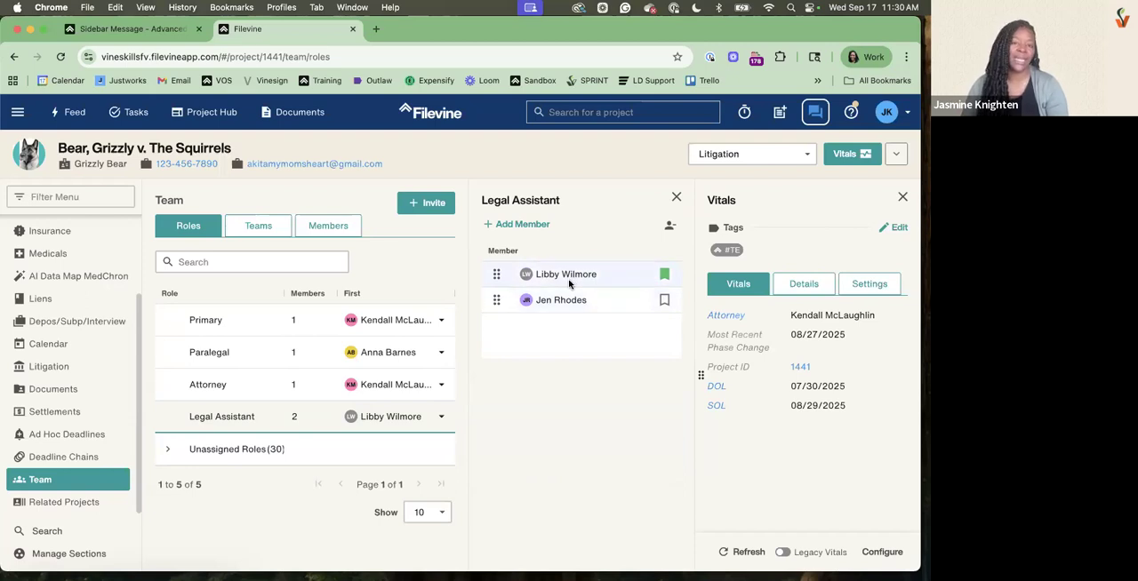
{"action": "left_click", "coordinate": [222, 448]}
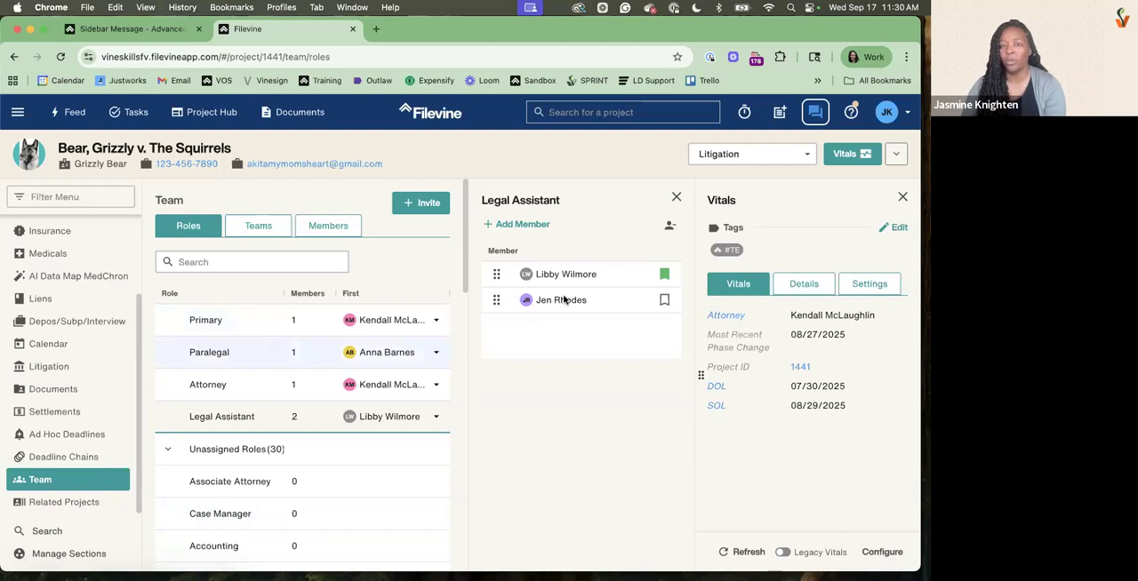
{"action": "left_click", "coordinate": [258, 324]}
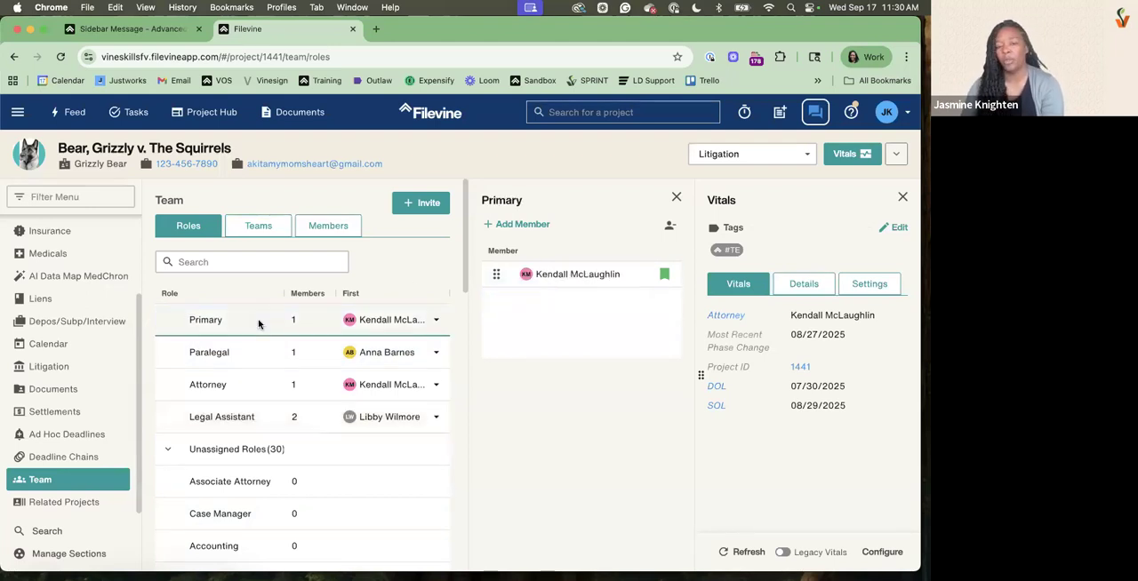
{"action": "left_click", "coordinate": [233, 417]}
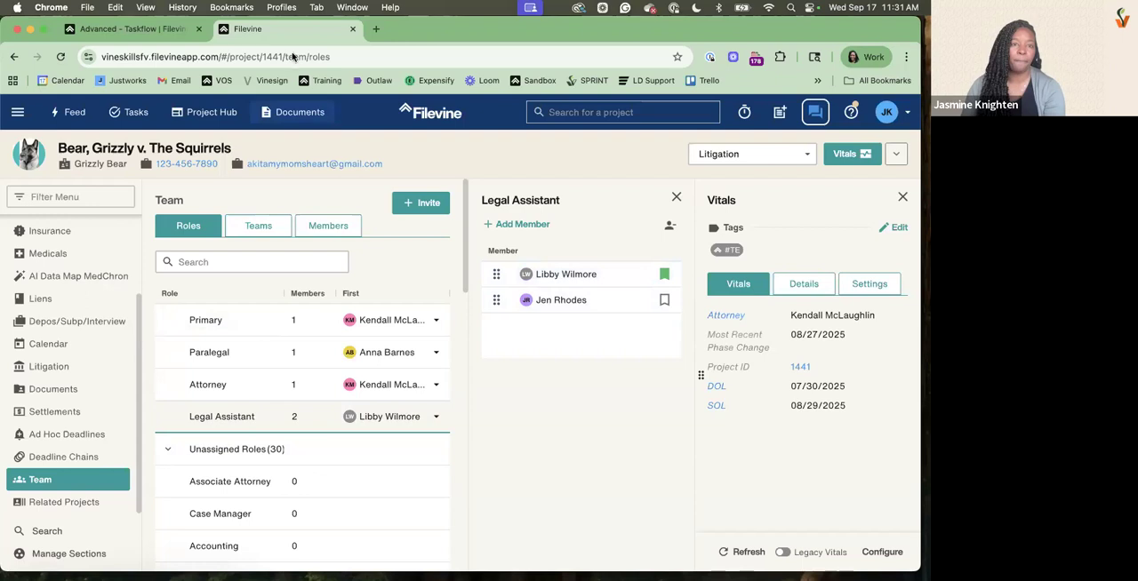
Return to the Taskflow auto-task being created and assign it to the Case Manager role
{"action": "left_click", "coordinate": [115, 30]}
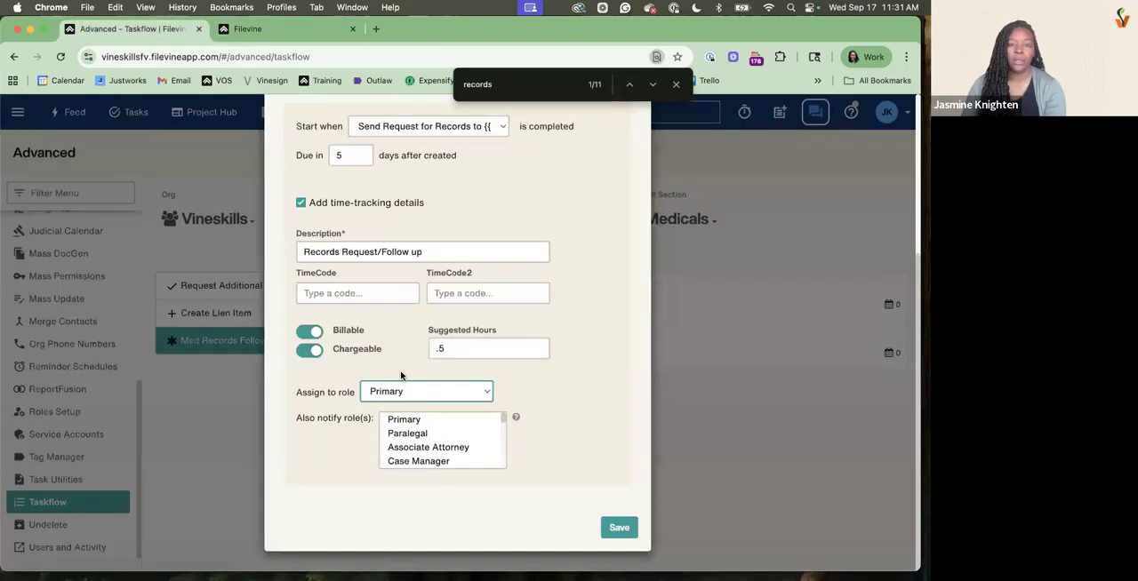
{"action": "left_click", "coordinate": [442, 397]}
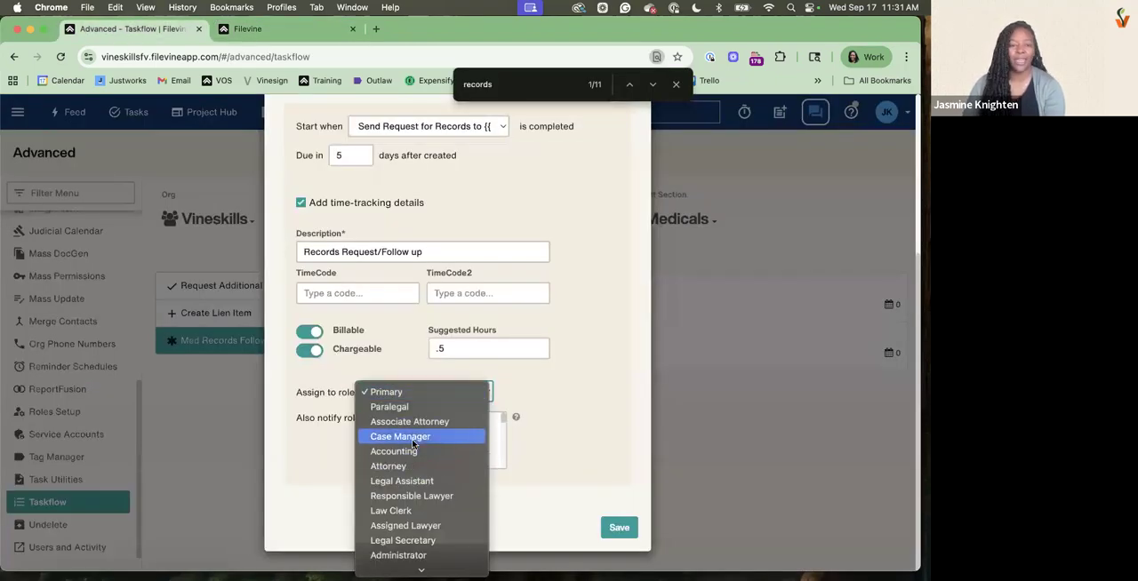
{"action": "left_click", "coordinate": [409, 437]}
Set the auto-task to also notify the Legal Assistant role and save it
{"action": "left_click_drag", "start_coordinate": [296, 417], "coordinate": [379, 422]}
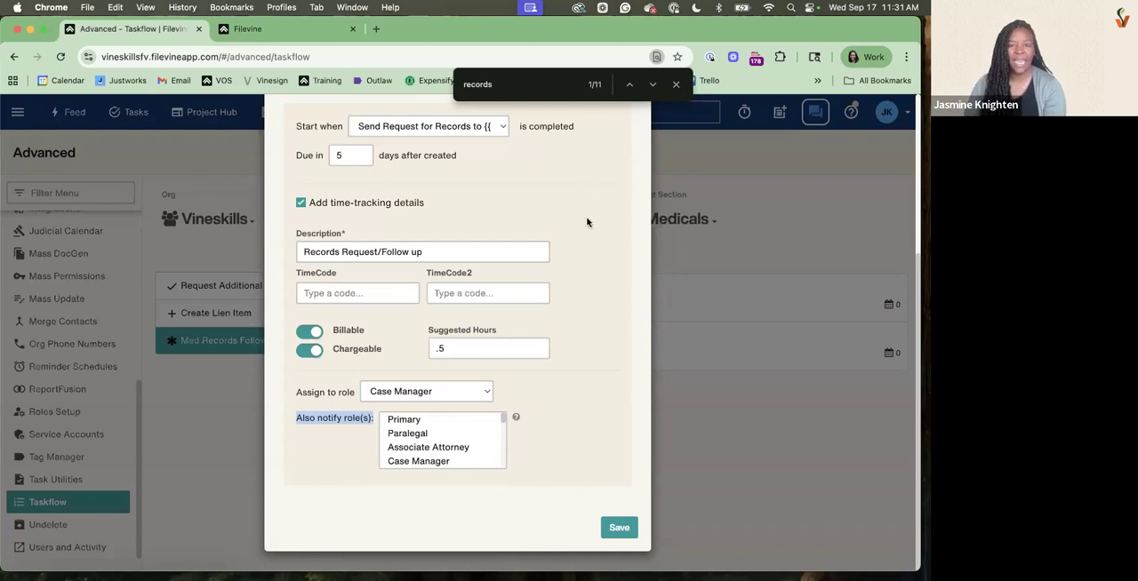
{"action": "left_click", "coordinate": [290, 29]}
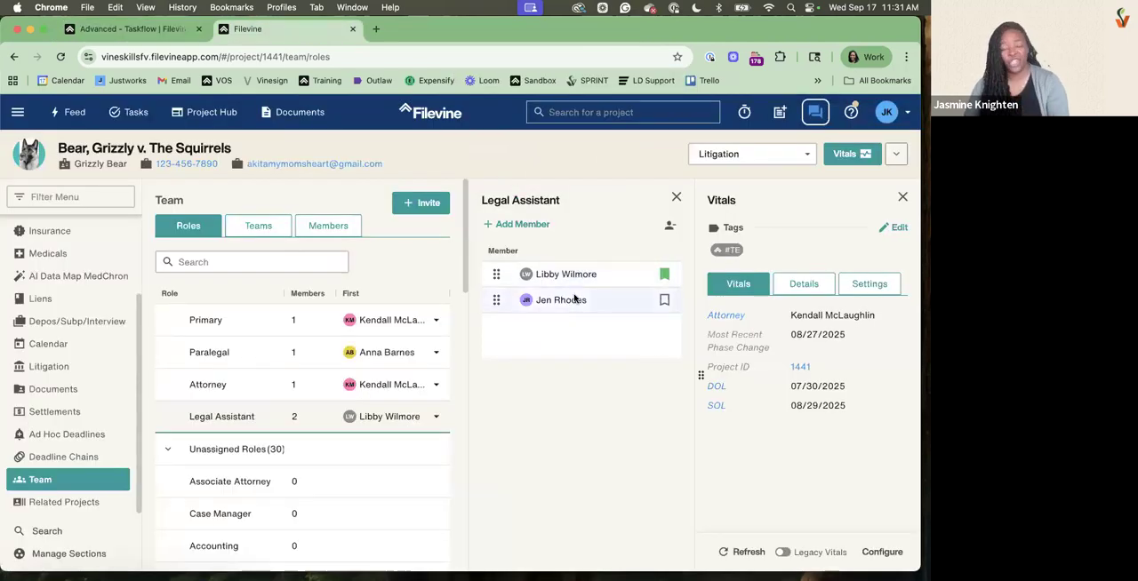
{"action": "left_click", "coordinate": [114, 32]}
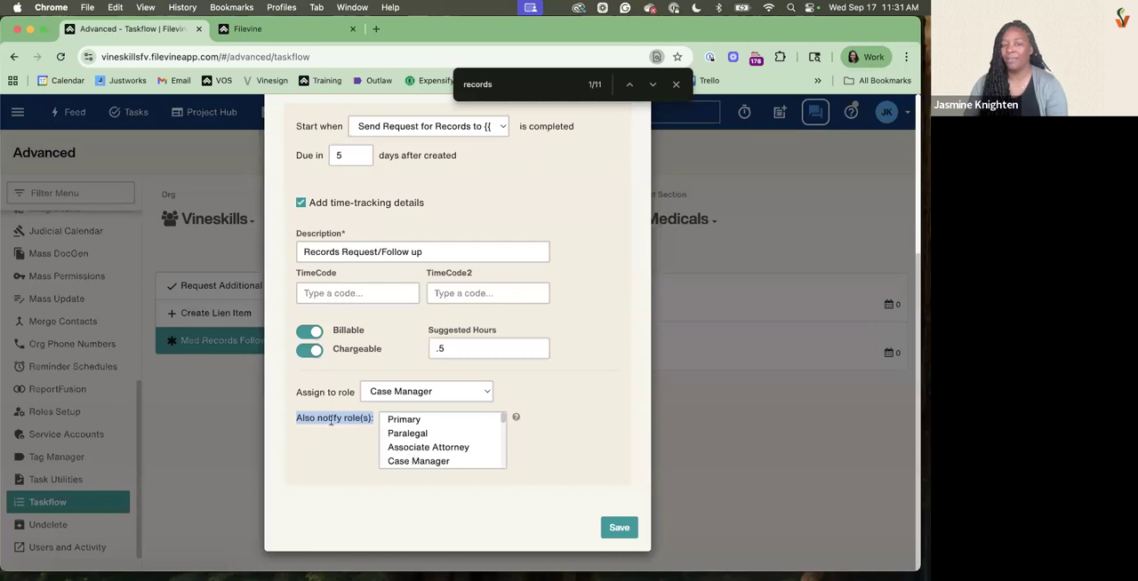
{"action": "scroll", "coordinate": [449, 460], "scroll_direction": "down", "scroll_amount": 3}
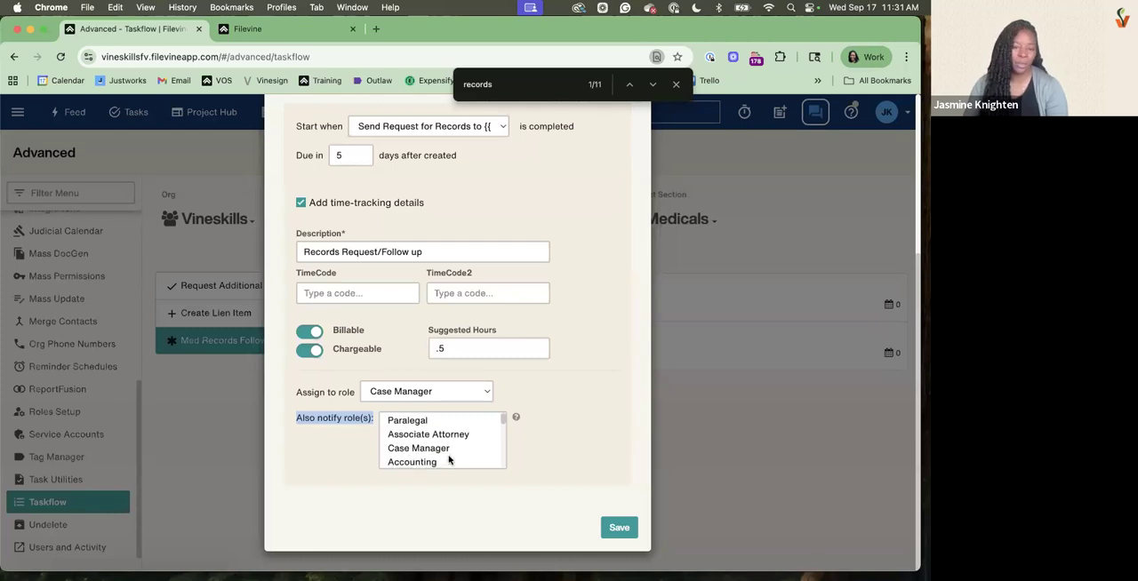
{"action": "left_click", "coordinate": [448, 457]}
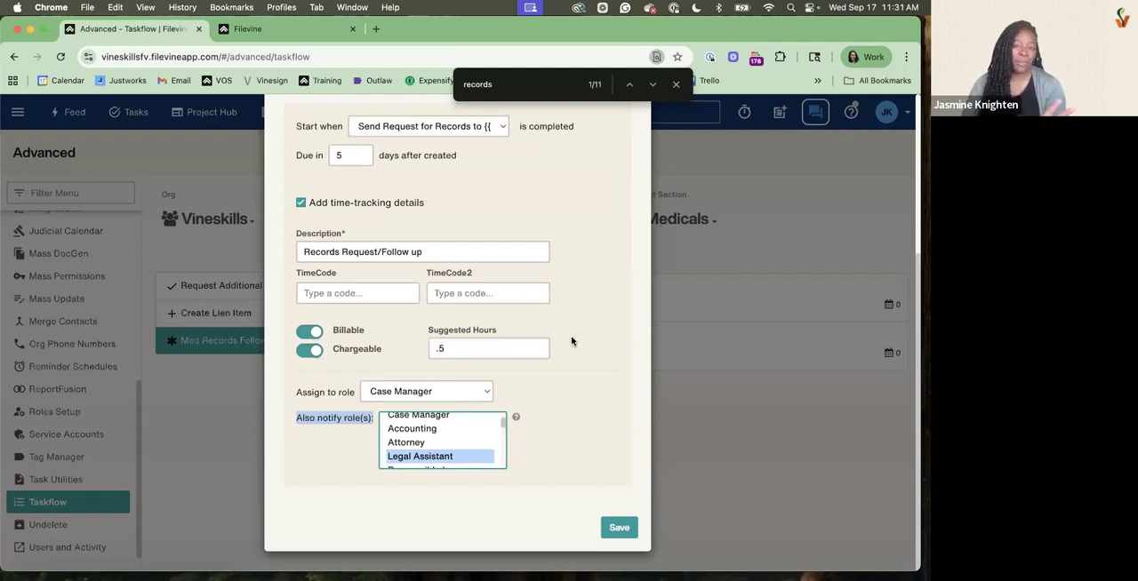
{"action": "scroll", "coordinate": [571, 340], "scroll_direction": "up", "scroll_amount": 5}
{"action": "scroll", "coordinate": [572, 340], "scroll_direction": "down", "scroll_amount": 5}
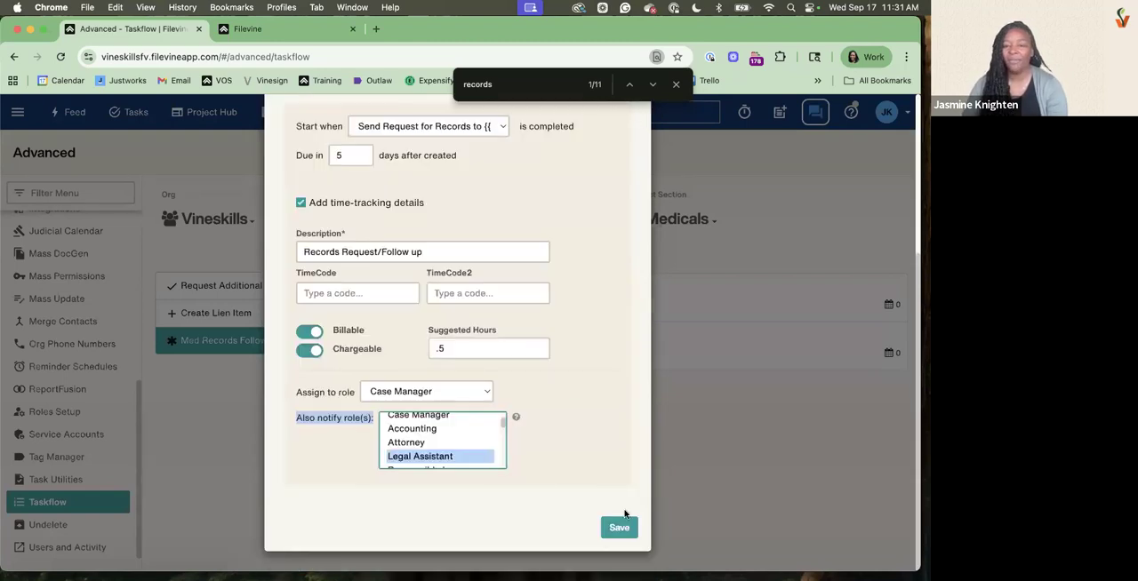
{"action": "left_click", "coordinate": [625, 526]}
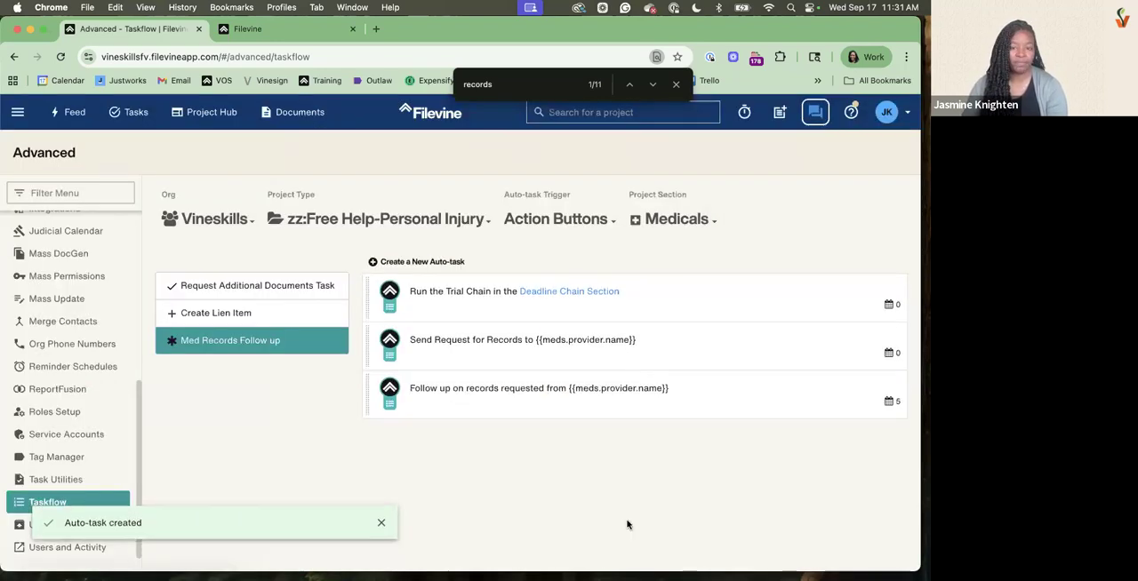
Review the settings of each of the Med Records Follow up button's auto-tasks without changing them
{"action": "left_click", "coordinate": [465, 315]}
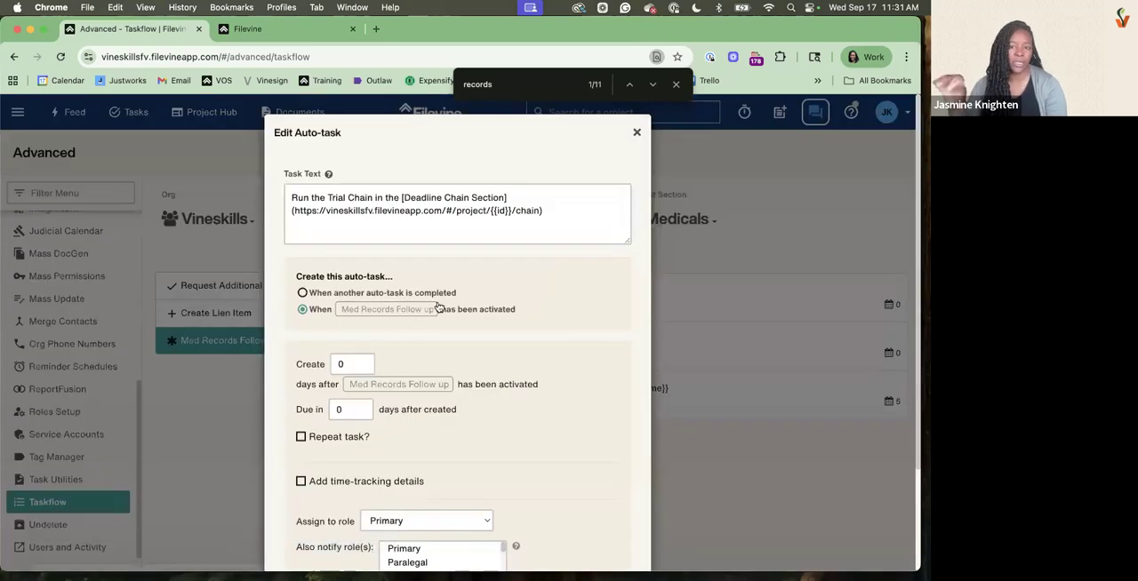
{"action": "left_click", "coordinate": [637, 134]}
{"action": "left_click", "coordinate": [460, 347]}
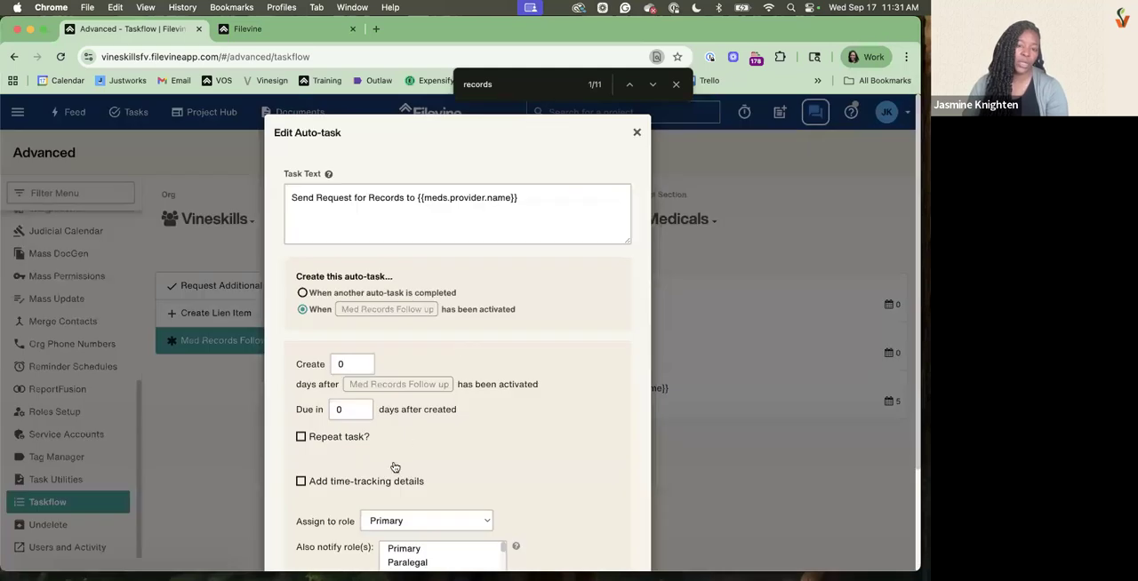
{"action": "left_click", "coordinate": [637, 132]}
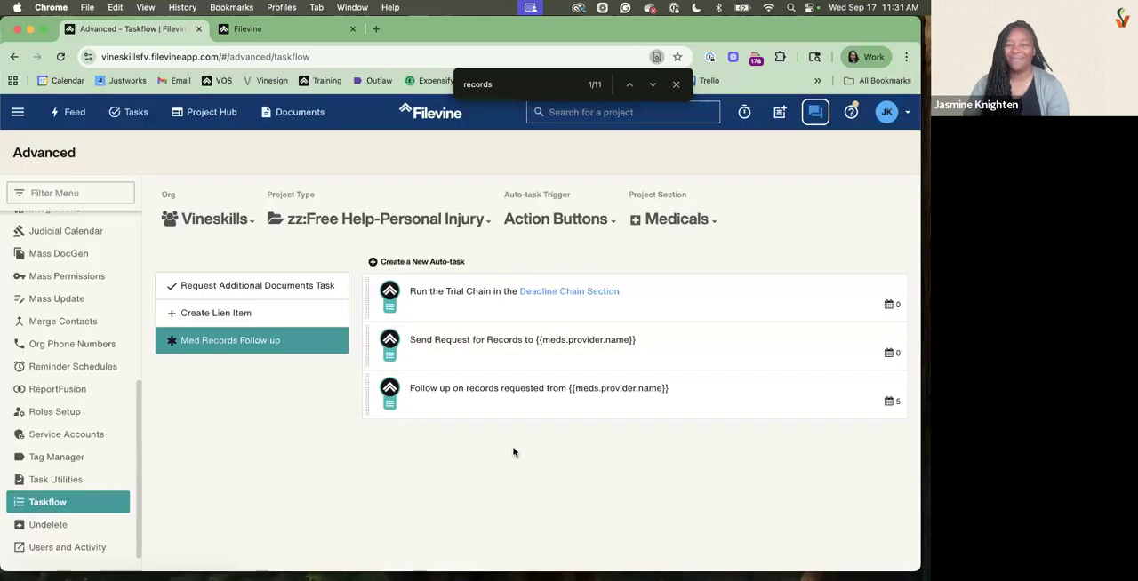
{"action": "left_click", "coordinate": [534, 373]}
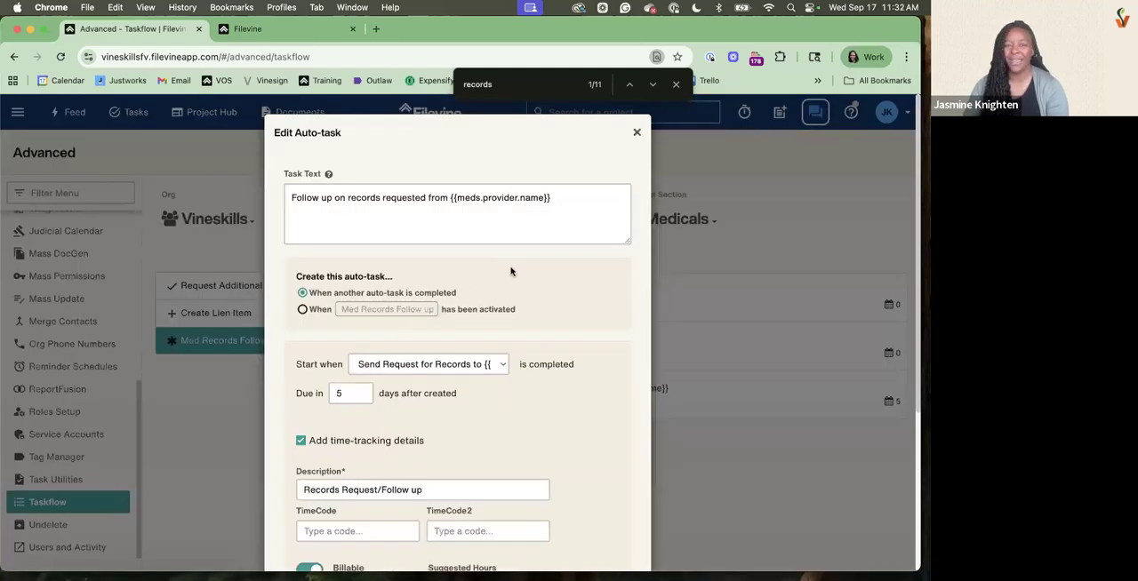
{"action": "left_click", "coordinate": [636, 132]}
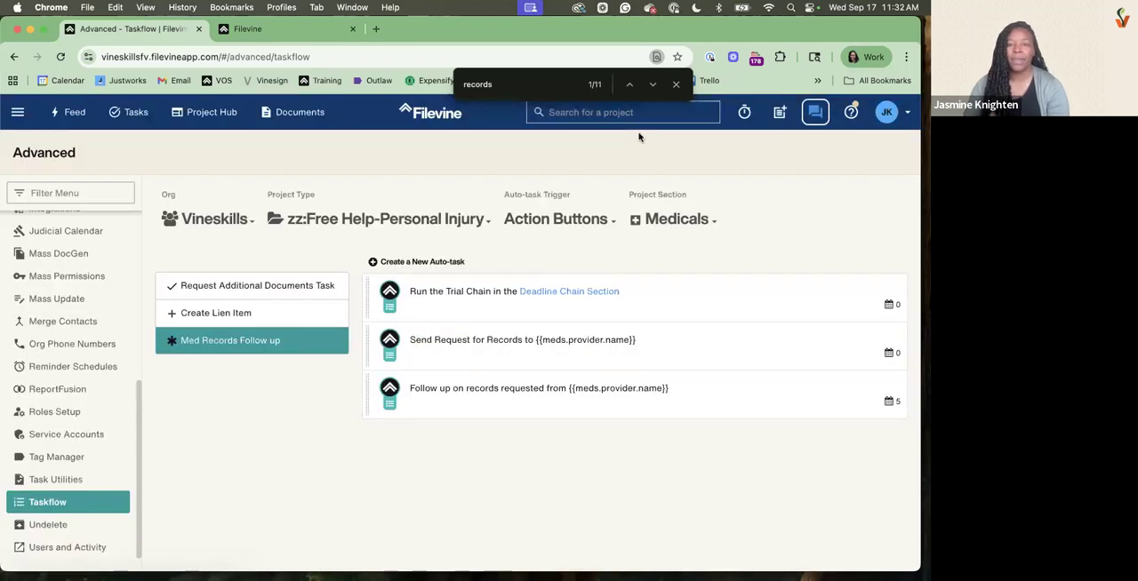
Switch the auto-task trigger to Phases and show the auto-tasks of the File Set-Up phase
{"action": "left_click", "coordinate": [582, 224]}
{"action": "left_click", "coordinate": [562, 248]}
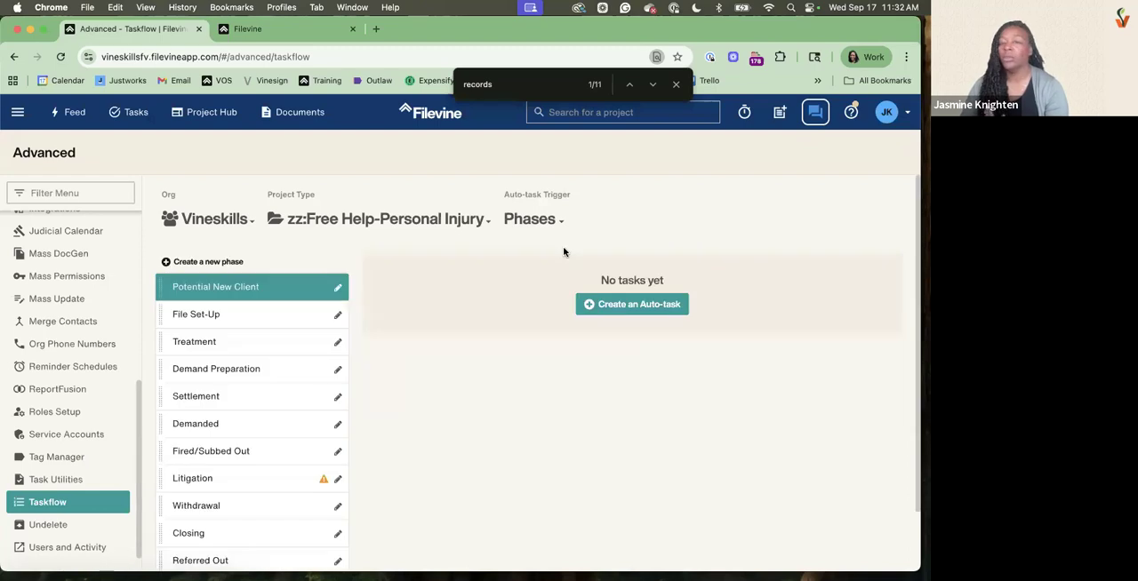
{"action": "left_click", "coordinate": [288, 312]}
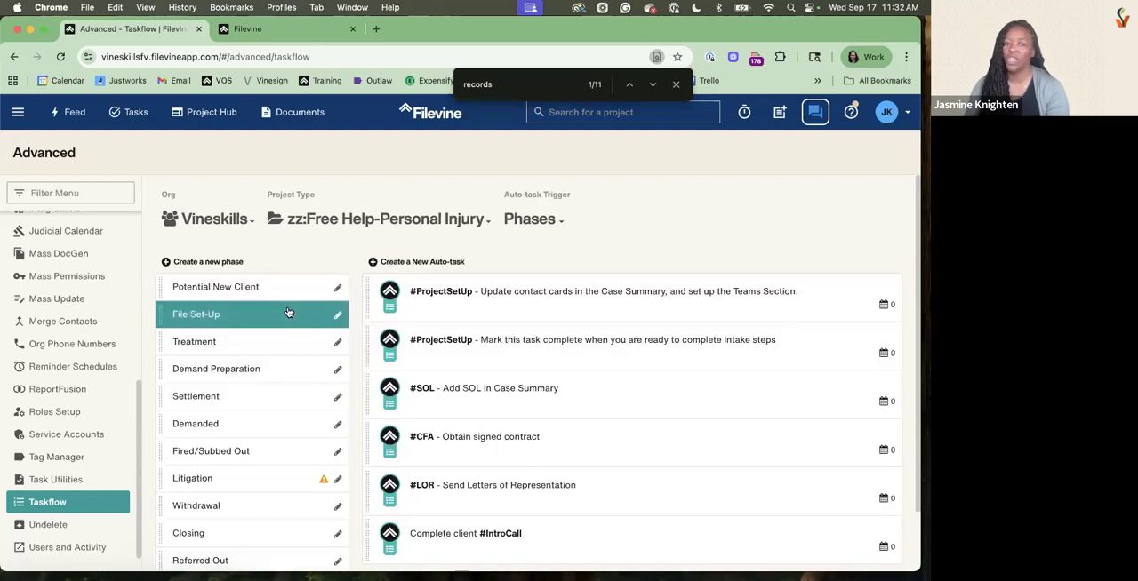
Open a new File Set-Up auto-task and examine its replacement-field help and the option limiting it to projects still in that phase
{"action": "left_click", "coordinate": [404, 264]}
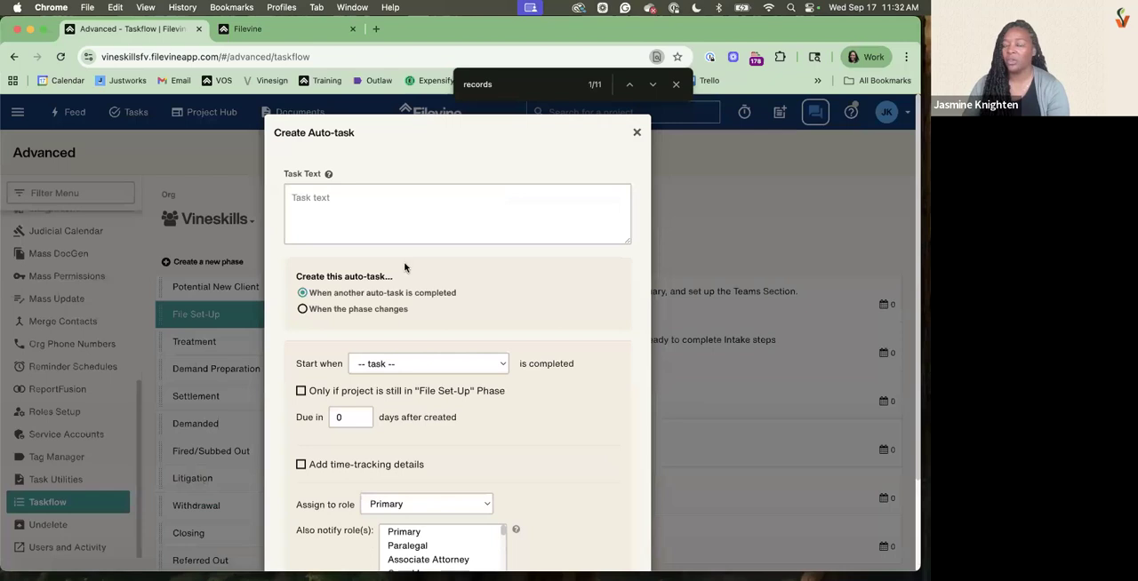
{"action": "left_click", "coordinate": [328, 174]}
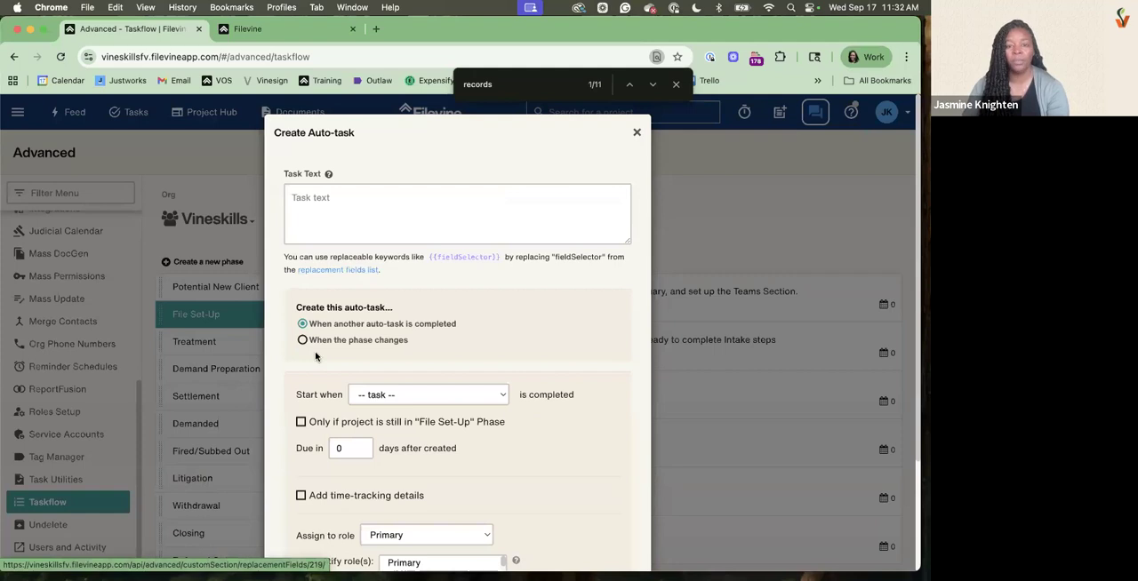
{"action": "scroll", "coordinate": [430, 393], "scroll_direction": "down", "scroll_amount": 3}
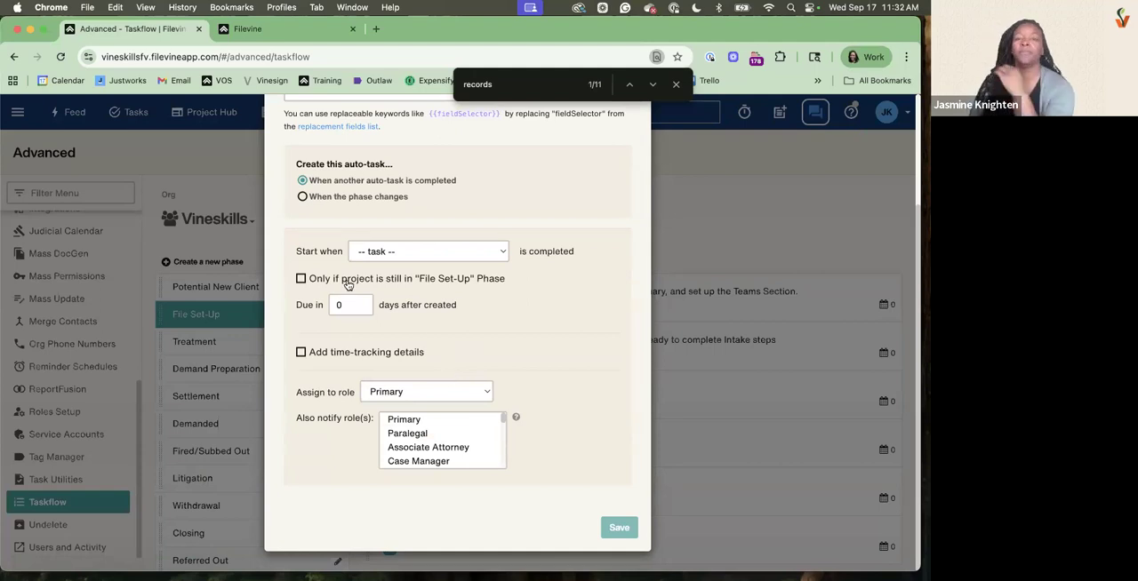
{"action": "left_click_drag", "start_coordinate": [316, 282], "coordinate": [452, 292]}
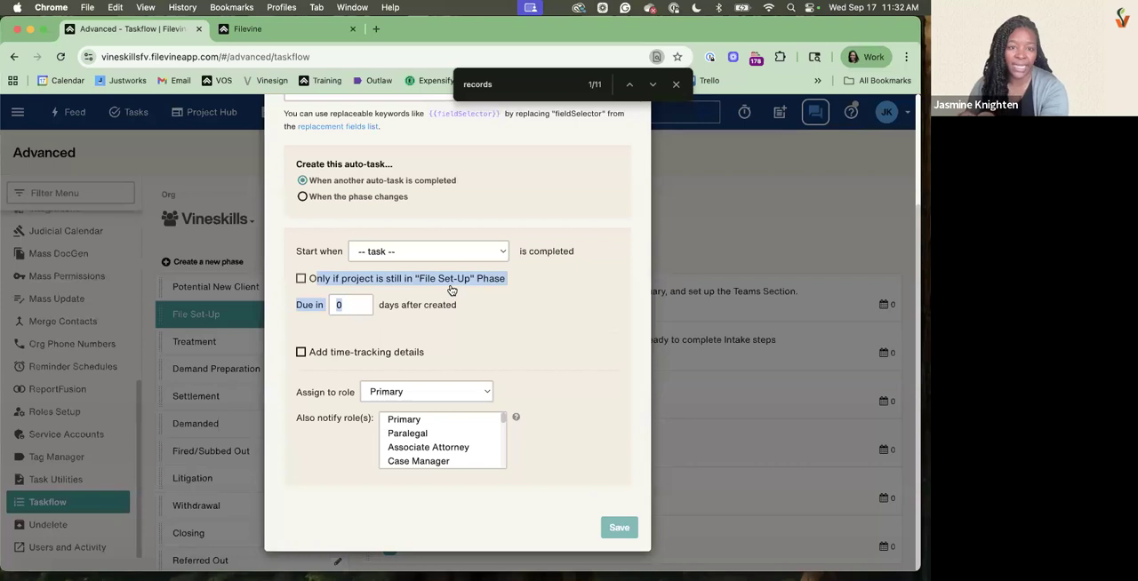
{"action": "left_click_drag", "start_coordinate": [327, 181], "coordinate": [469, 180]}
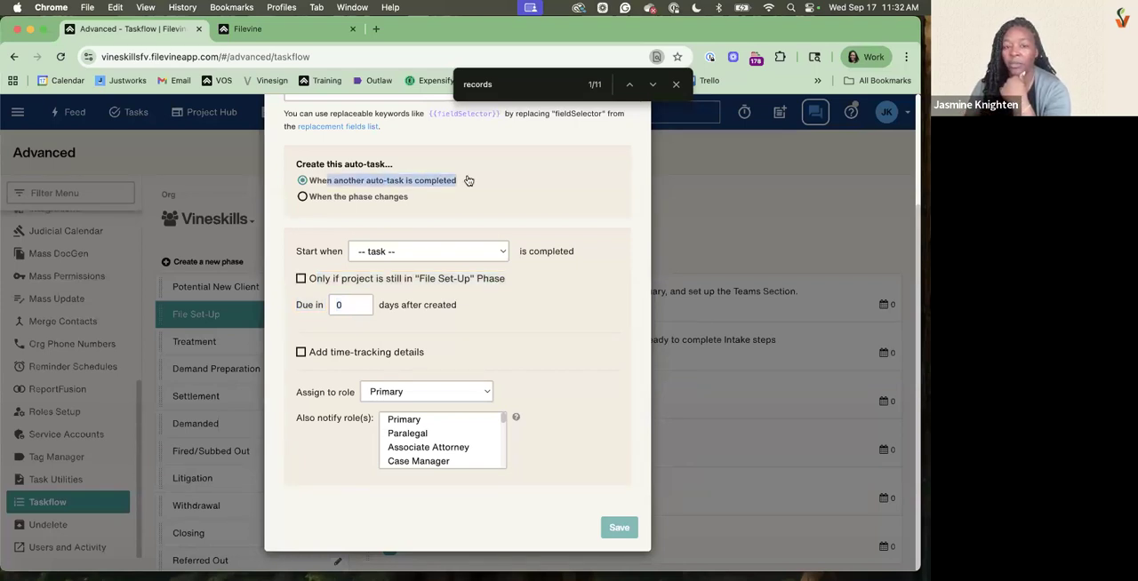
{"action": "left_click_drag", "start_coordinate": [307, 279], "coordinate": [512, 291]}
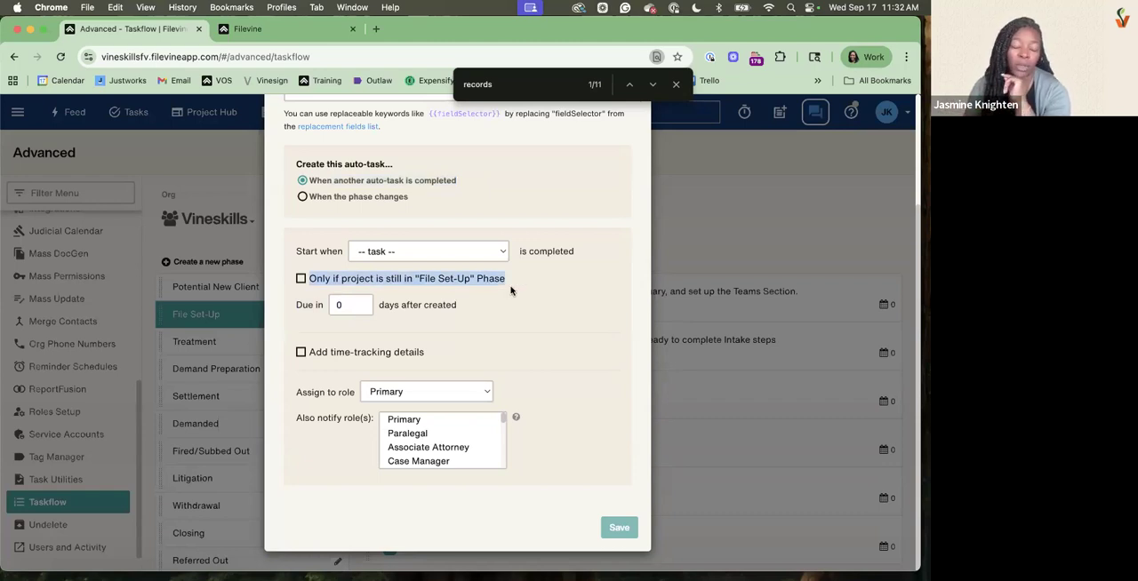
{"action": "left_click", "coordinate": [300, 279]}
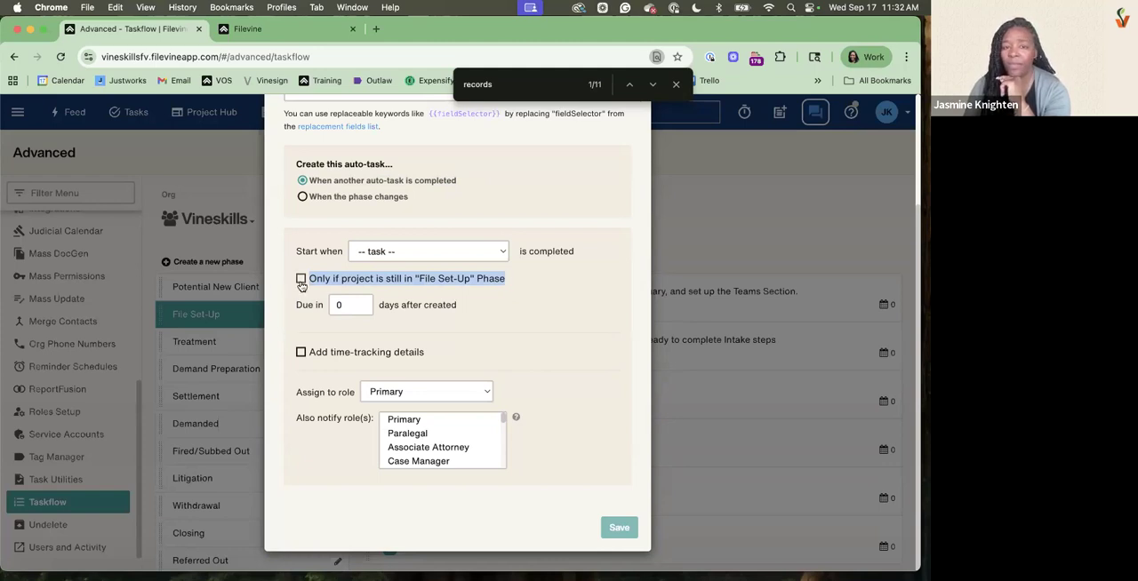
{"action": "left_click", "coordinate": [301, 278]}
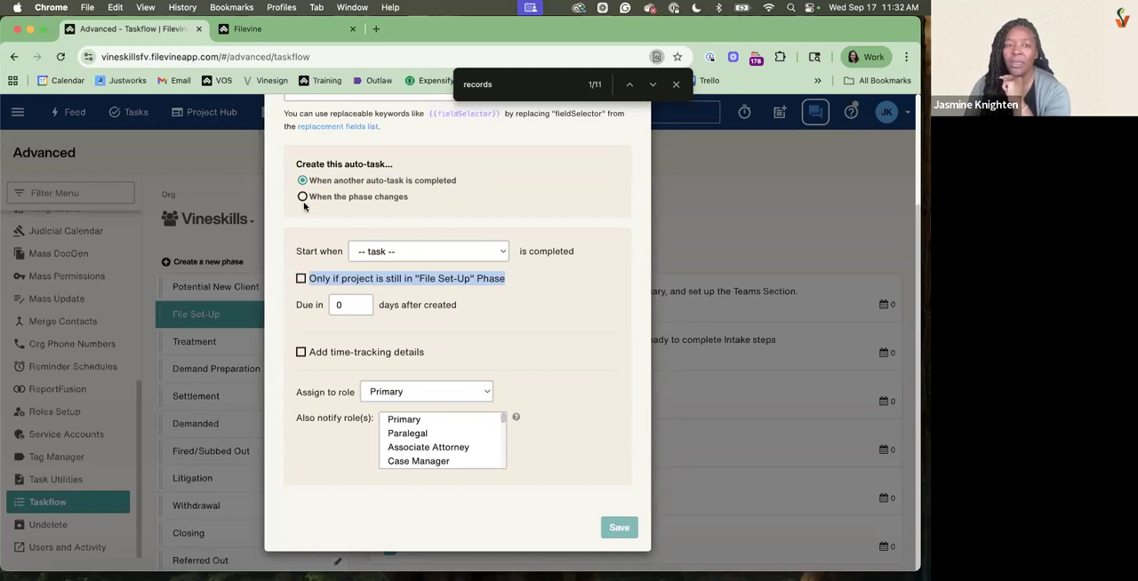
Examine the timing and repeat options for auto-tasks created when the phase changes, and close the new auto-task without saving
{"action": "left_click", "coordinate": [303, 197]}
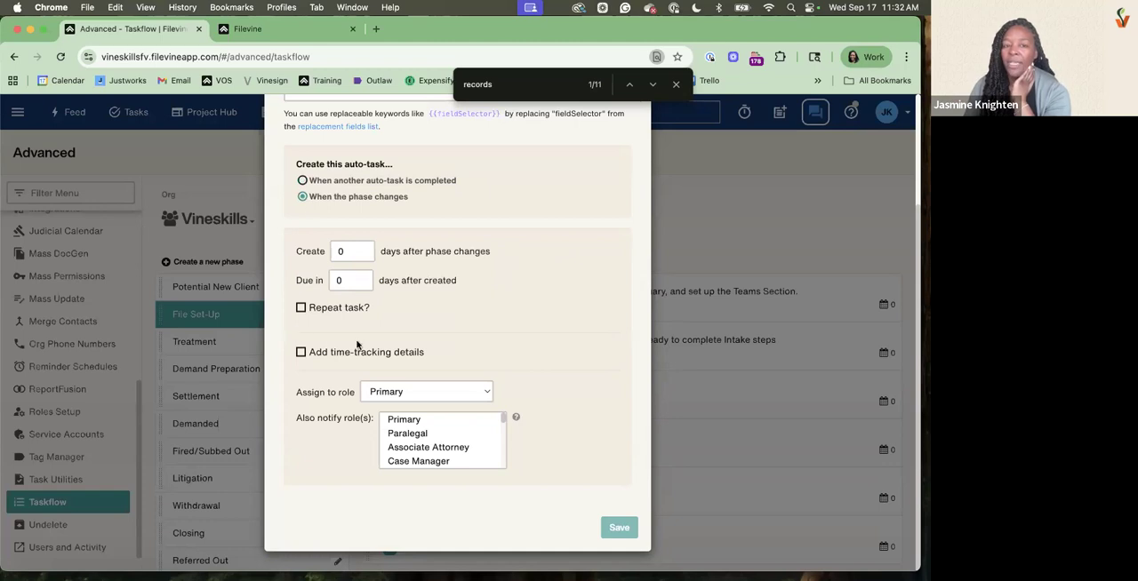
{"action": "left_click_drag", "start_coordinate": [388, 311], "coordinate": [307, 309]}
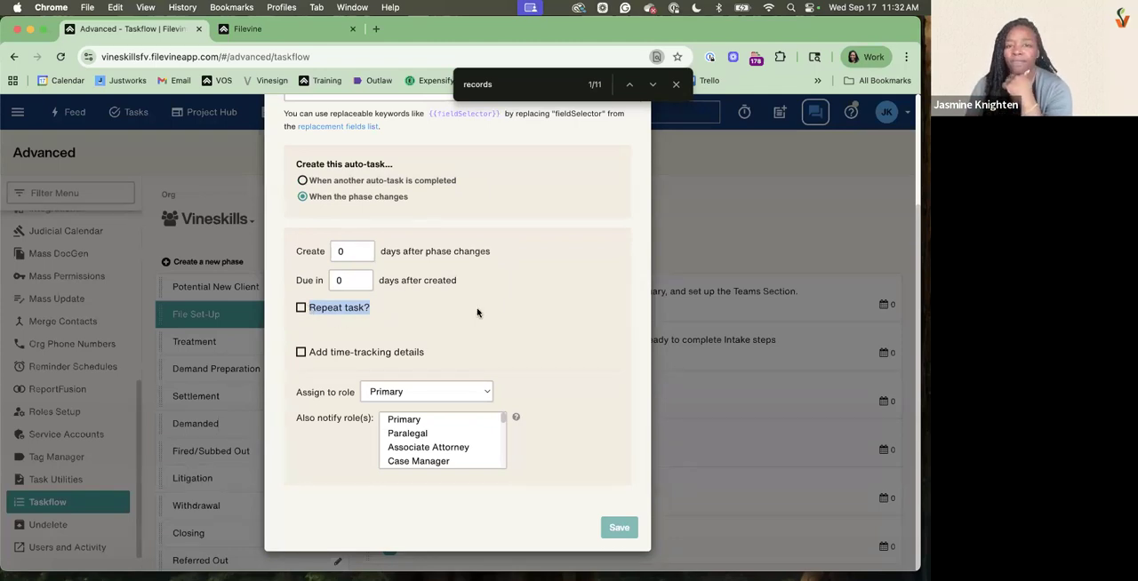
{"action": "scroll", "coordinate": [433, 296], "scroll_direction": "up", "scroll_amount": 3}
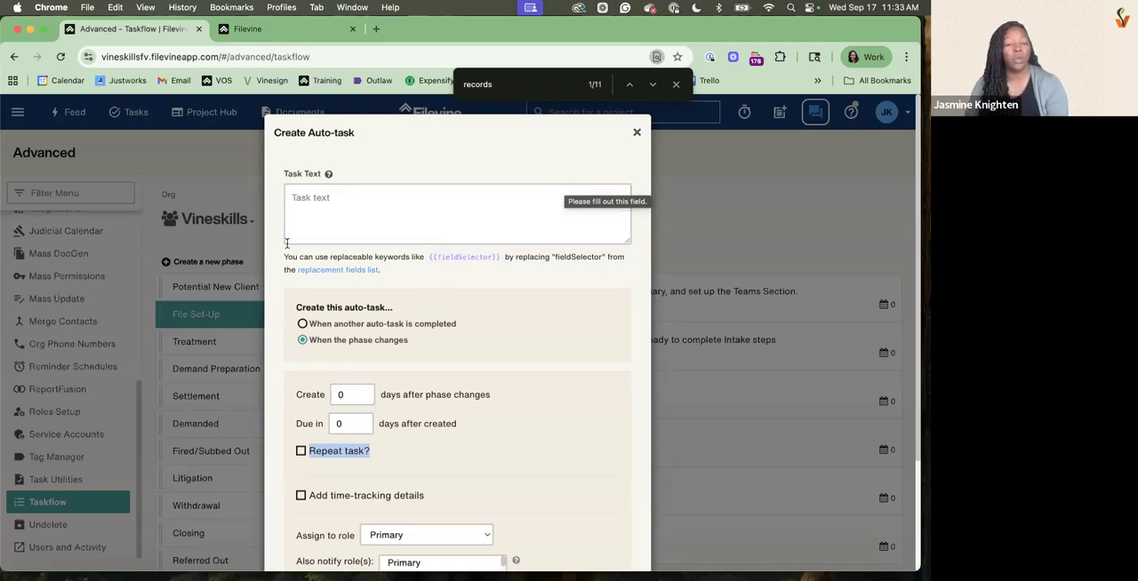
{"action": "left_click", "coordinate": [311, 199]}
{"action": "left_click", "coordinate": [636, 131]}
Start a new auto-task for the Potential New Client phase with the text "Follow up with {{client.name}}"
{"action": "left_click", "coordinate": [268, 286]}
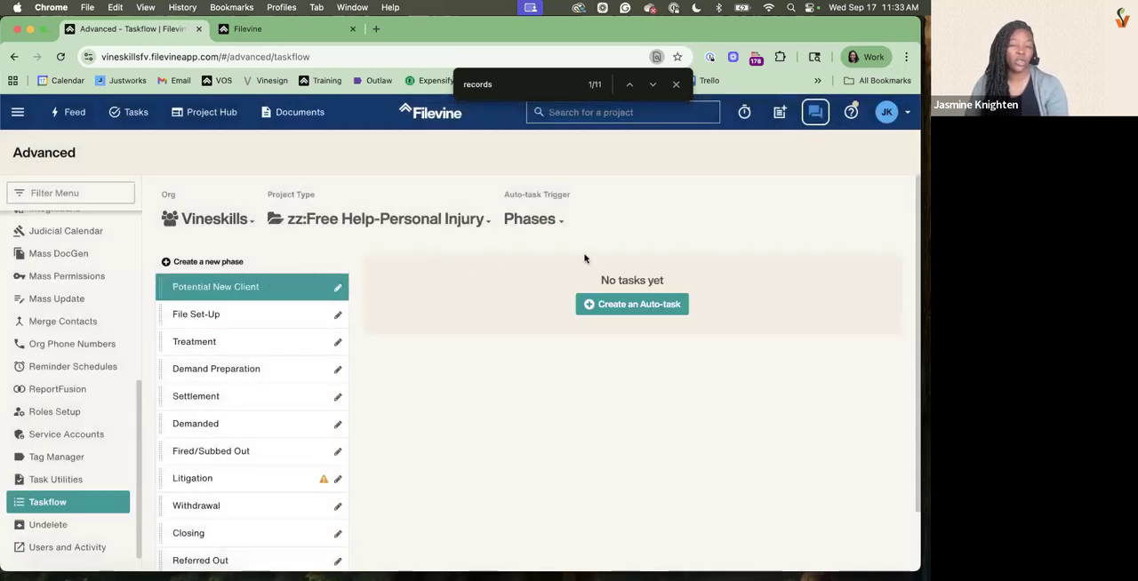
{"action": "left_click", "coordinate": [644, 309]}
{"action": "left_click", "coordinate": [452, 185]}
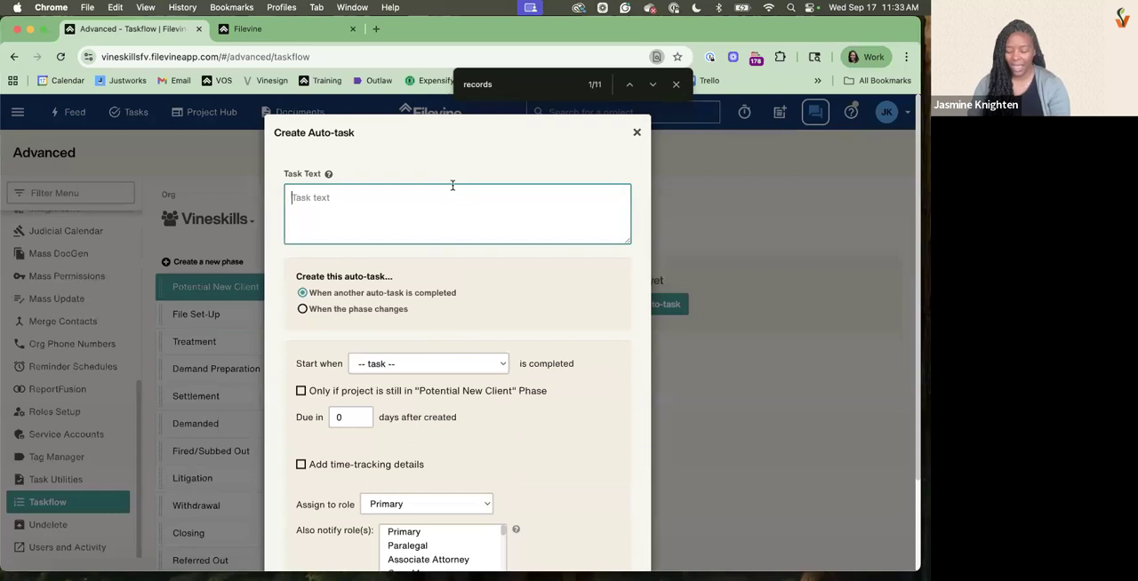
{"action": "type", "text": "Folol"}
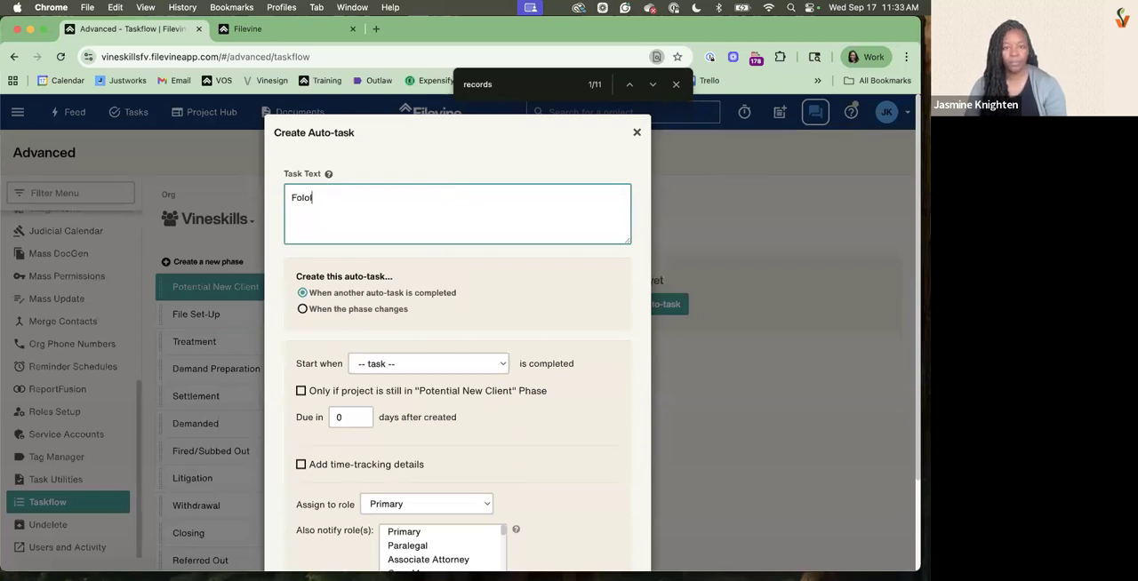
{"action": "key", "text": "BackSpace"}
{"action": "type", "text": "low up with {{client"}
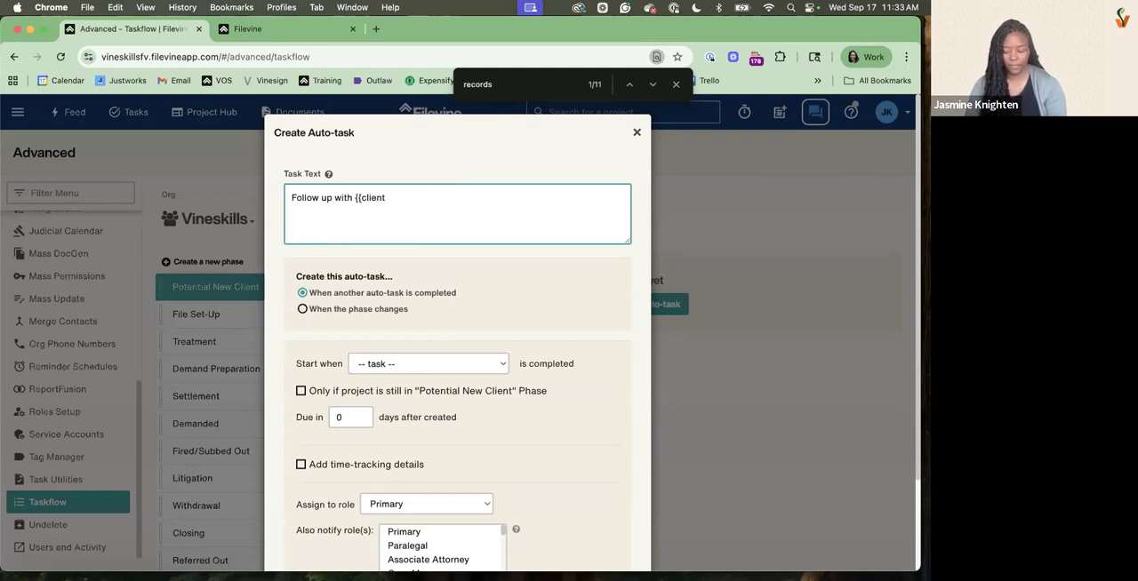
{"action": "type", "text": ".name}}"}
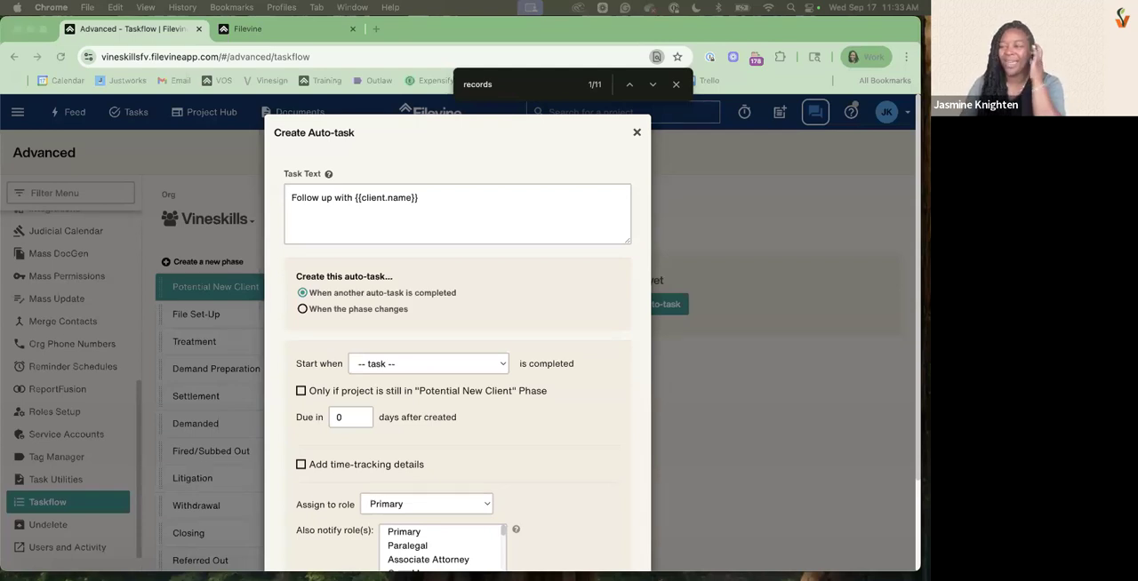
Show the replacement-field help for the task text and append "for 30 day check in" to the text
{"action": "left_click", "coordinate": [329, 176]}
{"action": "left_click", "coordinate": [329, 176]}
{"action": "left_click", "coordinate": [329, 176]}
{"action": "left_click", "coordinate": [329, 176]}
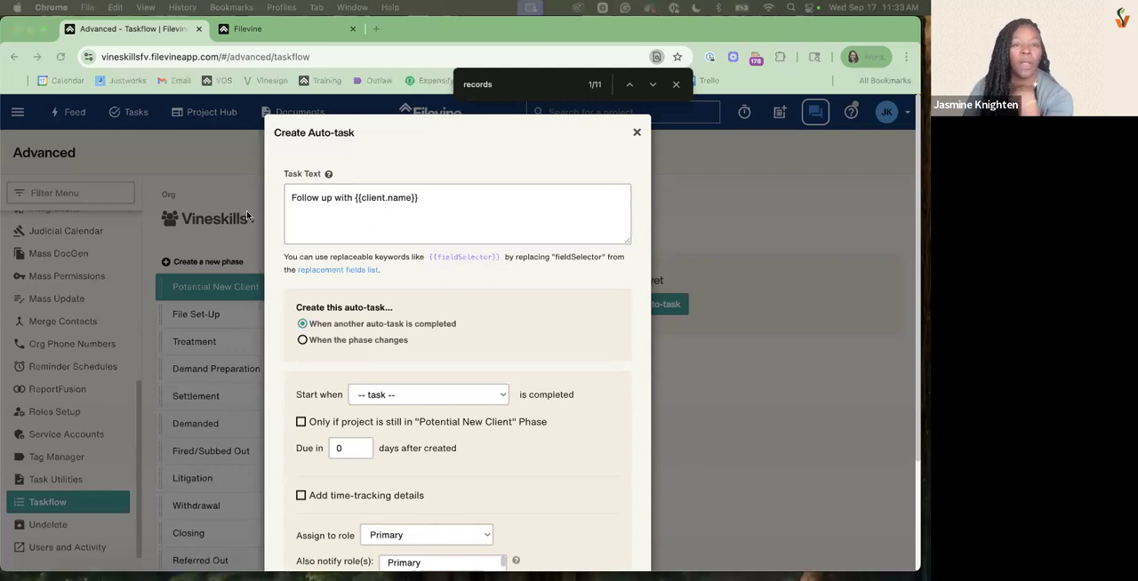
{"action": "left_click", "coordinate": [437, 196]}
{"action": "type", "text": "for 30 day check in"}
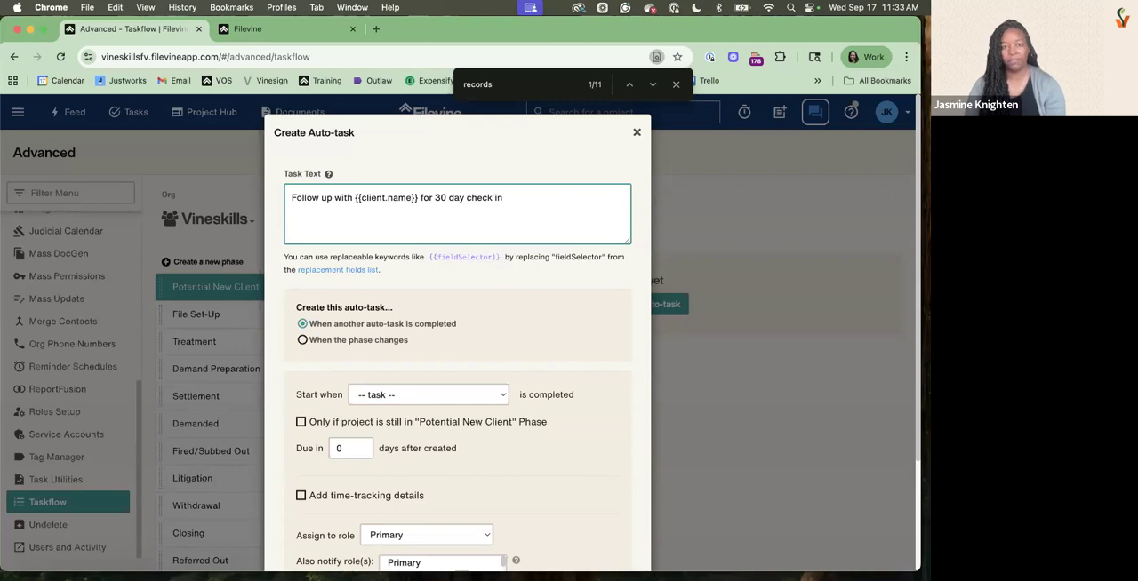
Have the auto-task created when the phase changes and make it due in 30 days after creation
{"action": "left_click", "coordinate": [302, 339]}
{"action": "scroll", "coordinate": [306, 347], "scroll_direction": "down", "scroll_amount": 3}
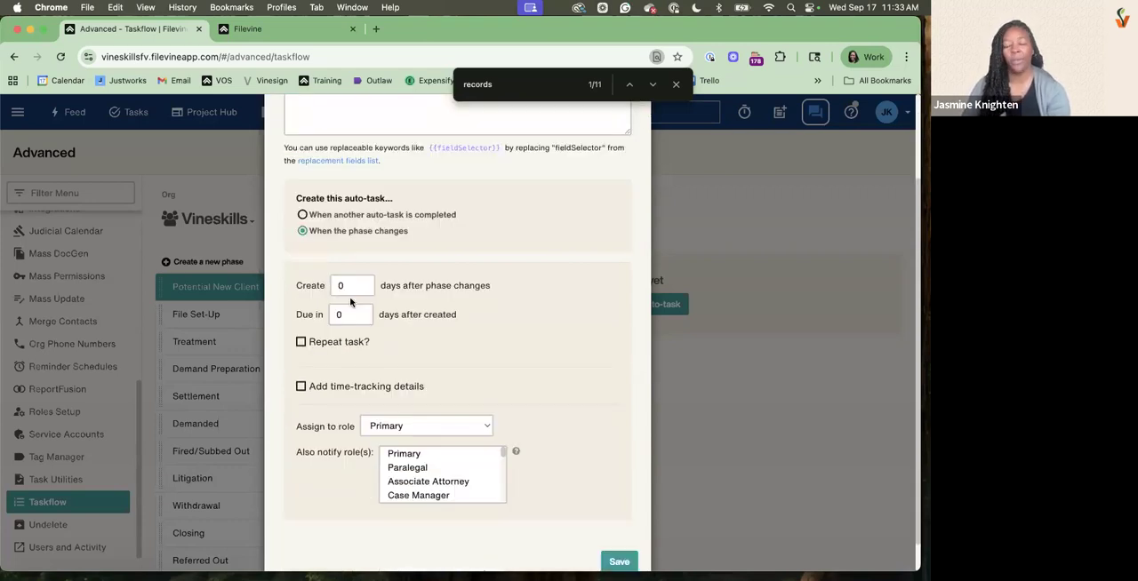
{"action": "double_click", "coordinate": [340, 315]}
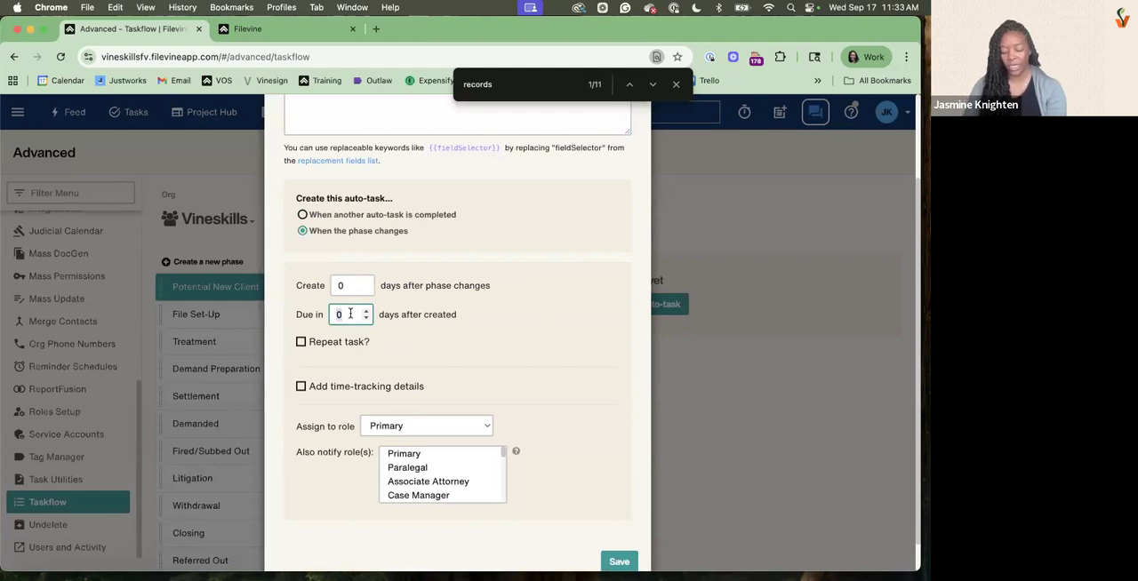
{"action": "type", "text": "30"}
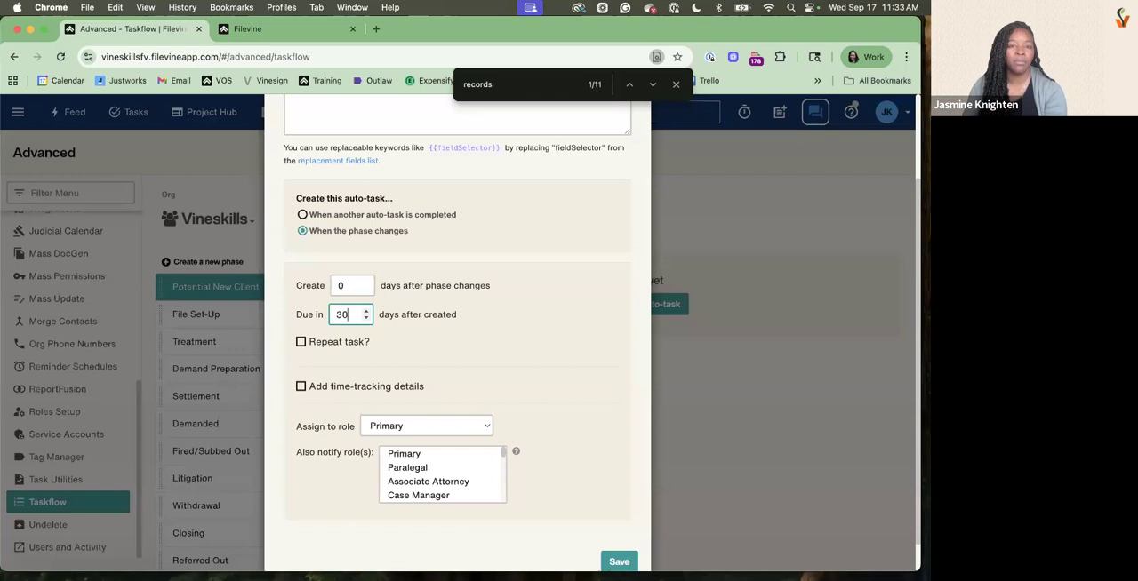
Repeat the task every 30 days, without limiting repeats to projects still in the Potential New Client phase
{"action": "left_click", "coordinate": [300, 342]}
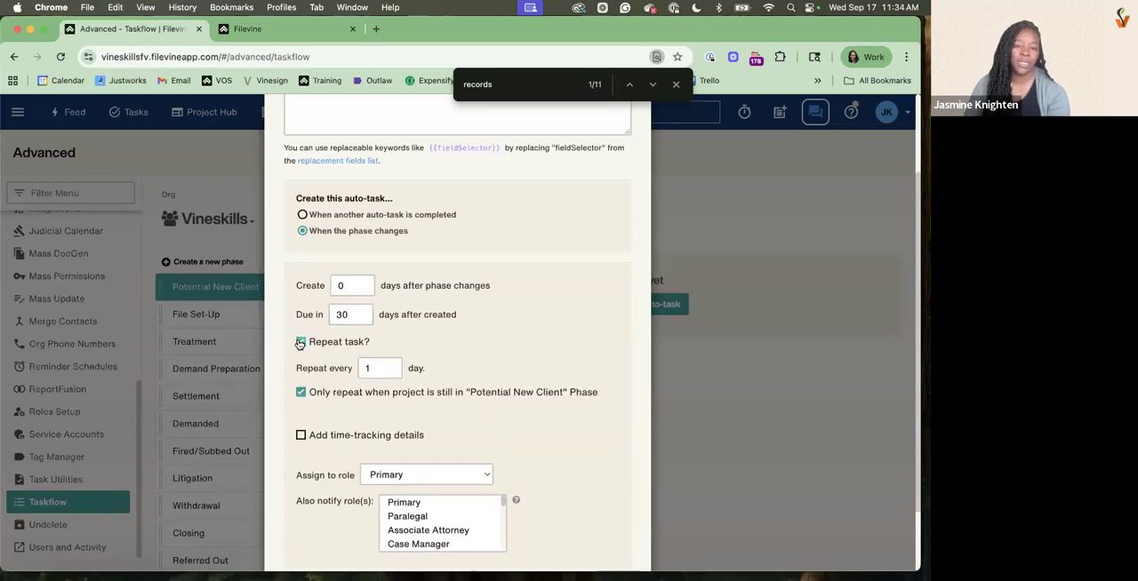
{"action": "left_click", "coordinate": [302, 394]}
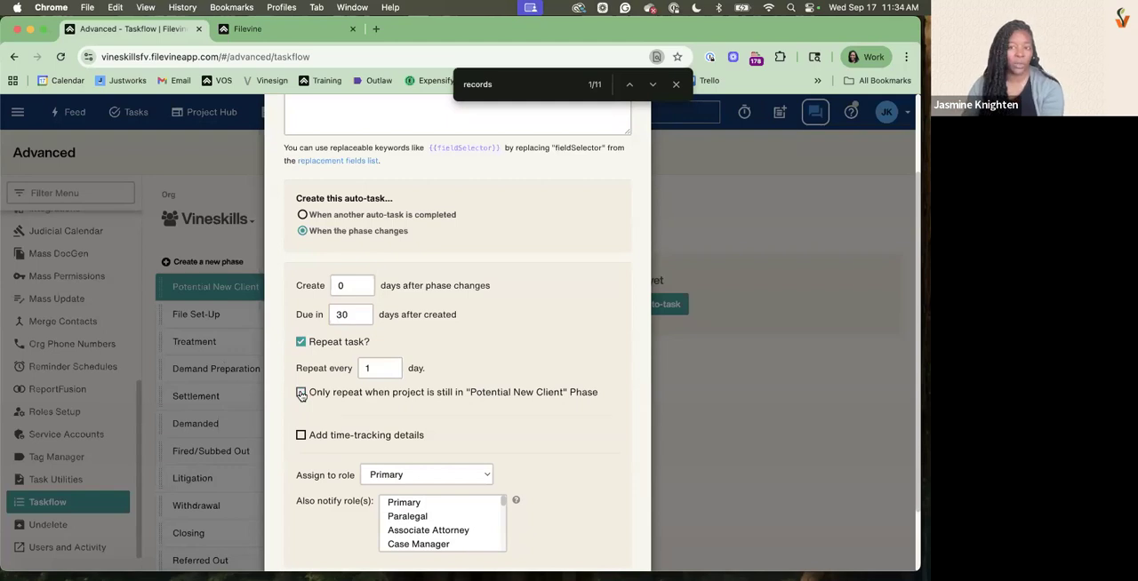
{"action": "left_click", "coordinate": [373, 372]}
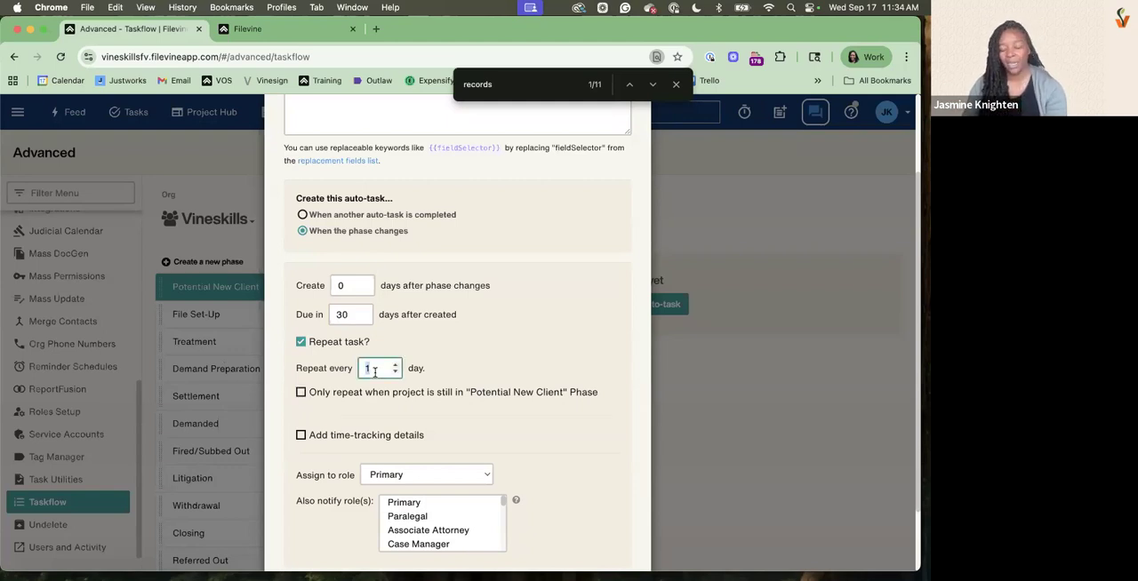
{"action": "type", "text": "30"}
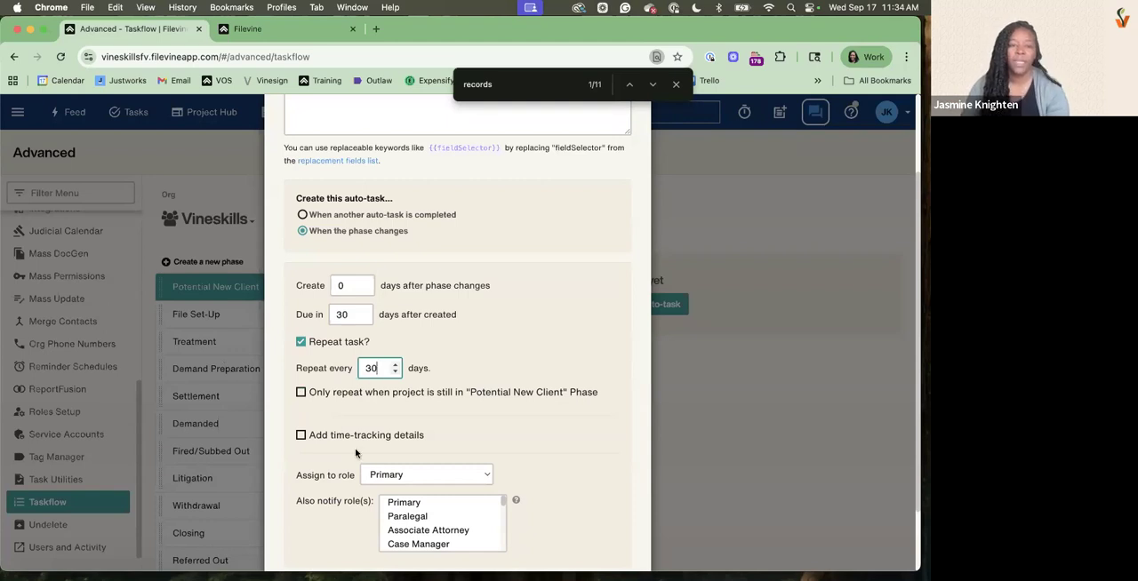
Add time-tracking details to the auto-task with the description "client call" and .5 suggested hours
{"action": "scroll", "coordinate": [355, 455], "scroll_direction": "down", "scroll_amount": 2}
{"action": "left_click", "coordinate": [301, 355]}
{"action": "left_click", "coordinate": [399, 399]}
{"action": "type", "text": "client call"}
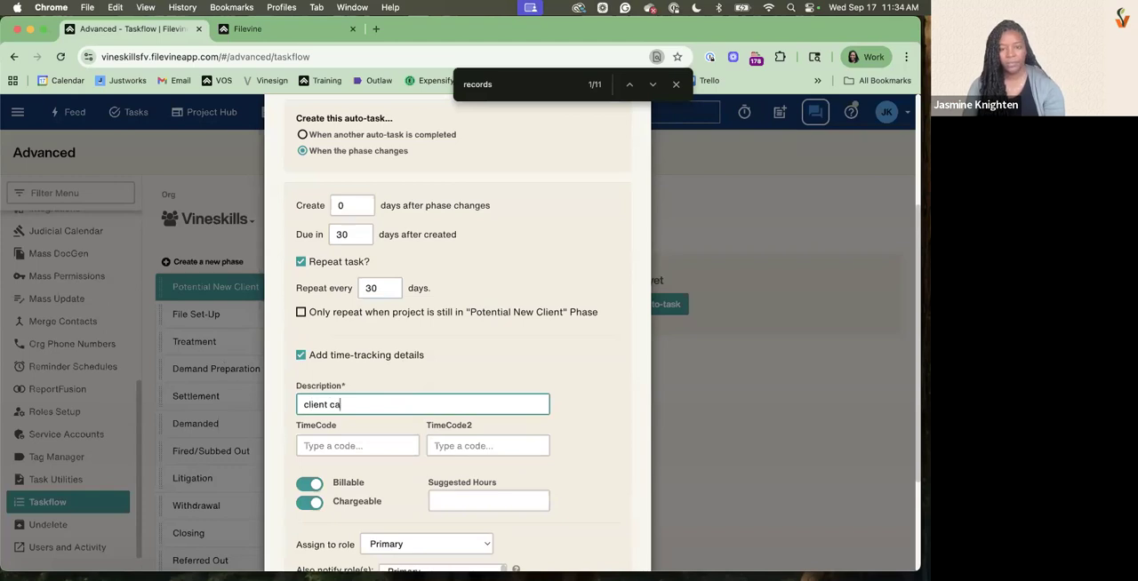
{"action": "left_click", "coordinate": [490, 510]}
{"action": "type", "text": ".5"}
Assign the auto-task to the Legal Assistant role and save it
{"action": "scroll", "coordinate": [518, 500], "scroll_direction": "down", "scroll_amount": 3}
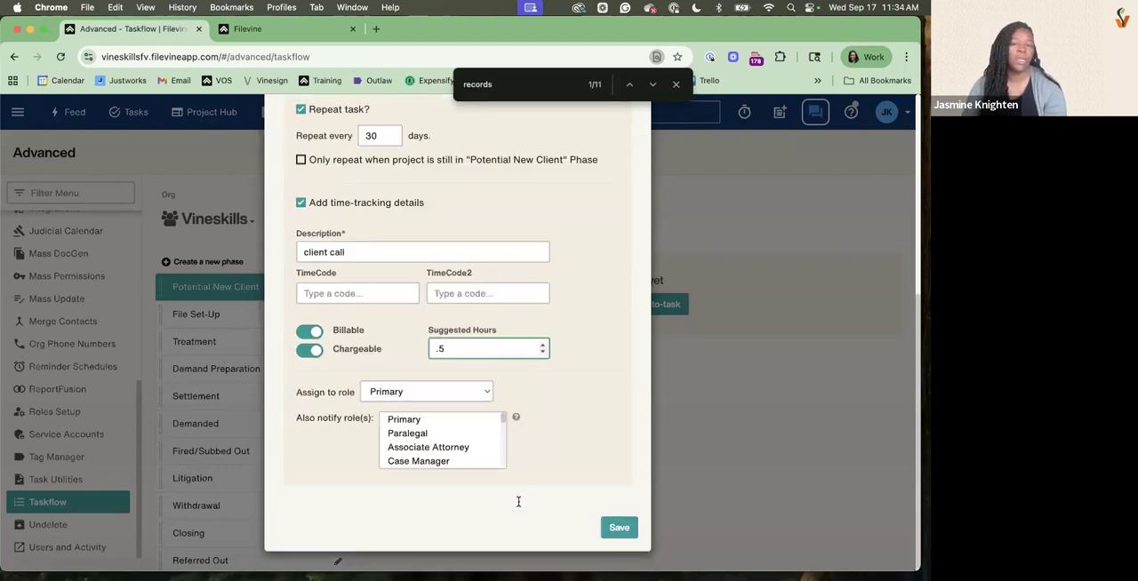
{"action": "left_click", "coordinate": [463, 396]}
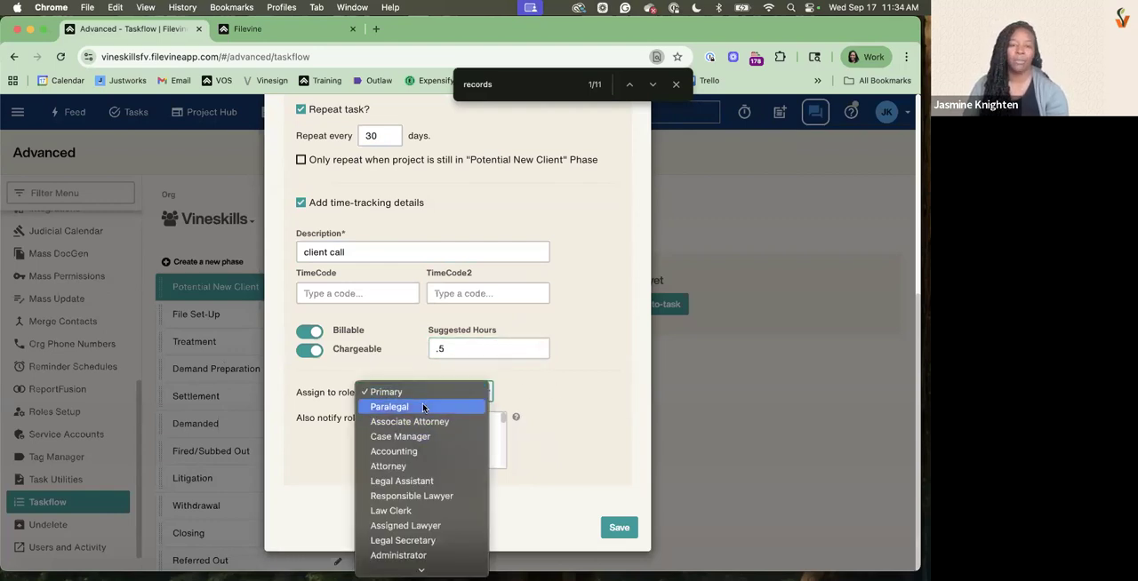
{"action": "left_click", "coordinate": [385, 484]}
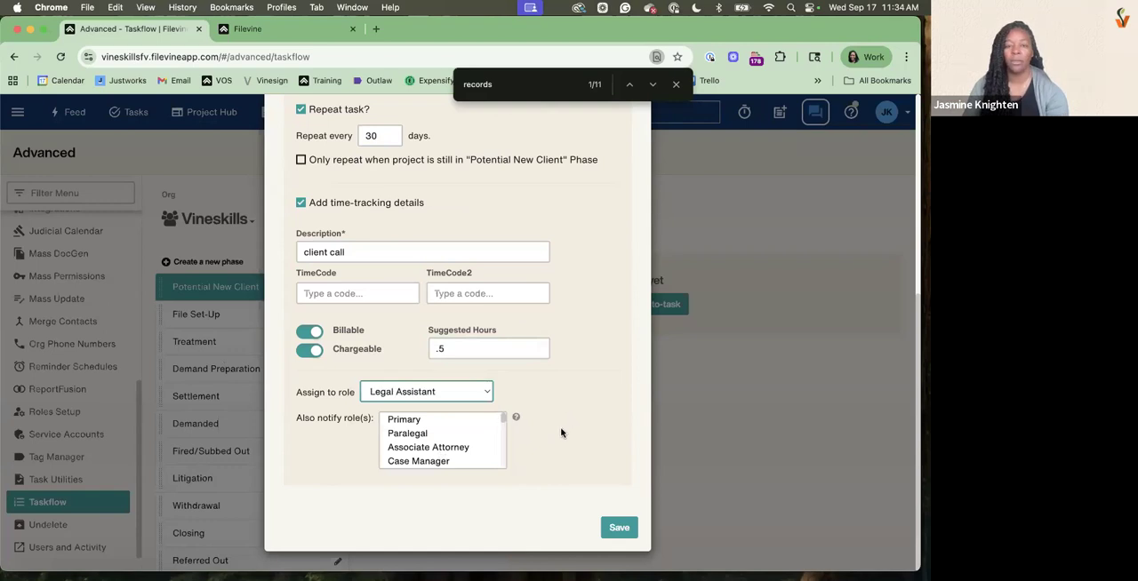
{"action": "left_click", "coordinate": [629, 533]}
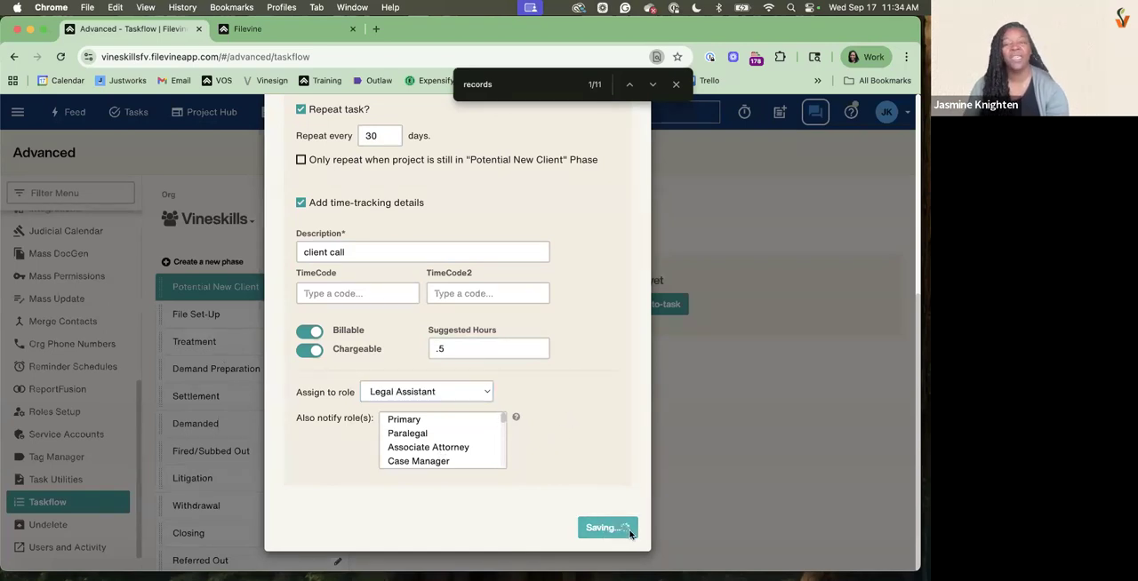
Reload the project open in the other browser tab, change its phase to Potential New Client, and open its Activity section
{"action": "left_click", "coordinate": [244, 29]}
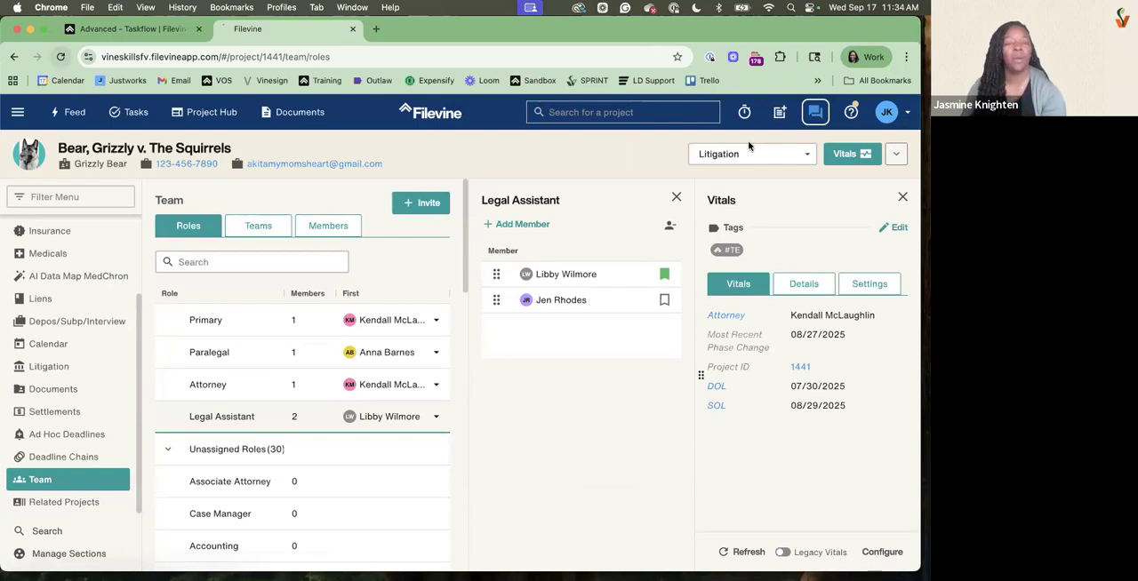
{"action": "key", "text": "super+r"}
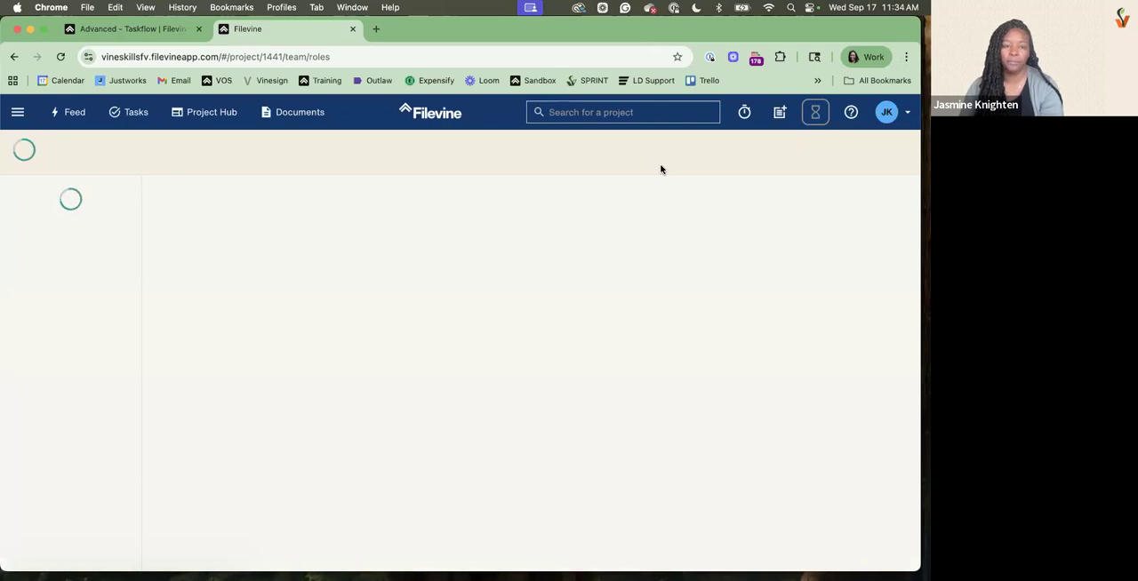
{"action": "left_click", "coordinate": [735, 158]}
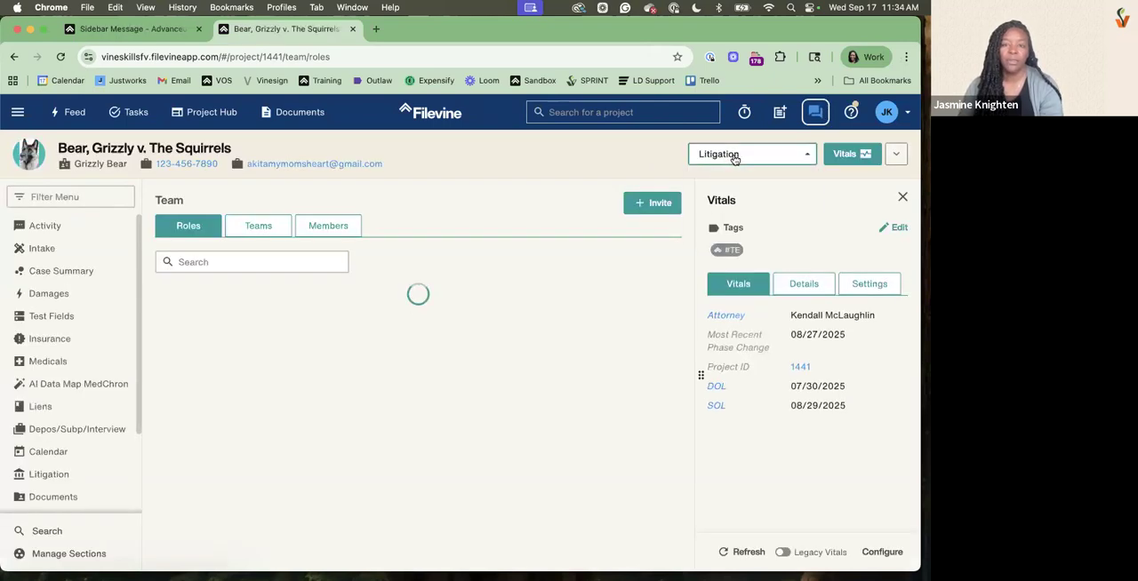
{"action": "left_click", "coordinate": [724, 182]}
{"action": "left_click", "coordinate": [49, 227]}
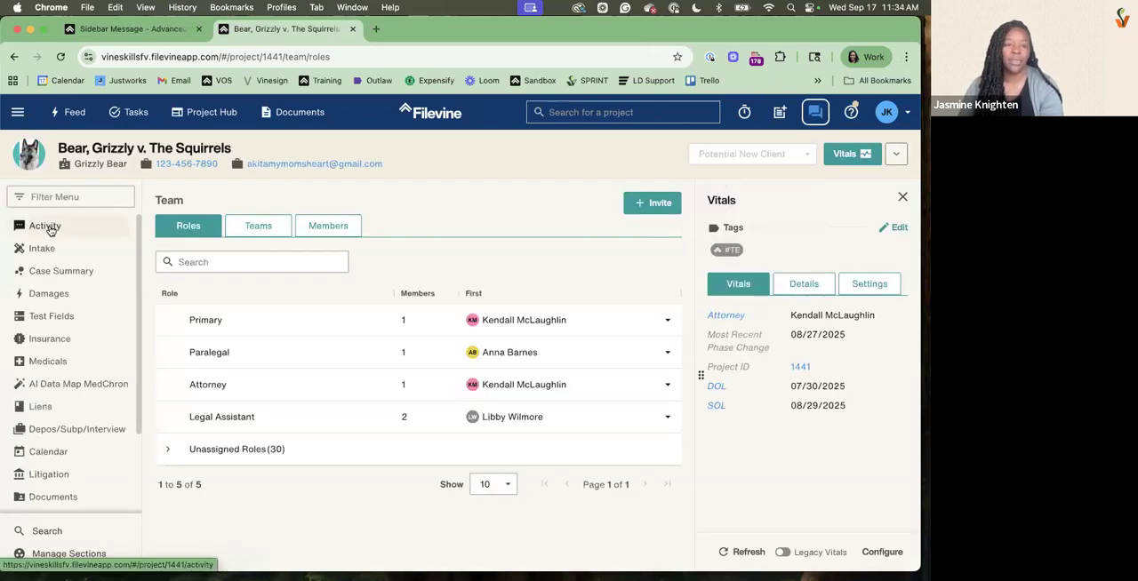
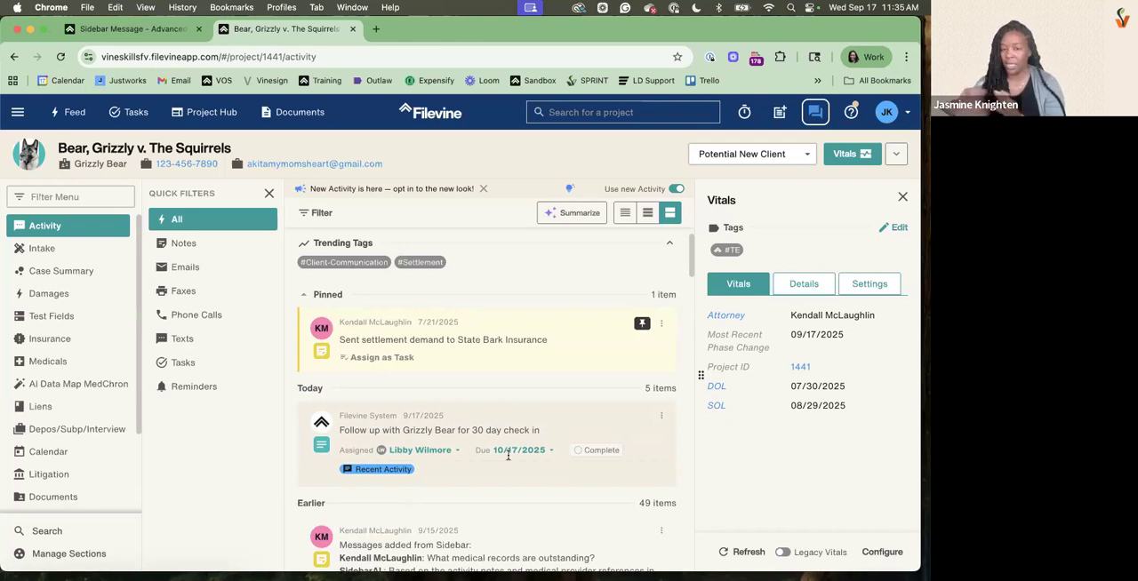
Start completing the 30-day check-in task and set the rate of its time entry to 300
{"action": "left_click", "coordinate": [576, 454]}
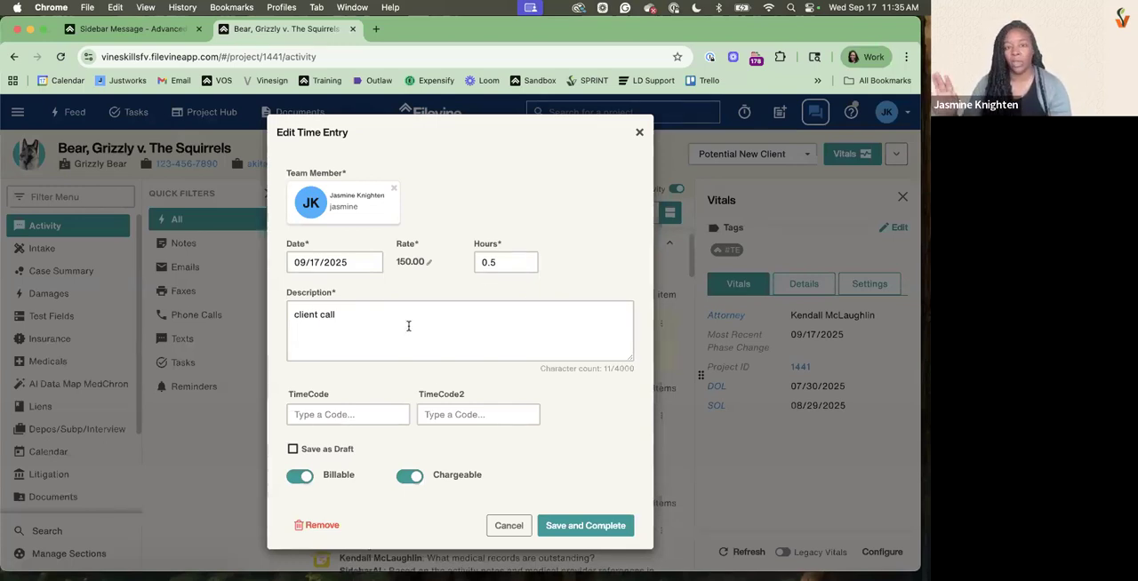
{"action": "left_click", "coordinate": [424, 268]}
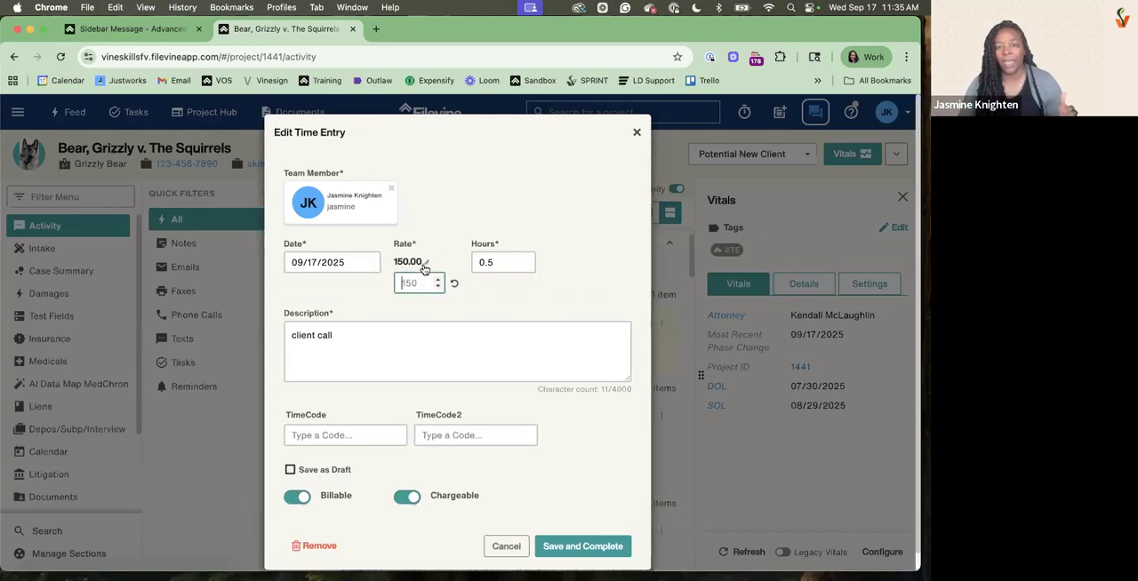
{"action": "type", "text": "300"}
{"action": "left_click", "coordinate": [453, 219]}
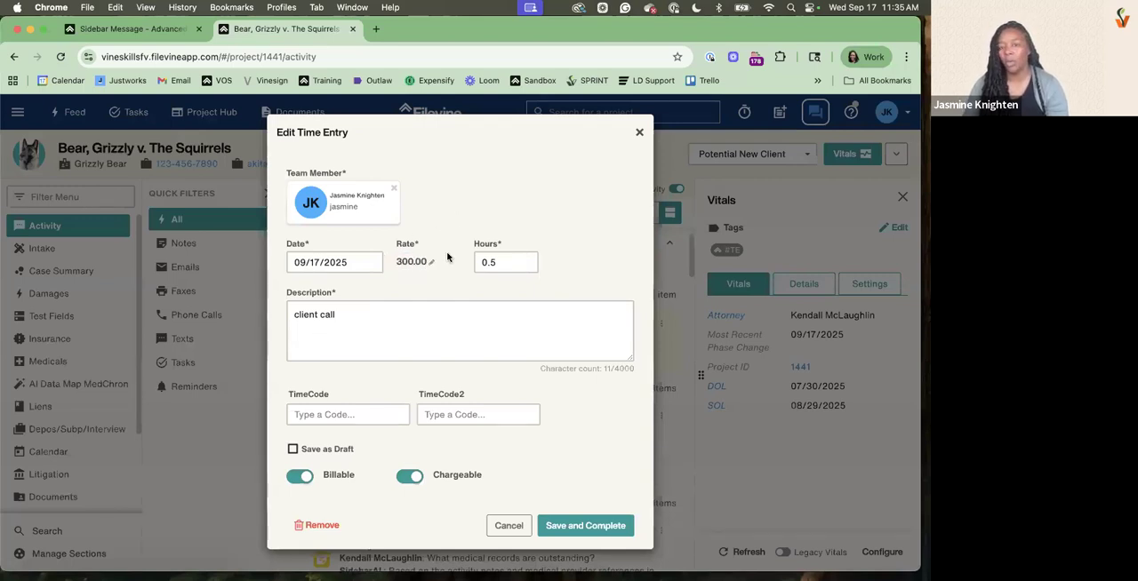
Replace the time entry's team member with the task's assignee and set the rate to 150
{"action": "left_click", "coordinate": [396, 190]}
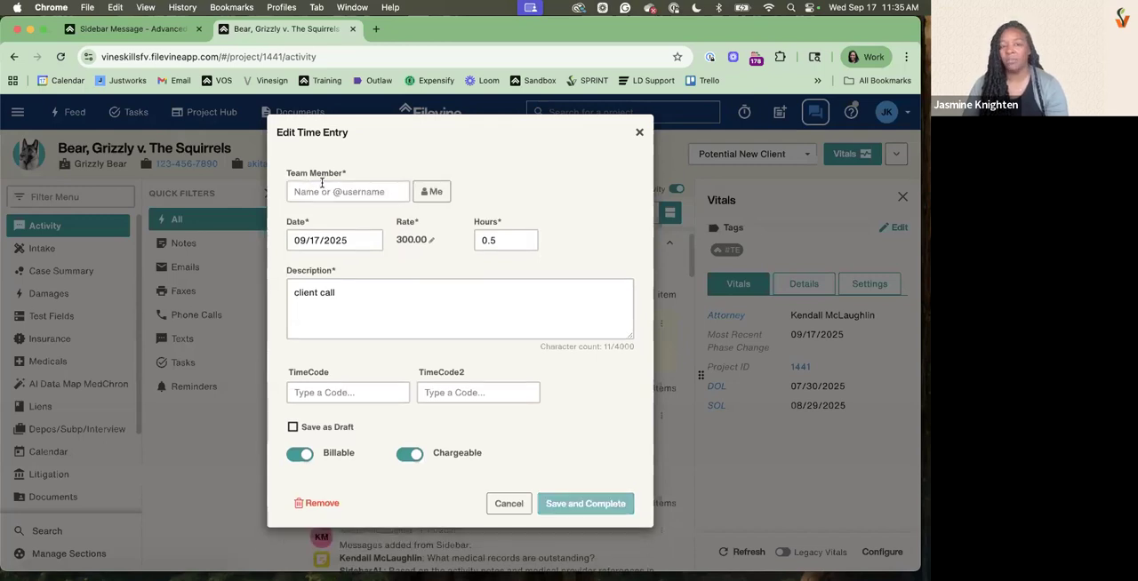
{"action": "left_click", "coordinate": [321, 183]}
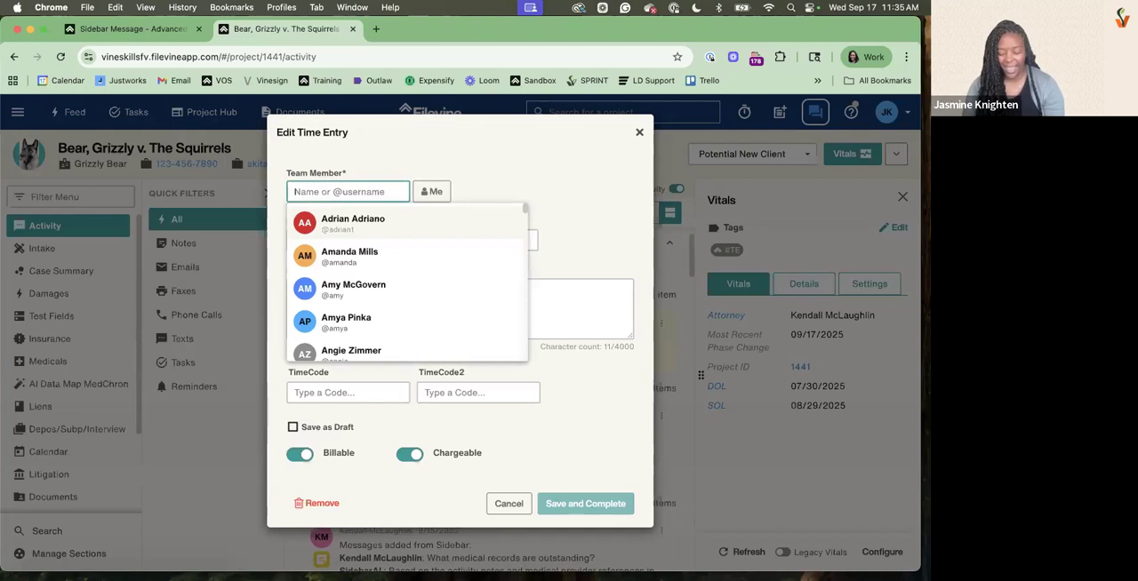
{"action": "type", "text": "lib"}
{"action": "left_click", "coordinate": [326, 220]}
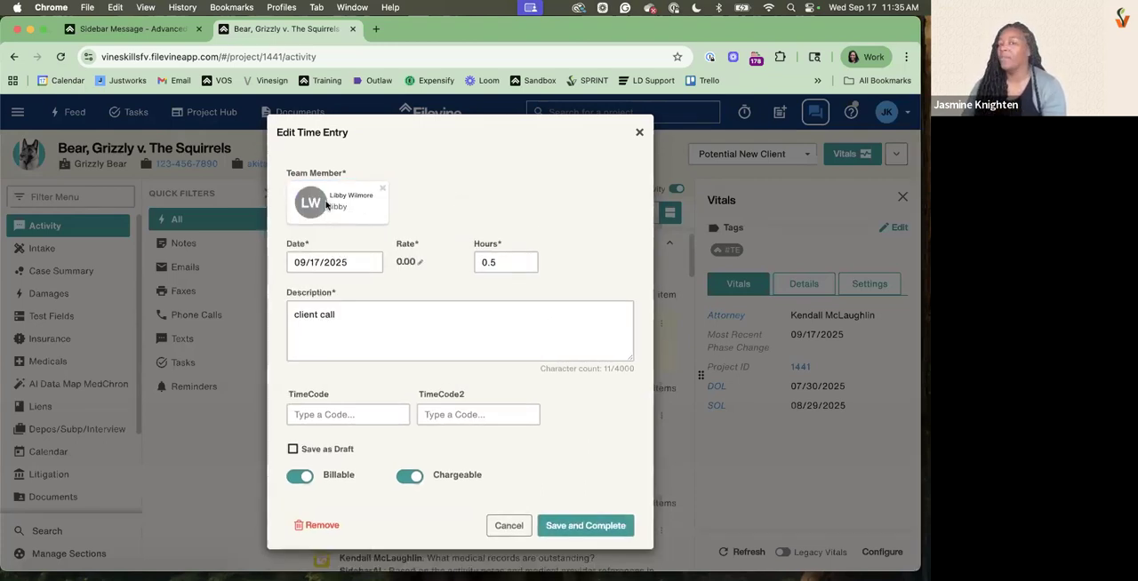
{"action": "left_click", "coordinate": [414, 264]}
{"action": "type", "text": "150"}
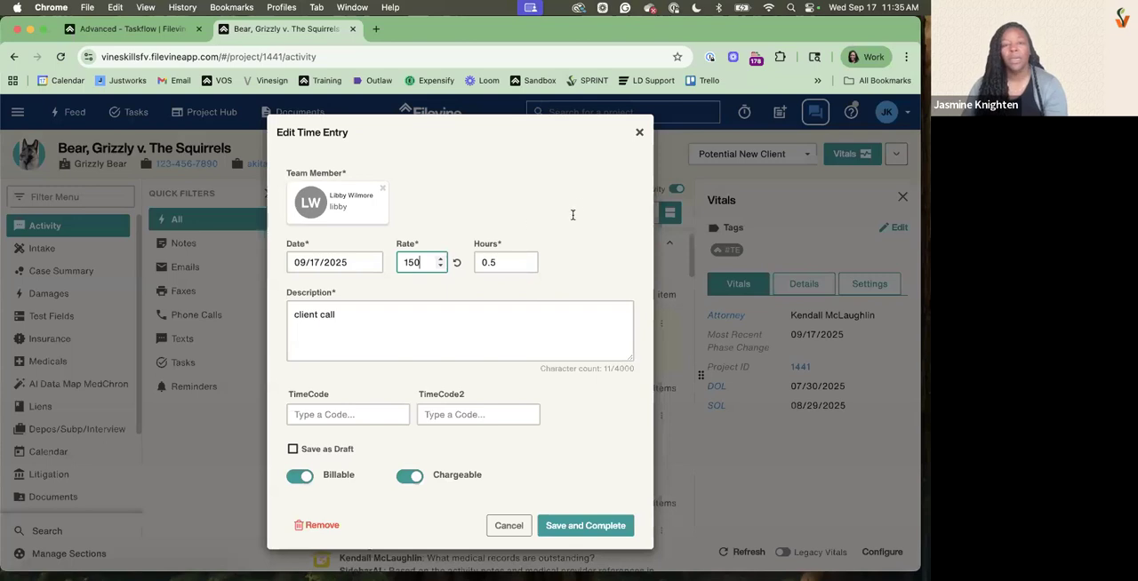
{"action": "left_click", "coordinate": [457, 263]}
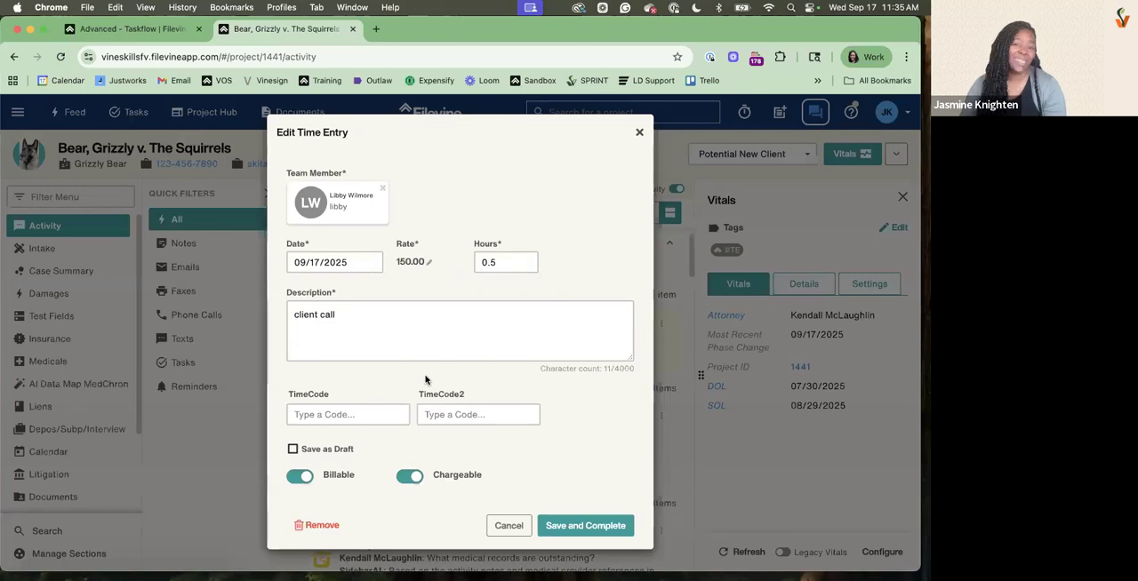
Set the time entry's hours to 0.25, then save it and complete the check-in task
{"action": "left_click", "coordinate": [503, 266]}
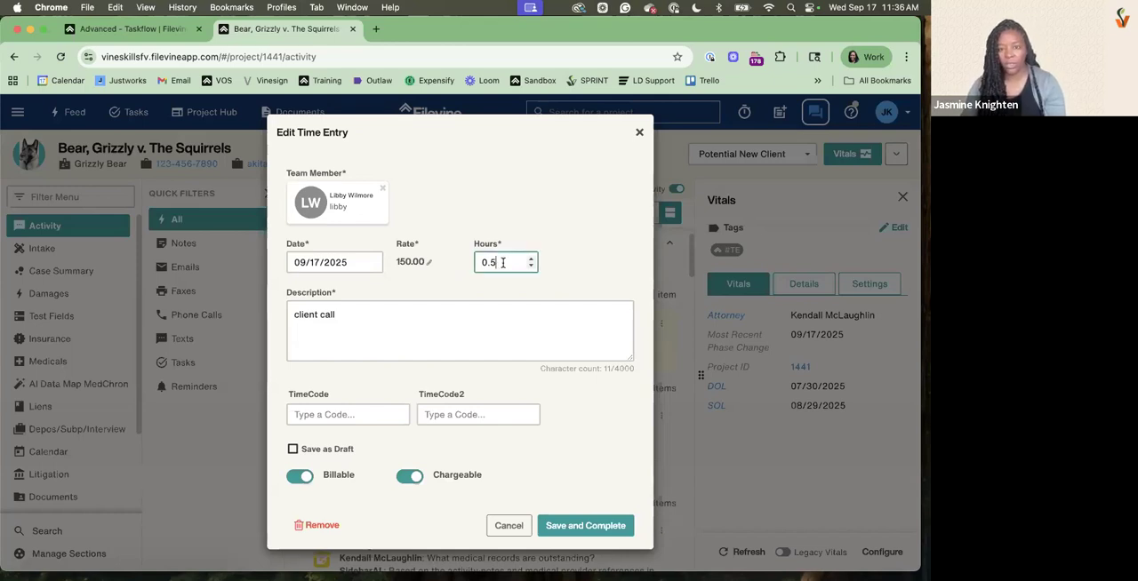
{"action": "type", "text": "25"}
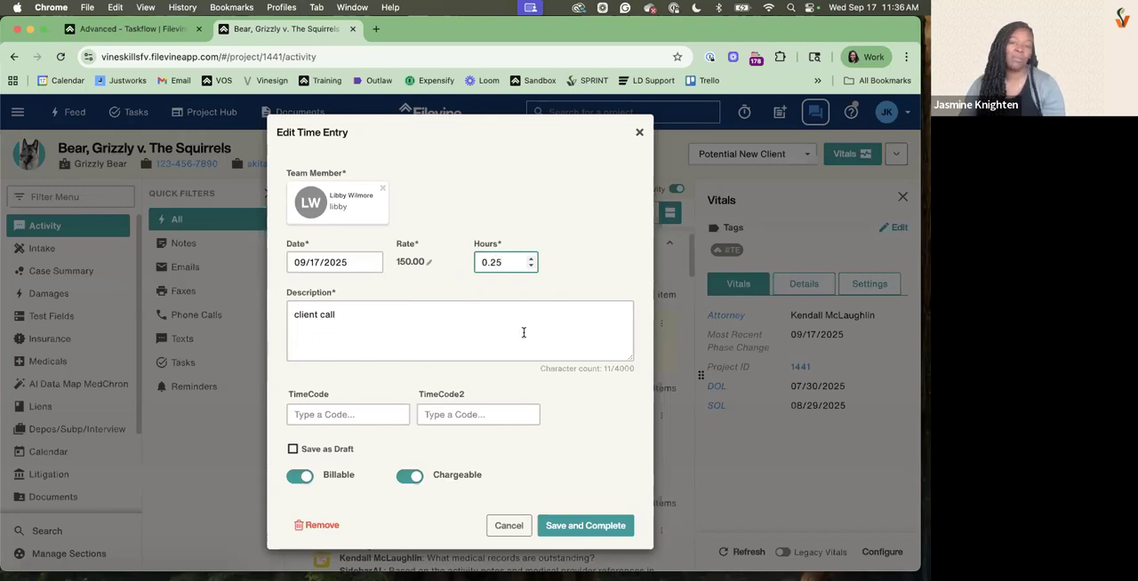
{"action": "left_click", "coordinate": [346, 326]}
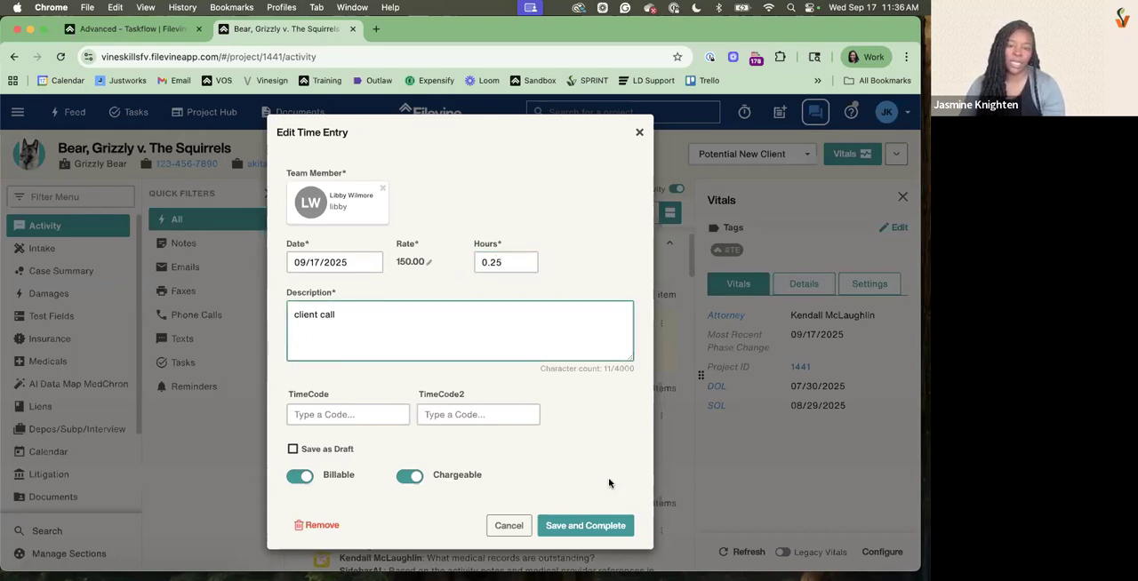
{"action": "left_click", "coordinate": [586, 526]}
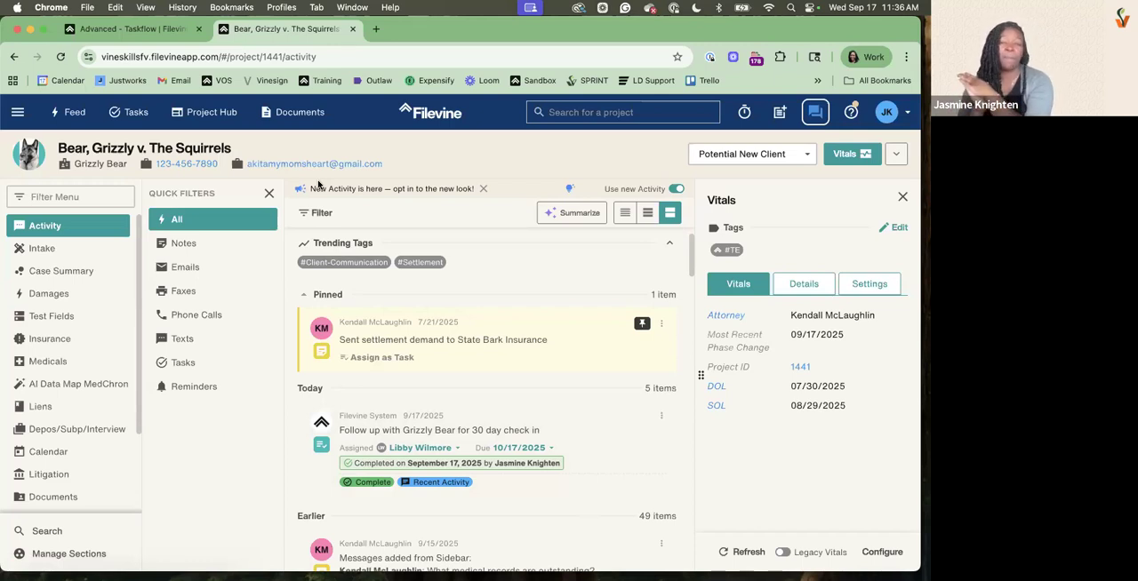
Change the project phase to Treatment and back to Potential New Client to trigger the check-in task again
{"action": "left_click", "coordinate": [720, 160]}
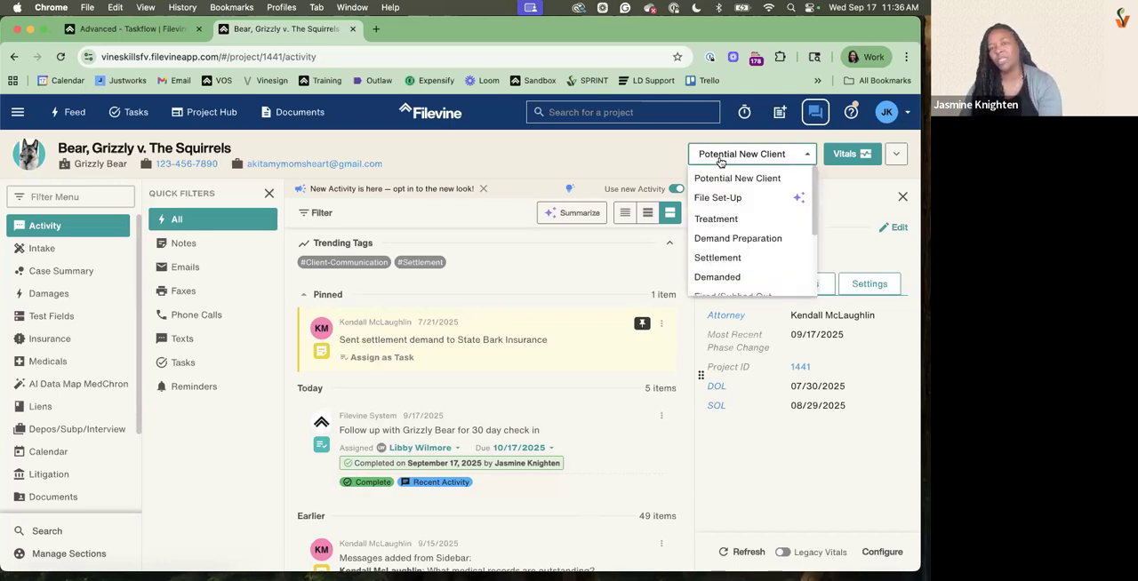
{"action": "left_click", "coordinate": [723, 218]}
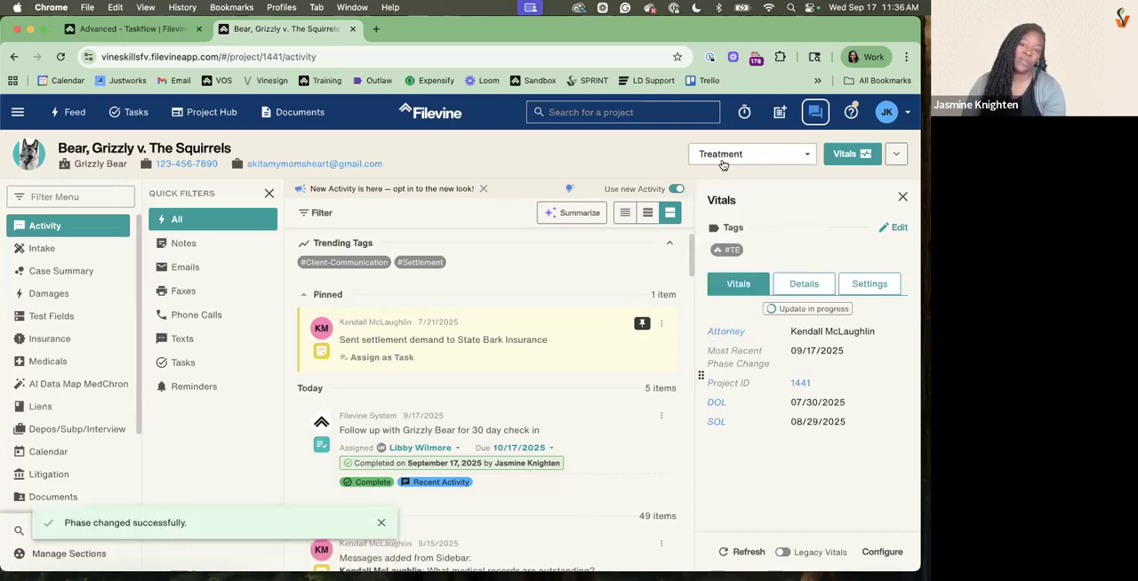
{"action": "left_click", "coordinate": [722, 160]}
{"action": "left_click", "coordinate": [723, 177]}
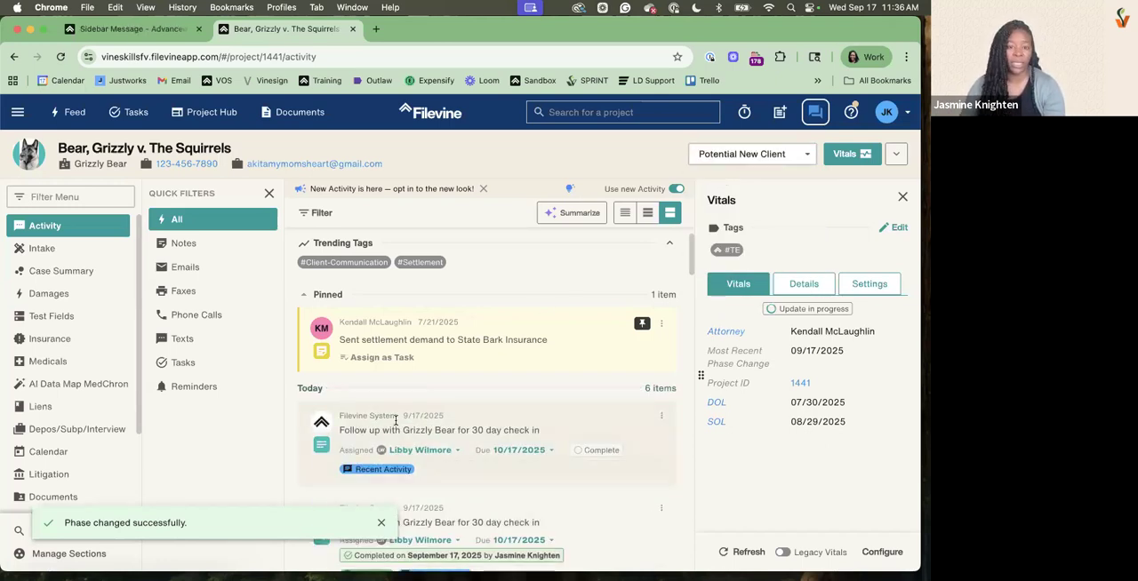
{"action": "scroll", "coordinate": [397, 422], "scroll_direction": "down", "scroll_amount": 1}
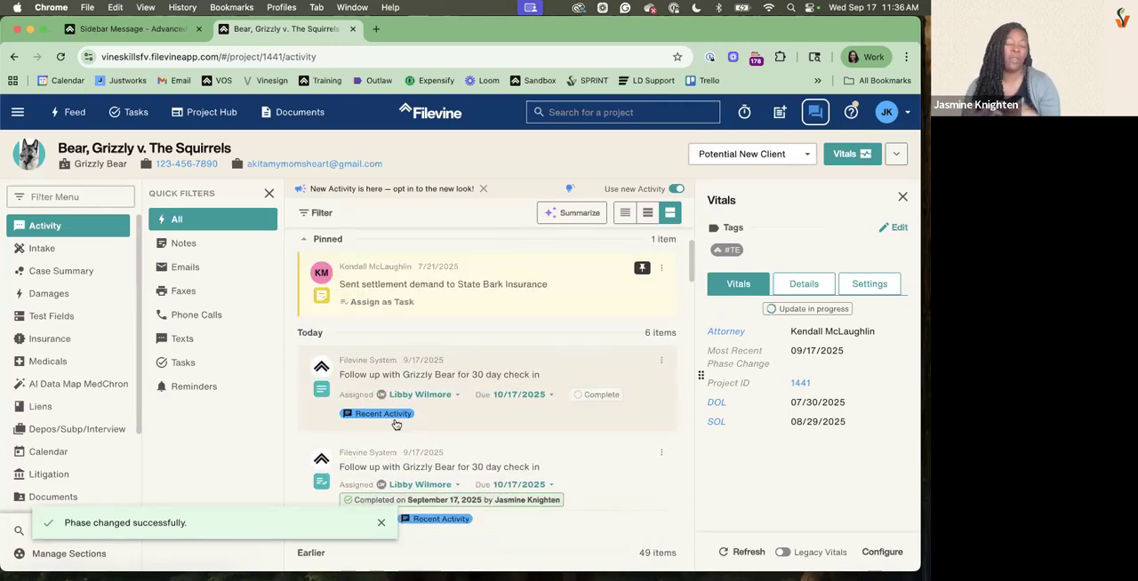
{"action": "left_click", "coordinate": [747, 154]}
{"action": "left_click", "coordinate": [730, 220]}
{"action": "left_click", "coordinate": [750, 155]}
{"action": "left_click", "coordinate": [741, 179]}
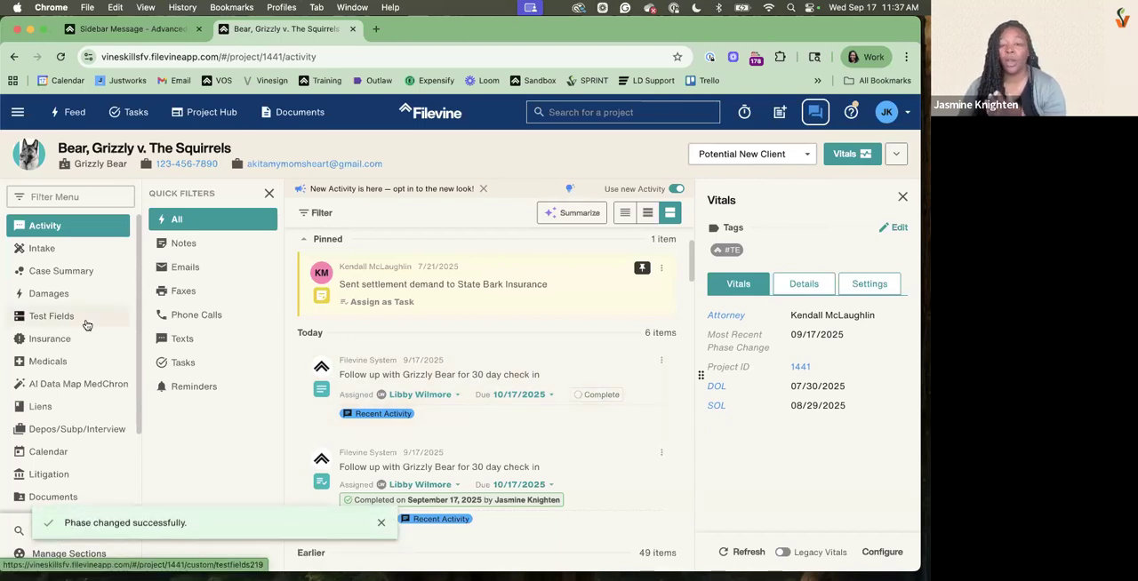
Open the first provider's item in the Medicals section and start its Med Records Follow up Taskflow
{"action": "left_click", "coordinate": [55, 361]}
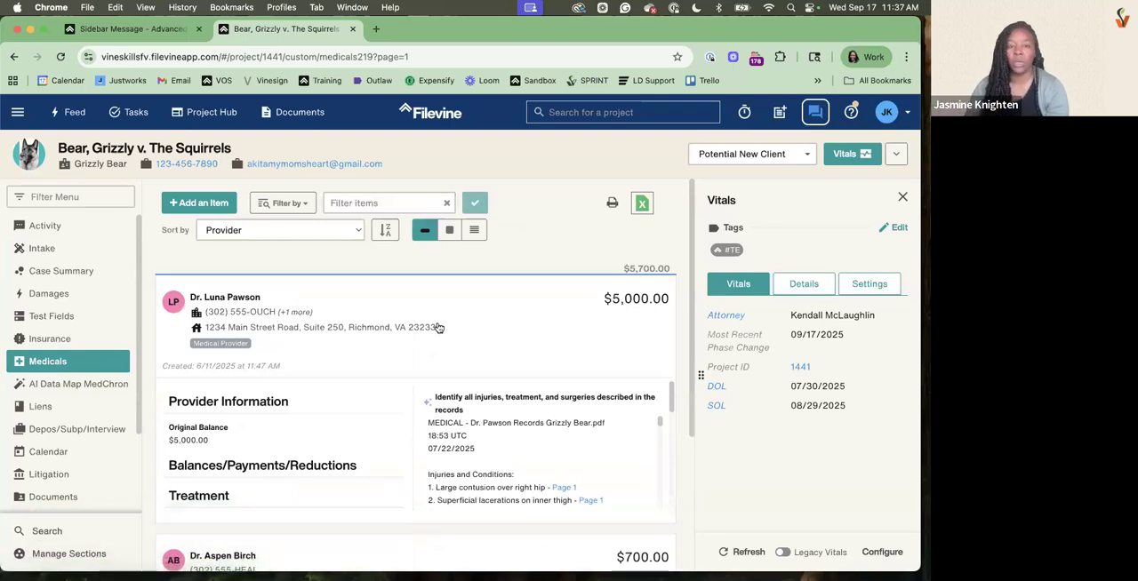
{"action": "left_click", "coordinate": [533, 294]}
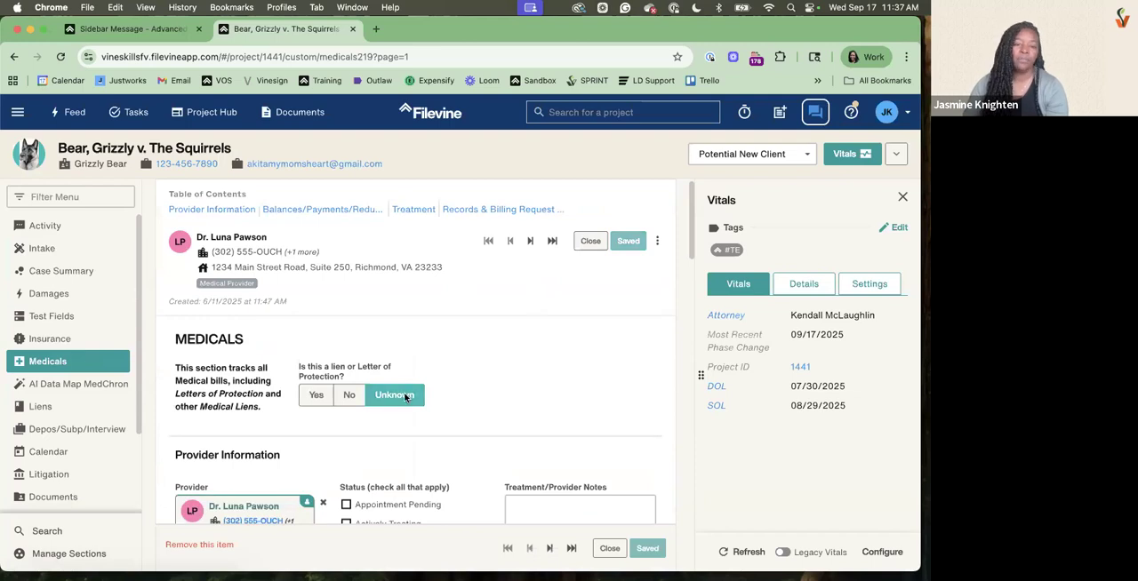
{"action": "scroll", "coordinate": [407, 396], "scroll_direction": "down", "scroll_amount": 10}
{"action": "scroll", "coordinate": [404, 396], "scroll_direction": "down", "scroll_amount": 2}
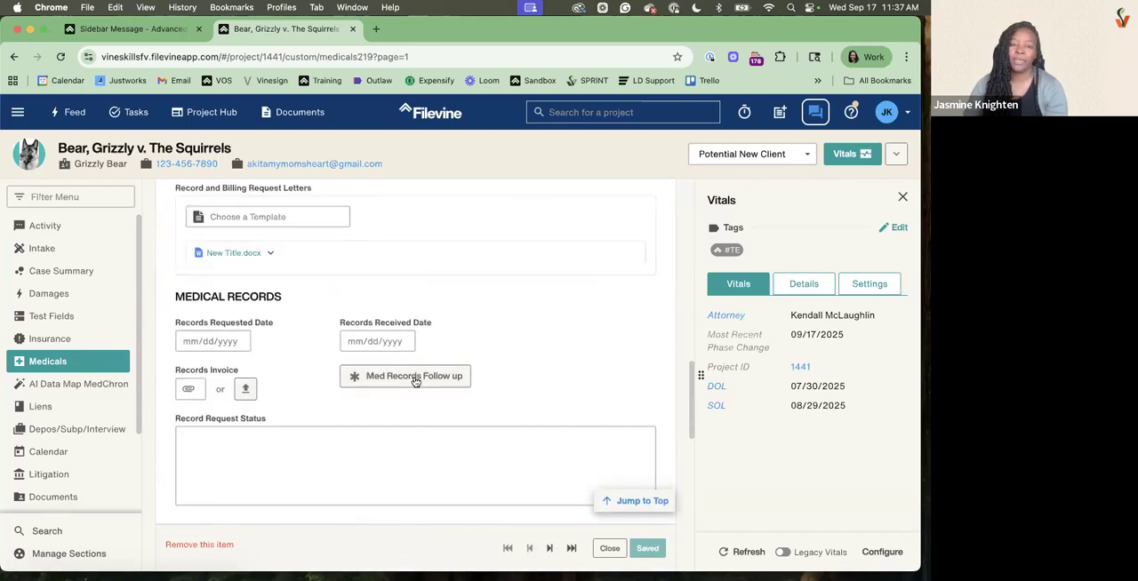
{"action": "left_click", "coordinate": [414, 378]}
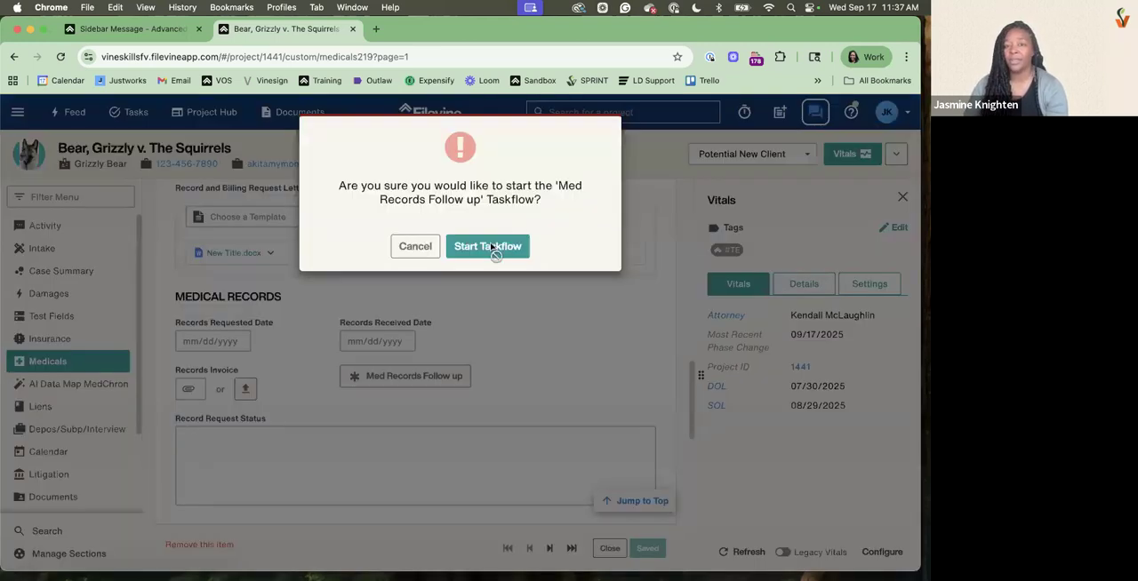
{"action": "left_click", "coordinate": [490, 246]}
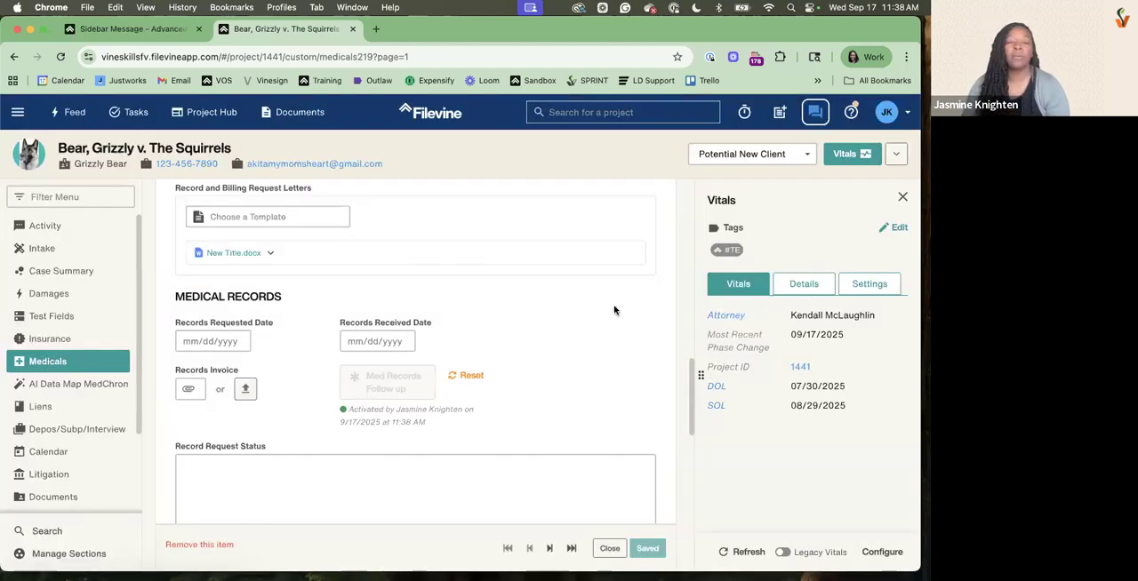
Check the Activity section for the tasks from the Taskflow button and view the records request task's details
{"action": "left_click", "coordinate": [75, 228]}
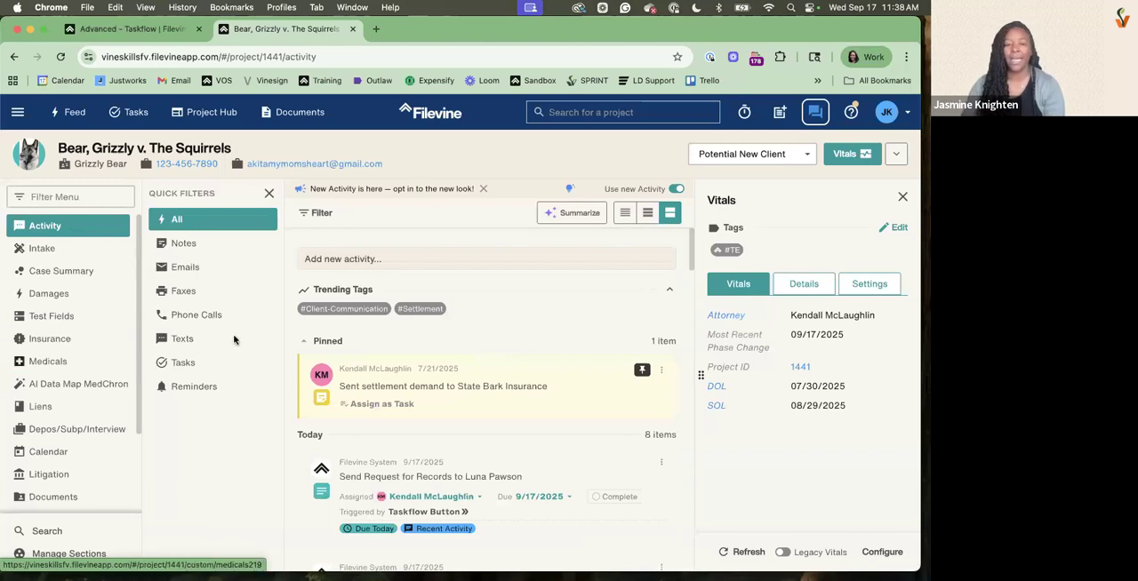
{"action": "scroll", "coordinate": [445, 373], "scroll_direction": "down", "scroll_amount": 5}
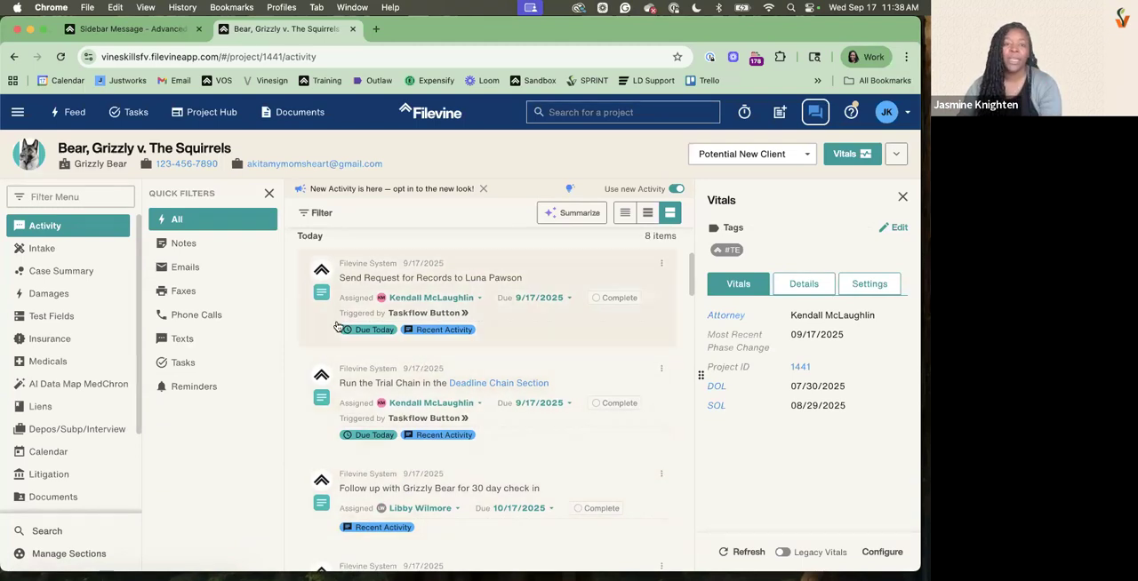
{"action": "triple_click", "coordinate": [378, 325]}
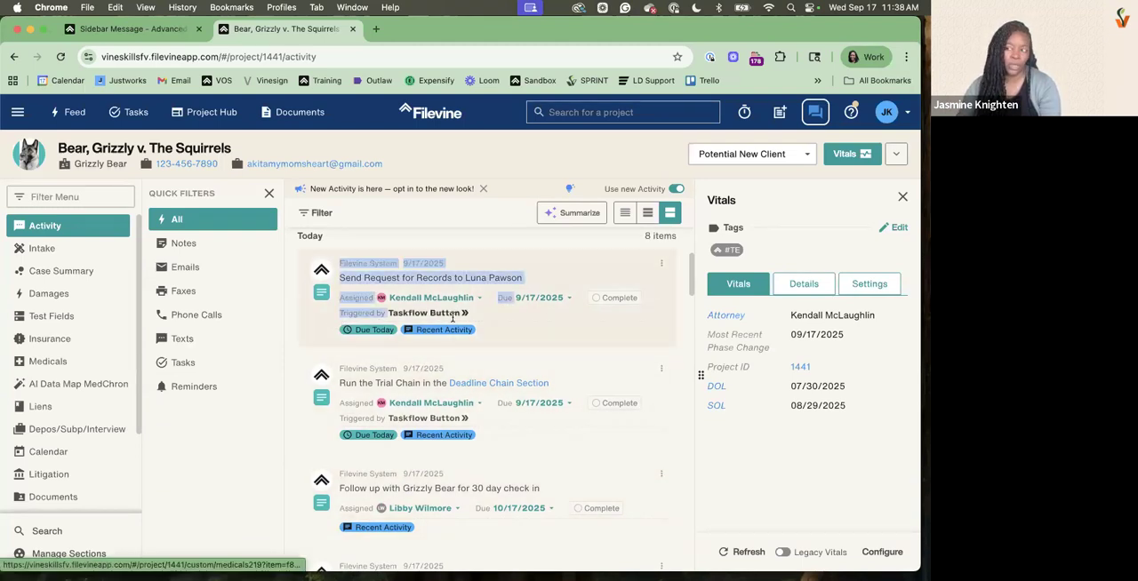
{"action": "left_click", "coordinate": [455, 318]}
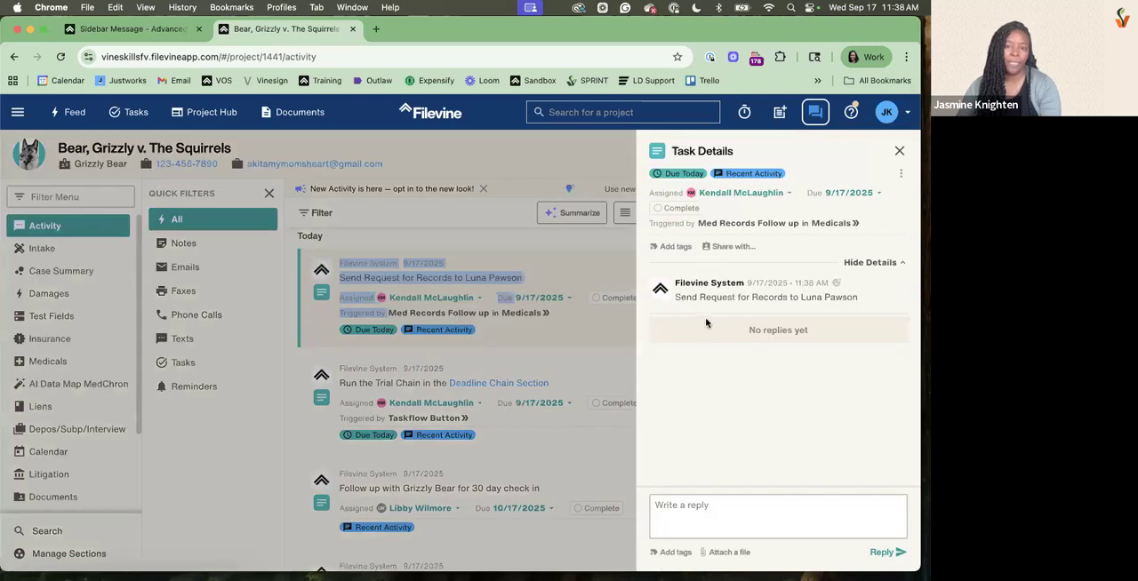
{"action": "left_click", "coordinate": [550, 340]}
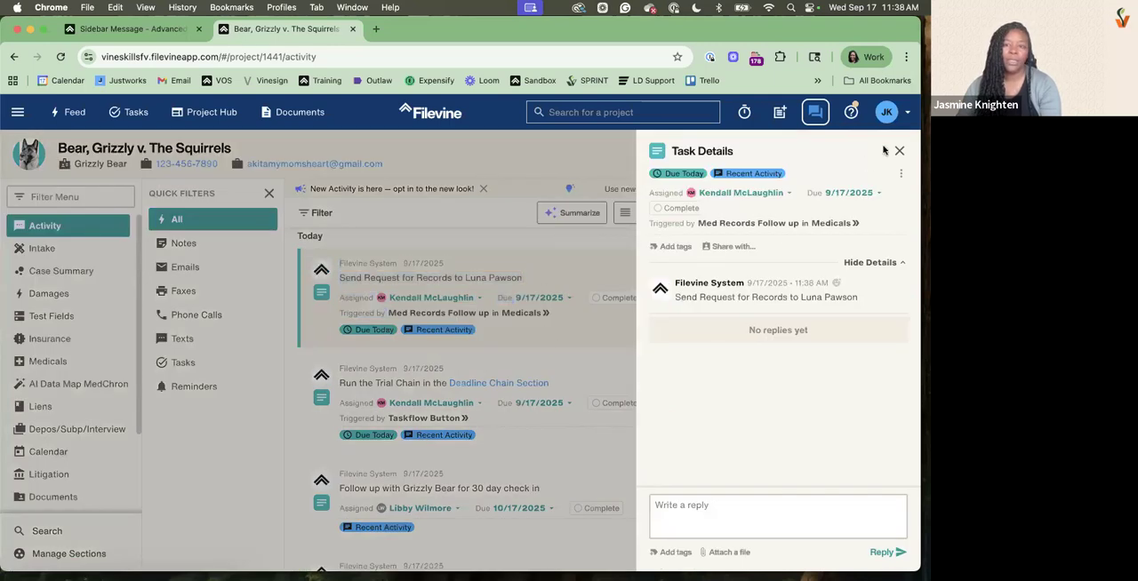
{"action": "left_click", "coordinate": [899, 153]}
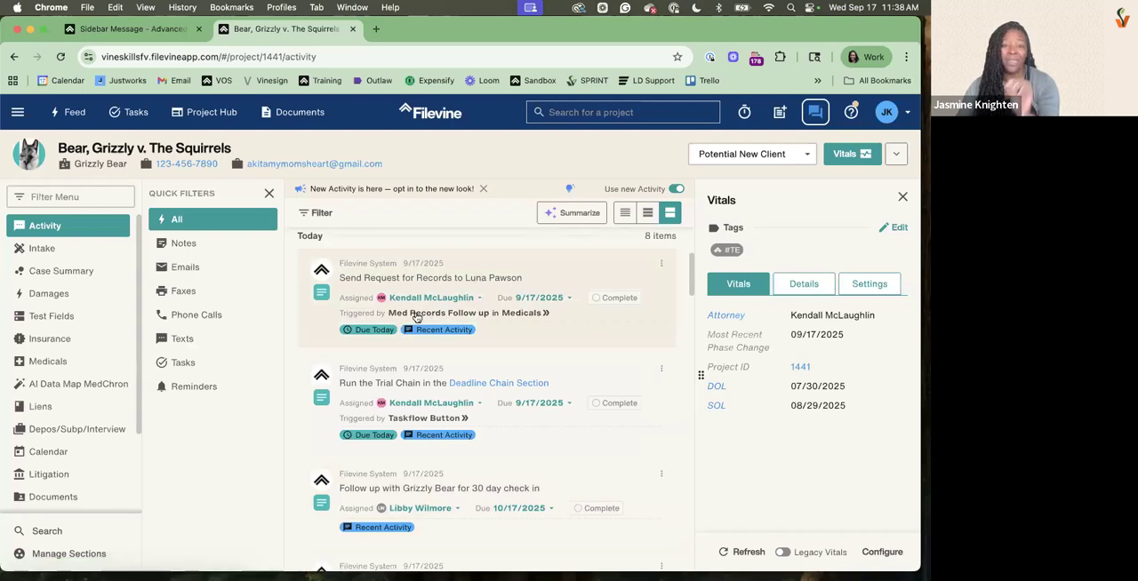
Follow the records request task's trigger link to its Medicals item and clear the search-results filter to view all providers
{"action": "left_click", "coordinate": [519, 314]}
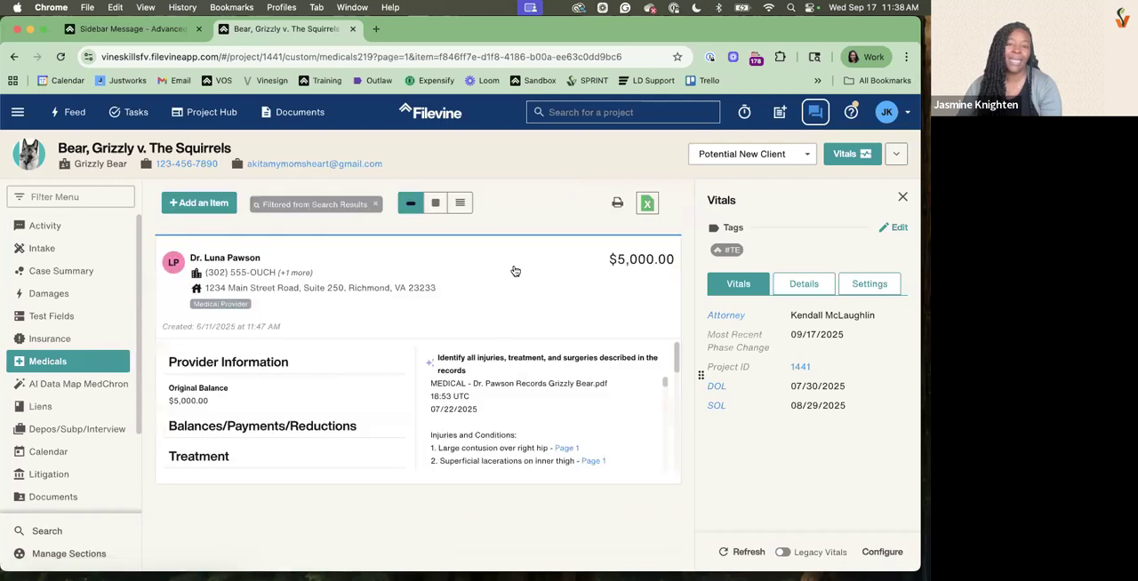
{"action": "left_click", "coordinate": [376, 206]}
{"action": "scroll", "coordinate": [306, 222], "scroll_direction": "down", "scroll_amount": 4}
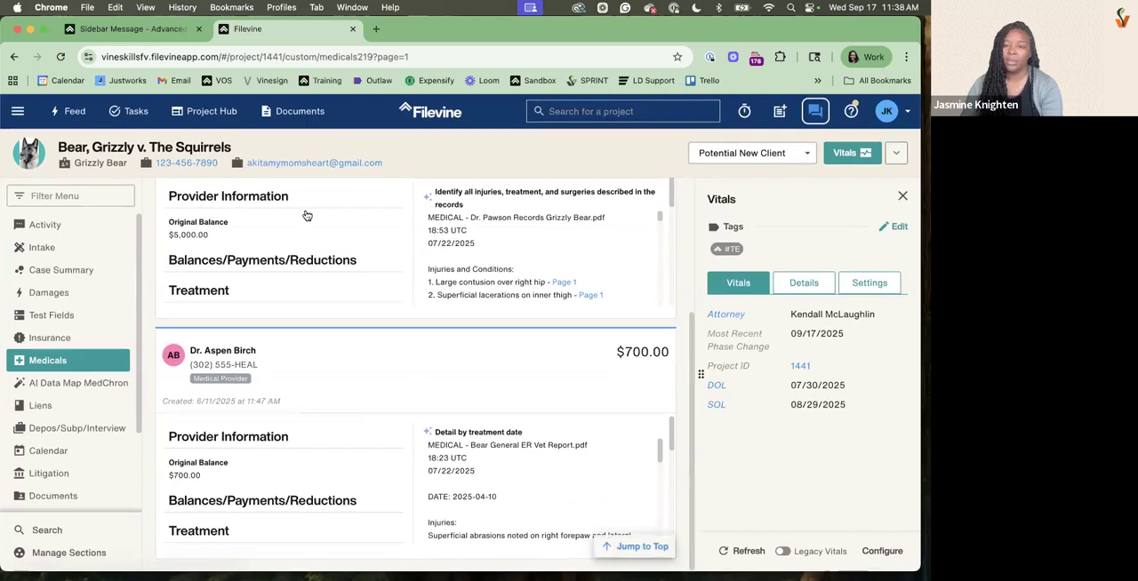
{"action": "scroll", "coordinate": [282, 330], "scroll_direction": "up", "scroll_amount": 5}
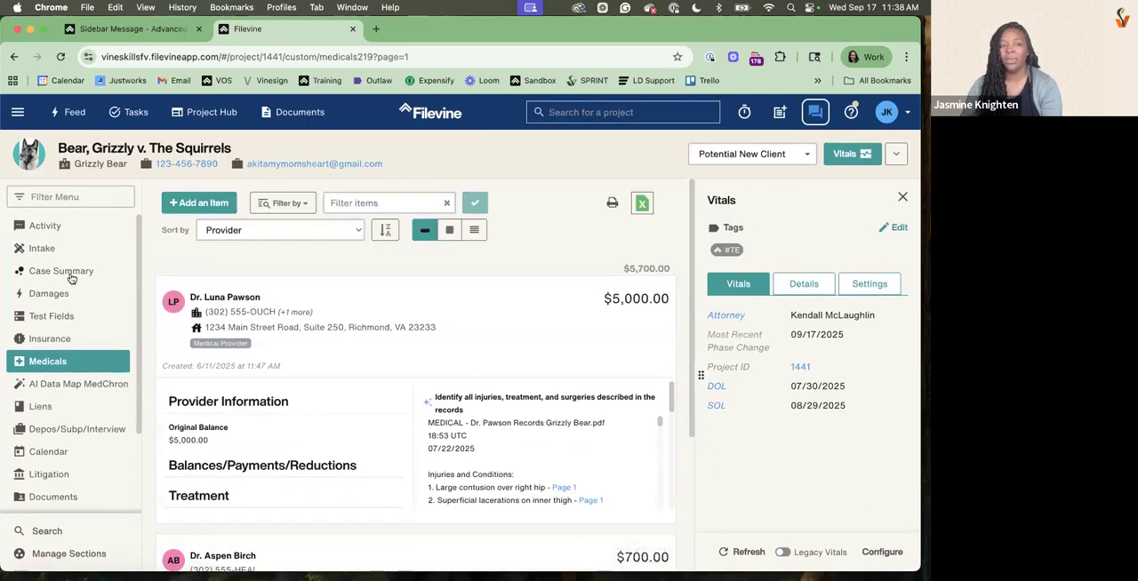
Return to the Activity section and mark the Send Request for Records task complete
{"action": "left_click", "coordinate": [44, 228]}
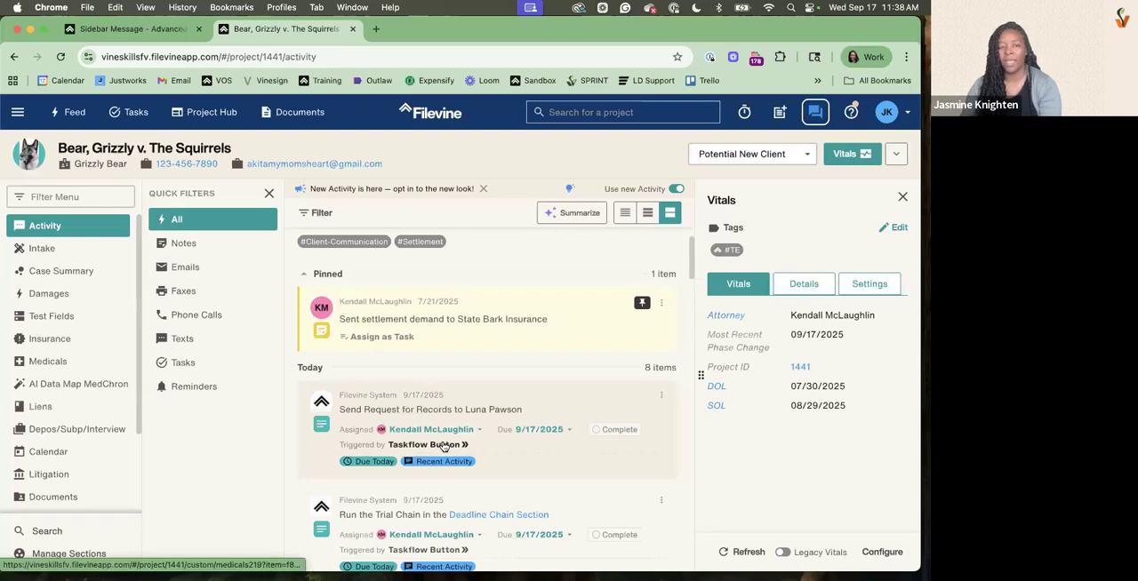
{"action": "scroll", "coordinate": [443, 446], "scroll_direction": "down", "scroll_amount": 2}
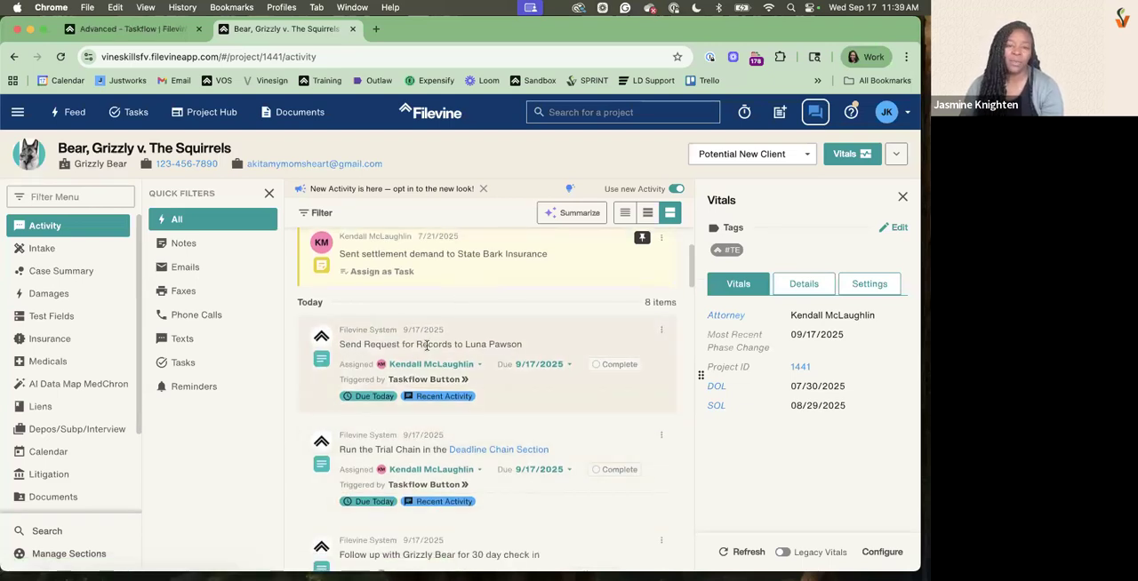
{"action": "left_click_drag", "start_coordinate": [345, 345], "coordinate": [451, 345]}
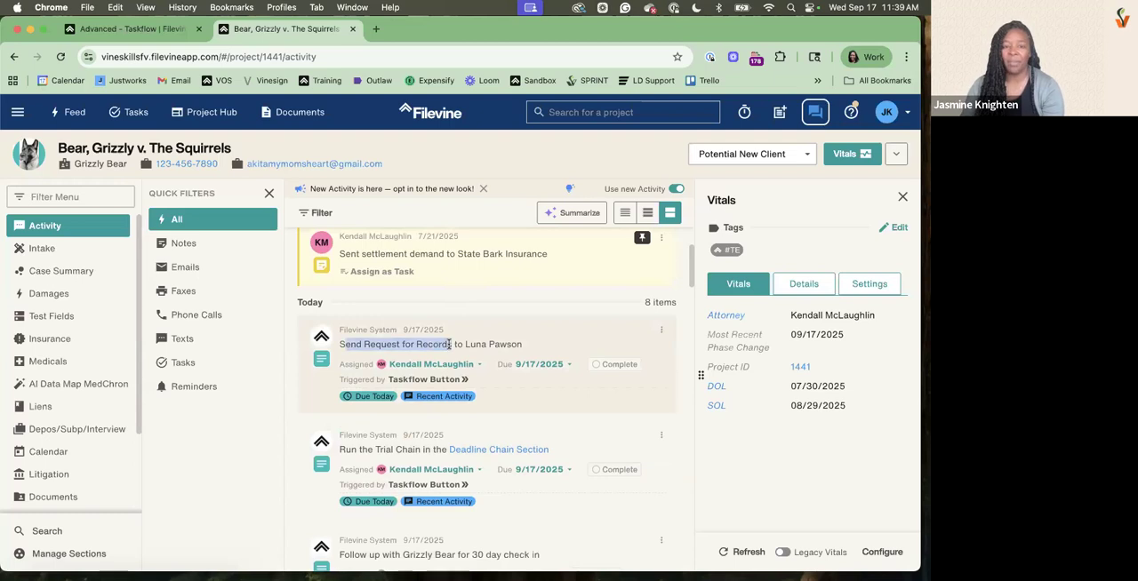
{"action": "left_click", "coordinate": [600, 369]}
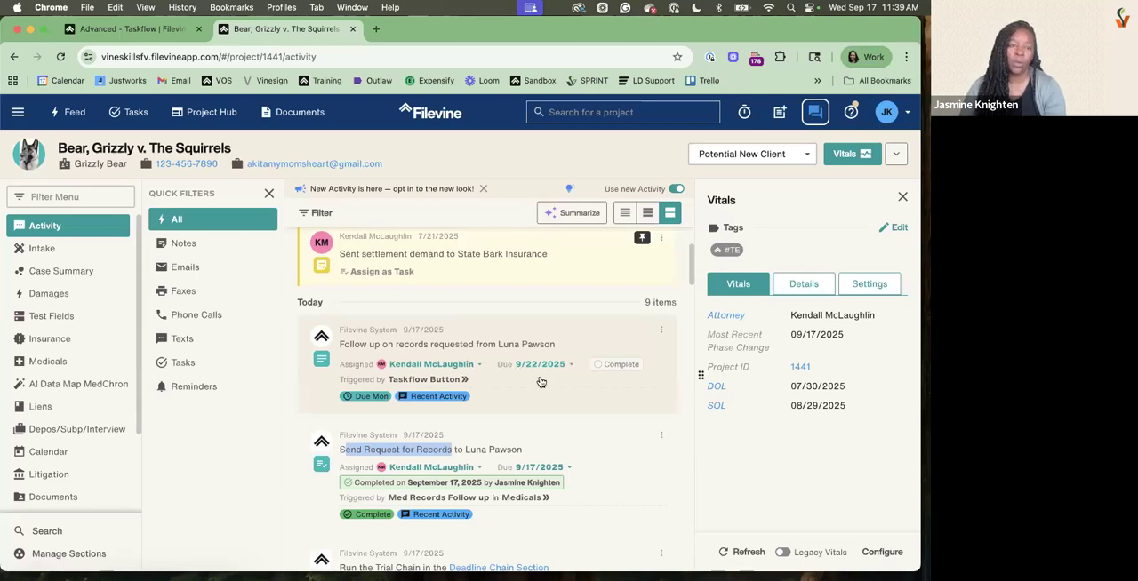
Open the global Tasks page, remove the Assigned to Me and due-date filters, and filter the incomplete tasks by the records tasks' assignee
{"action": "left_click", "coordinate": [117, 119]}
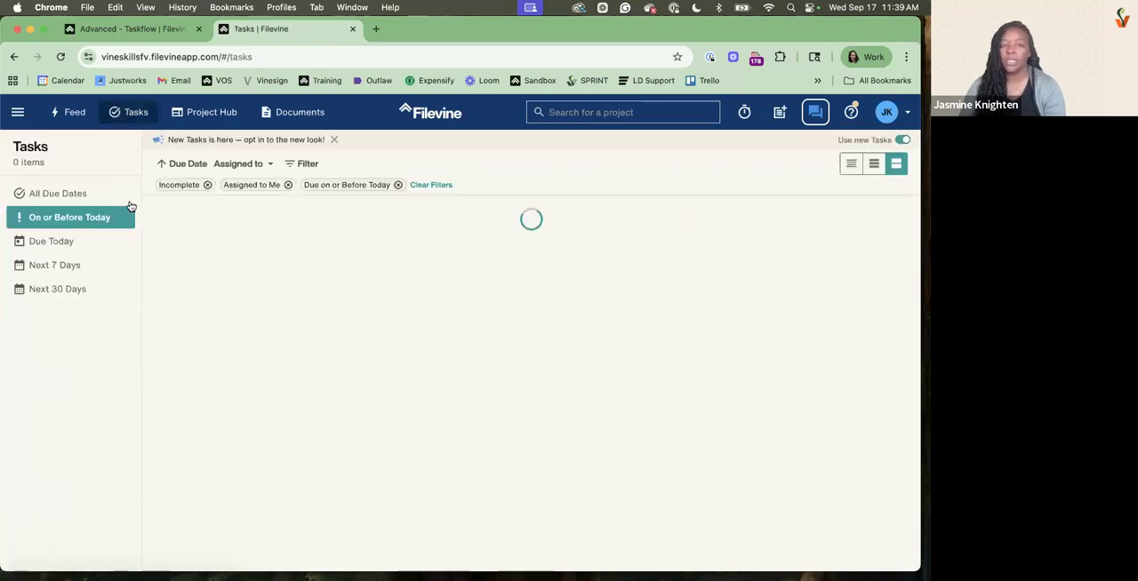
{"action": "left_click", "coordinate": [288, 185]}
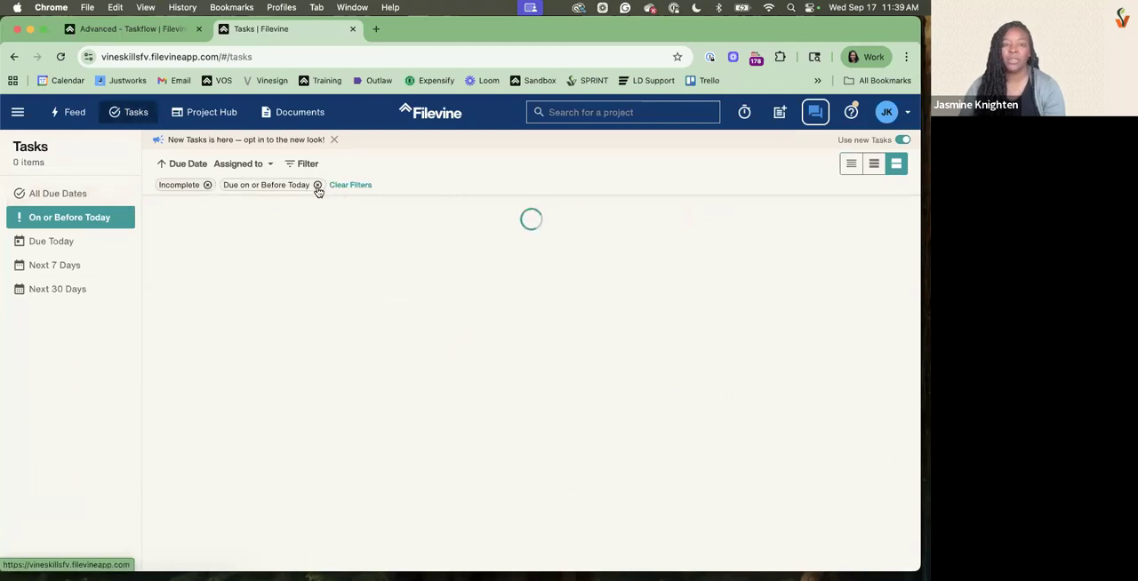
{"action": "left_click", "coordinate": [209, 184]}
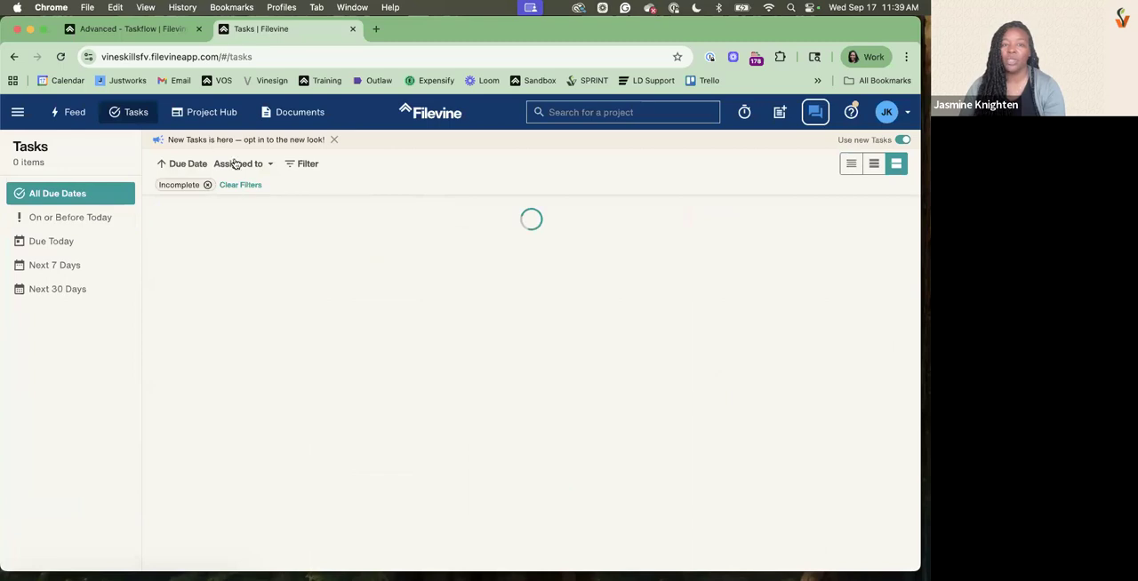
{"action": "left_click", "coordinate": [302, 165]}
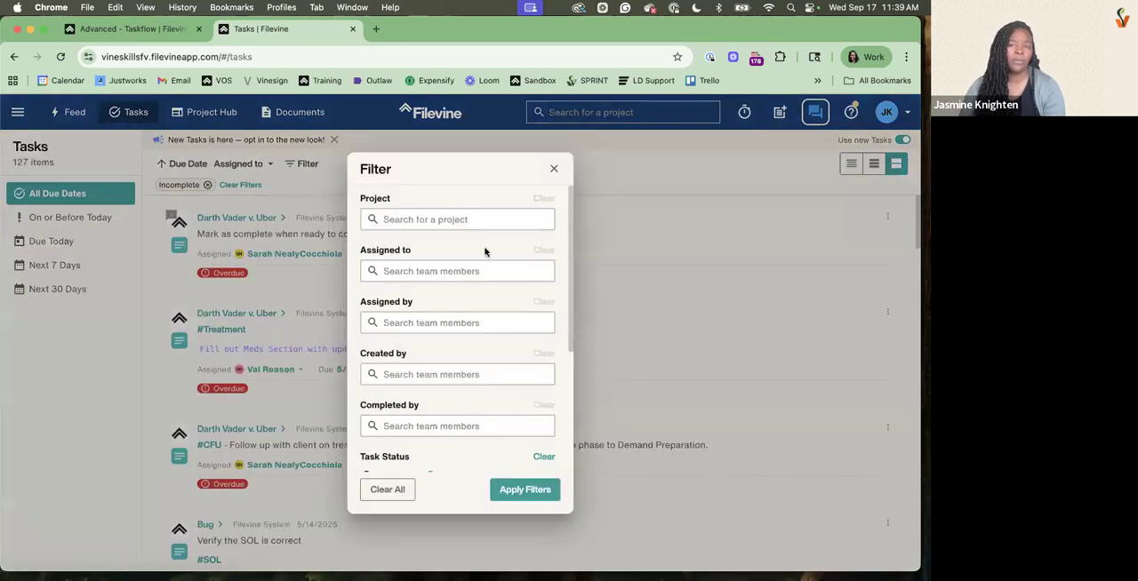
{"action": "left_click", "coordinate": [450, 264]}
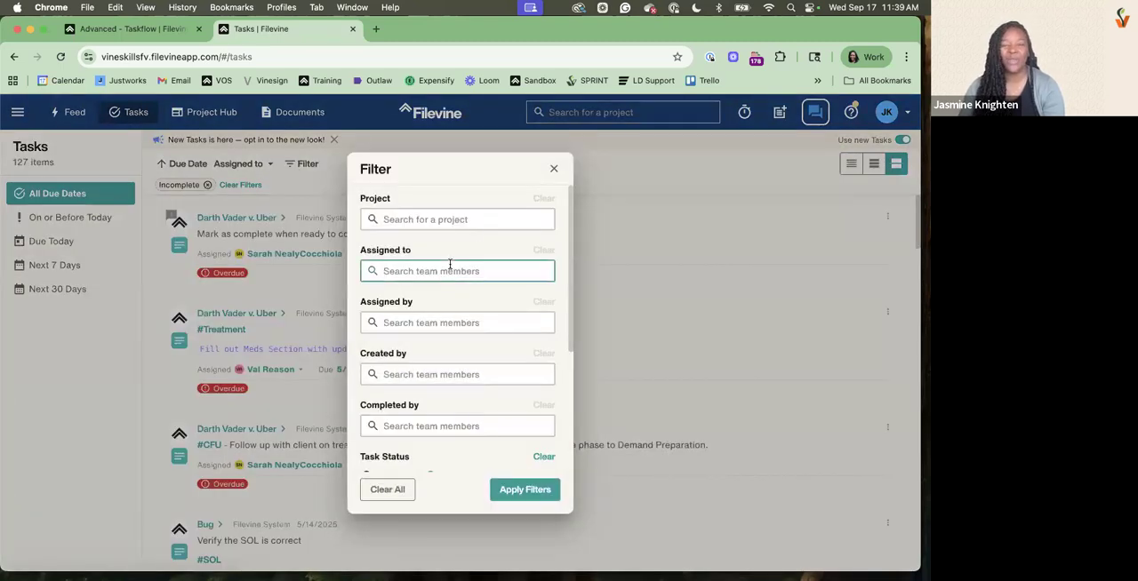
{"action": "type", "text": "kend"}
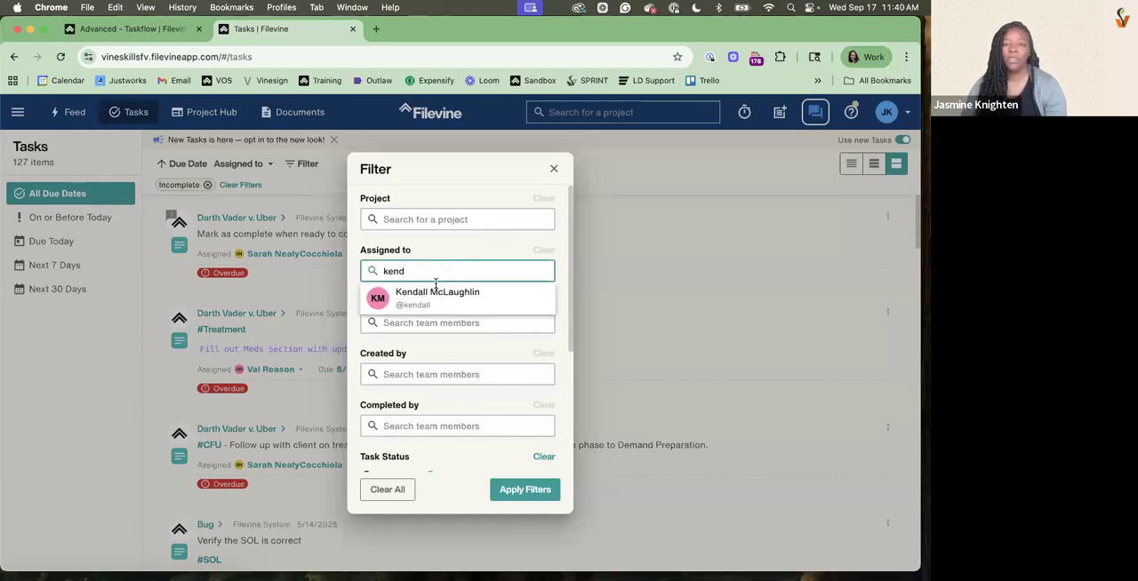
{"action": "left_click", "coordinate": [405, 296]}
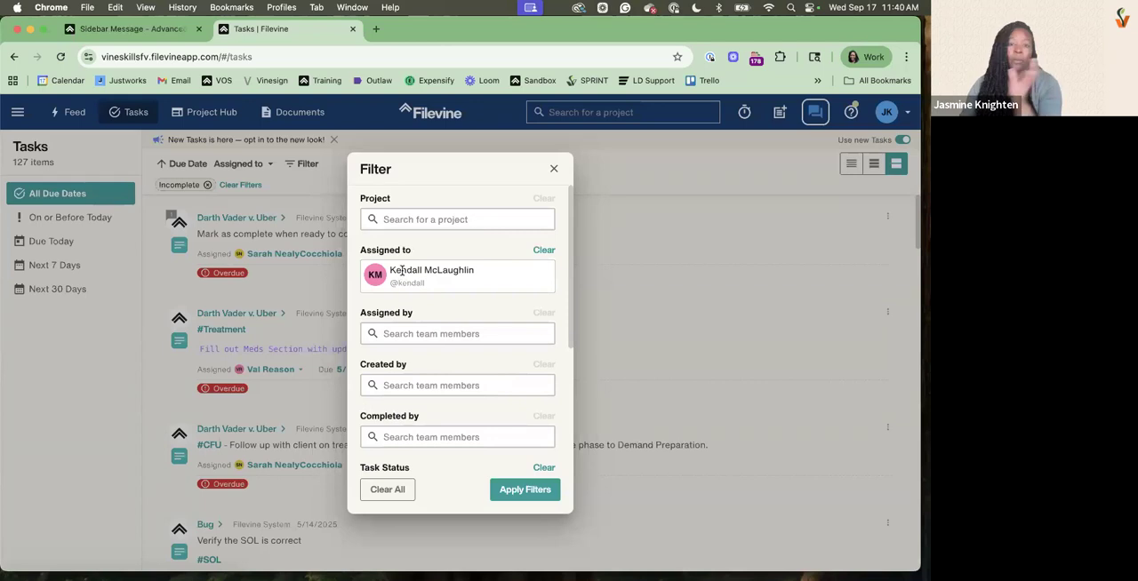
{"action": "left_click", "coordinate": [513, 490]}
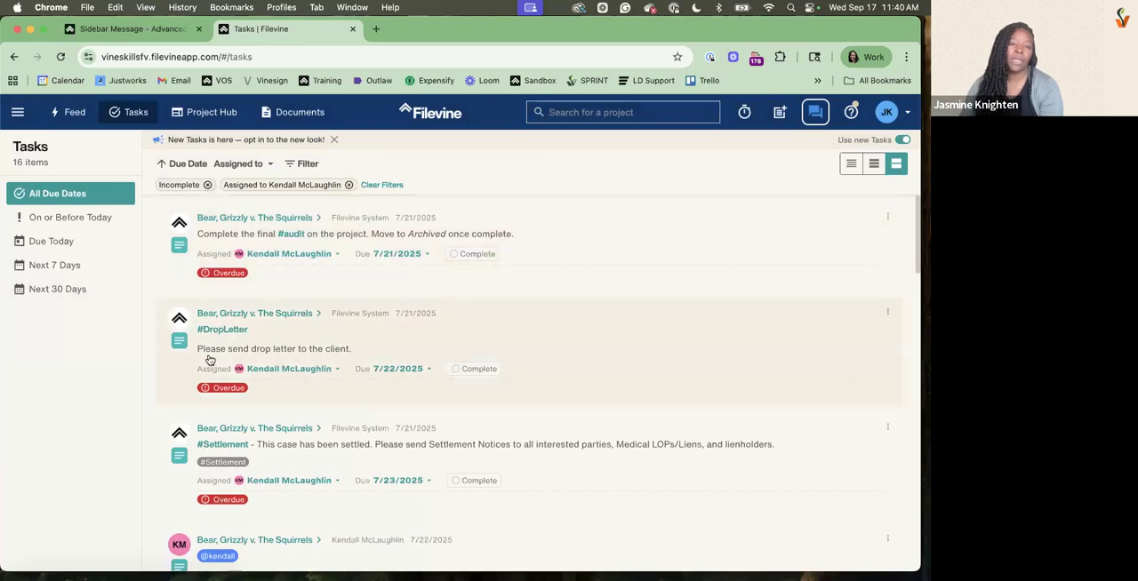
Review the assignee's filtered tasks, open the project from the records follow-up task, and check the Taskflow tasks in its Activity
{"action": "scroll", "coordinate": [264, 406], "scroll_direction": "down", "scroll_amount": 3}
{"action": "scroll", "coordinate": [263, 407], "scroll_direction": "down", "scroll_amount": 5}
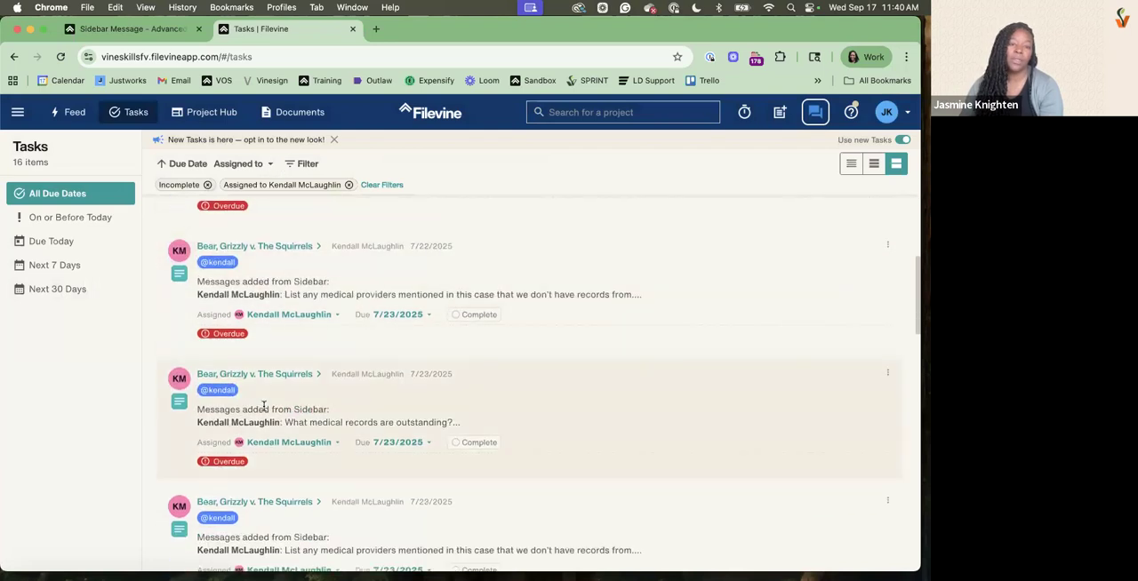
{"action": "scroll", "coordinate": [263, 410], "scroll_direction": "down", "scroll_amount": 10}
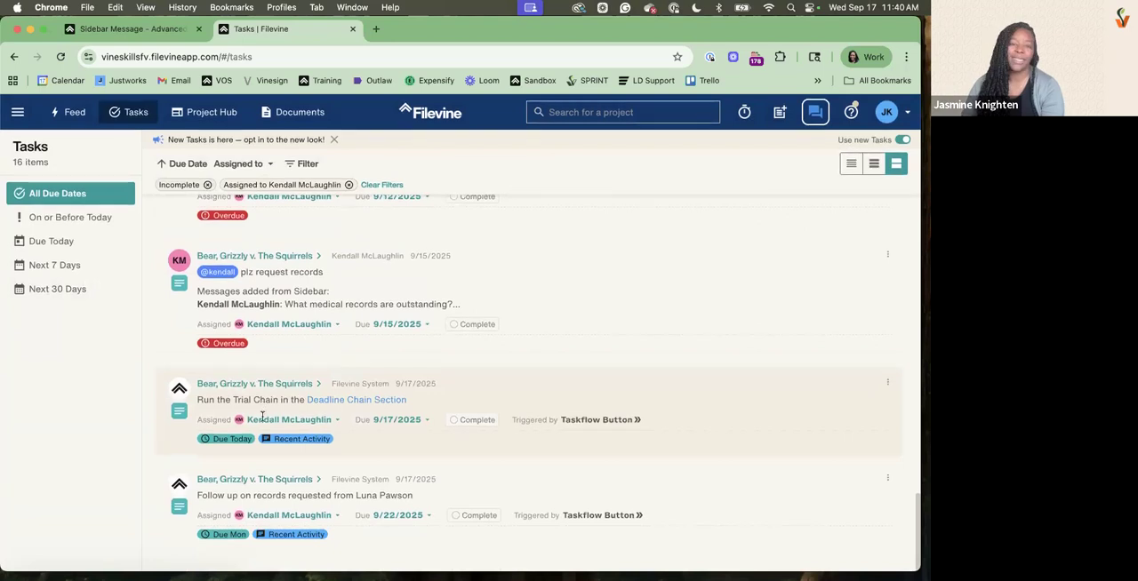
{"action": "scroll", "coordinate": [264, 409], "scroll_direction": "up", "scroll_amount": 10}
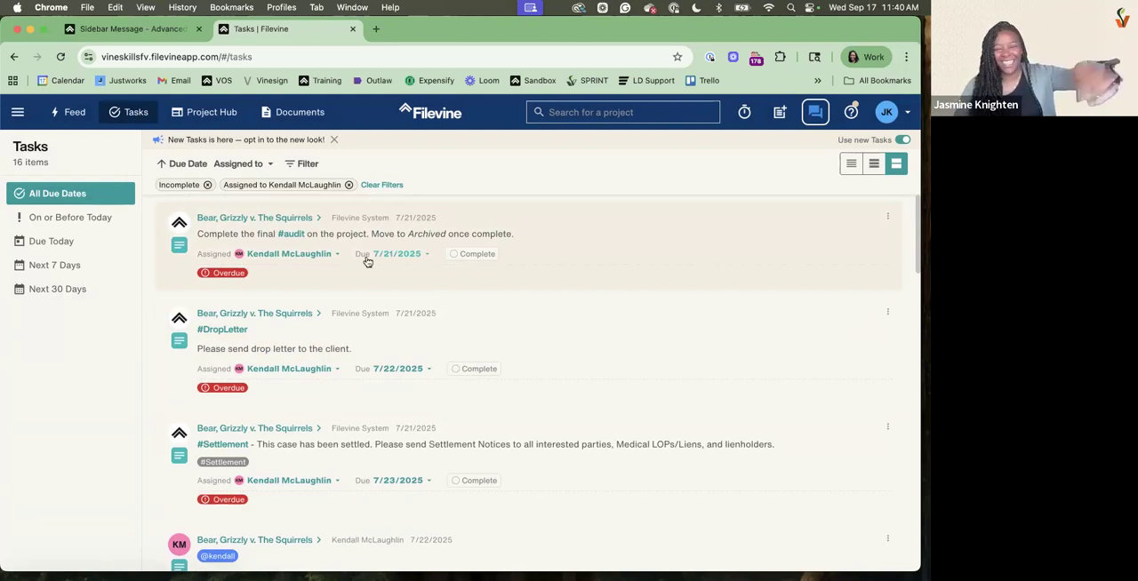
{"action": "scroll", "coordinate": [385, 265], "scroll_direction": "down", "scroll_amount": 8}
{"action": "scroll", "coordinate": [385, 266], "scroll_direction": "up", "scroll_amount": 8}
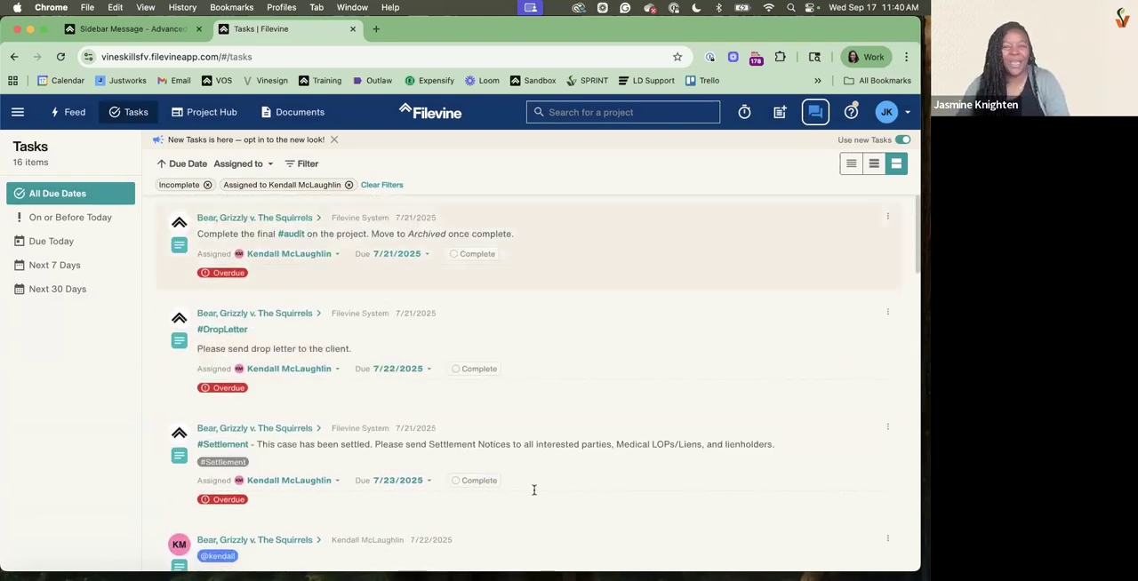
{"action": "scroll", "coordinate": [383, 507], "scroll_direction": "down", "scroll_amount": 15}
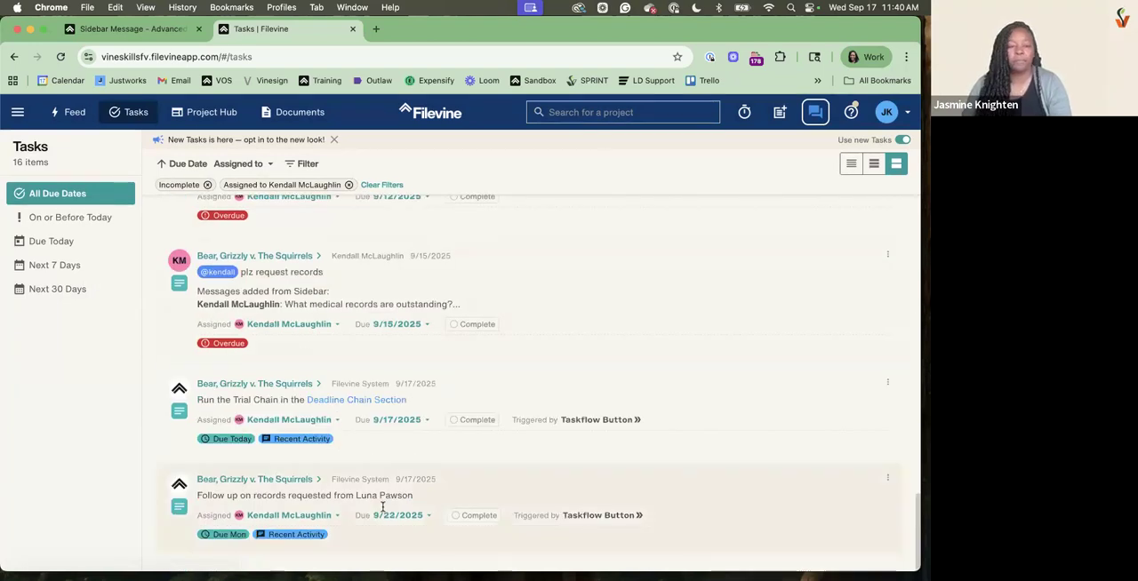
{"action": "left_click", "coordinate": [272, 479]}
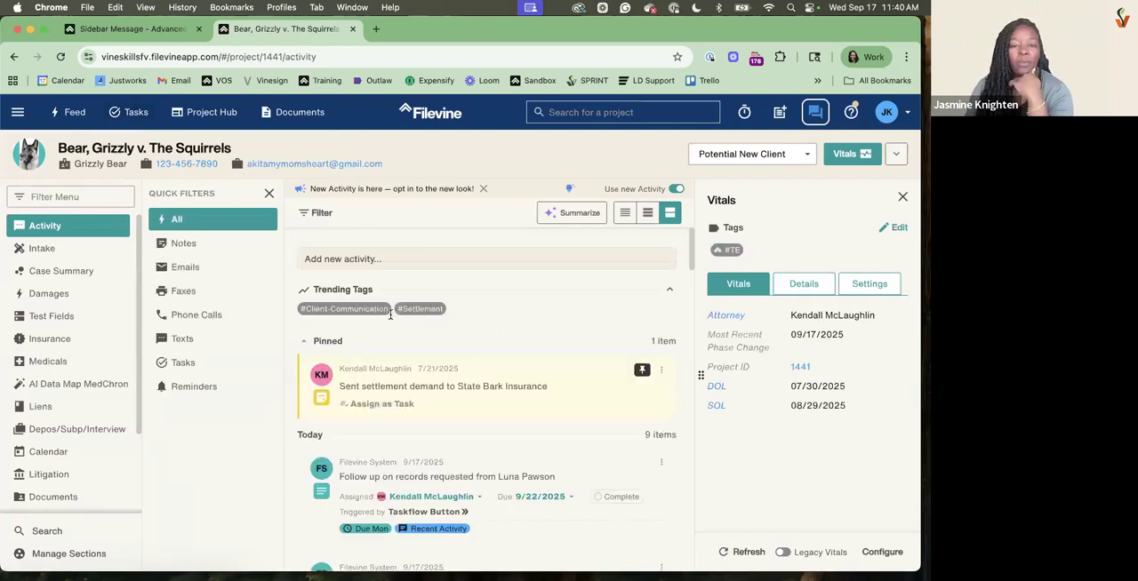
{"action": "scroll", "coordinate": [390, 315], "scroll_direction": "down", "scroll_amount": 5}
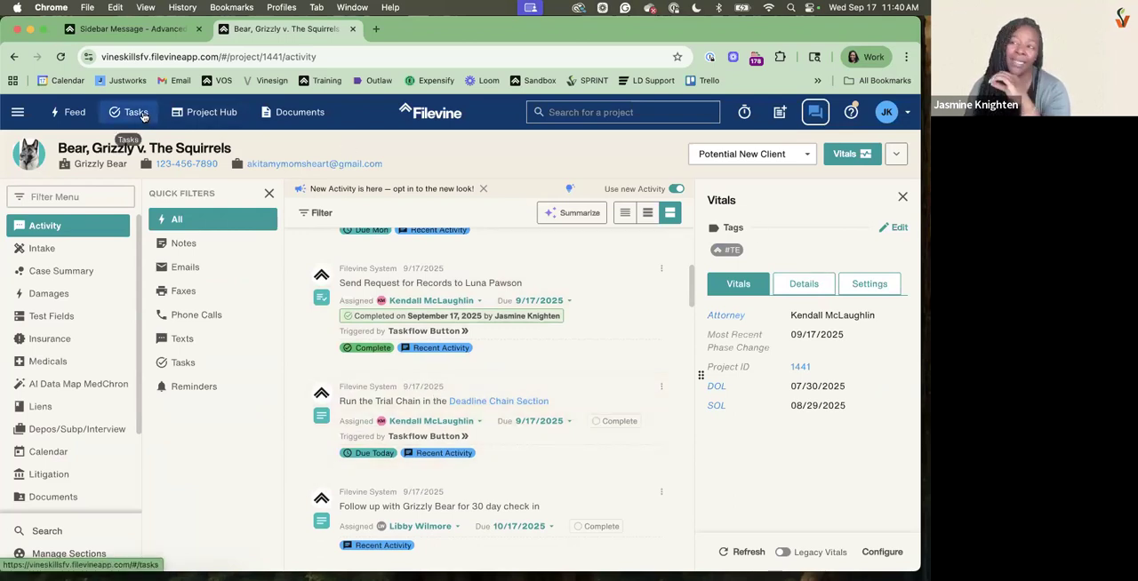
Reopen the Tasks page, remove the Assigned to Me filter, and switch the new Tasks view off and on again
{"action": "left_click", "coordinate": [138, 113]}
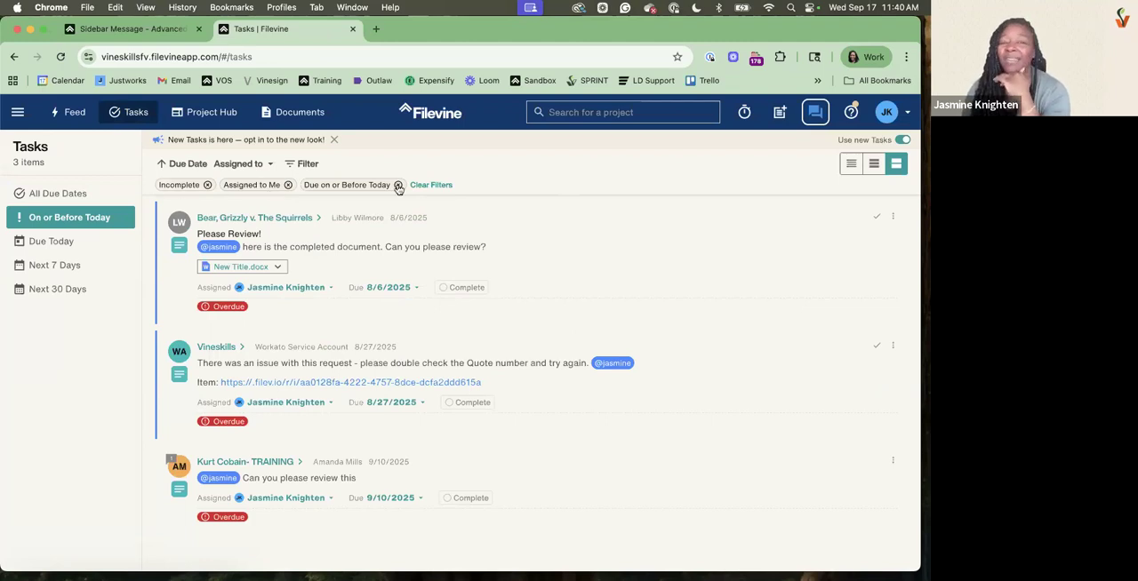
{"action": "left_click", "coordinate": [287, 185]}
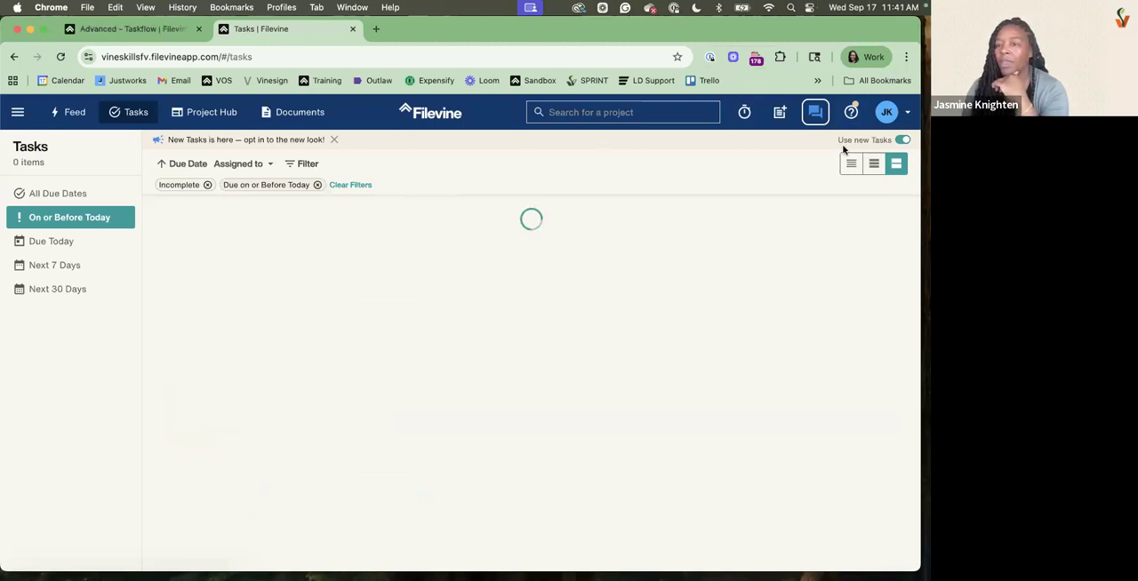
{"action": "triple_click", "coordinate": [887, 143]}
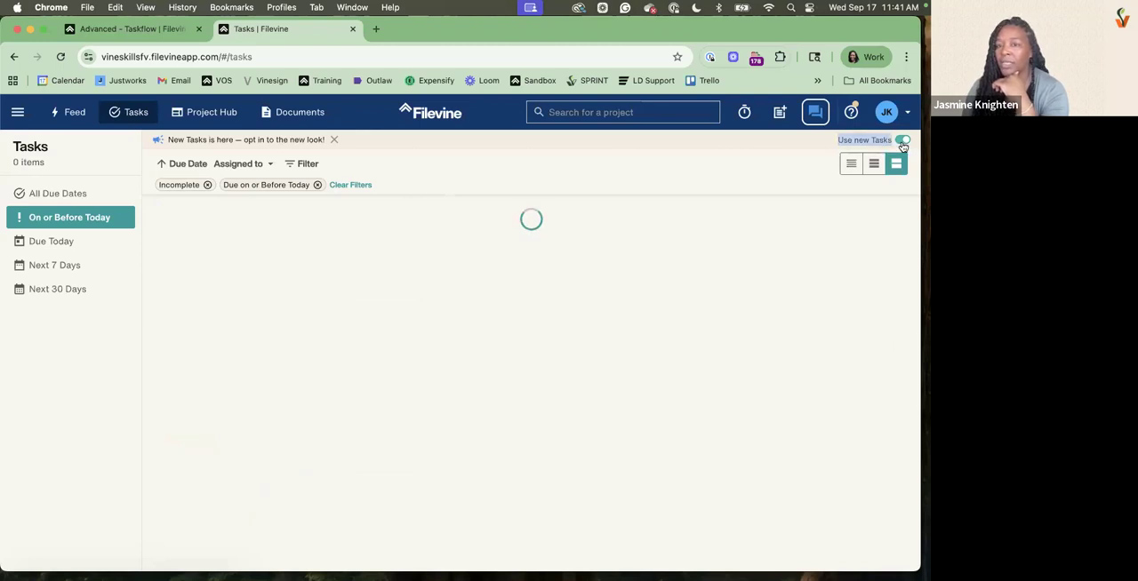
{"action": "left_click", "coordinate": [902, 142]}
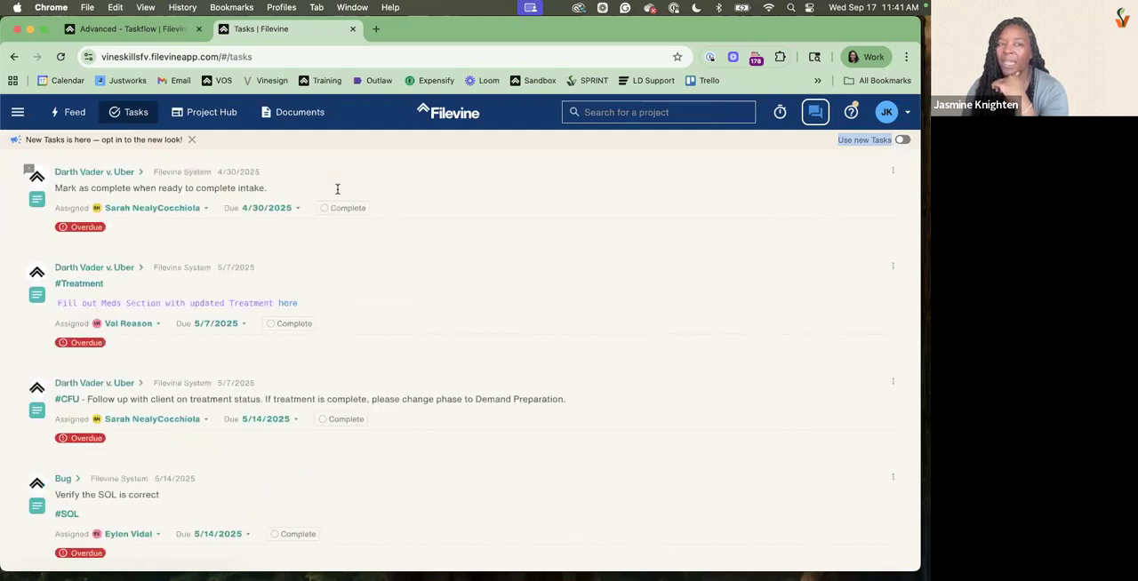
{"action": "left_click", "coordinate": [900, 140]}
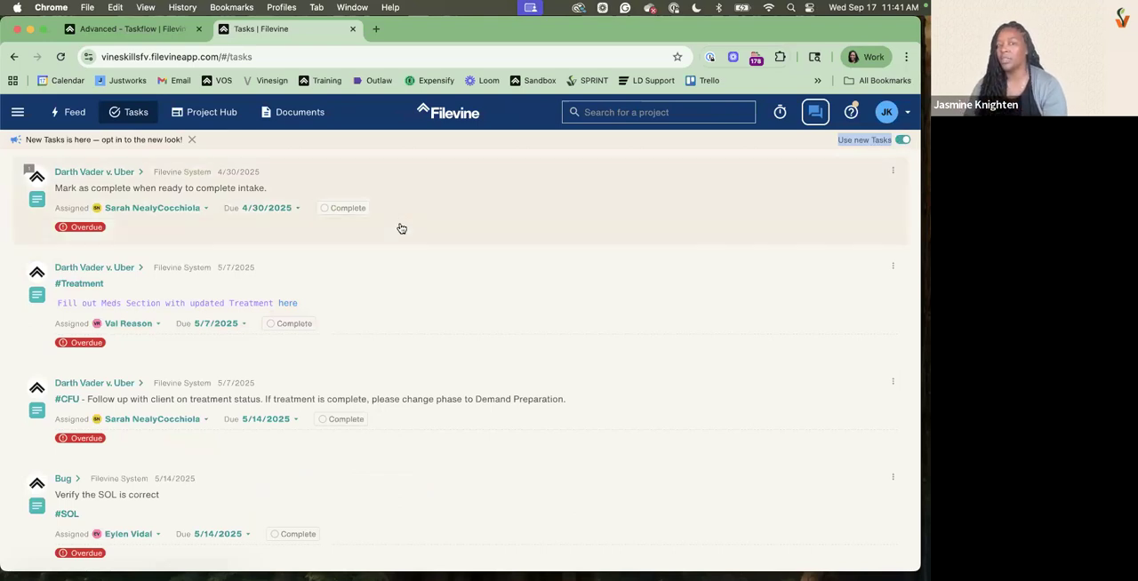
Try to leave the Tasks page by going back to the project and opening the Project Hub
{"action": "left_click", "coordinate": [183, 120]}
{"action": "left_click", "coordinate": [15, 57]}
{"action": "left_click", "coordinate": [15, 57]}
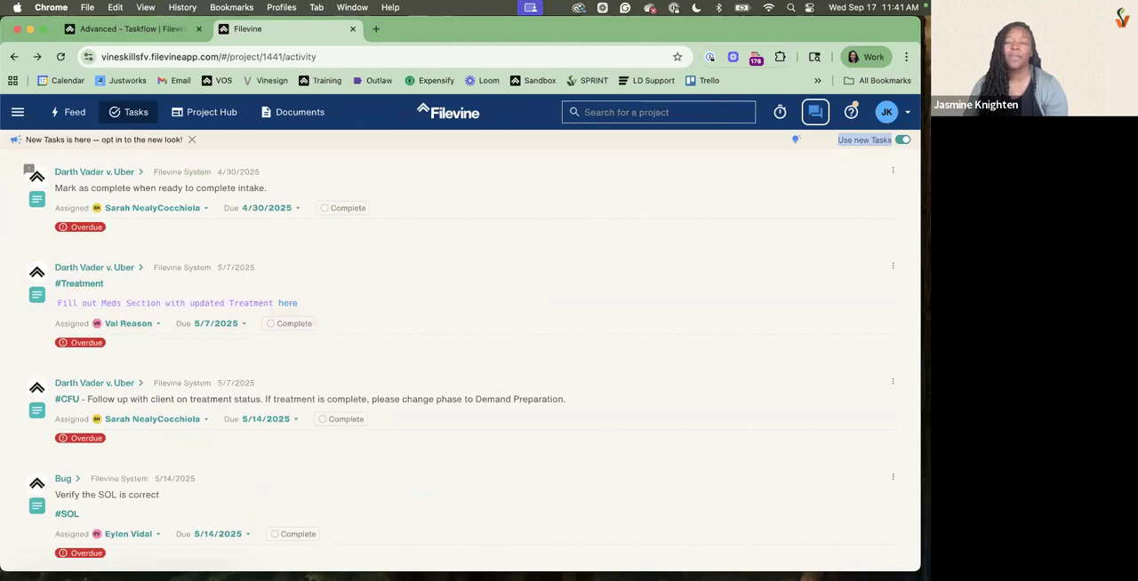
{"action": "left_click", "coordinate": [204, 116]}
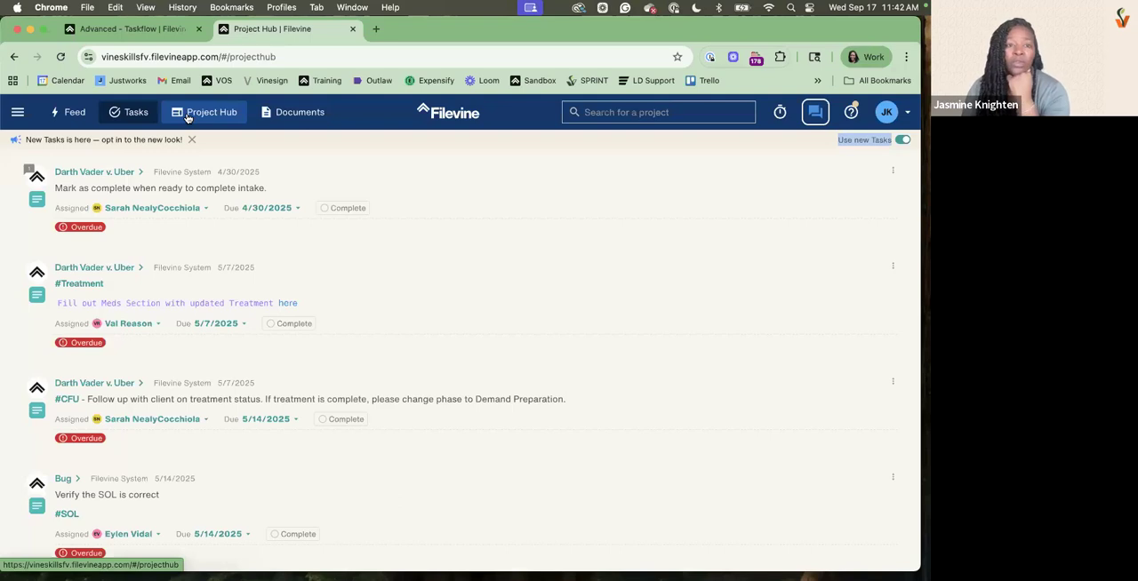
Switch to the Advanced settings and open the Reminder Schedules for the Vineskills org
{"action": "left_click", "coordinate": [146, 31]}
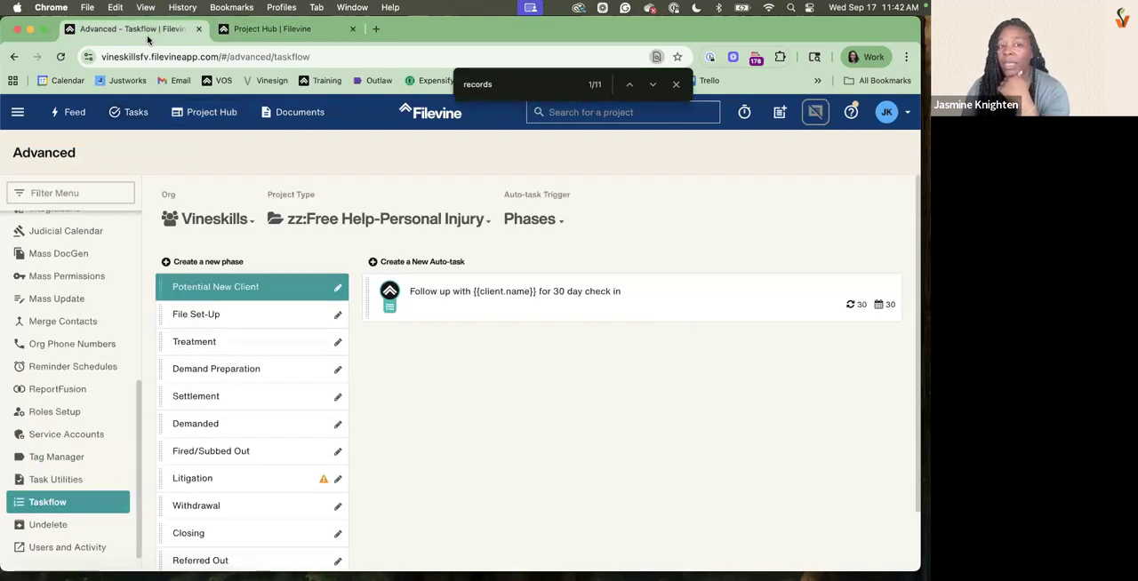
{"action": "left_click", "coordinate": [76, 369]}
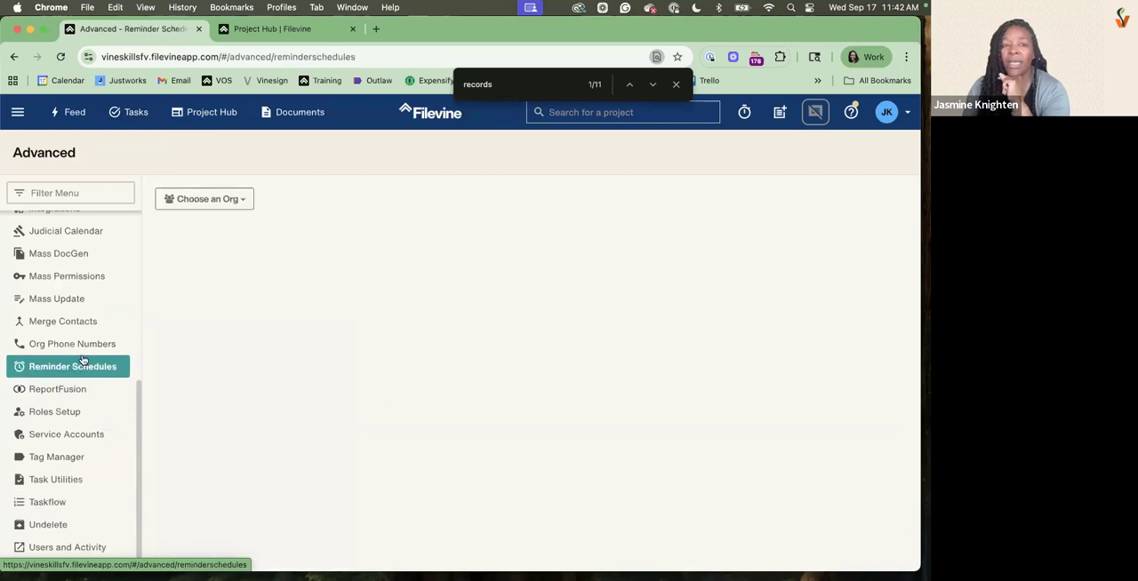
{"action": "left_click", "coordinate": [235, 203]}
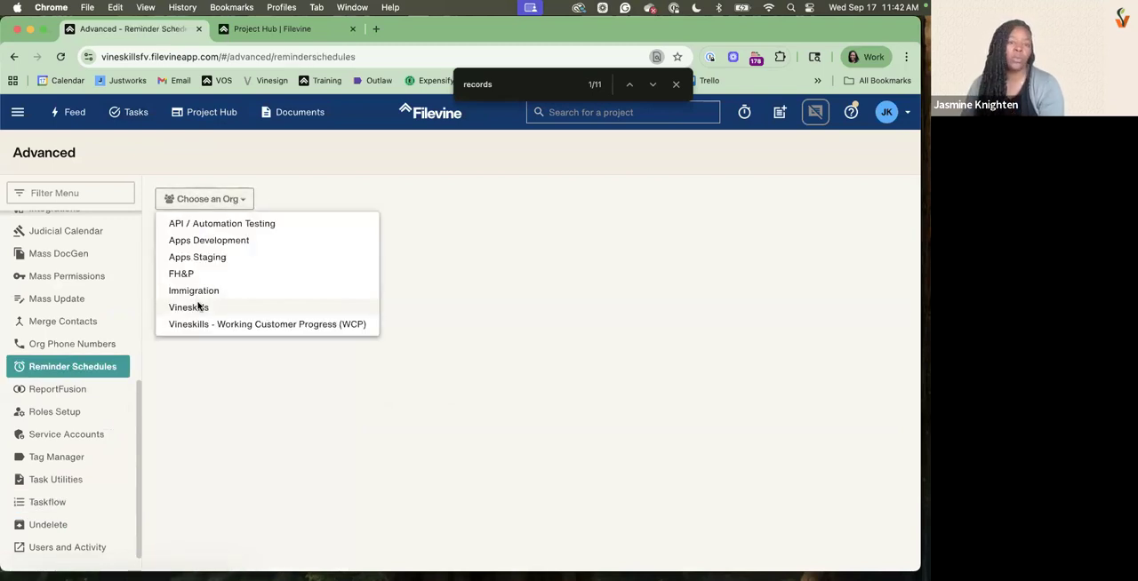
{"action": "left_click", "coordinate": [197, 304]}
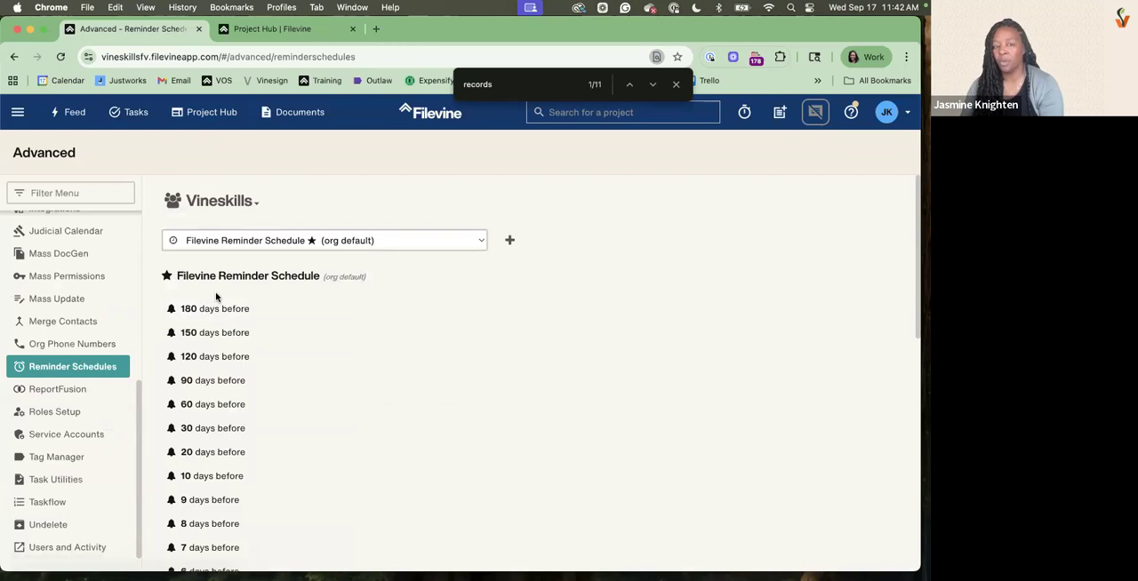
Select the 90/60/30/10/7/3/2/1 reminder schedule and examine its list of reminders before and after the due date
{"action": "left_click", "coordinate": [444, 241]}
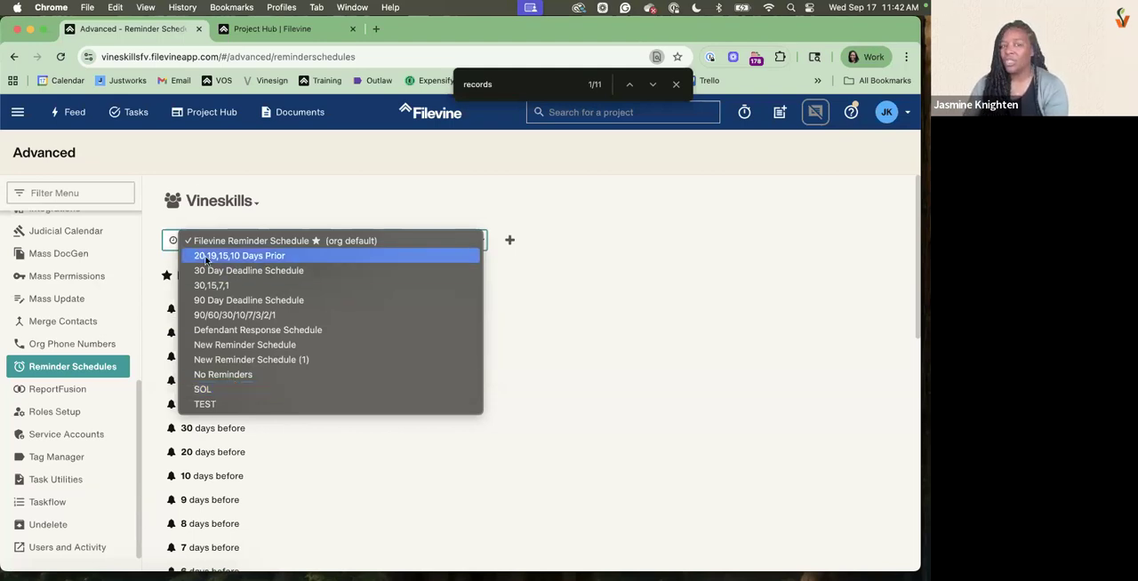
{"action": "left_click", "coordinate": [214, 315]}
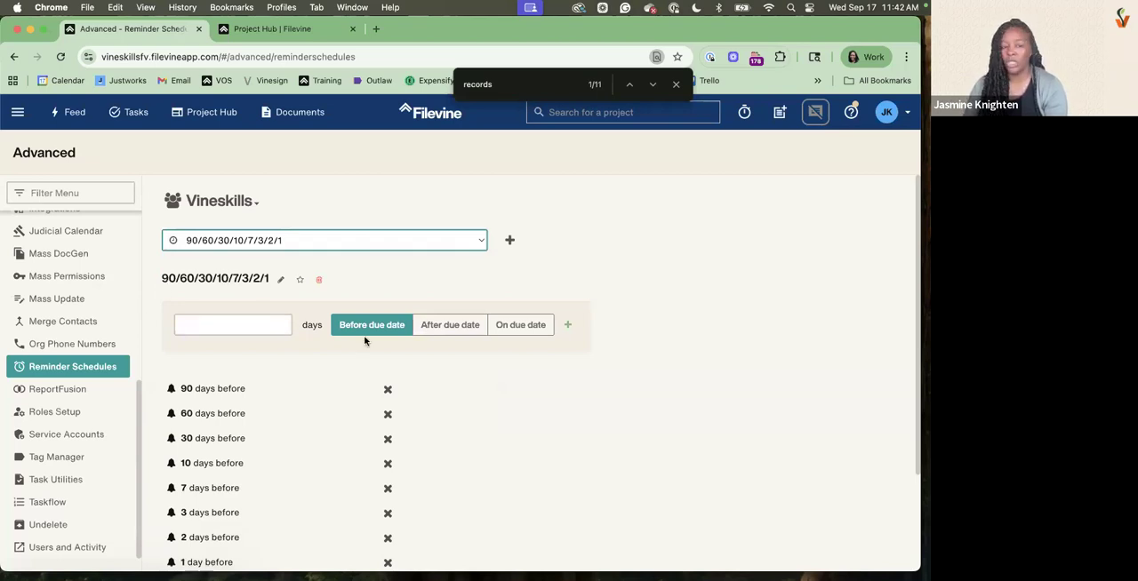
{"action": "scroll", "coordinate": [364, 335], "scroll_direction": "down", "scroll_amount": 2}
{"action": "scroll", "coordinate": [310, 370], "scroll_direction": "down", "scroll_amount": 1}
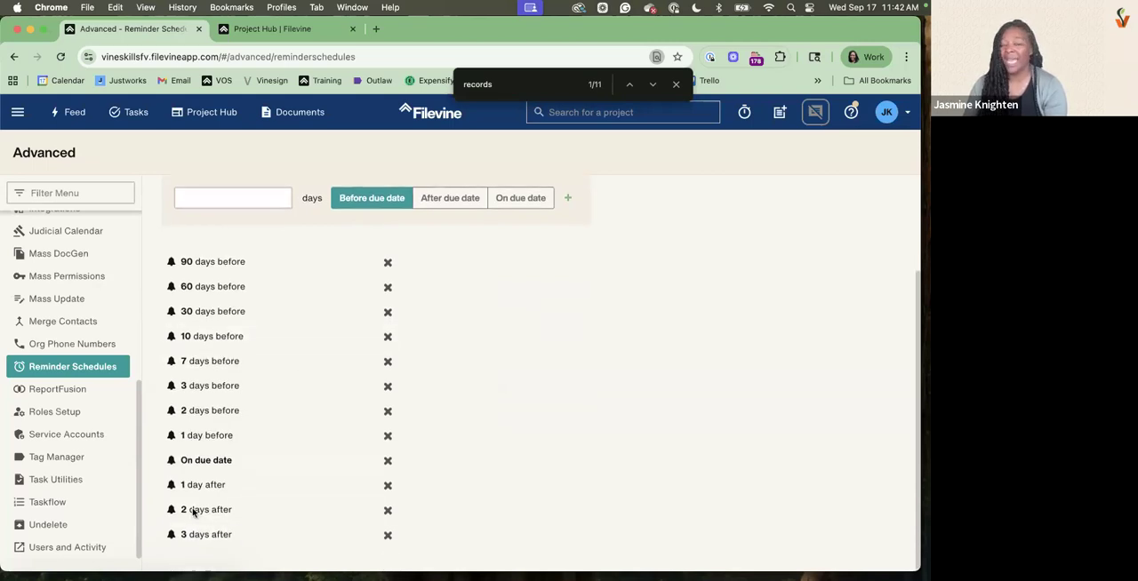
Create a new reminder schedule and rename it 45/15/5
{"action": "scroll", "coordinate": [193, 510], "scroll_direction": "up", "scroll_amount": 3}
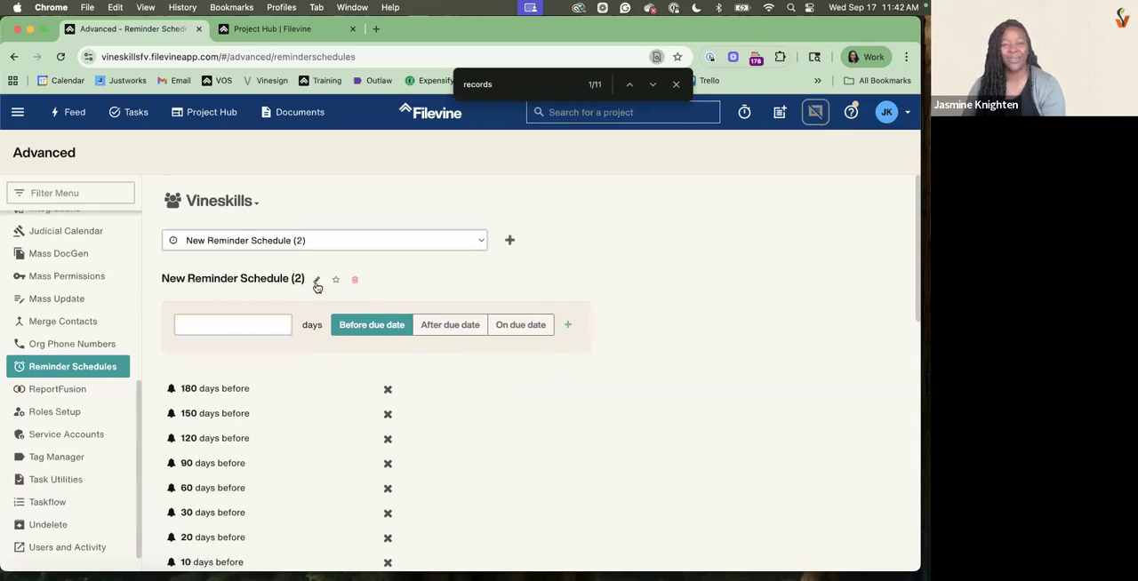
{"action": "left_click", "coordinate": [316, 281]}
{"action": "left_click", "coordinate": [508, 282]}
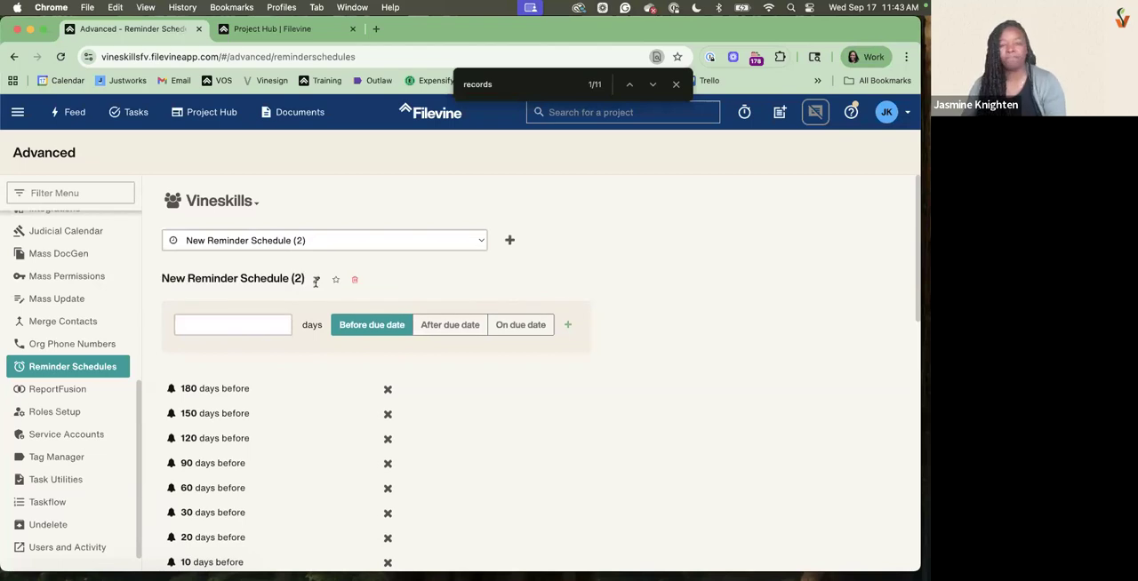
{"action": "left_click", "coordinate": [316, 281]}
{"action": "type", "text": "45/15/5"}
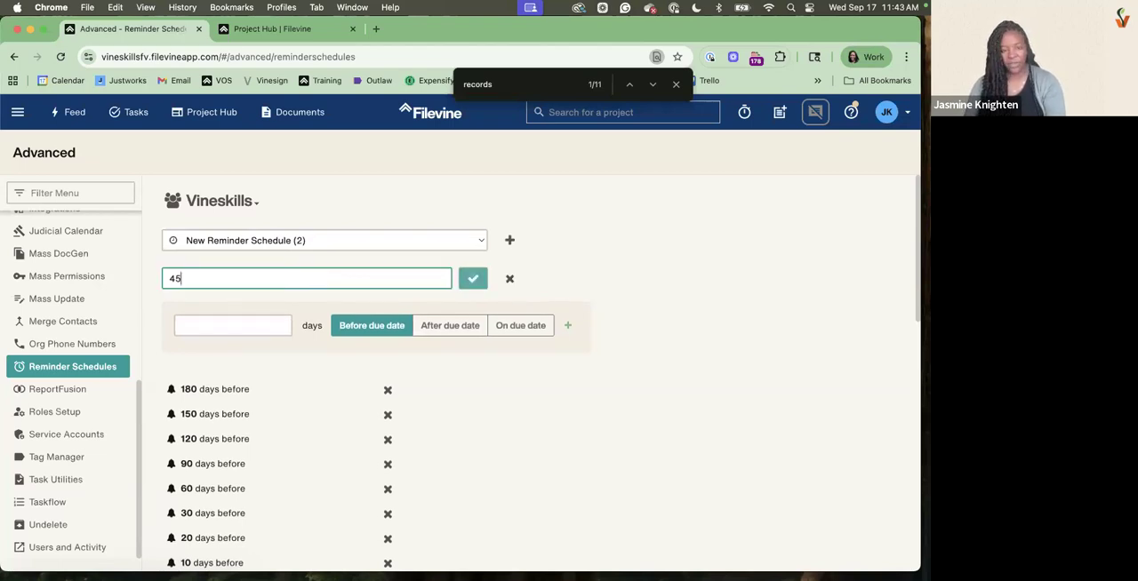
{"action": "left_click", "coordinate": [481, 282]}
Delete all reminders in the 45/15/5 schedule that fall earlier than 5 days before the due date
{"action": "scroll", "coordinate": [409, 322], "scroll_direction": "down", "scroll_amount": 2}
{"action": "left_click", "coordinate": [388, 323]}
{"action": "left_click", "coordinate": [387, 324]}
{"action": "left_click", "coordinate": [387, 324]}
{"action": "left_click", "coordinate": [387, 324]}
{"action": "left_click", "coordinate": [387, 324]}
{"action": "left_click", "coordinate": [388, 324]}
{"action": "left_click", "coordinate": [387, 324]}
{"action": "left_click", "coordinate": [388, 324]}
{"action": "left_click", "coordinate": [388, 324]}
{"action": "left_click", "coordinate": [388, 323]}
{"action": "left_click", "coordinate": [388, 324]}
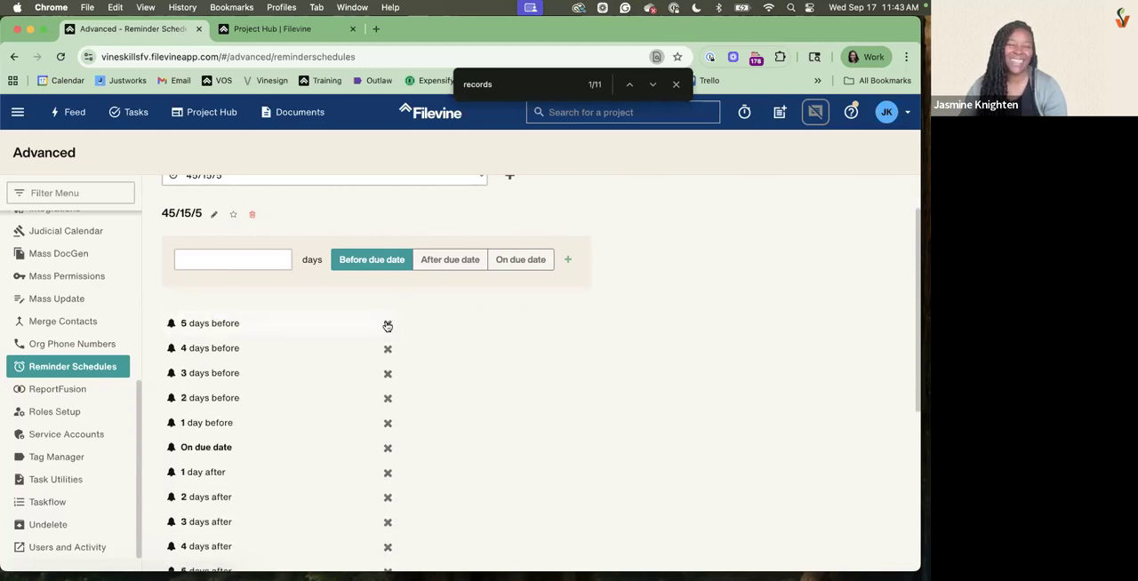
Delete all remaining reminders except 5 days before, including the on-due-date and after-due-date ones
{"action": "scroll", "coordinate": [391, 373], "scroll_direction": "down", "scroll_amount": 5}
{"action": "left_click", "coordinate": [388, 536]}
{"action": "left_click", "coordinate": [387, 535]}
{"action": "left_click", "coordinate": [388, 536]}
{"action": "left_click", "coordinate": [388, 536]}
{"action": "left_click", "coordinate": [387, 535]}
{"action": "left_click", "coordinate": [387, 535]}
{"action": "left_click", "coordinate": [388, 535]}
{"action": "left_click", "coordinate": [388, 535]}
{"action": "left_click", "coordinate": [387, 535]}
{"action": "left_click", "coordinate": [387, 535]}
{"action": "left_click", "coordinate": [387, 536]}
{"action": "left_click", "coordinate": [388, 536]}
{"action": "left_click", "coordinate": [388, 535]}
{"action": "left_click", "coordinate": [387, 535]}
{"action": "left_click", "coordinate": [387, 535]}
{"action": "left_click", "coordinate": [387, 534]}
{"action": "left_click", "coordinate": [388, 513]}
{"action": "left_click", "coordinate": [388, 488]}
{"action": "left_click", "coordinate": [390, 464]}
{"action": "left_click", "coordinate": [389, 439]}
{"action": "left_click", "coordinate": [390, 414]}
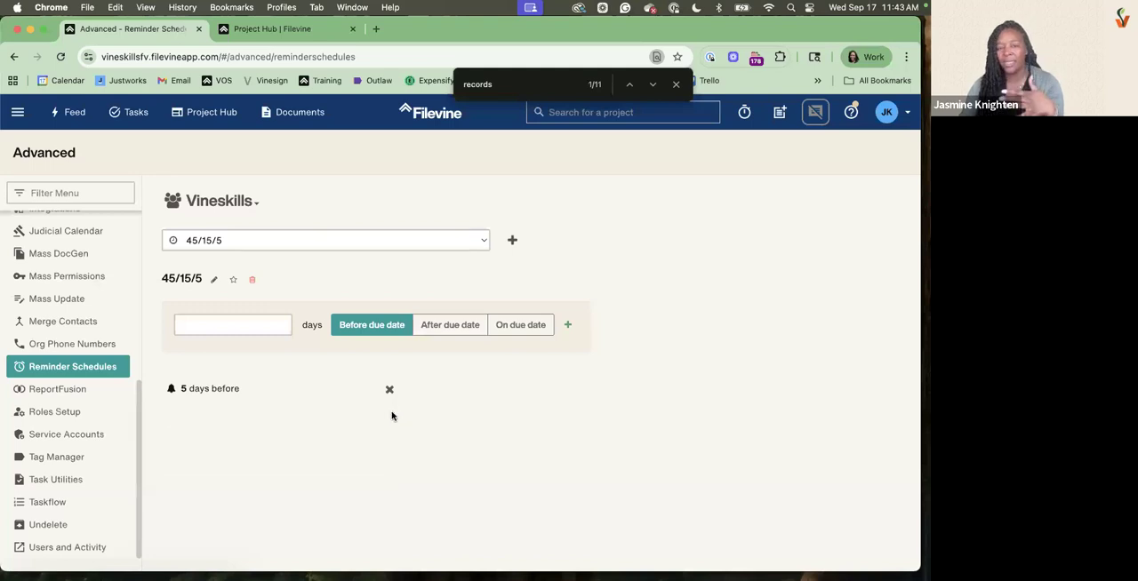
Add reminders at 45 and 15 days before the due date to the 45/15/5 schedule
{"action": "left_click", "coordinate": [270, 324]}
{"action": "type", "text": "45"}
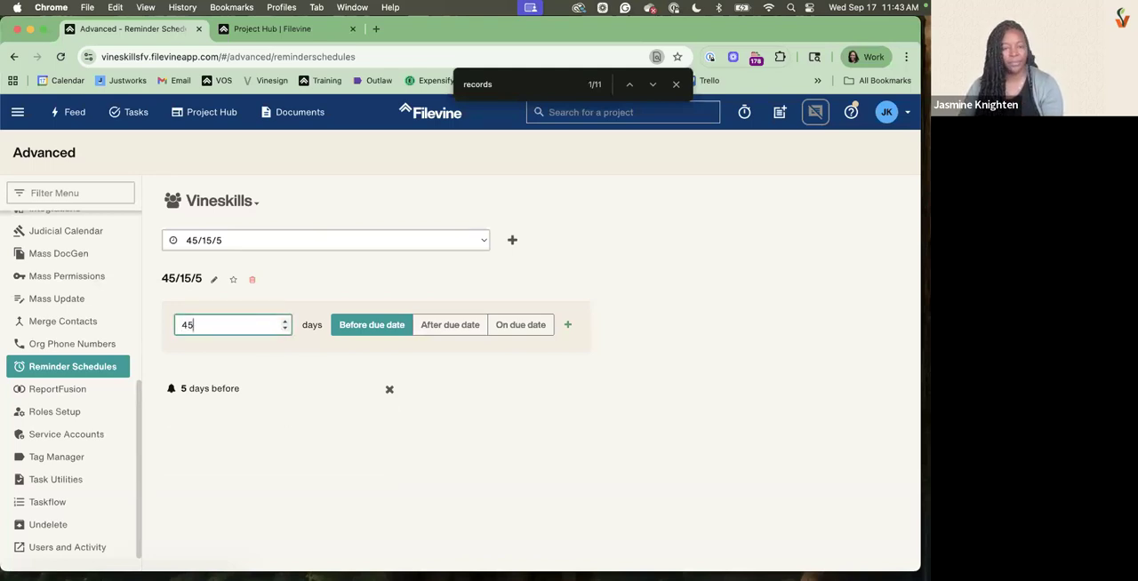
{"action": "left_click", "coordinate": [568, 324]}
{"action": "left_click", "coordinate": [245, 326]}
{"action": "type", "text": "15"}
{"action": "left_click", "coordinate": [570, 326]}
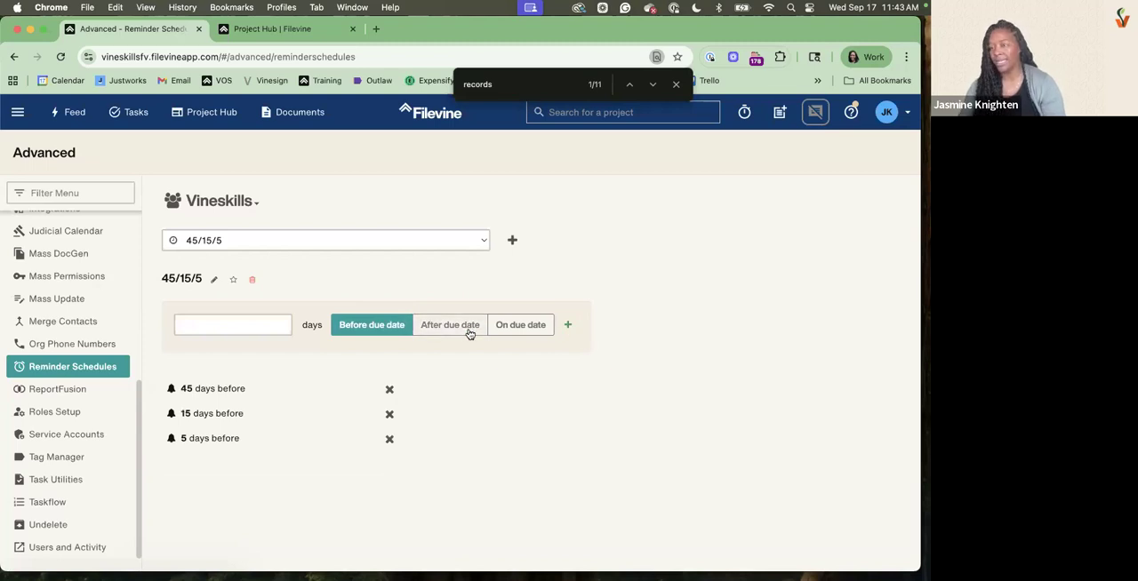
Add a reminder 1 day after the due date and one on the due date to the 45/15/5 schedule
{"action": "left_click", "coordinate": [469, 334]}
{"action": "left_click", "coordinate": [213, 327]}
{"action": "type", "text": "1"}
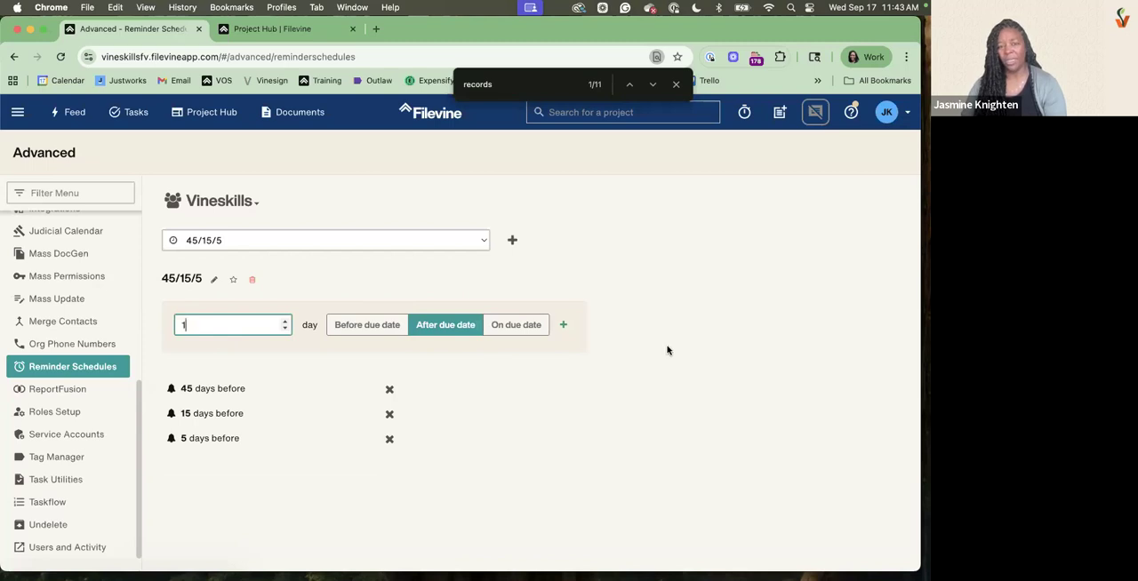
{"action": "left_click", "coordinate": [563, 325]}
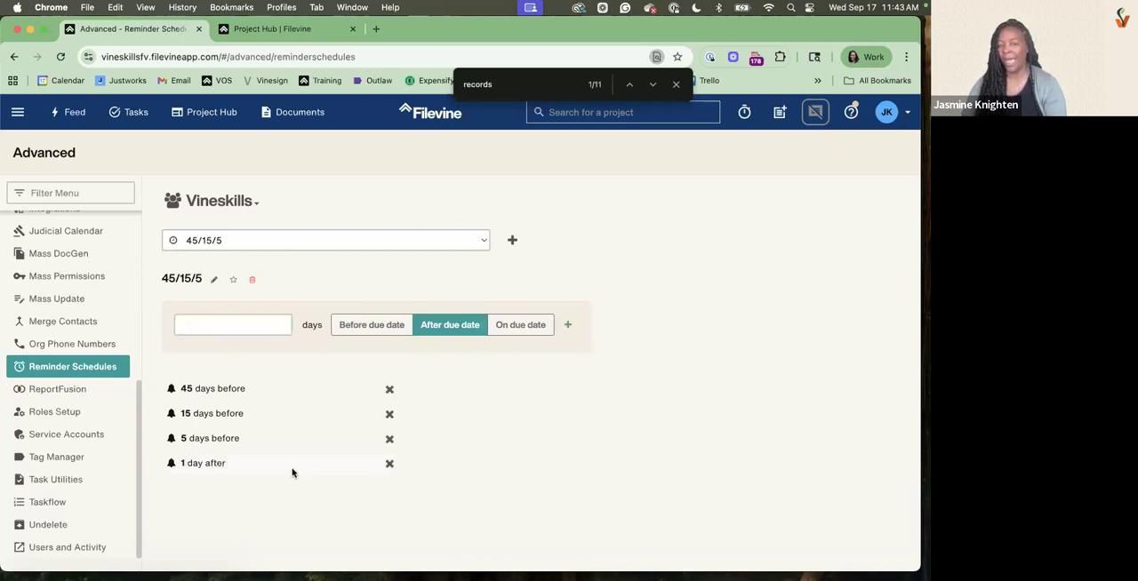
{"action": "left_click", "coordinate": [522, 326]}
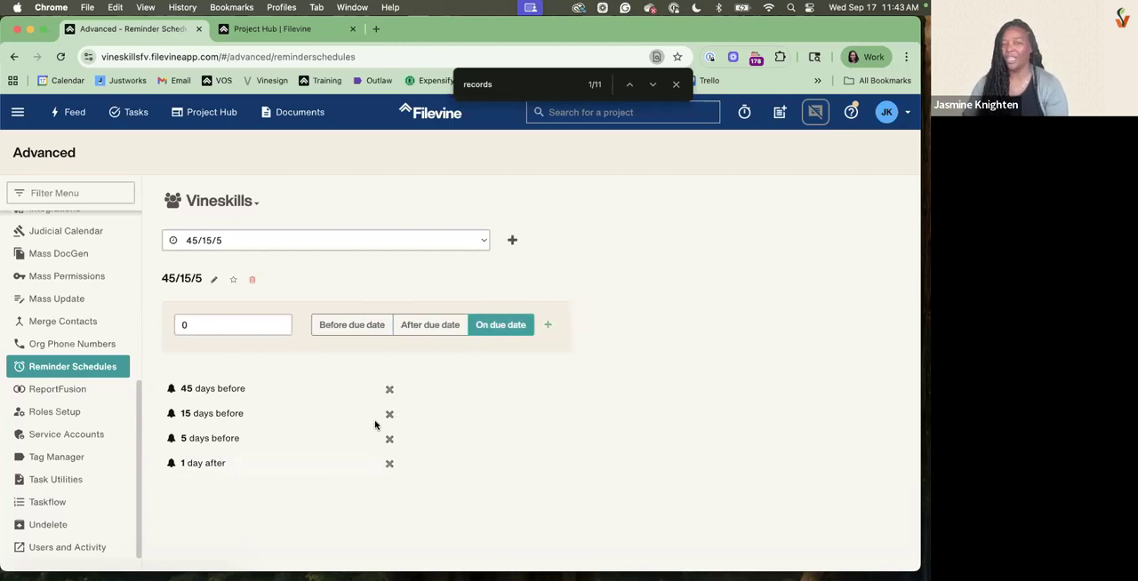
{"action": "left_click", "coordinate": [548, 325]}
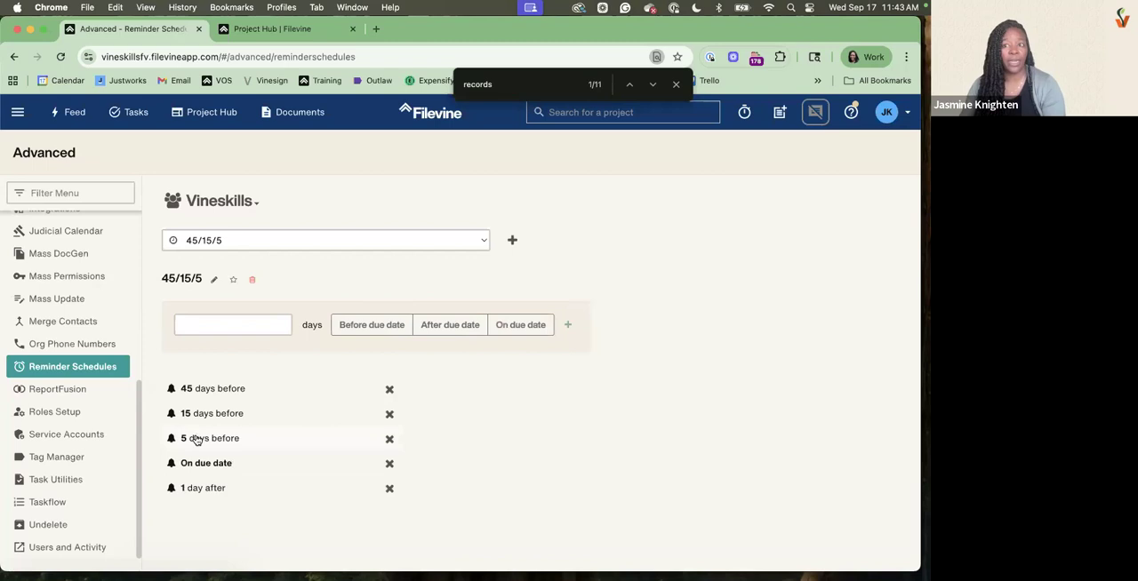
Open the Standard Judicial Calendar of the Vineskills org and examine the excluded days across all months of 2025
{"action": "scroll", "coordinate": [121, 380], "scroll_direction": "up", "scroll_amount": 2}
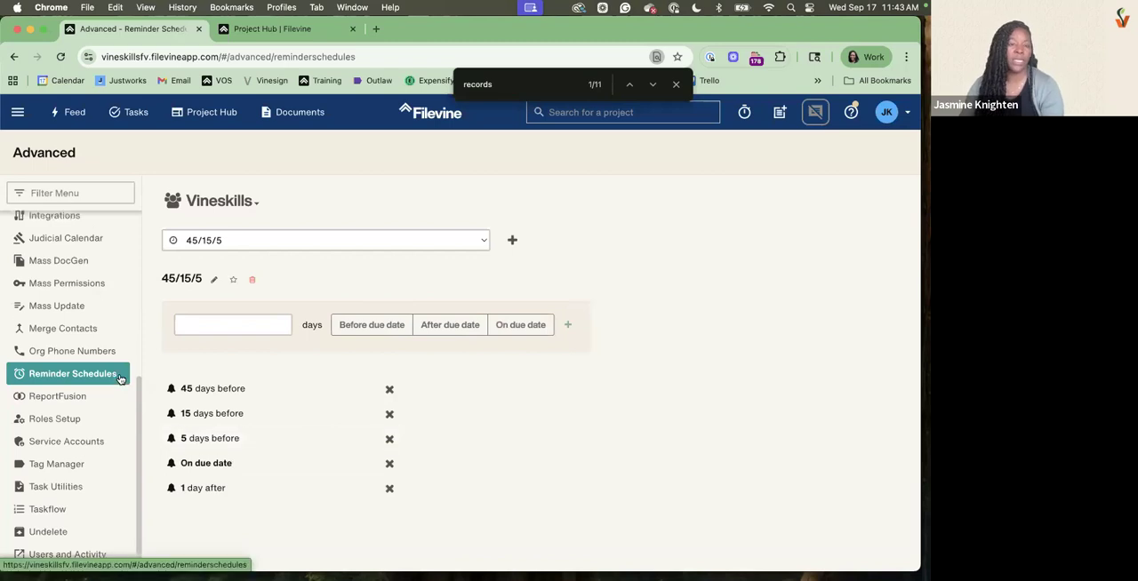
{"action": "scroll", "coordinate": [121, 380], "scroll_direction": "up", "scroll_amount": 4}
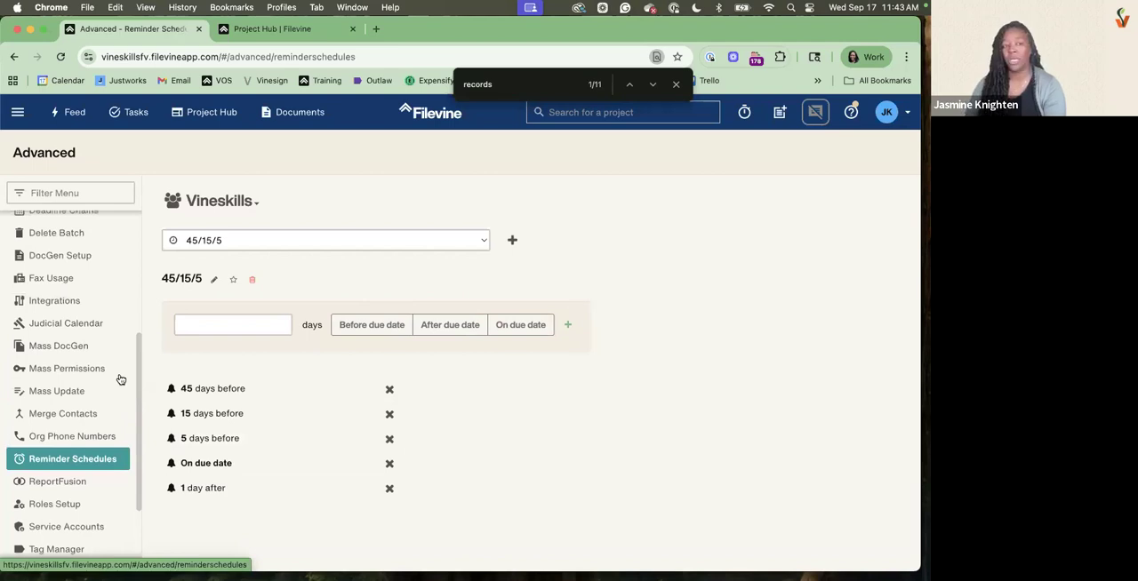
{"action": "scroll", "coordinate": [121, 379], "scroll_direction": "up", "scroll_amount": 3}
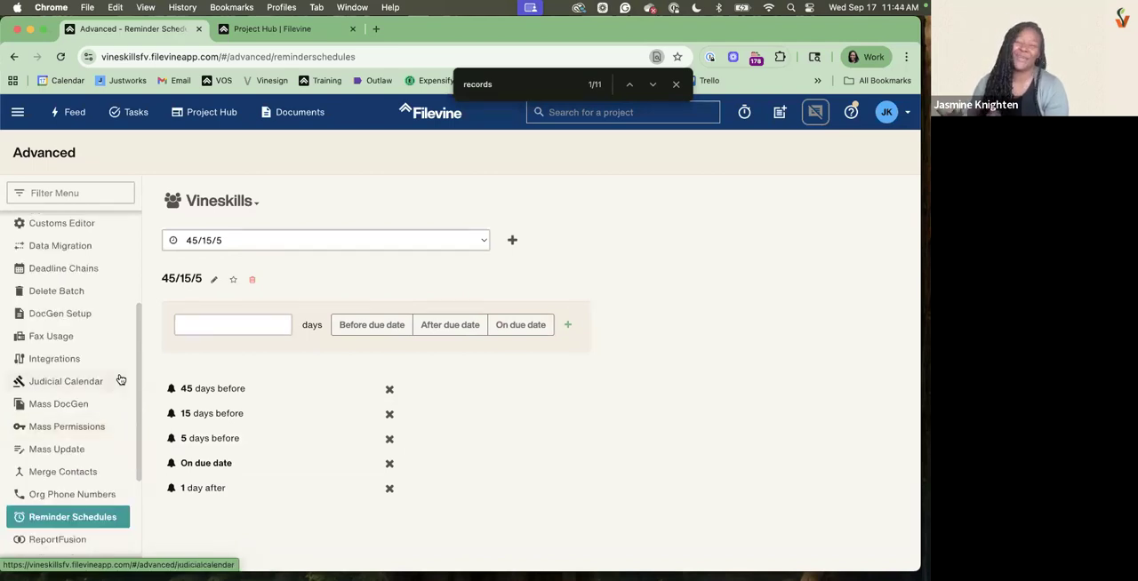
{"action": "left_click", "coordinate": [66, 382]}
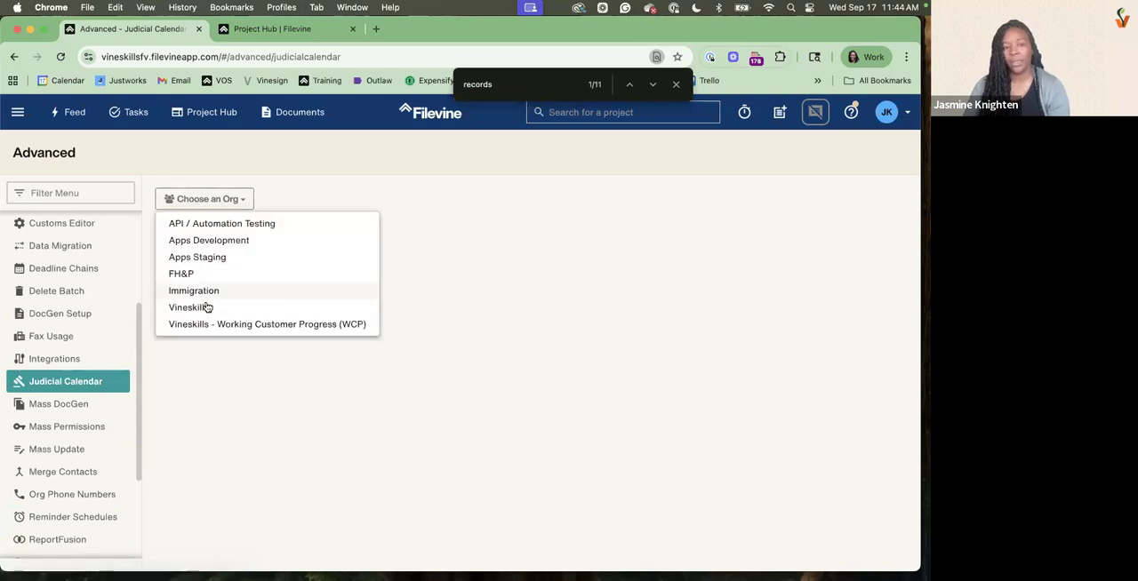
{"action": "left_click", "coordinate": [206, 307]}
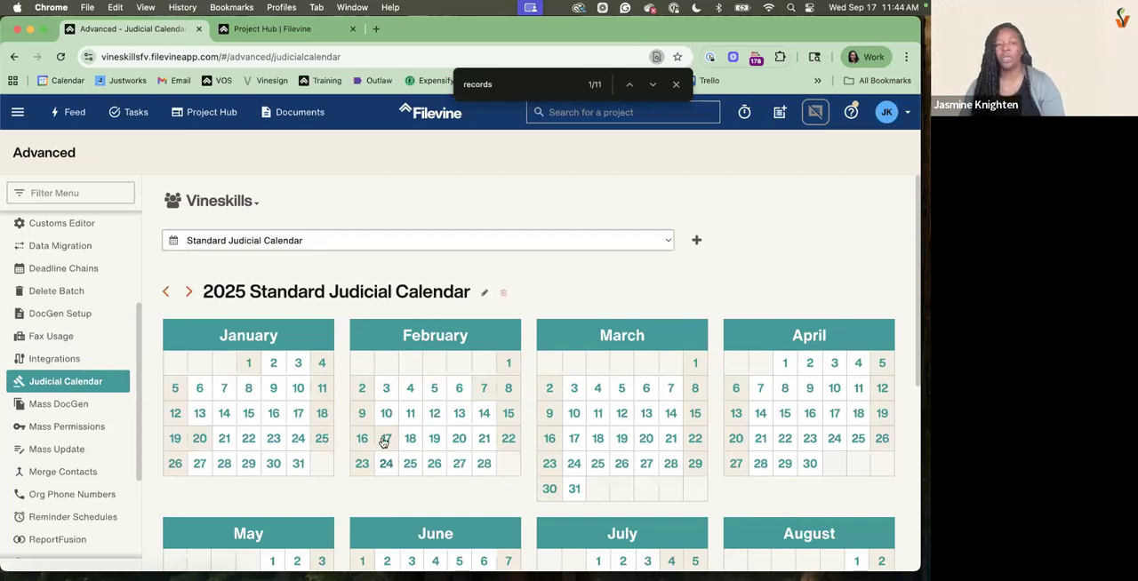
{"action": "left_click", "coordinate": [577, 449]}
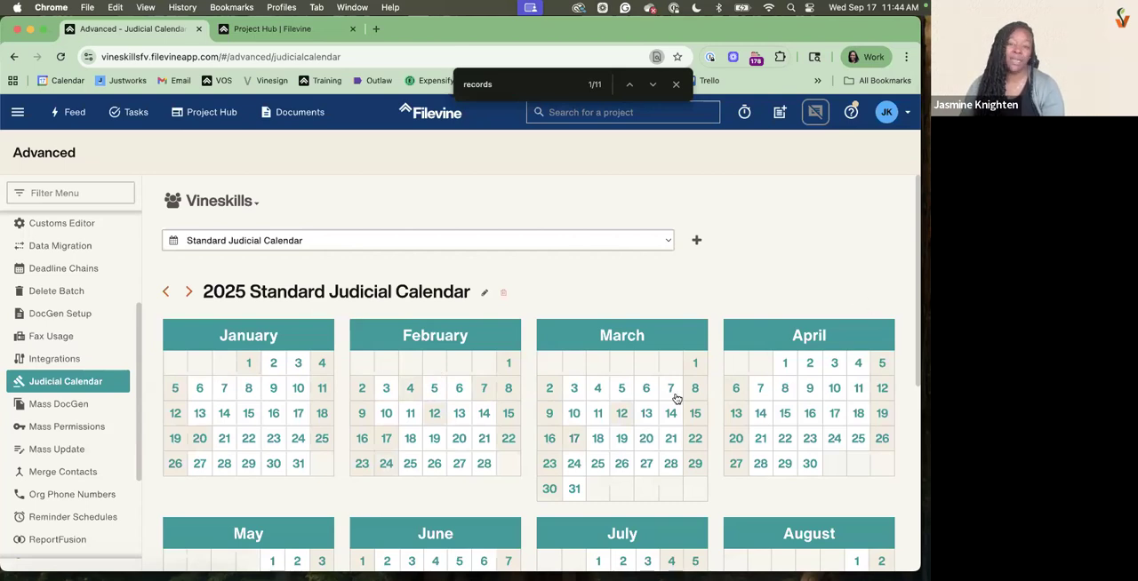
{"action": "scroll", "coordinate": [627, 388], "scroll_direction": "down", "scroll_amount": 2}
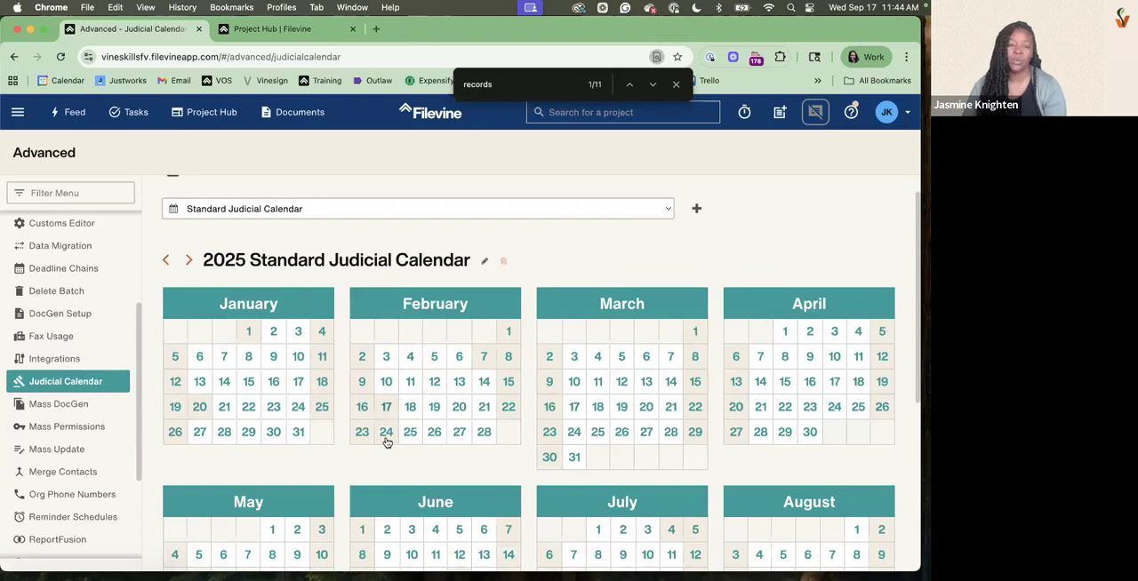
{"action": "scroll", "coordinate": [854, 468], "scroll_direction": "down", "scroll_amount": 5}
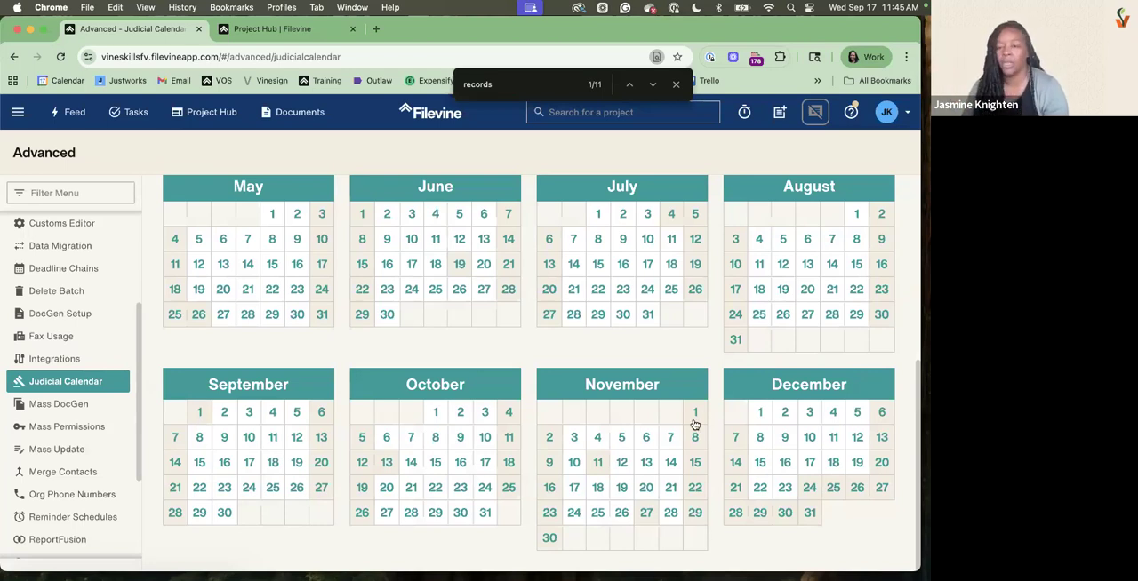
{"action": "scroll", "coordinate": [694, 424], "scroll_direction": "up", "scroll_amount": 5}
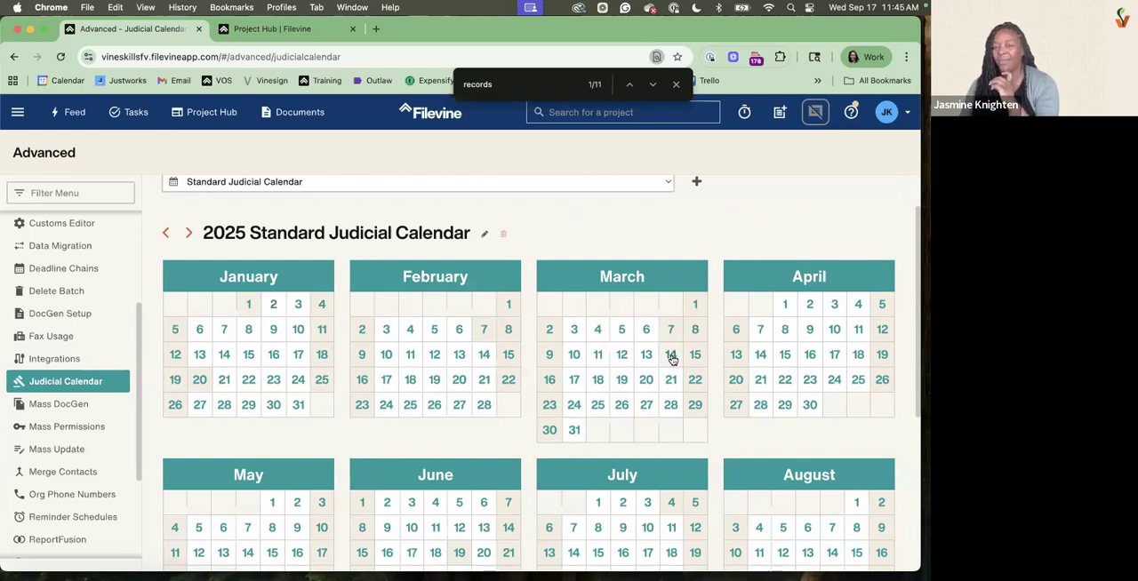
Examine the 2026 and 2027 versions of the Standard Judicial Calendar through December
{"action": "left_click", "coordinate": [188, 233]}
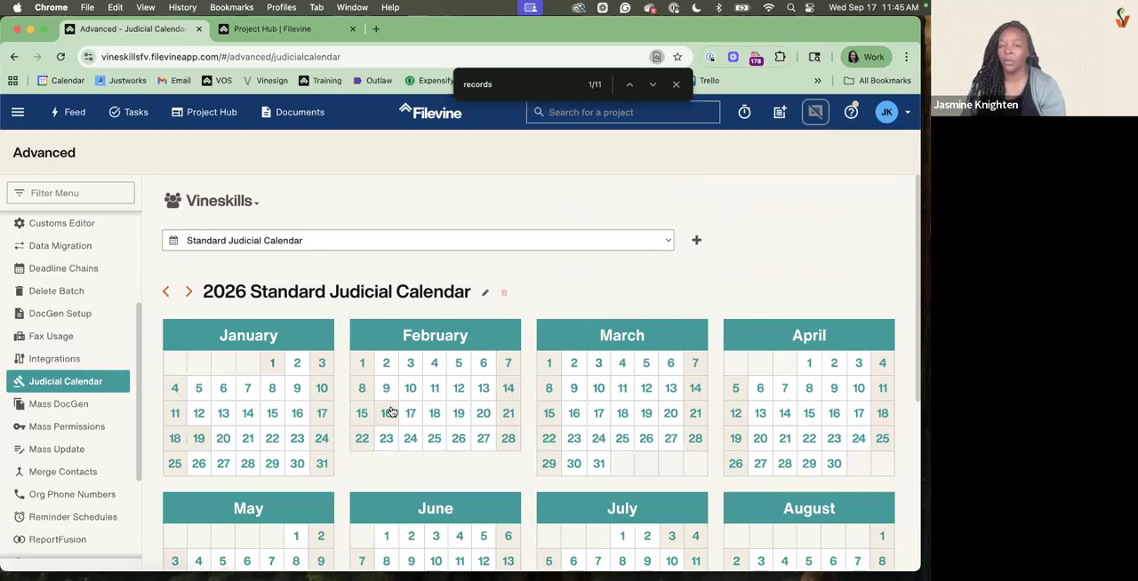
{"action": "scroll", "coordinate": [396, 409], "scroll_direction": "down", "scroll_amount": 5}
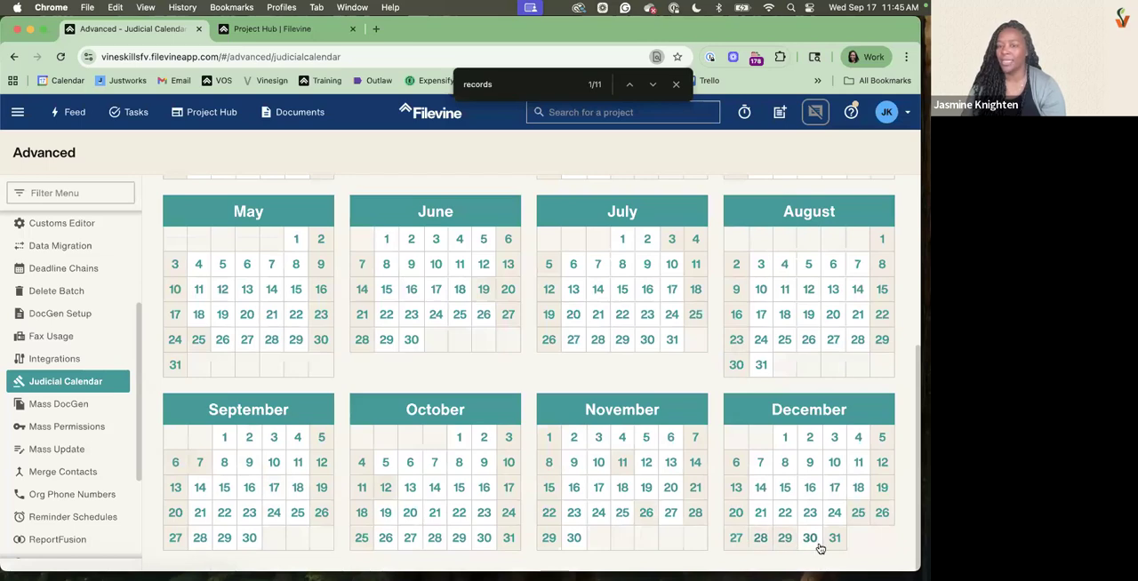
{"action": "scroll", "coordinate": [453, 391], "scroll_direction": "up", "scroll_amount": 1}
{"action": "scroll", "coordinate": [453, 391], "scroll_direction": "up", "scroll_amount": 5}
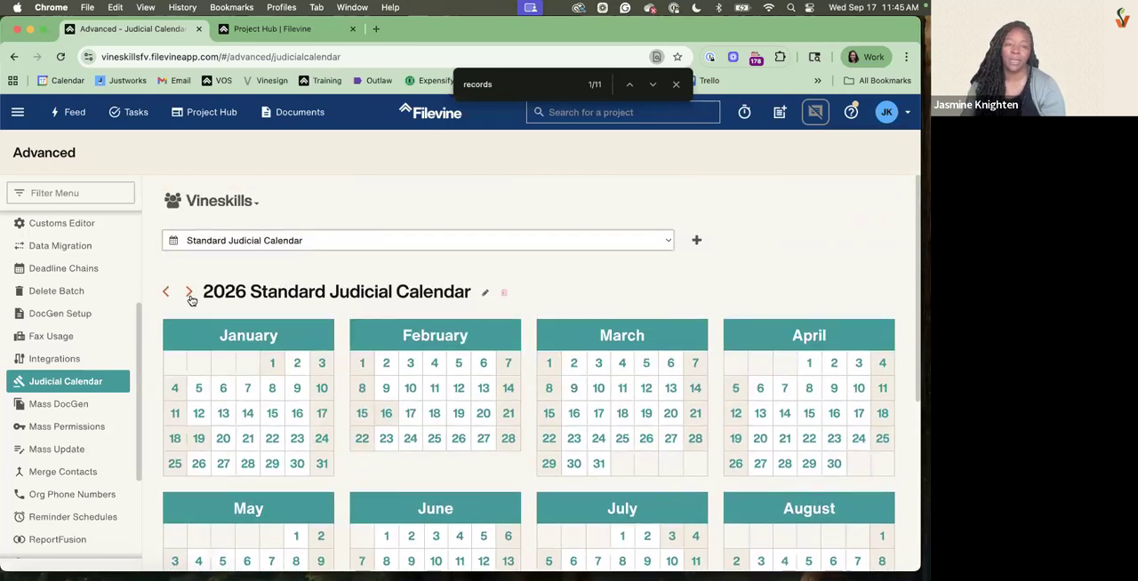
{"action": "left_click", "coordinate": [188, 293]}
{"action": "scroll", "coordinate": [520, 402], "scroll_direction": "down", "scroll_amount": 5}
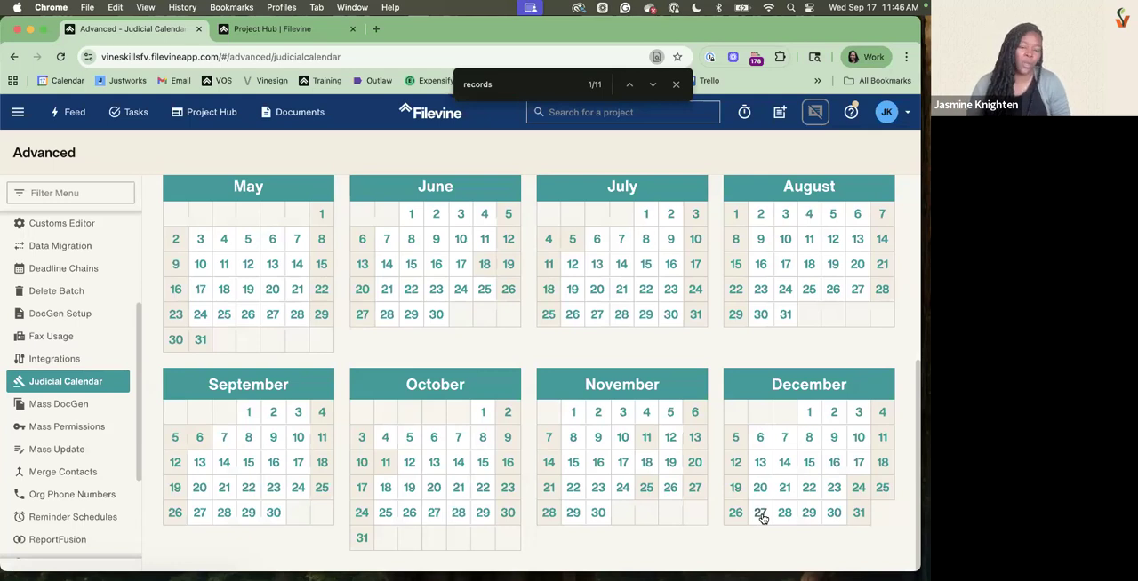
{"action": "scroll", "coordinate": [176, 278], "scroll_direction": "up", "scroll_amount": 5}
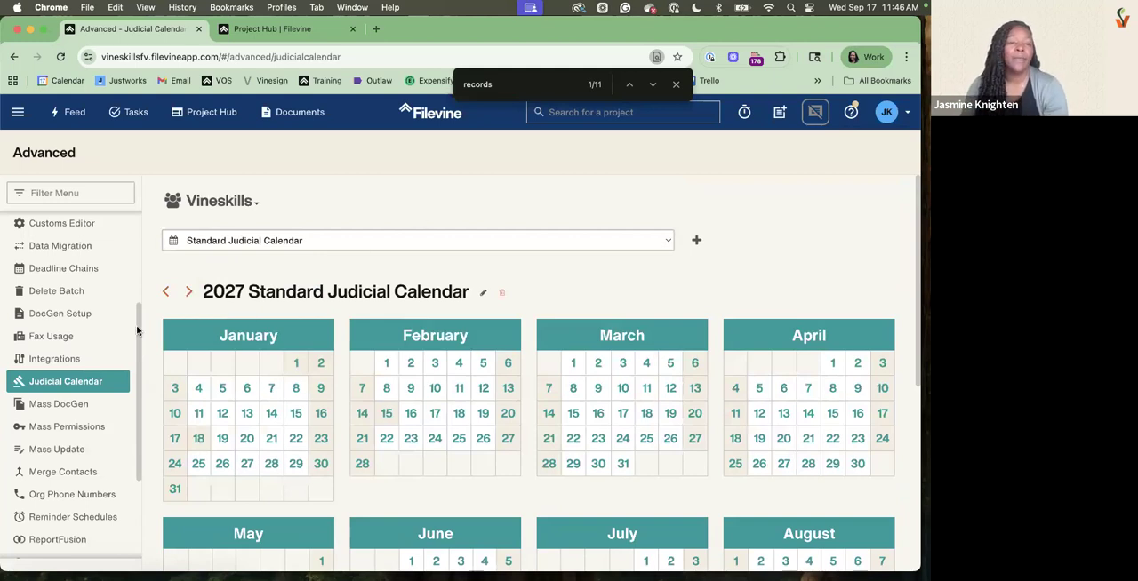
Look through the deadline chains of the Vineskills org and open the SOL chain
{"action": "left_click", "coordinate": [98, 268]}
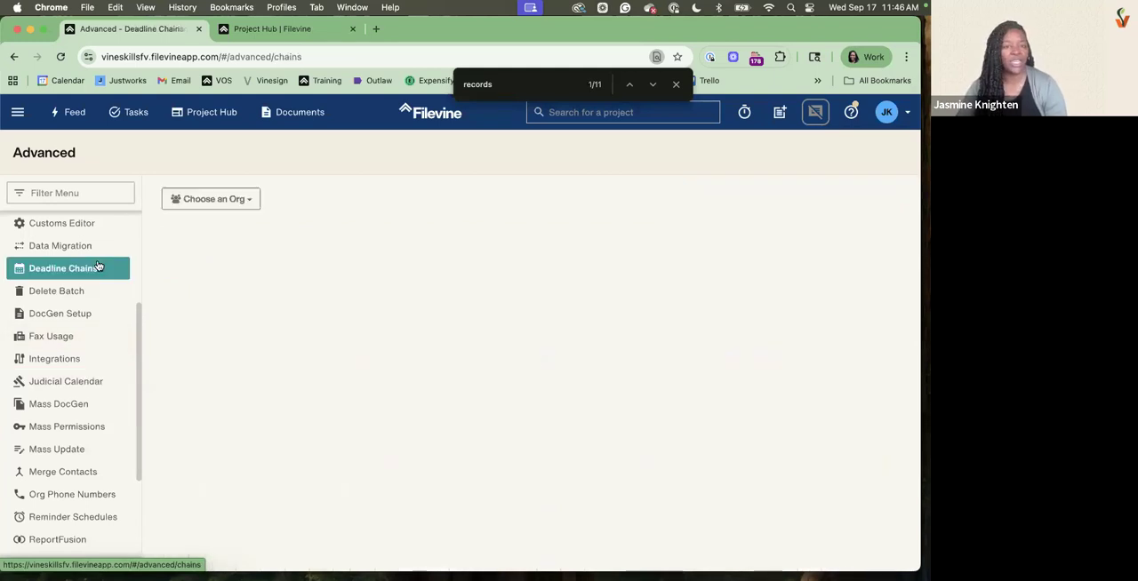
{"action": "left_click", "coordinate": [211, 199]}
{"action": "left_click", "coordinate": [190, 307]}
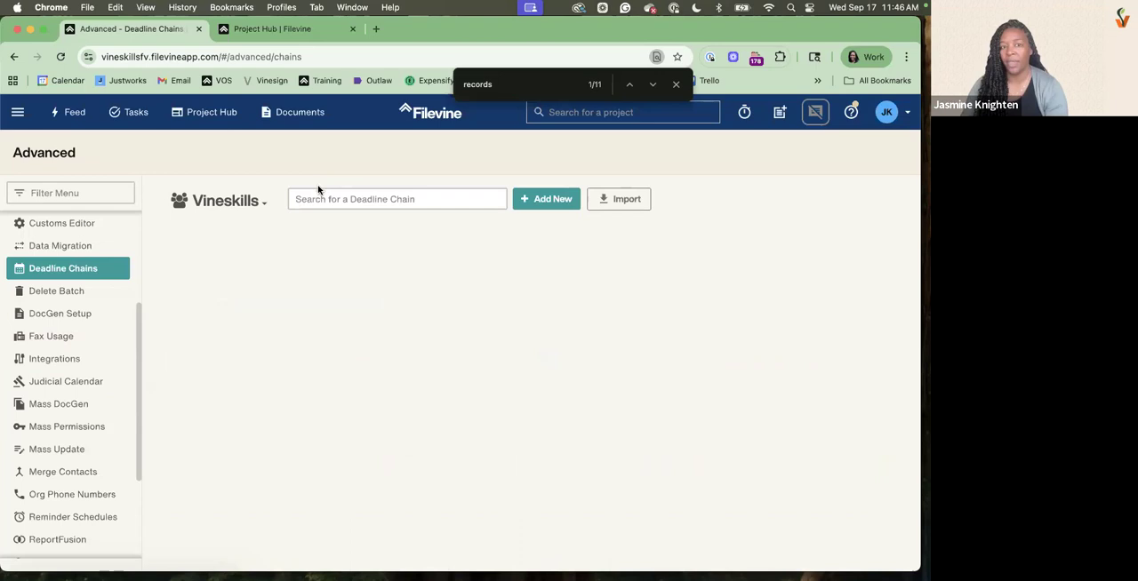
{"action": "left_click", "coordinate": [345, 199]}
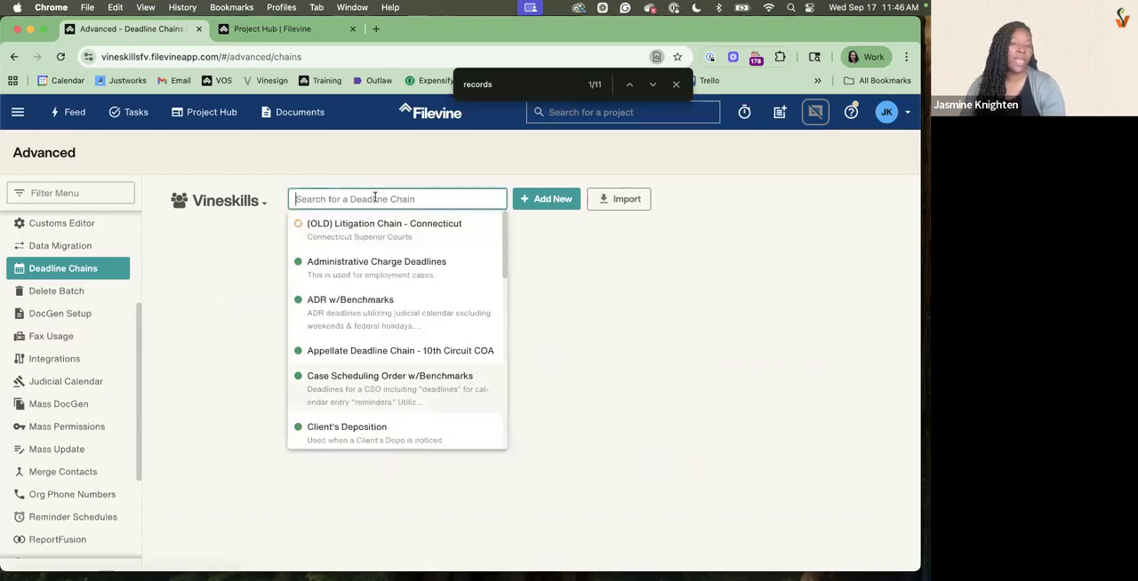
{"action": "scroll", "coordinate": [341, 276], "scroll_direction": "down", "scroll_amount": 3}
{"action": "scroll", "coordinate": [368, 360], "scroll_direction": "down", "scroll_amount": 5}
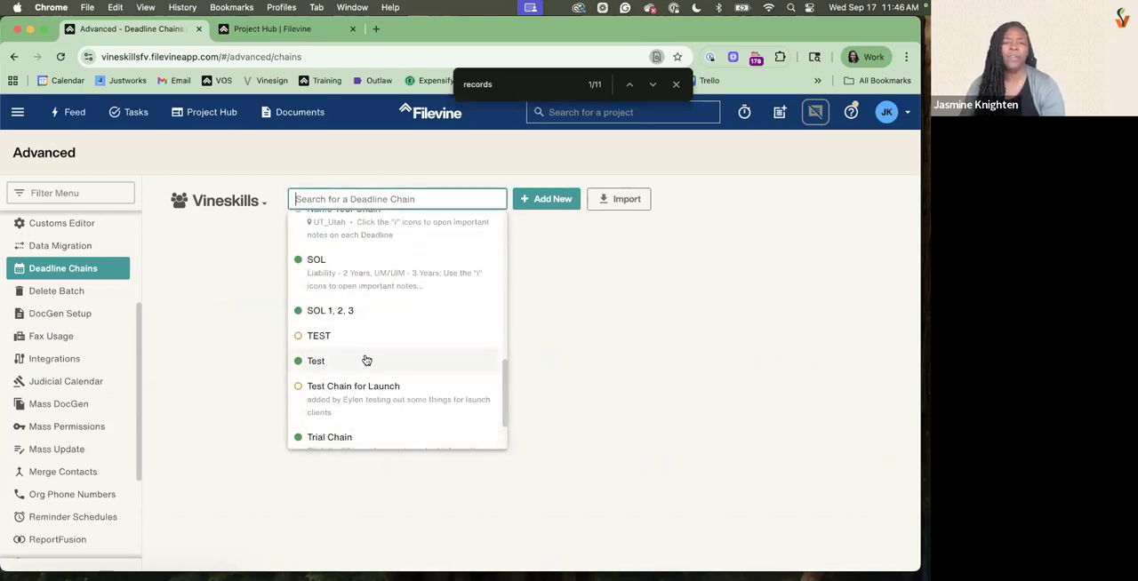
{"action": "scroll", "coordinate": [366, 355], "scroll_direction": "down", "scroll_amount": 2}
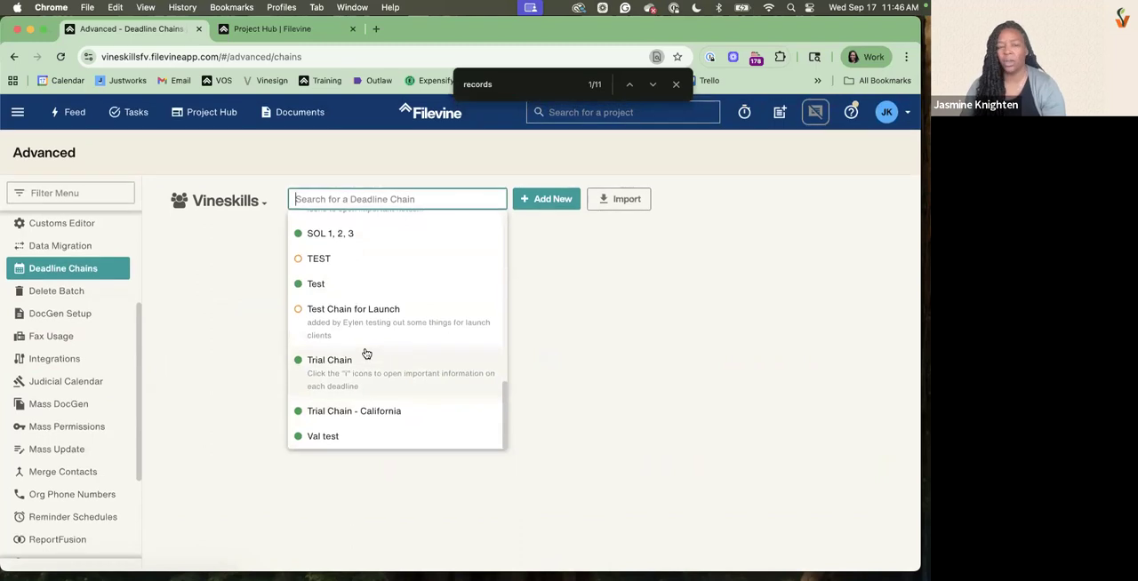
{"action": "scroll", "coordinate": [360, 369], "scroll_direction": "up", "scroll_amount": 5}
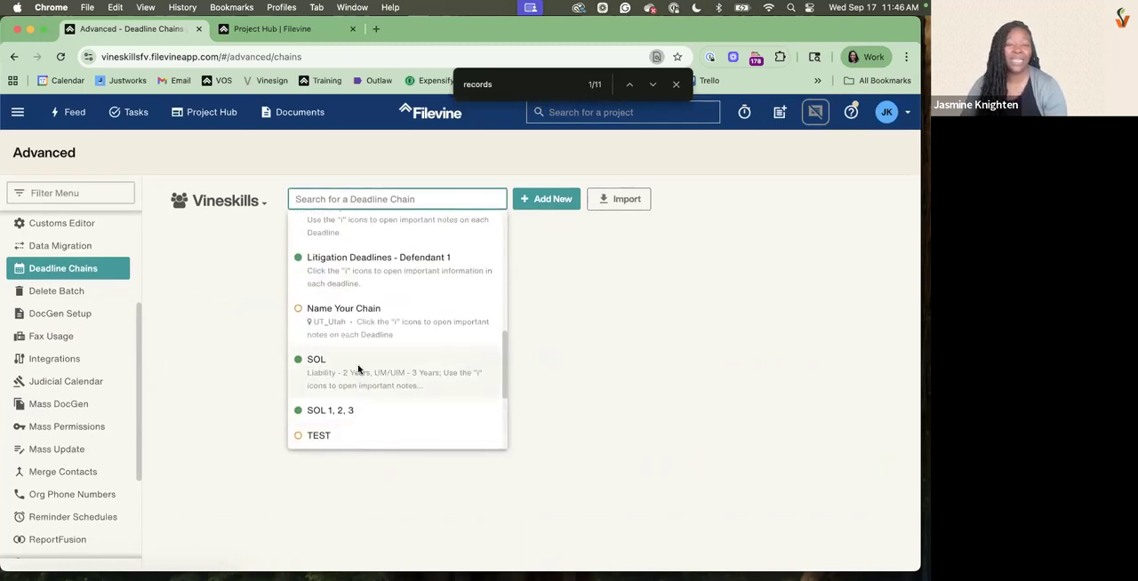
{"action": "left_click", "coordinate": [358, 369]}
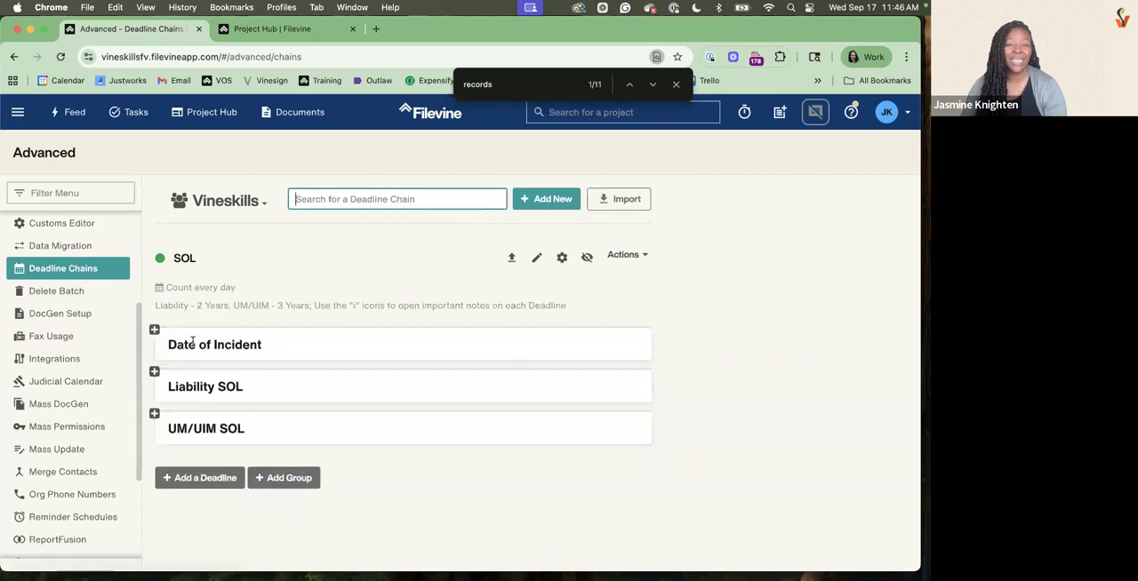
Expand the Date of Incident and Liability SOL deadlines in the SOL chain and examine their settings
{"action": "double_click", "coordinate": [175, 257]}
{"action": "left_click", "coordinate": [155, 330]}
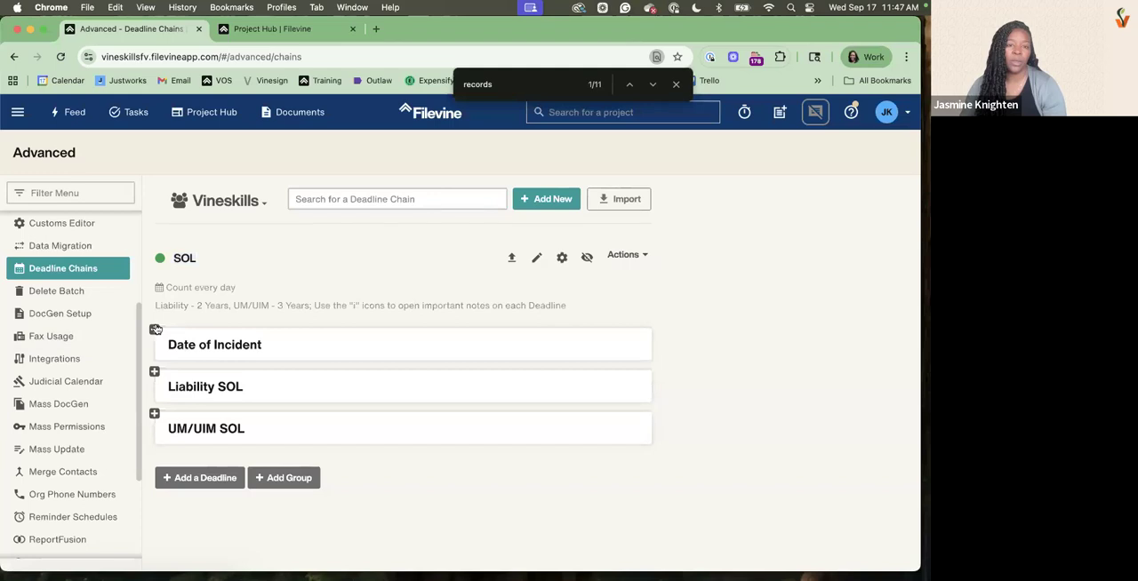
{"action": "left_click", "coordinate": [155, 330]}
{"action": "scroll", "coordinate": [184, 474], "scroll_direction": "down", "scroll_amount": 3}
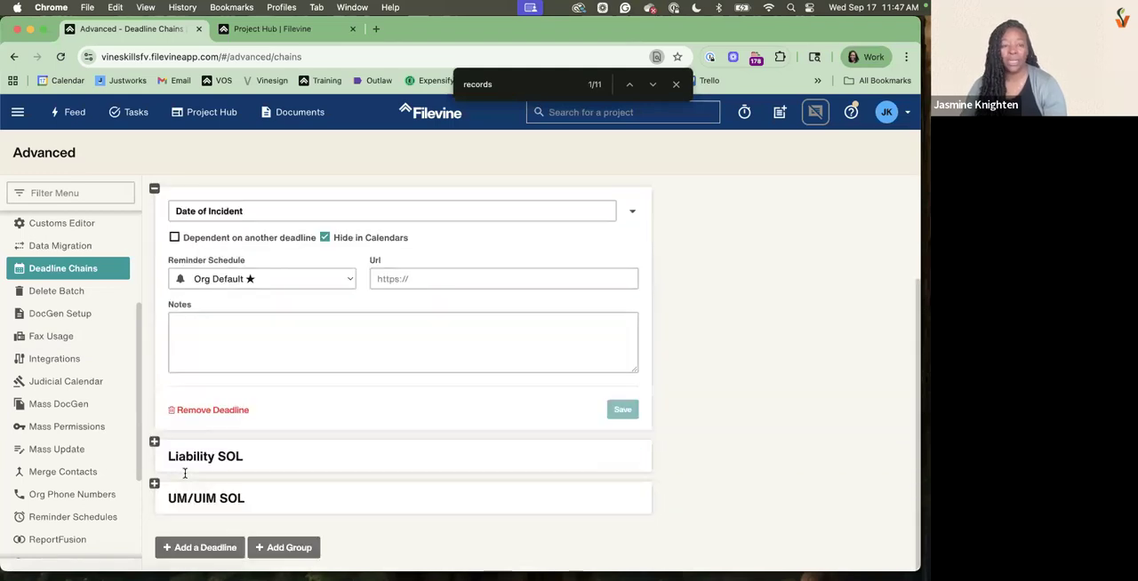
{"action": "left_click", "coordinate": [262, 470]}
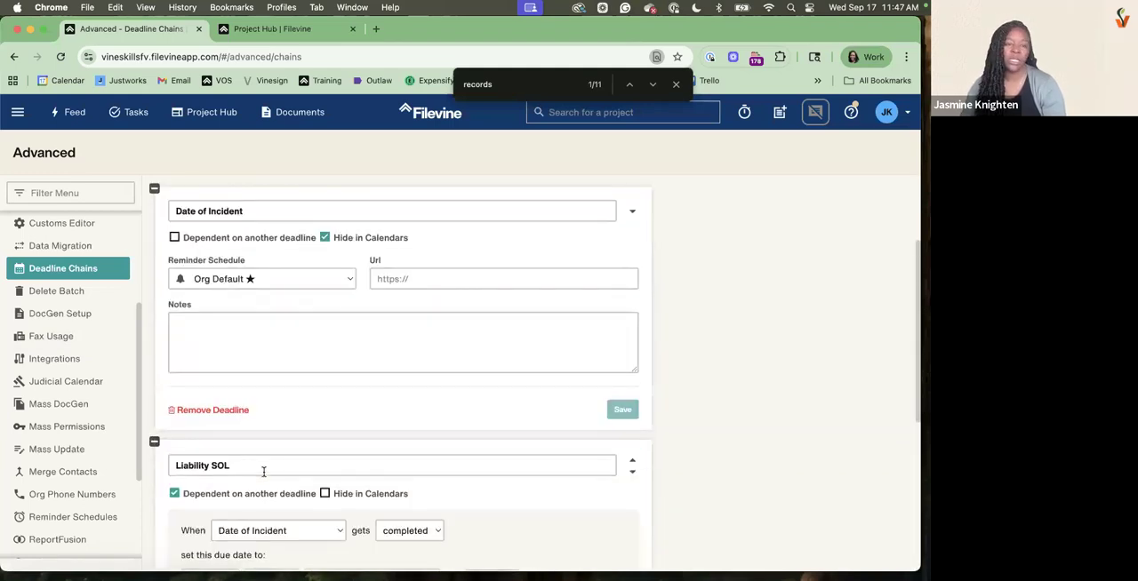
{"action": "scroll", "coordinate": [263, 472], "scroll_direction": "down", "scroll_amount": 5}
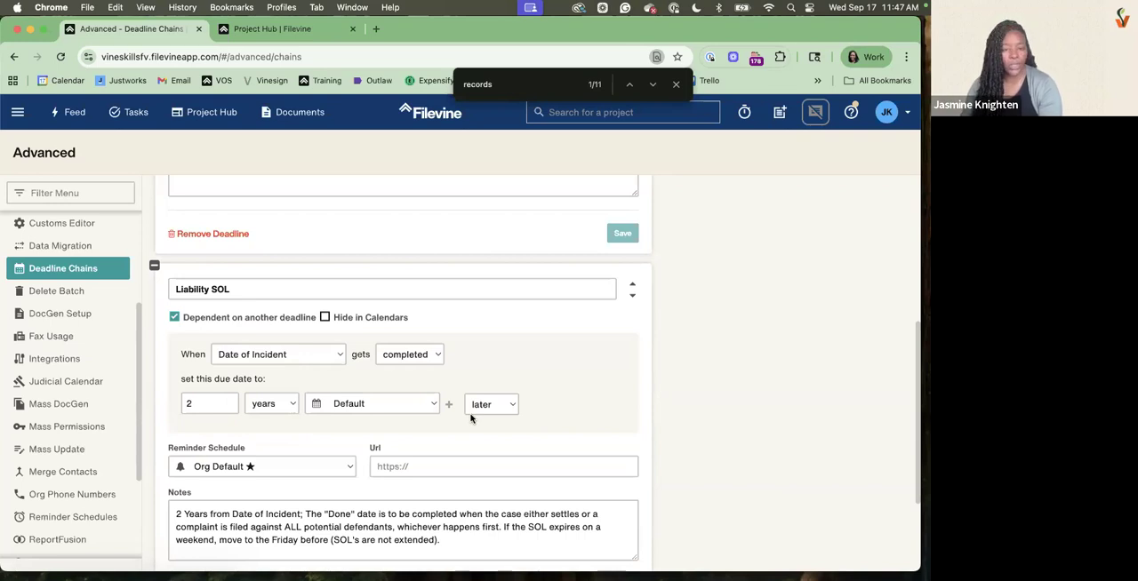
{"action": "scroll", "coordinate": [472, 418], "scroll_direction": "down", "scroll_amount": 1}
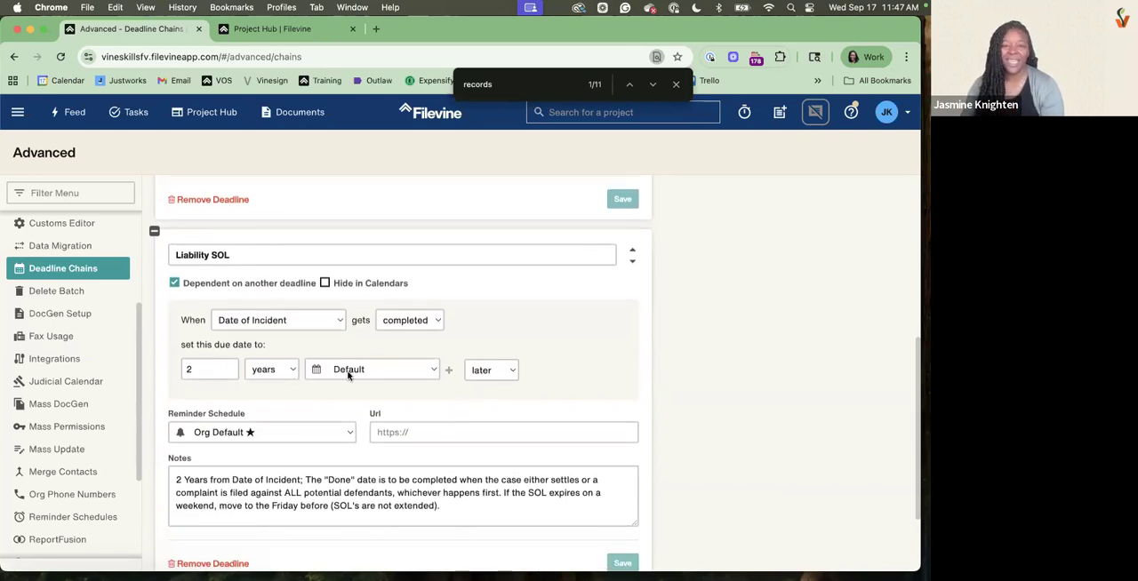
Examine the calendar options for the Liability SOL due date and its reminder schedule setting
{"action": "left_click", "coordinate": [348, 364]}
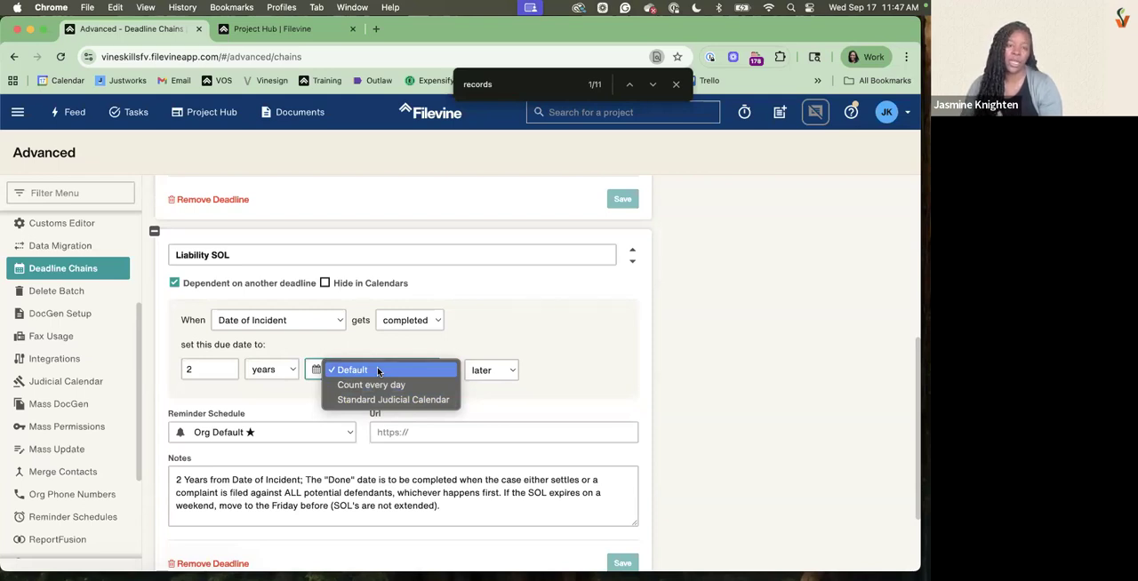
{"action": "left_click", "coordinate": [535, 333]}
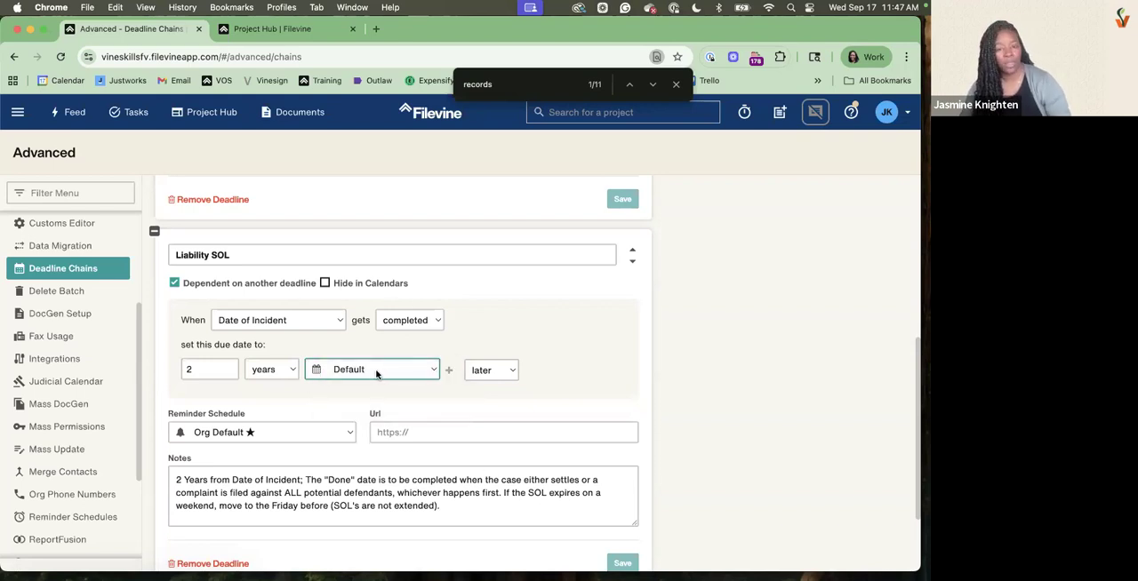
{"action": "left_click_drag", "start_coordinate": [169, 416], "coordinate": [264, 417]}
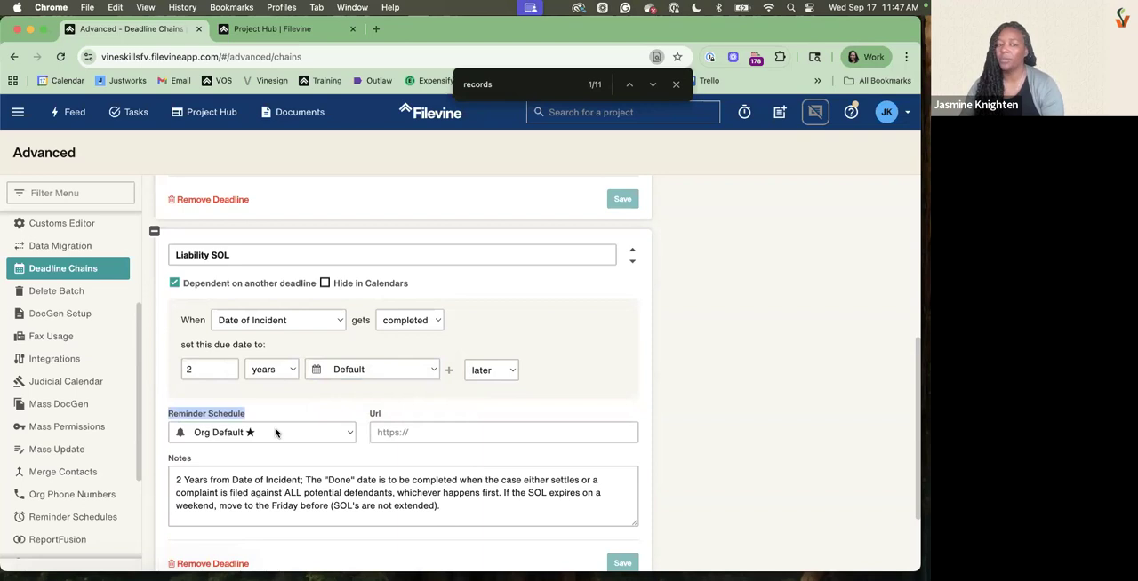
Expand the UM/UIM SOL deadline in the SOL chain and examine its due date rule and the chain's calendar visibility setting
{"action": "scroll", "coordinate": [276, 433], "scroll_direction": "down", "scroll_amount": 3}
{"action": "left_click", "coordinate": [152, 489]}
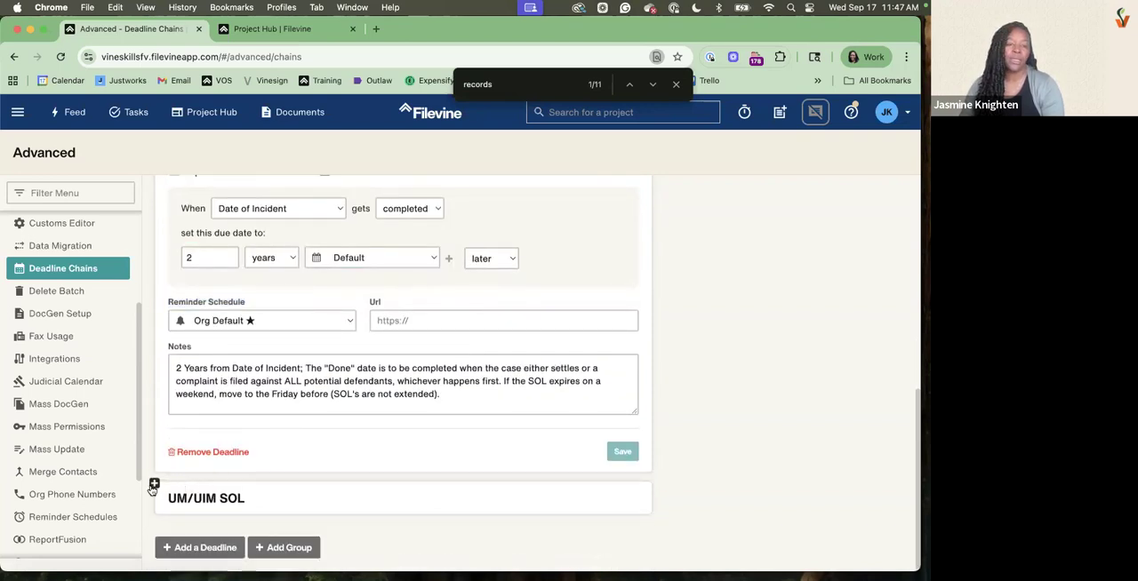
{"action": "scroll", "coordinate": [214, 444], "scroll_direction": "down", "scroll_amount": 3}
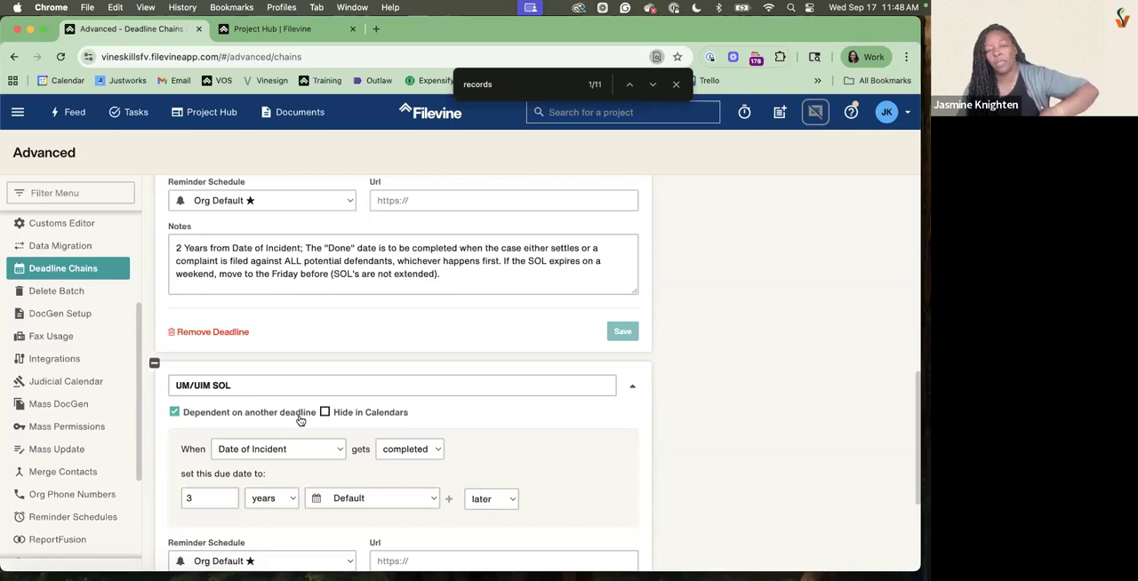
{"action": "scroll", "coordinate": [302, 417], "scroll_direction": "up", "scroll_amount": 8}
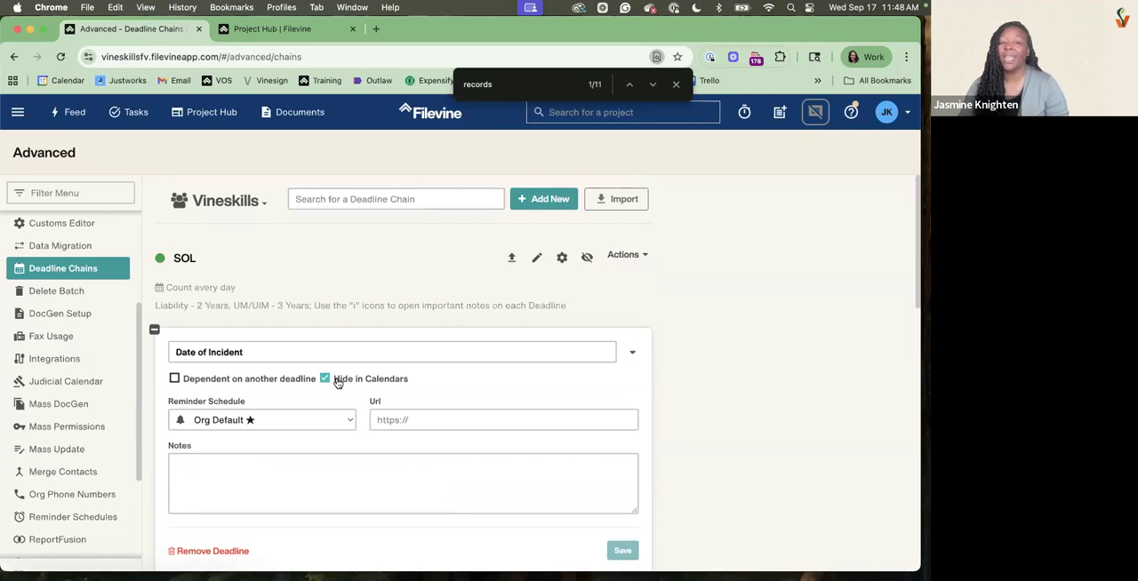
Start a new deadline chain in the Vineskills org and name it Deposition
{"action": "left_click", "coordinate": [534, 201]}
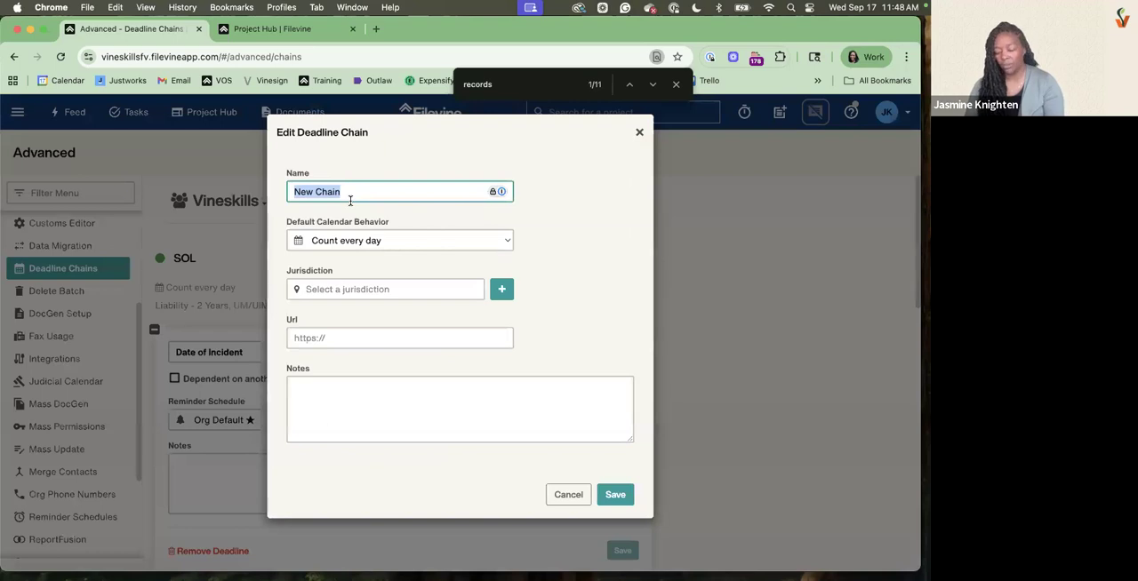
{"action": "type", "text": "Deposti"}
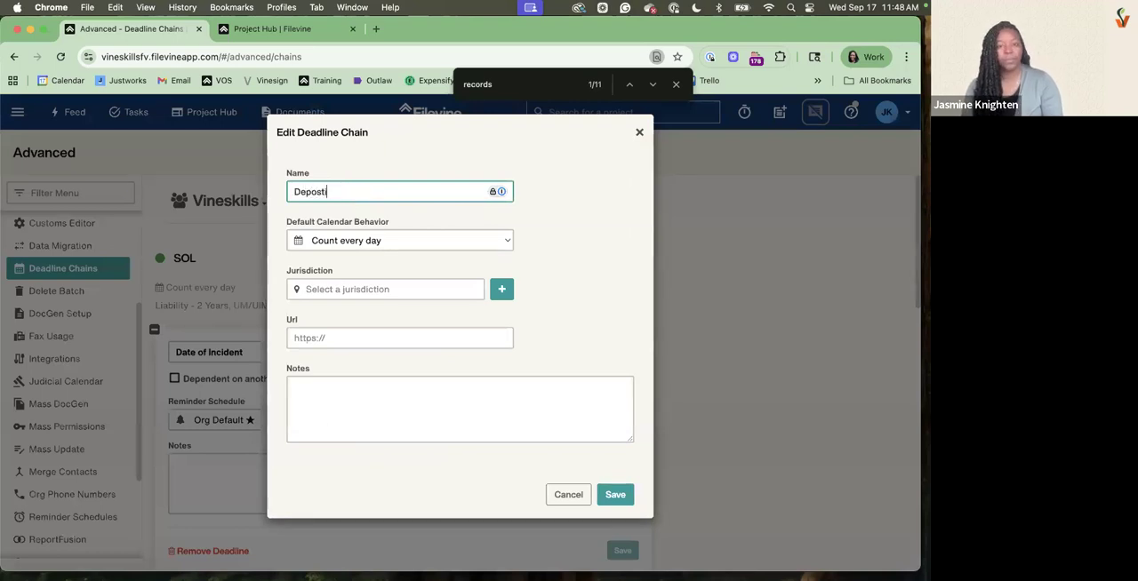
{"action": "key", "text": "BackSpace"}
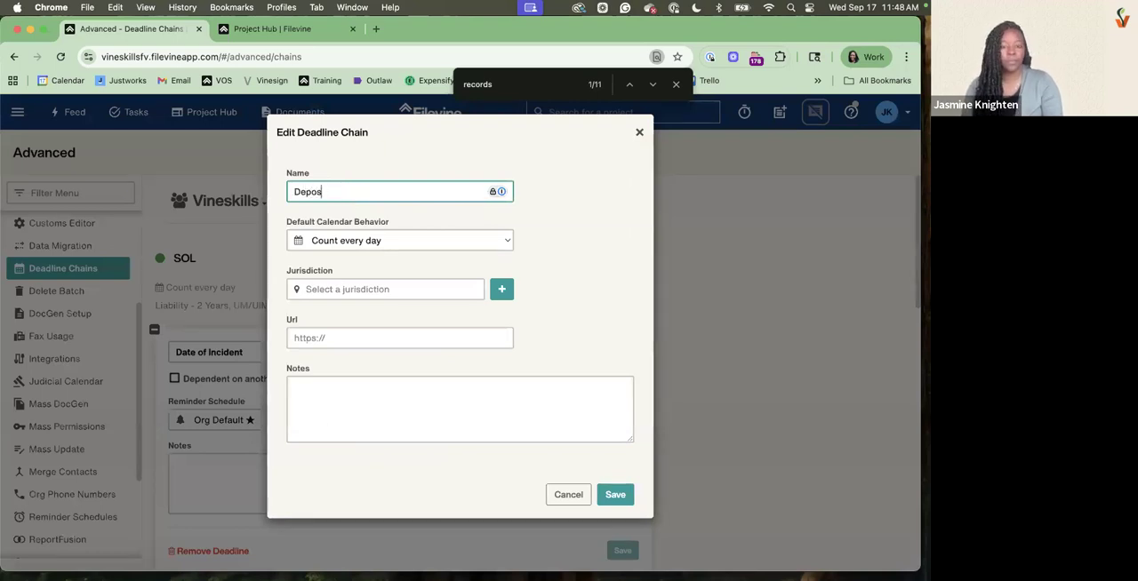
{"action": "type", "text": "ition"}
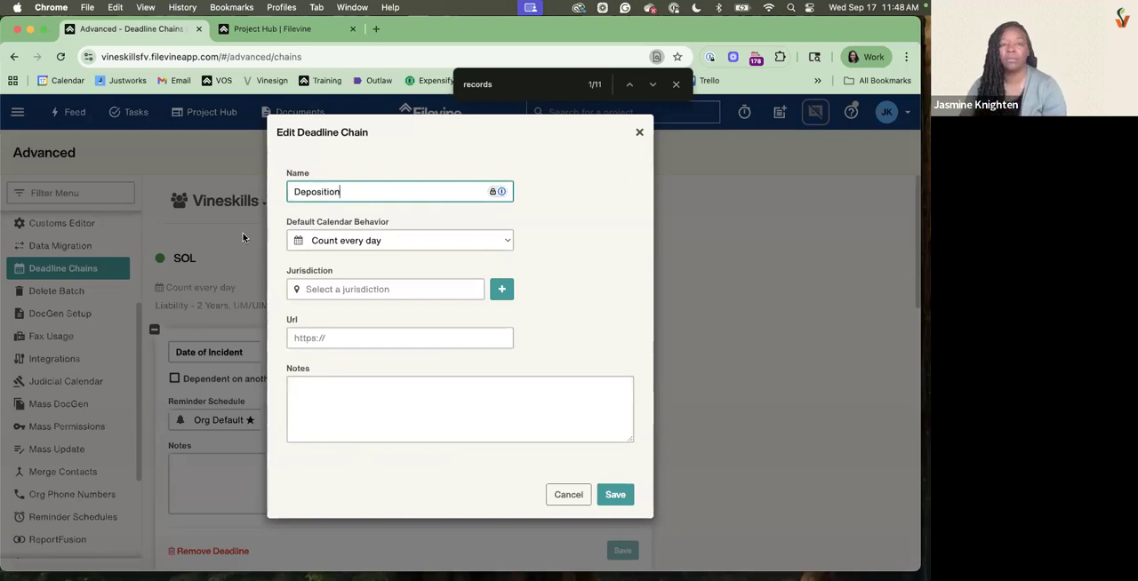
Review the new chain's default calendar behavior options, keep Count every day, leave jurisdiction, URL and notes empty, and save the chain
{"action": "left_click_drag", "start_coordinate": [294, 222], "coordinate": [398, 238]}
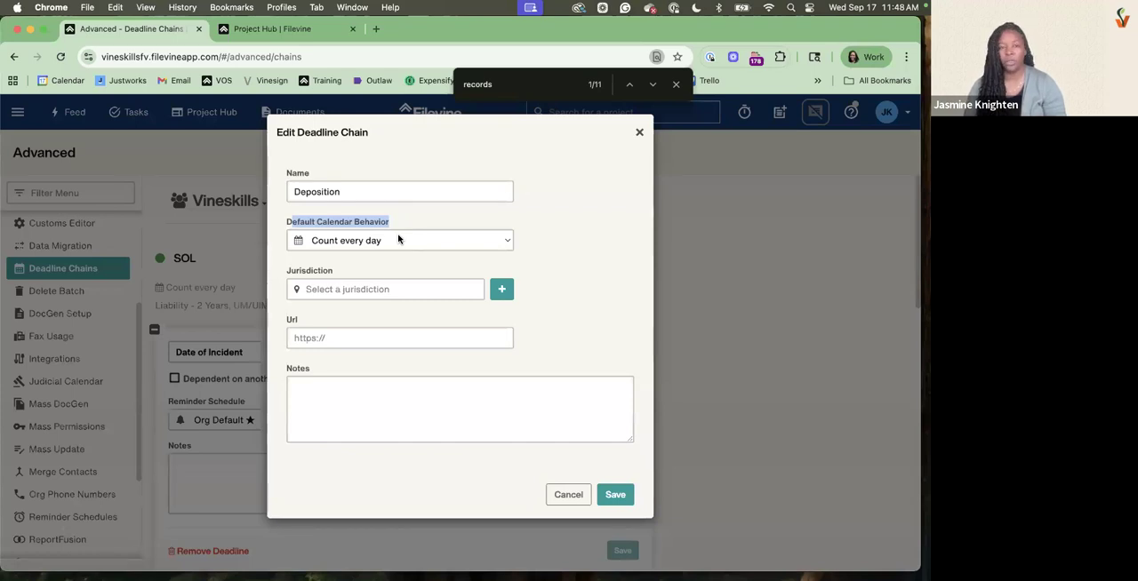
{"action": "left_click", "coordinate": [399, 240]}
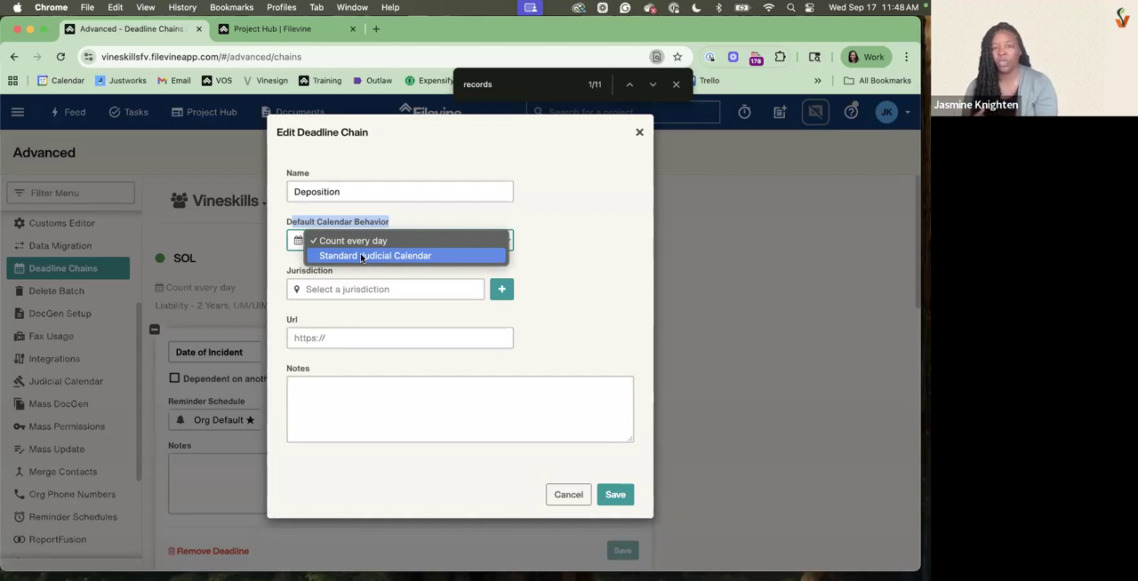
{"action": "left_click", "coordinate": [565, 221]}
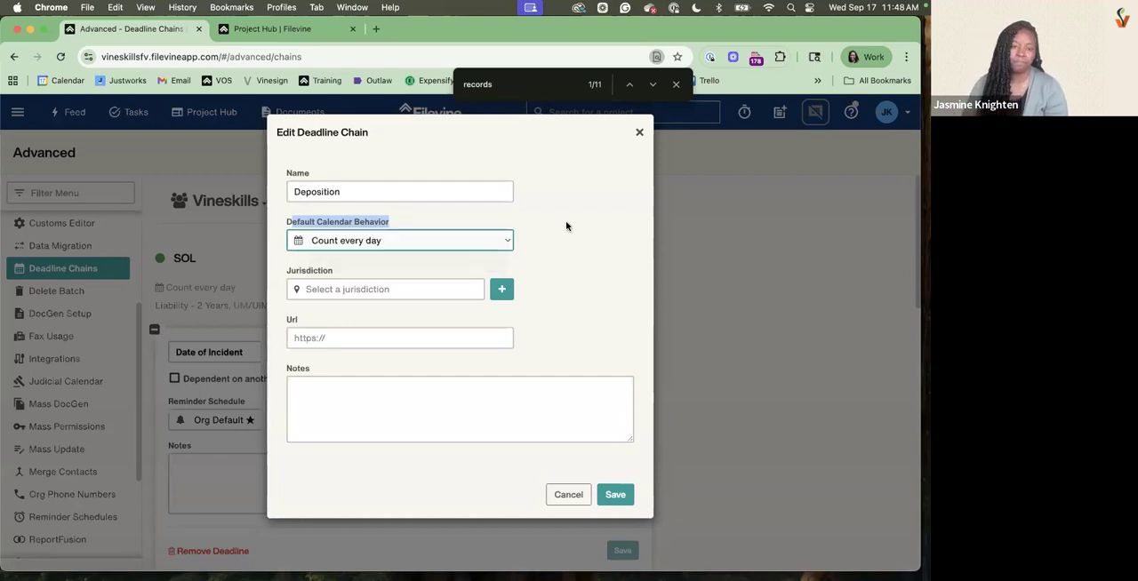
{"action": "left_click", "coordinate": [341, 289]}
{"action": "left_click", "coordinate": [315, 337]}
{"action": "left_click", "coordinate": [380, 421]}
{"action": "left_click", "coordinate": [620, 496]}
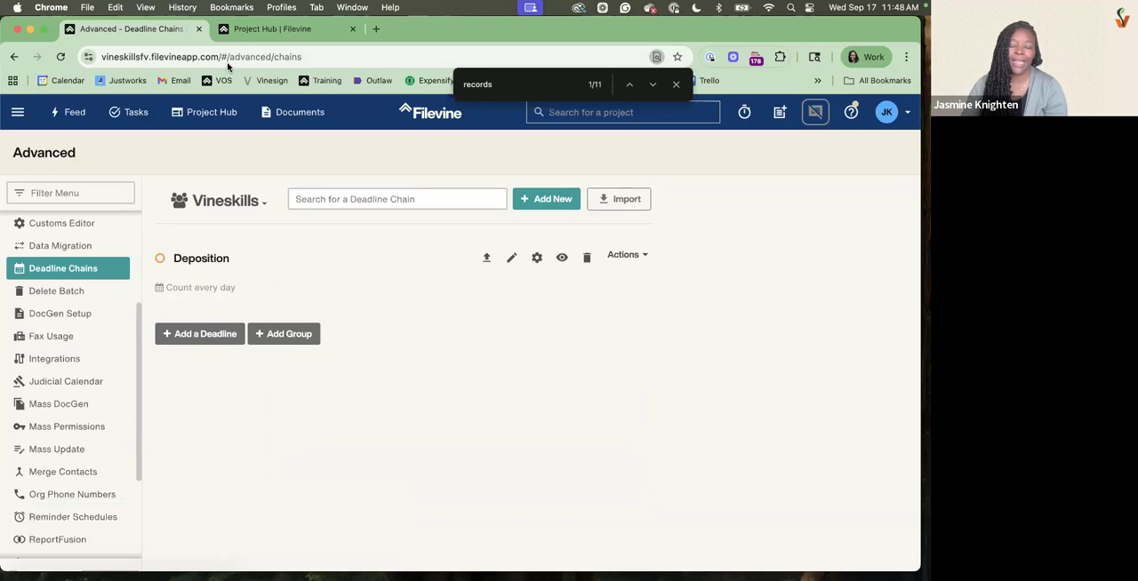
Add a deadline named Deposition to the Deposition chain with the 45/15/5 reminder schedule and save it
{"action": "left_click", "coordinate": [201, 338]}
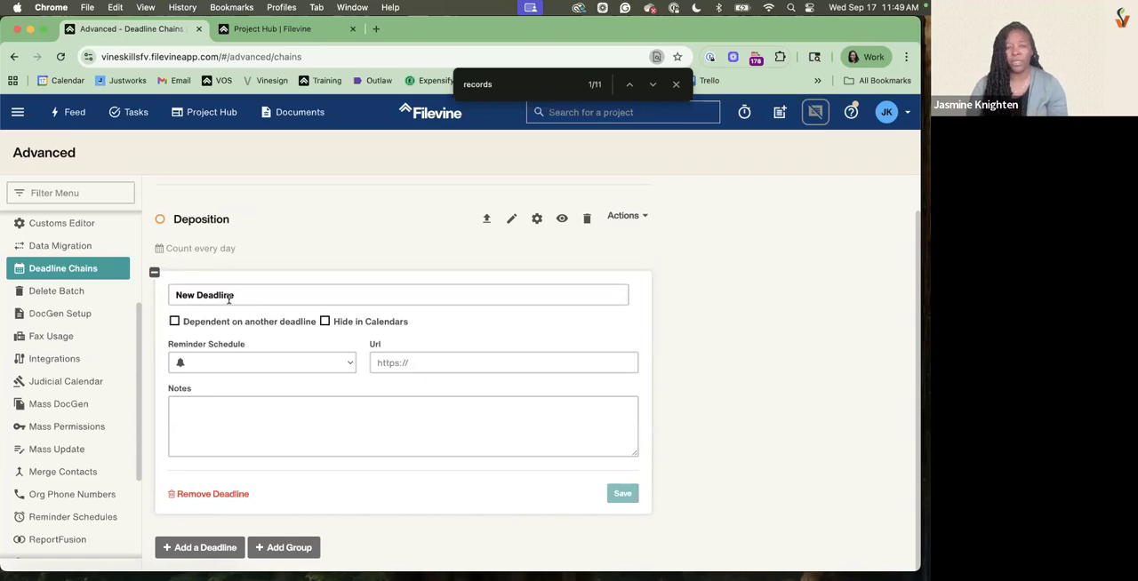
{"action": "triple_click", "coordinate": [228, 299]}
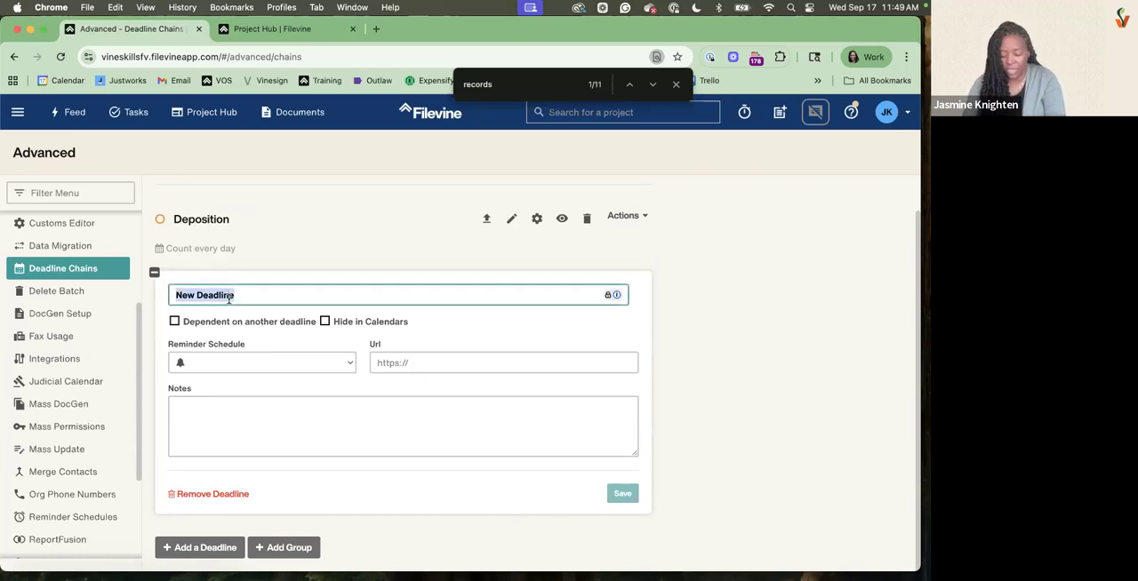
{"action": "type", "text": "Depositi"}
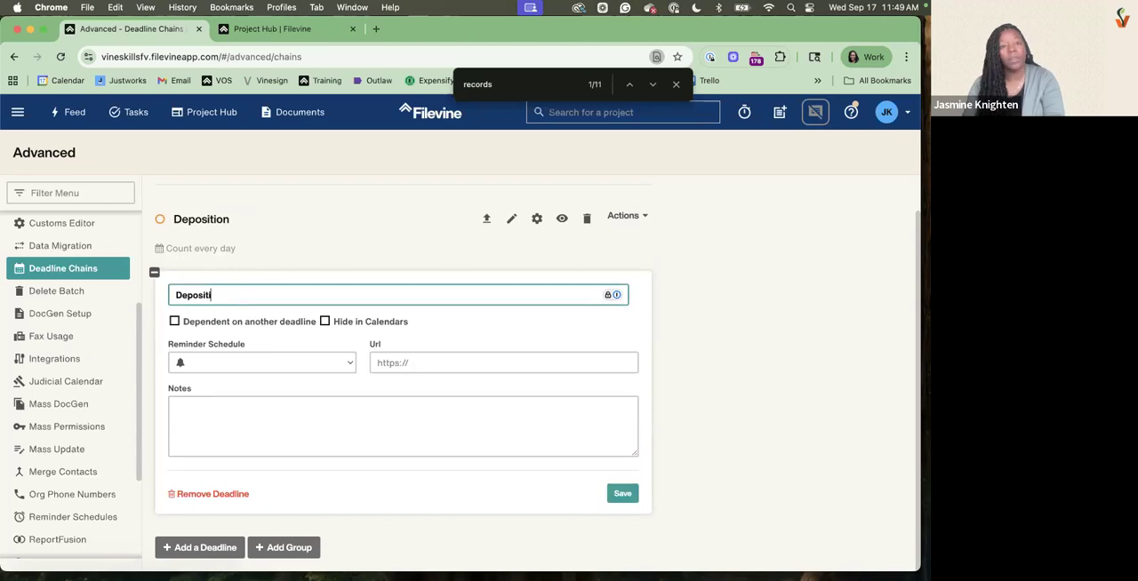
{"action": "type", "text": "on"}
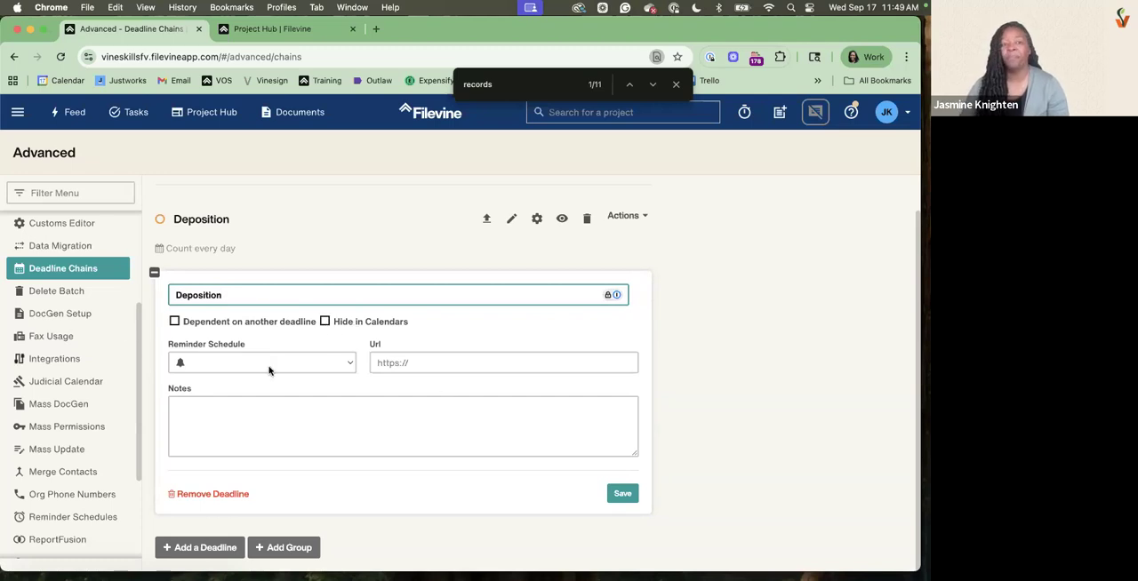
{"action": "left_click", "coordinate": [219, 363]}
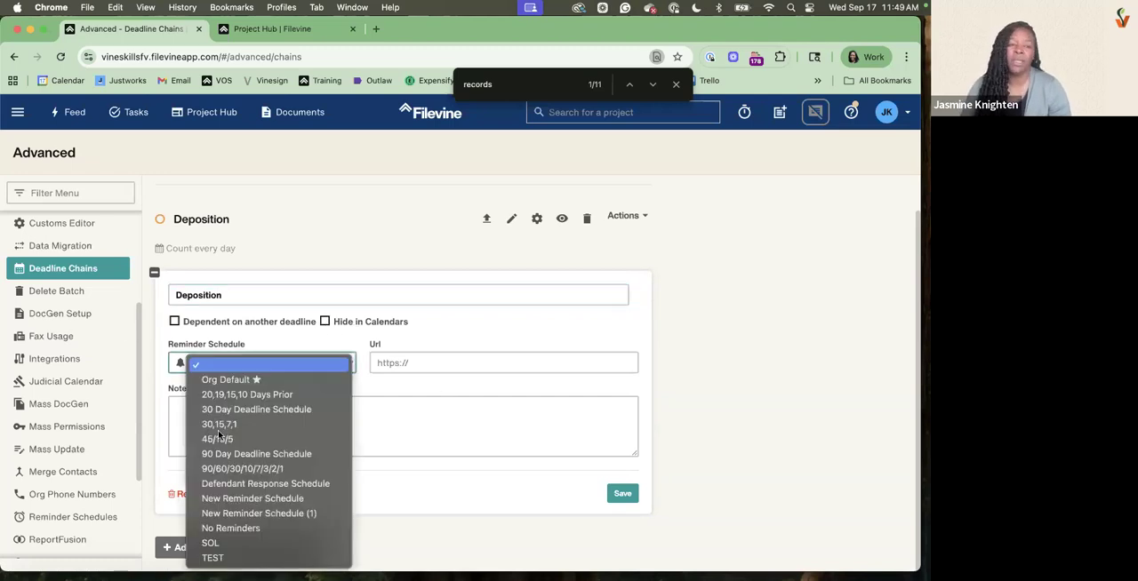
{"action": "left_click", "coordinate": [218, 439]}
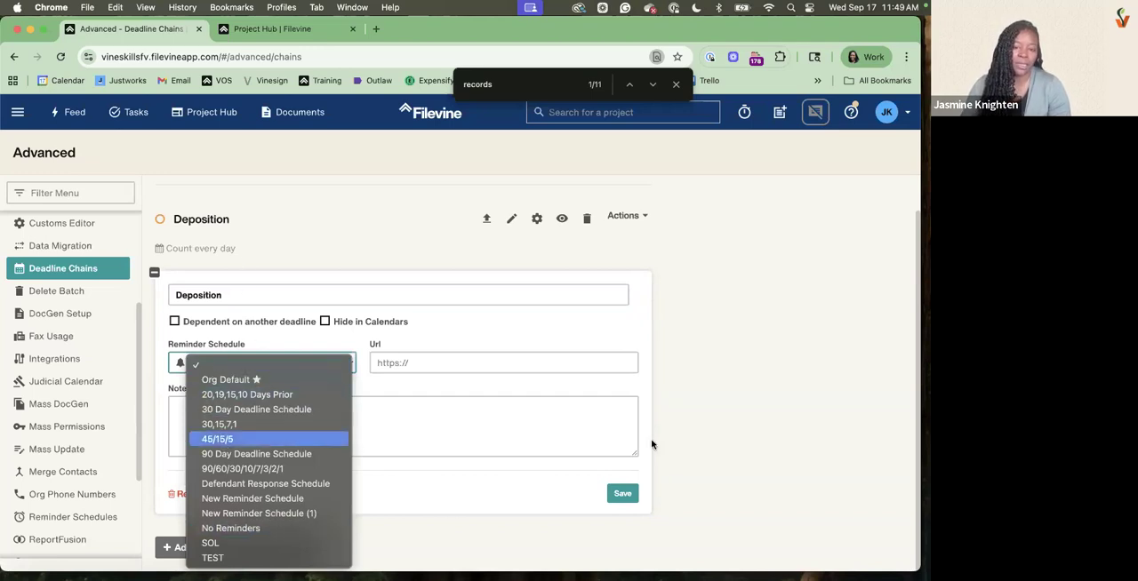
{"action": "left_click", "coordinate": [614, 500]}
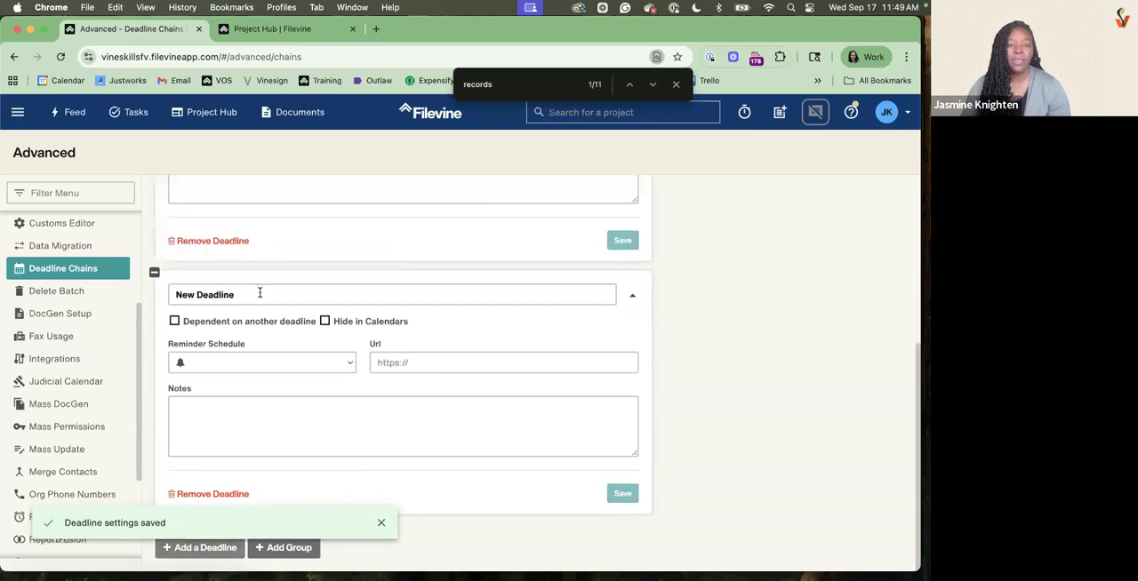
Add a second deadline to the Deposition chain and name it Prep Questions
{"action": "left_click", "coordinate": [260, 293]}
{"action": "triple_click", "coordinate": [259, 293]}
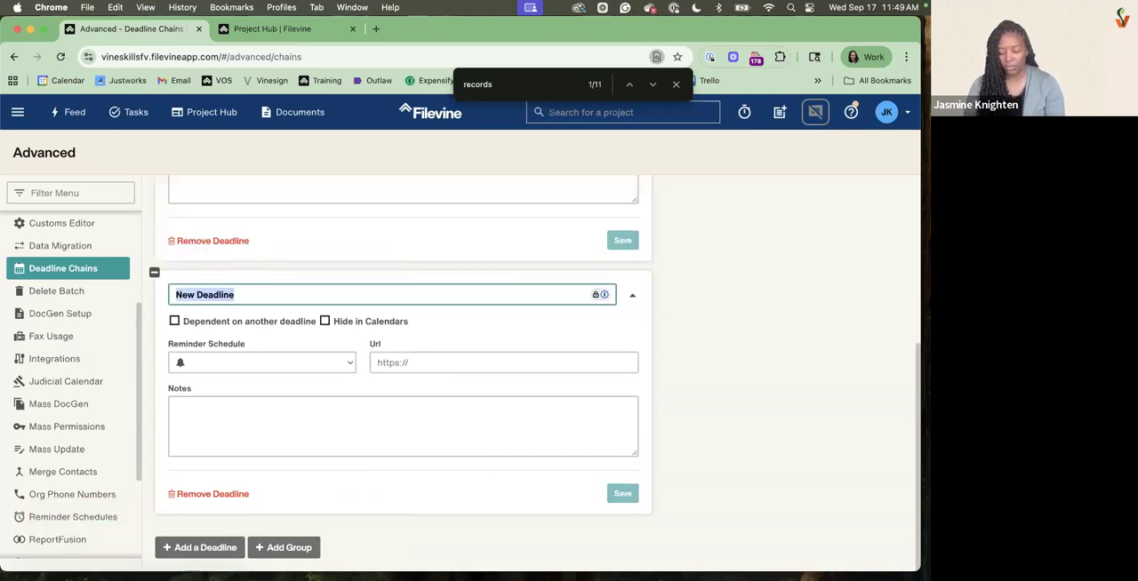
{"action": "type", "text": "Prep Q"}
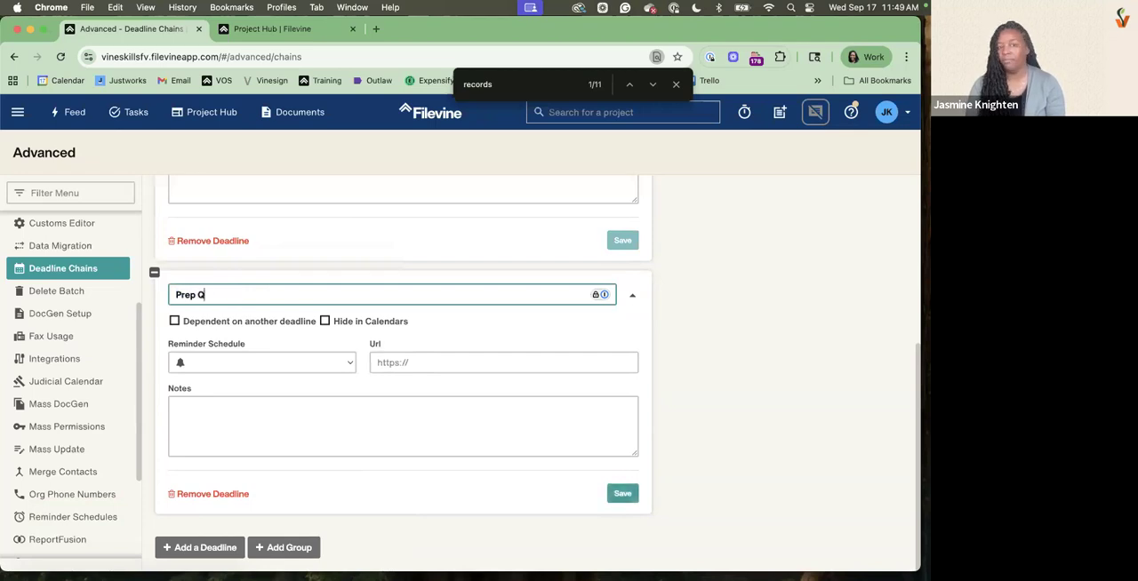
{"action": "type", "text": "uestions"}
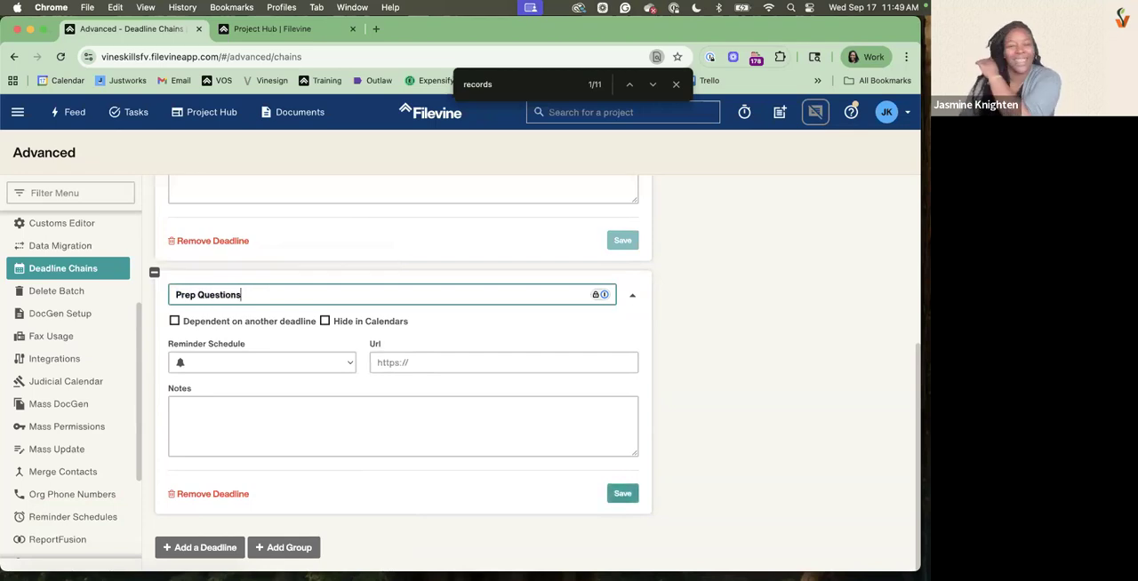
Make the Prep Questions deadline dependent on the Deposition deadline getting a due date
{"action": "left_click", "coordinate": [175, 322]}
{"action": "left_click", "coordinate": [264, 360]}
{"action": "left_click", "coordinate": [262, 374]}
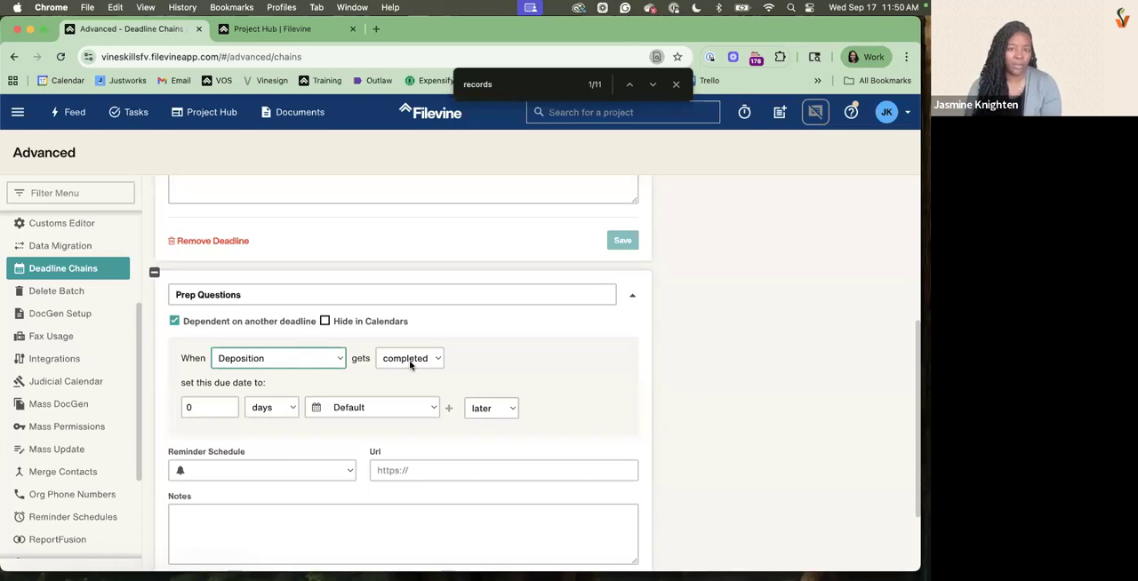
{"action": "left_click", "coordinate": [410, 361]}
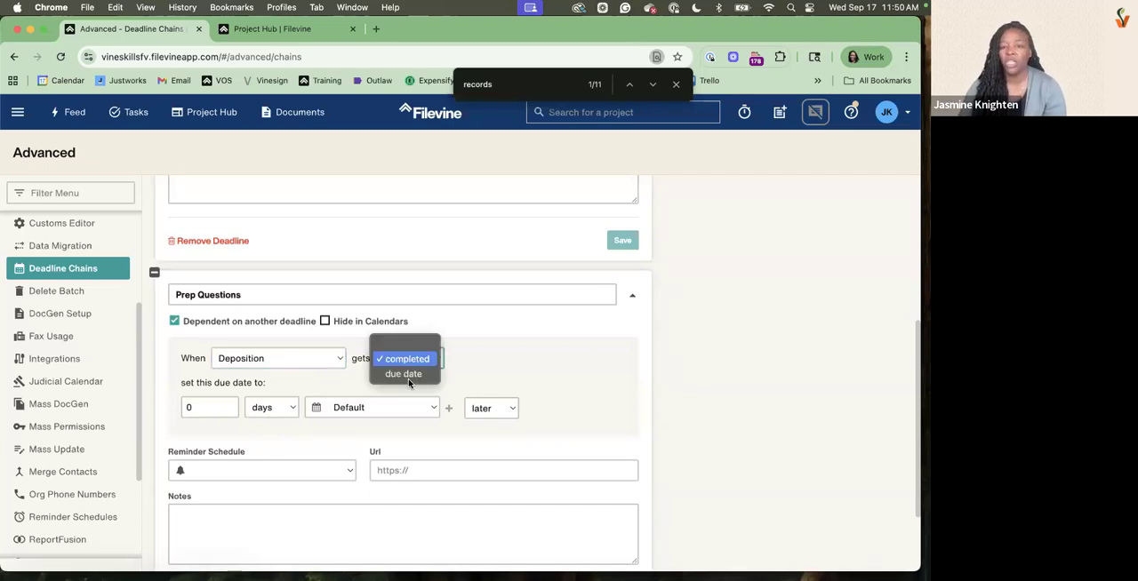
{"action": "left_click", "coordinate": [403, 374]}
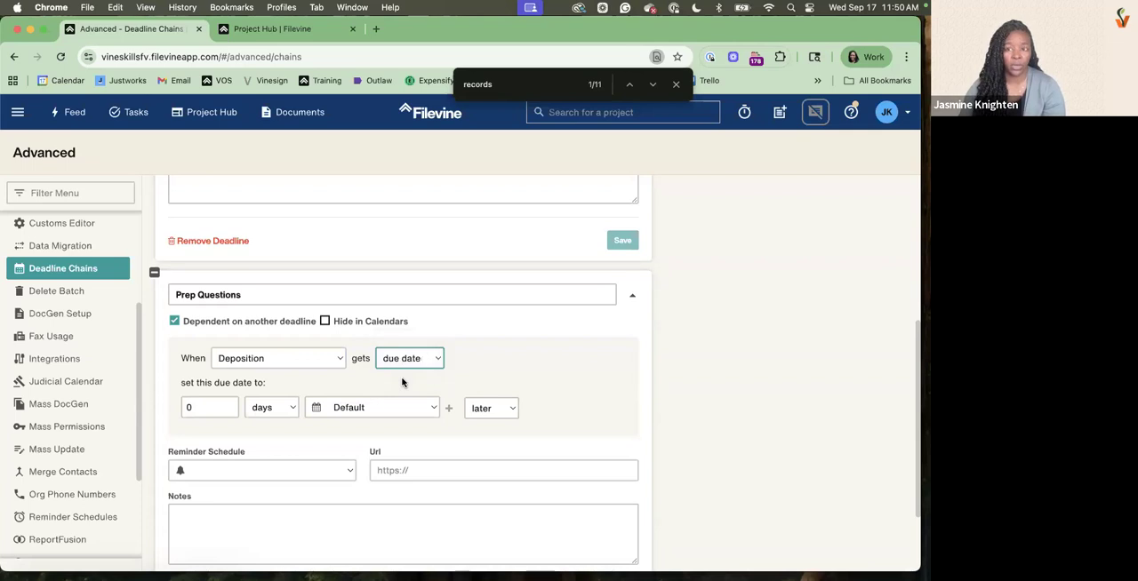
Set the Prep Questions due date to 10 days earlier than the Deposition due date
{"action": "left_click", "coordinate": [211, 406]}
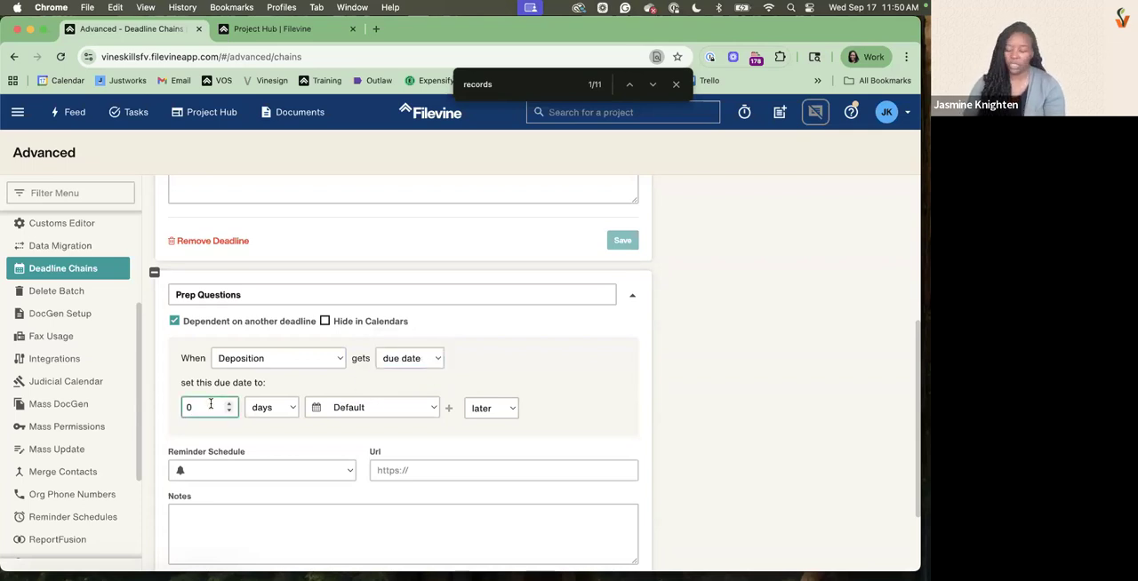
{"action": "key", "text": "BackSpace"}
{"action": "type", "text": "10"}
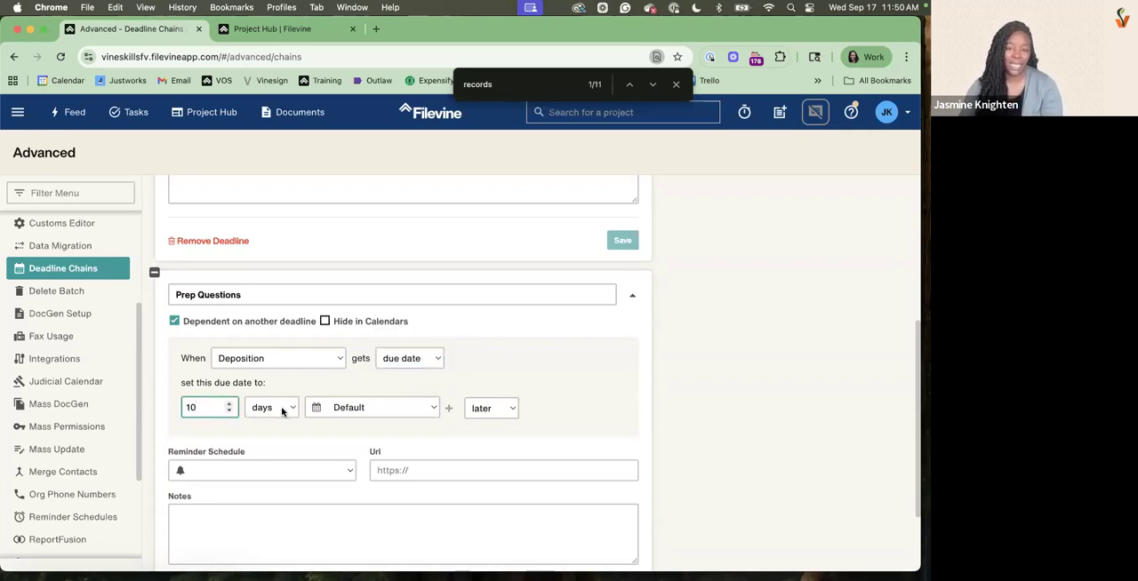
{"action": "left_click", "coordinate": [514, 410]}
{"action": "left_click", "coordinate": [504, 432]}
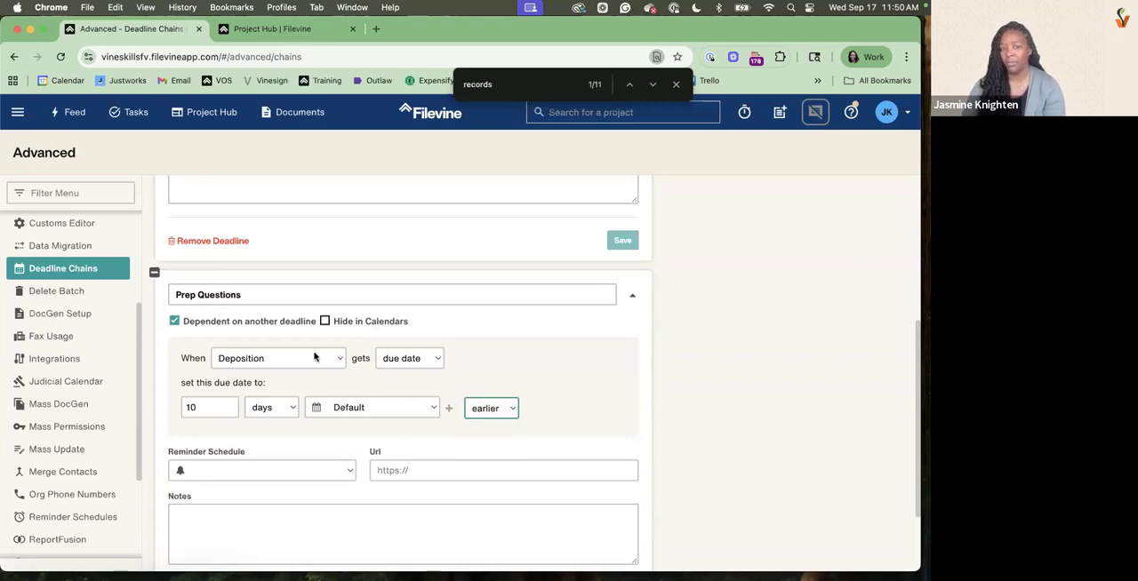
Keep the Default calendar for Prep Questions, set its reminder schedule to No Reminders, and save the deadline
{"action": "left_click", "coordinate": [352, 409]}
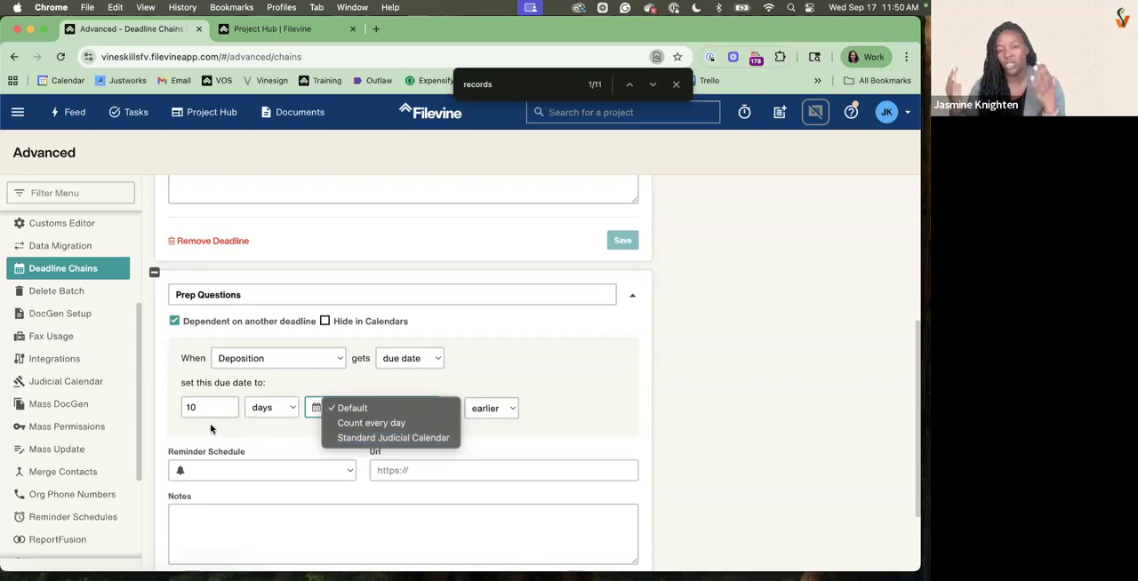
{"action": "left_click", "coordinate": [517, 355]}
{"action": "scroll", "coordinate": [263, 413], "scroll_direction": "down", "scroll_amount": 2}
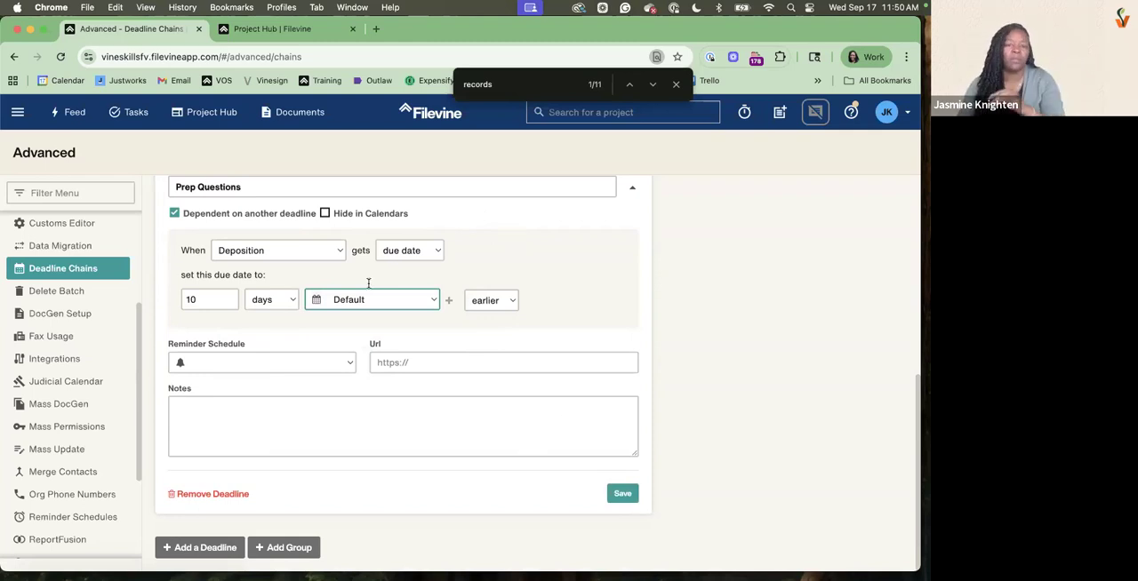
{"action": "left_click", "coordinate": [297, 369]}
{"action": "left_click", "coordinate": [296, 371]}
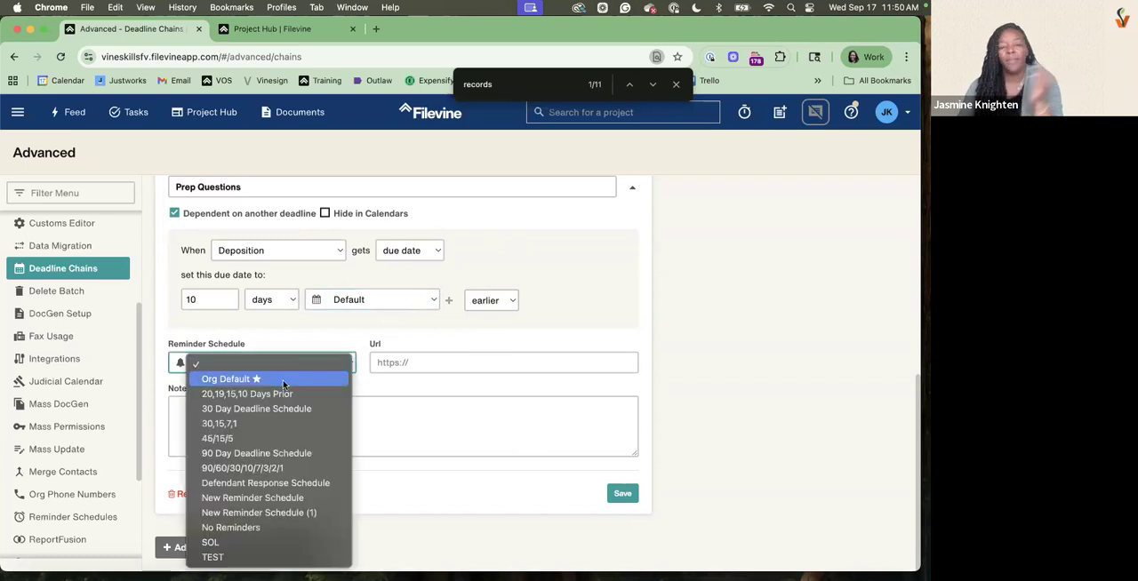
{"action": "left_click", "coordinate": [230, 531]}
{"action": "left_click", "coordinate": [615, 493]}
Add a third deadline to the Deposition chain and name it Send Notice to Deponent
{"action": "left_click", "coordinate": [218, 548]}
{"action": "scroll", "coordinate": [276, 338], "scroll_direction": "down", "scroll_amount": 3}
{"action": "triple_click", "coordinate": [269, 295]}
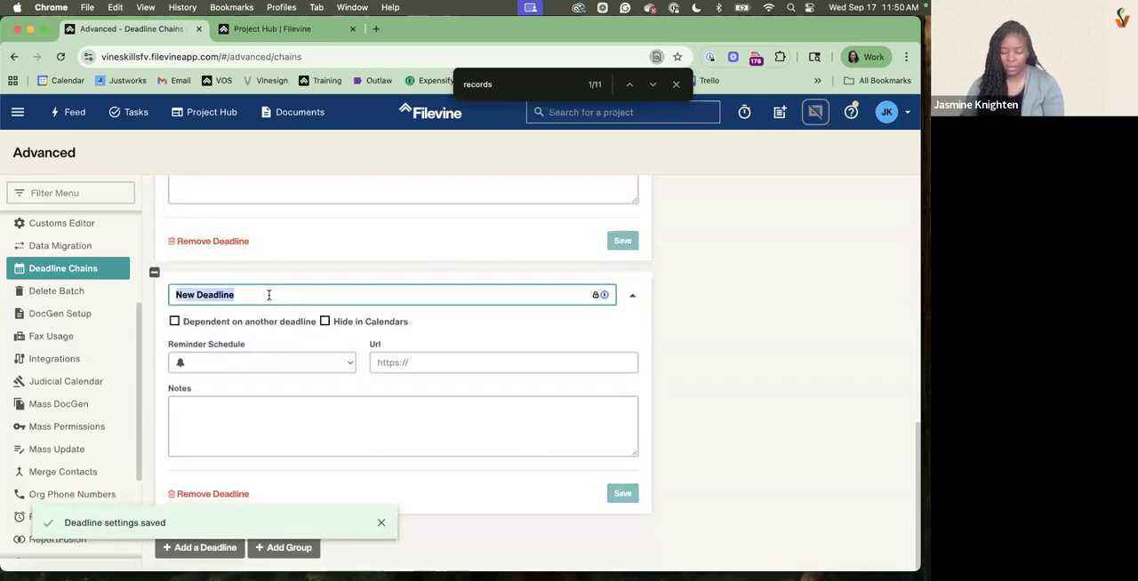
{"action": "type", "text": "Send Notice"}
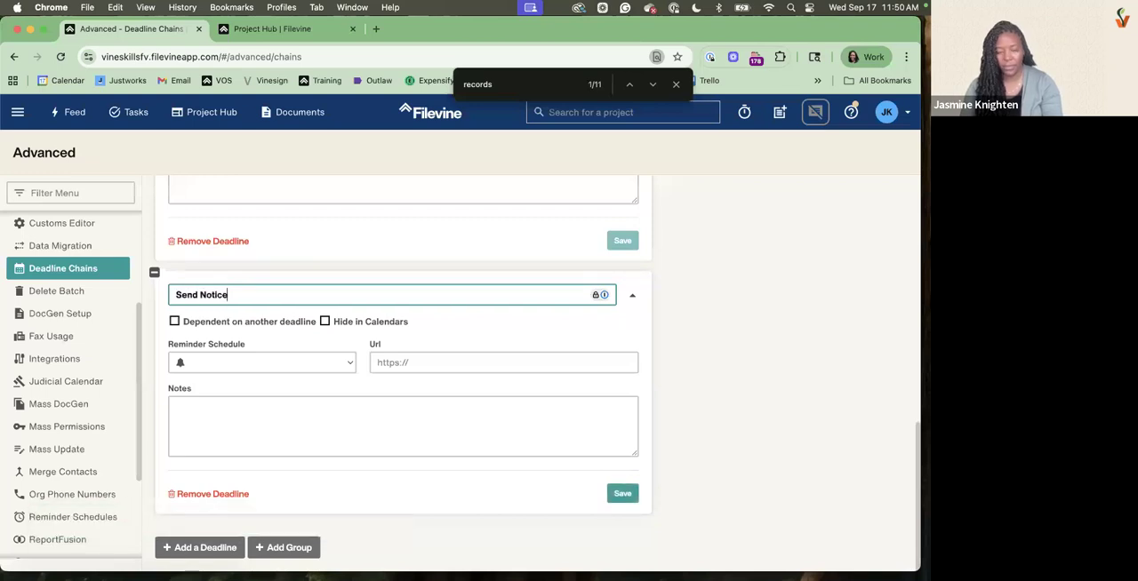
{"action": "type", "text": " to Deponent"}
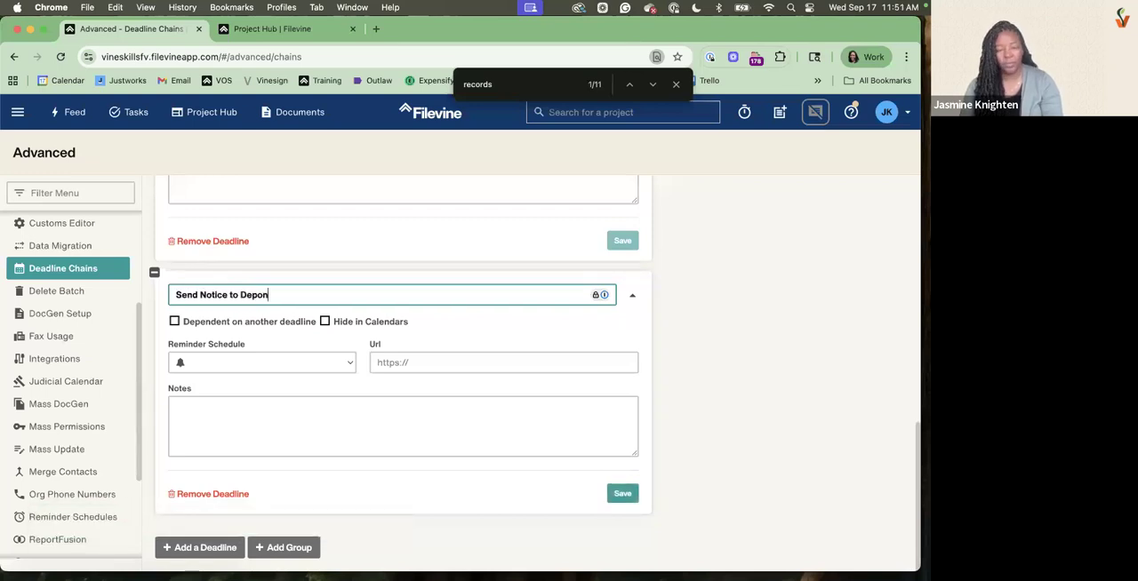
Make the Send Notice to Deponent deadline dependent on the Deposition deadline getting a due date
{"action": "left_click", "coordinate": [229, 323]}
{"action": "left_click", "coordinate": [291, 355]}
{"action": "left_click", "coordinate": [425, 362]}
{"action": "left_click", "coordinate": [425, 363]}
{"action": "left_click", "coordinate": [409, 373]}
Set the Send Notice to Deponent due date to 15 days earlier than the Deposition due date and save the deadline
{"action": "left_click", "coordinate": [206, 408]}
{"action": "key", "text": "BackSpace"}
{"action": "type", "text": "15"}
{"action": "left_click", "coordinate": [481, 409]}
{"action": "left_click", "coordinate": [481, 423]}
{"action": "scroll", "coordinate": [618, 436], "scroll_direction": "down", "scroll_amount": 3}
{"action": "left_click", "coordinate": [624, 494]}
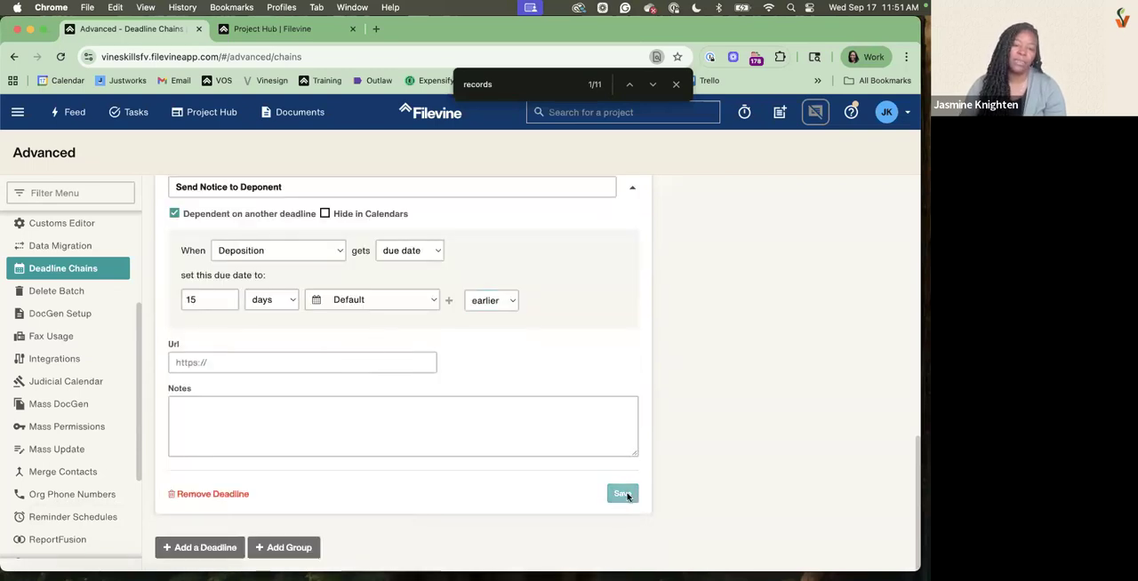
Add a fourth deadline to the Deposition chain and name it Request Transcript of Deposition
{"action": "left_click", "coordinate": [203, 547]}
{"action": "scroll", "coordinate": [293, 416], "scroll_direction": "down", "scroll_amount": 3}
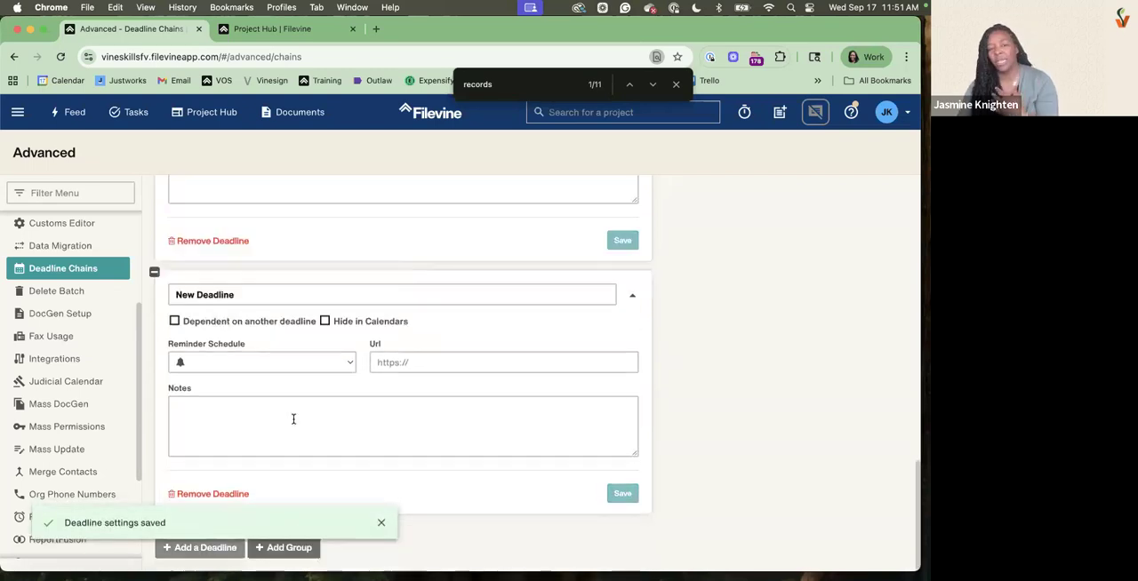
{"action": "left_click", "coordinate": [305, 294]}
{"action": "key", "text": "super+a"}
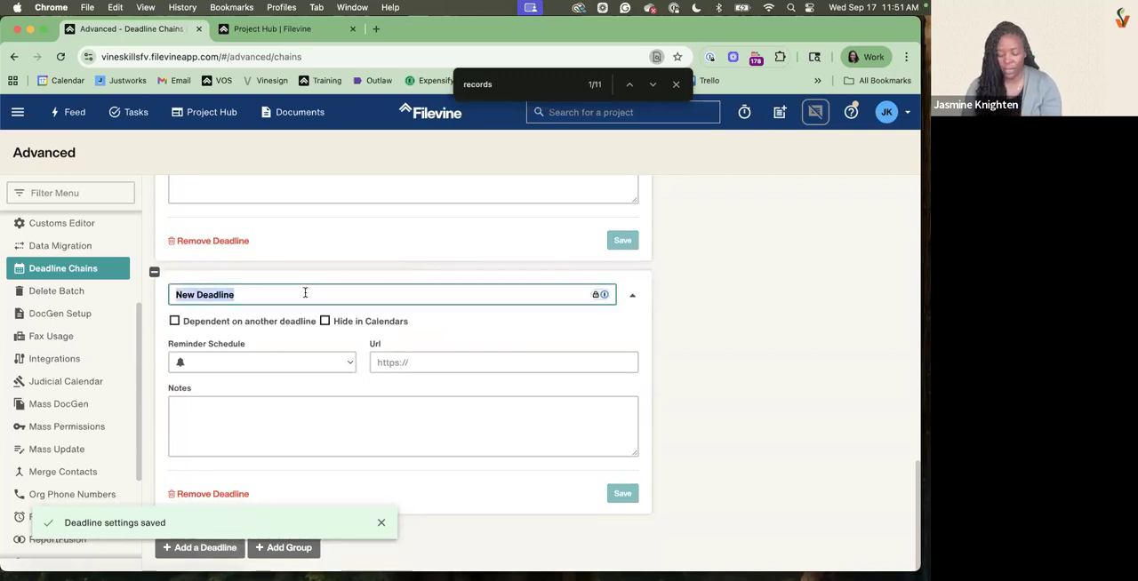
{"action": "type", "text": "Request Tra"}
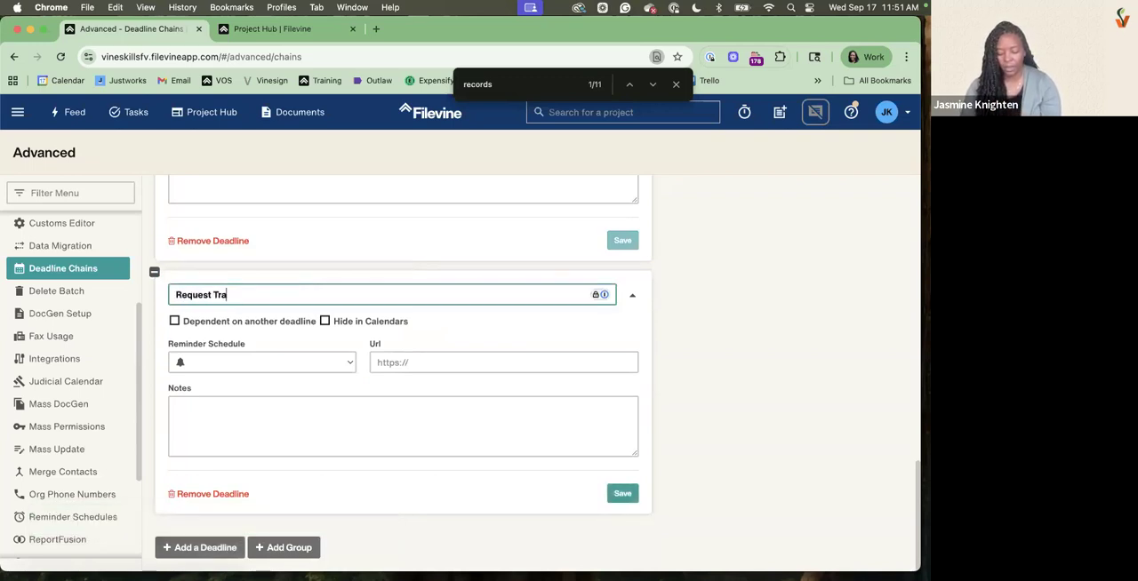
{"action": "type", "text": "nscript of Deposition"}
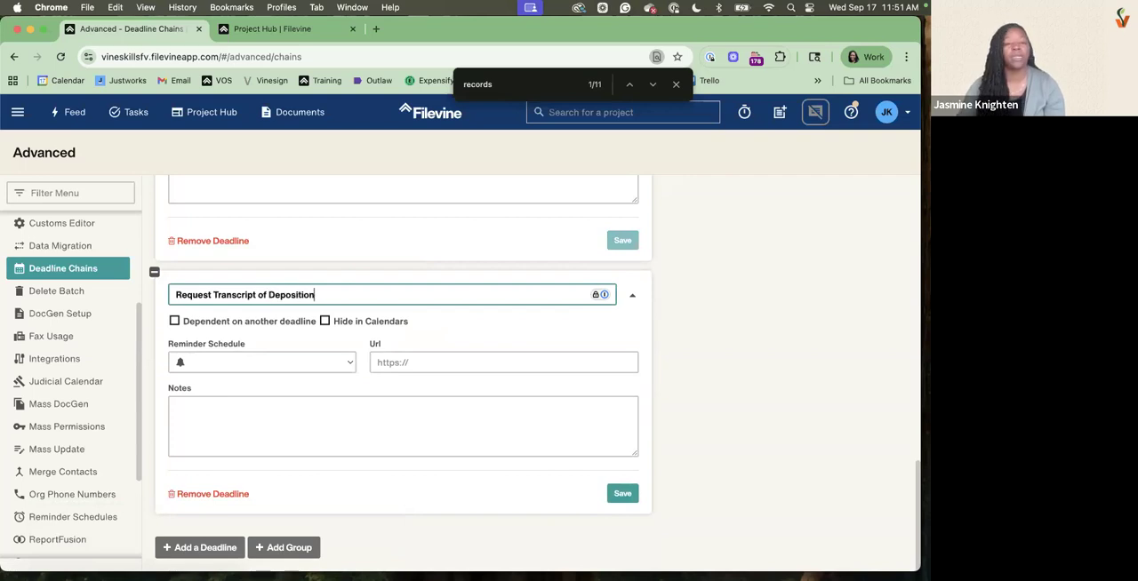
Make Request Transcript of Deposition dependent on the Deposition deadline being completed, due 3 days after it
{"action": "left_click", "coordinate": [250, 326]}
{"action": "left_click", "coordinate": [254, 358]}
{"action": "left_click", "coordinate": [404, 368]}
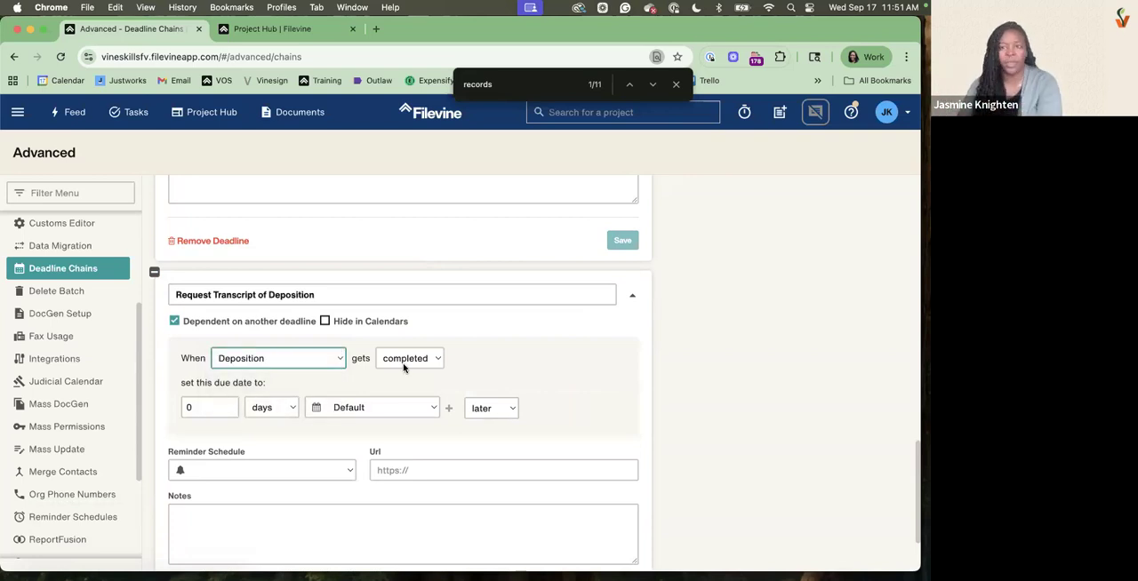
{"action": "double_click", "coordinate": [219, 406]}
{"action": "type", "text": "3"}
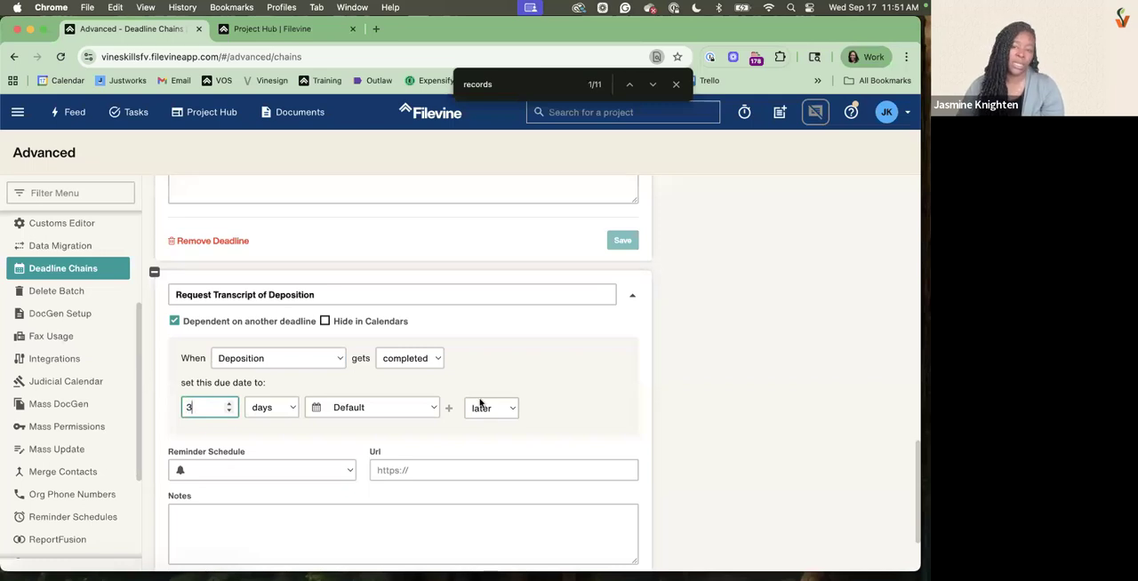
Save the Request Transcript of Deposition deadline and publish the Deposition chain
{"action": "scroll", "coordinate": [551, 445], "scroll_direction": "down", "scroll_amount": 2}
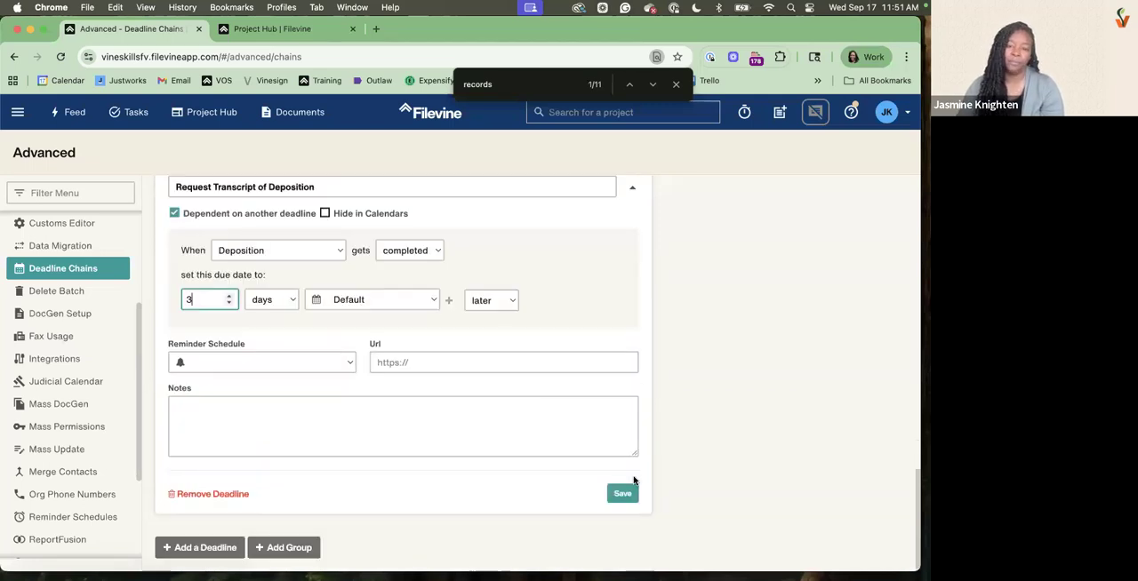
{"action": "left_click", "coordinate": [621, 493]}
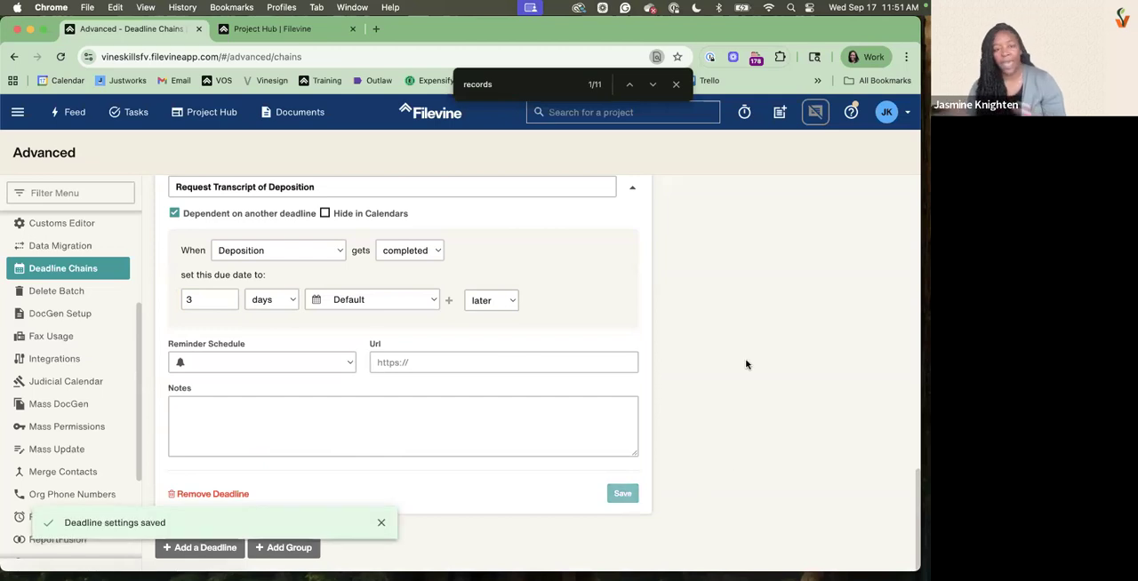
{"action": "scroll", "coordinate": [747, 364], "scroll_direction": "up", "scroll_amount": 10}
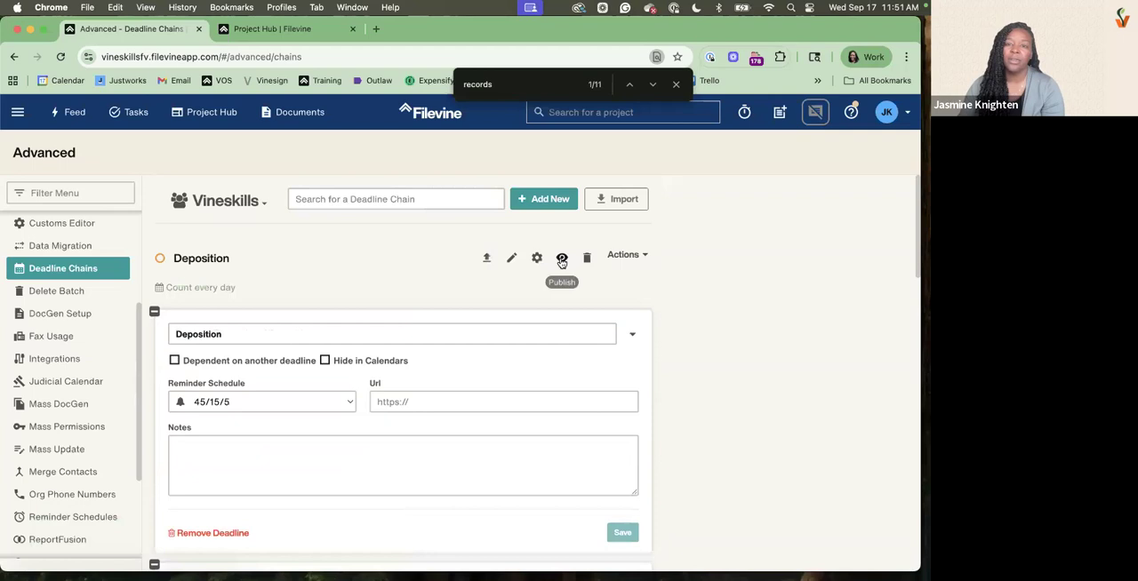
{"action": "left_click", "coordinate": [561, 260]}
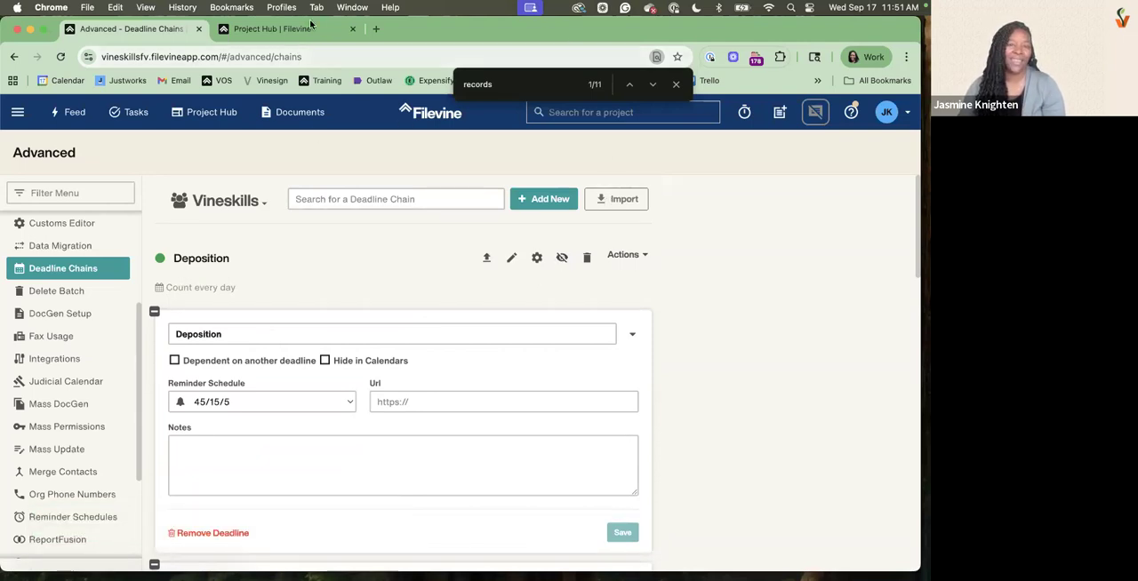
Try to find the demo project from the already open Project Hub page by searching for grizz
{"action": "left_click", "coordinate": [276, 29]}
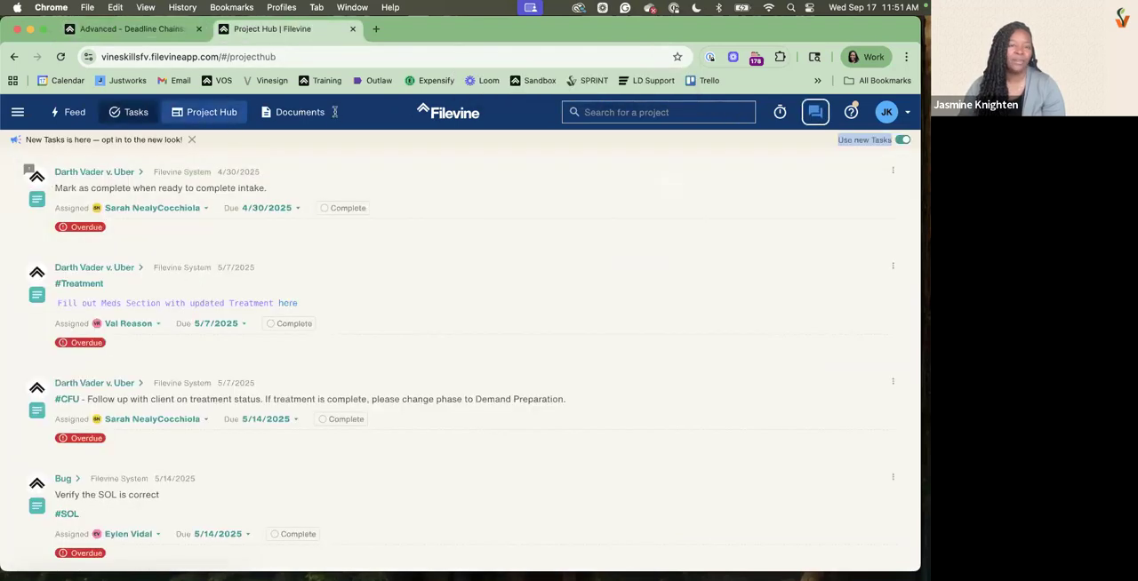
{"action": "left_click", "coordinate": [643, 113]}
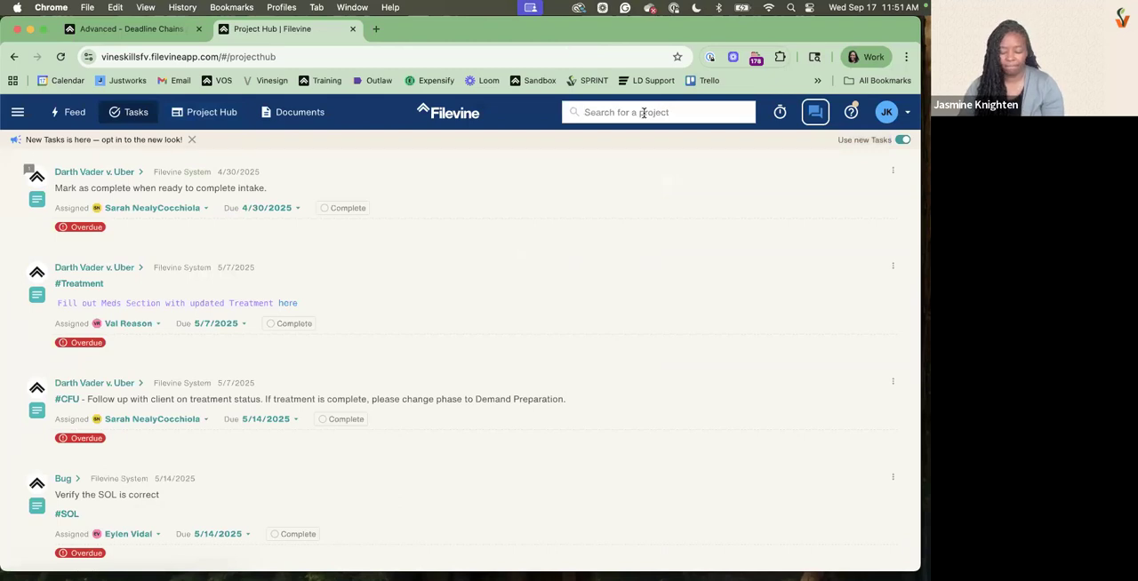
{"action": "type", "text": "gr"}
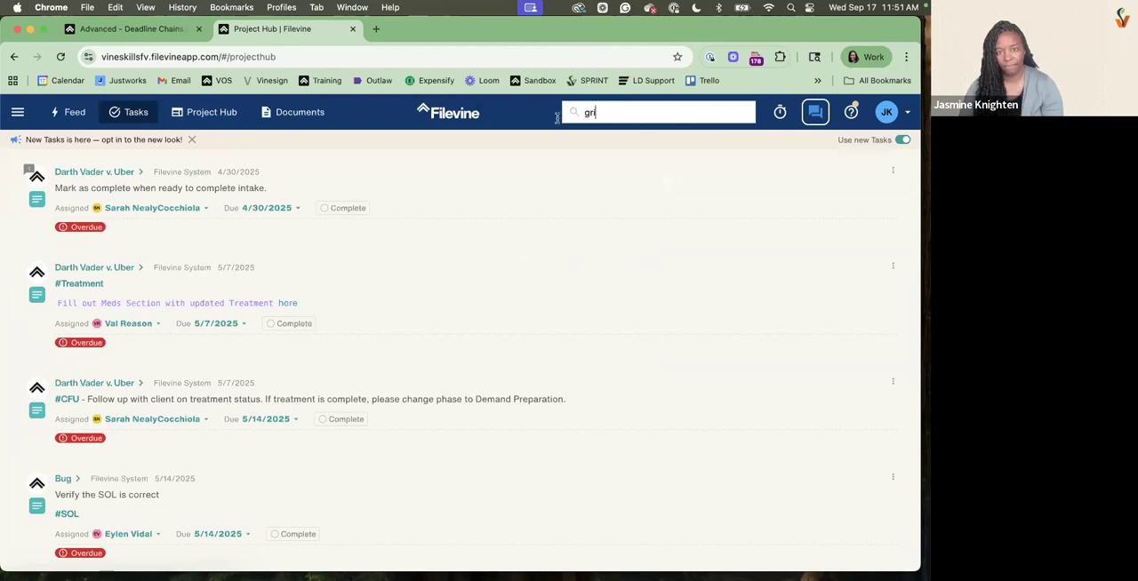
{"action": "type", "text": "zz"}
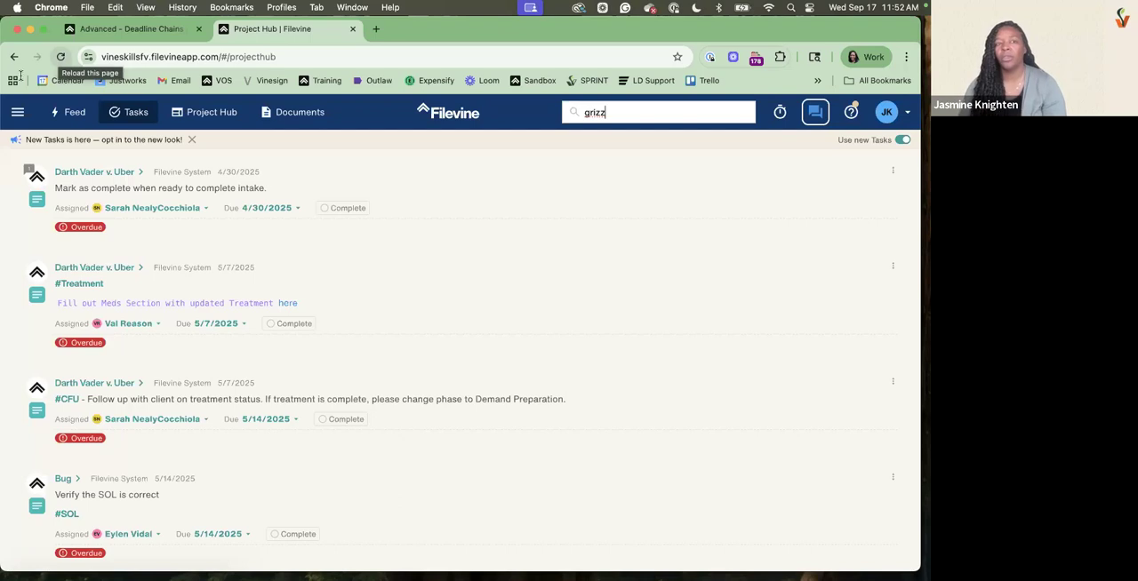
{"action": "left_click", "coordinate": [10, 120]}
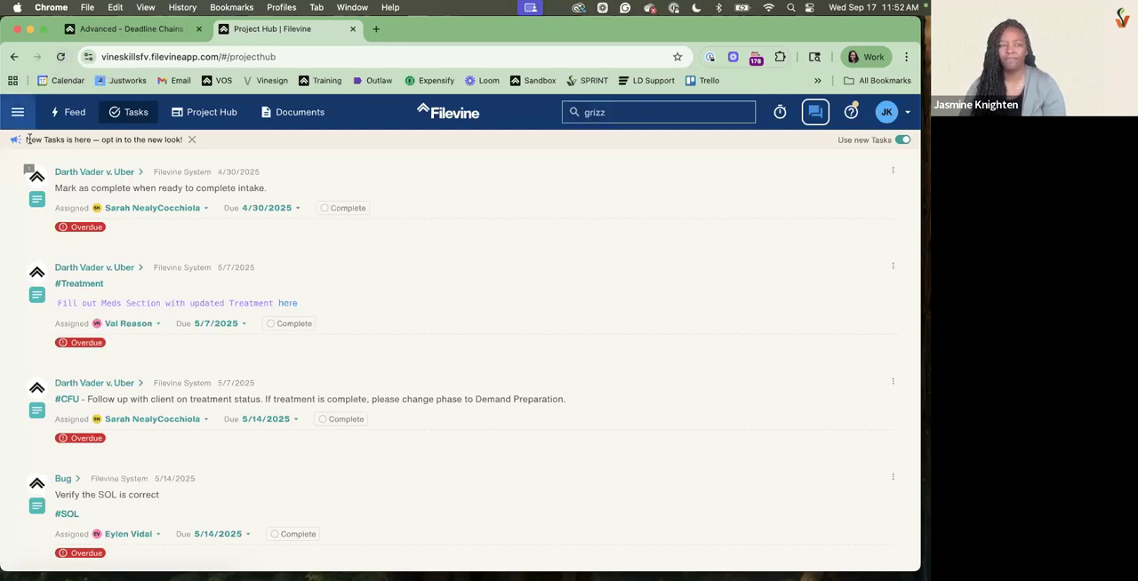
Open the Project Hub in a new browser tab and open the zz:Free Help-Personal Injury project
{"action": "left_click", "coordinate": [153, 34]}
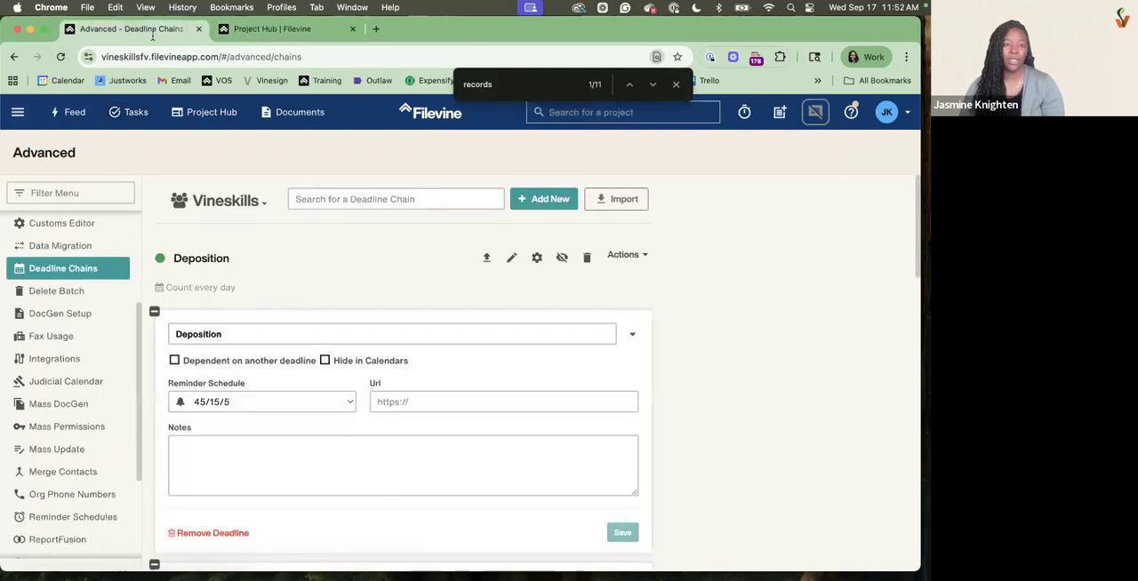
{"action": "right_click", "coordinate": [218, 114]}
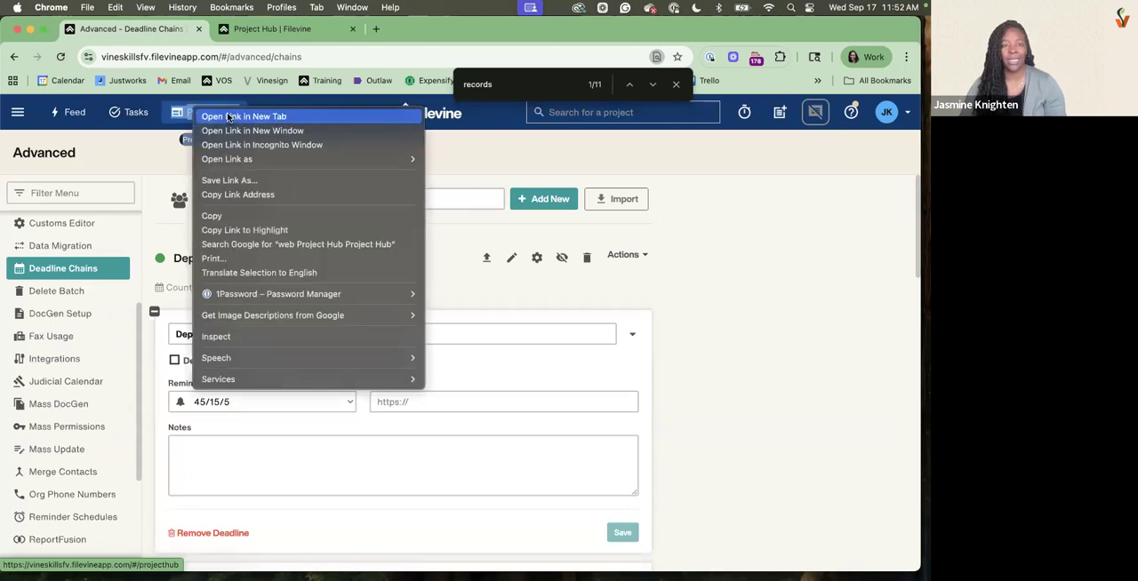
{"action": "key", "text": "Escape"}
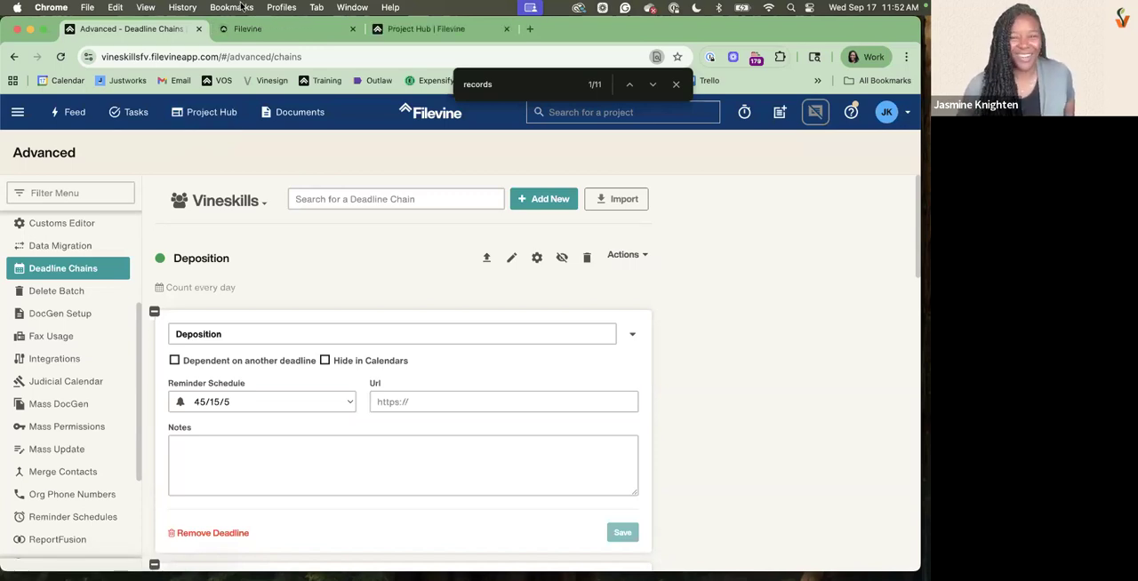
{"action": "key", "text": "Escape"}
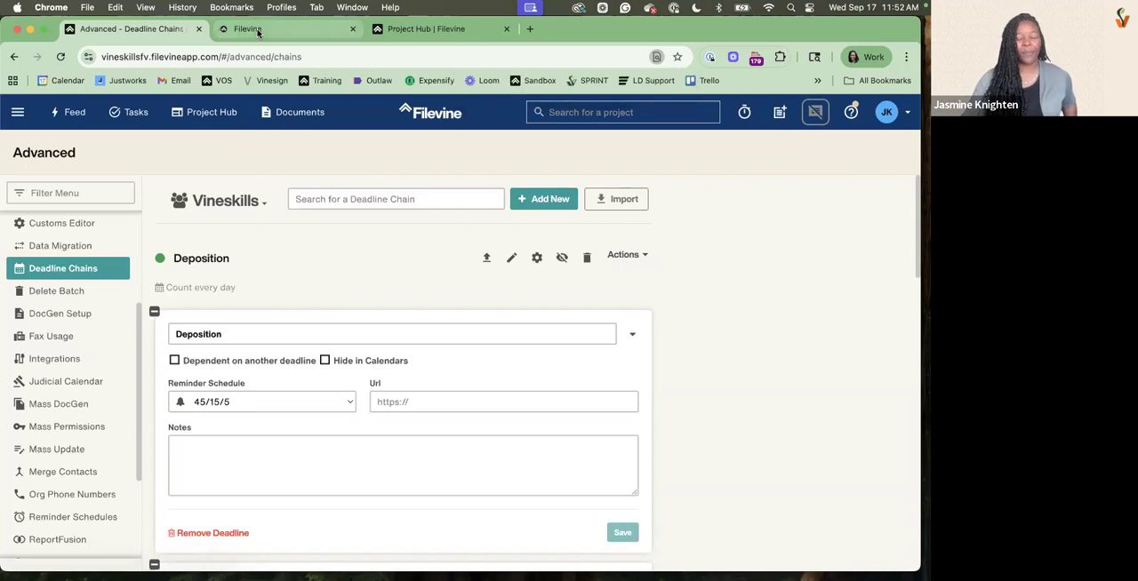
{"action": "left_click", "coordinate": [253, 29]}
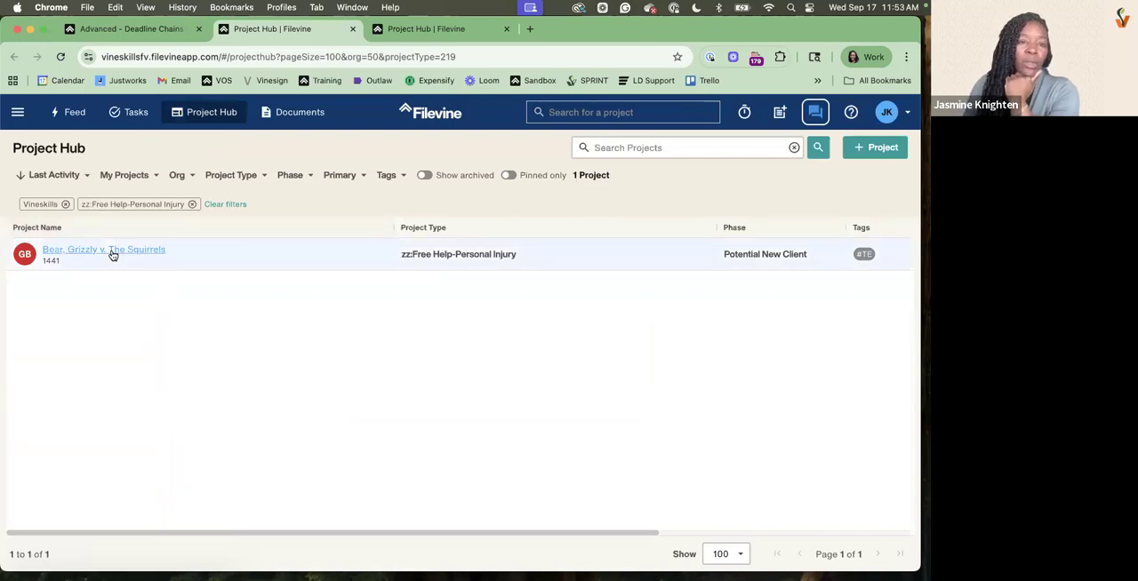
{"action": "left_click", "coordinate": [113, 253]}
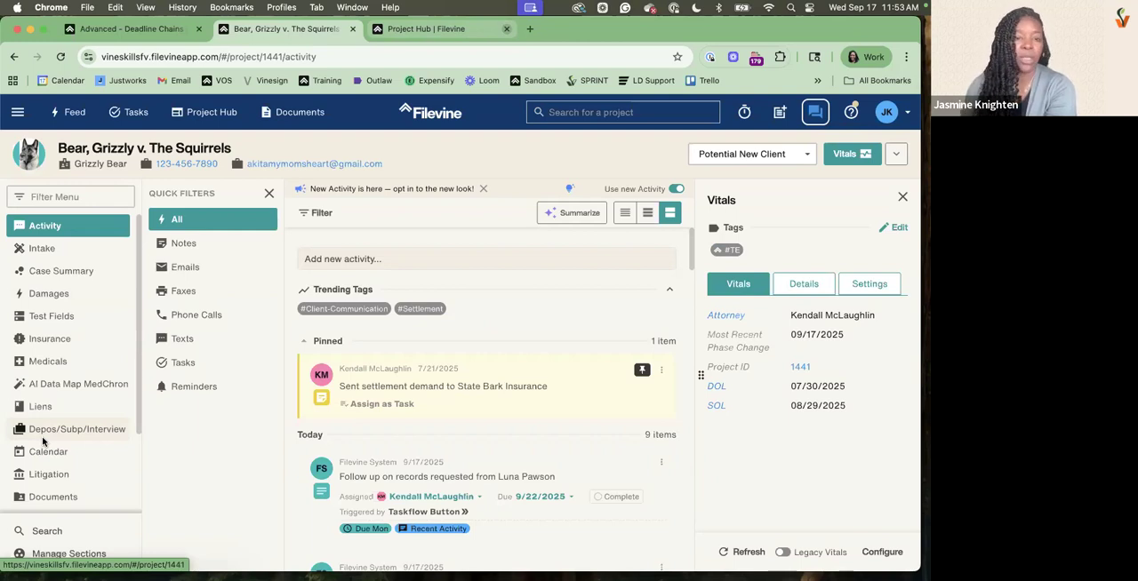
Open the project's Deadline Chains section
{"action": "scroll", "coordinate": [44, 436], "scroll_direction": "down", "scroll_amount": 1}
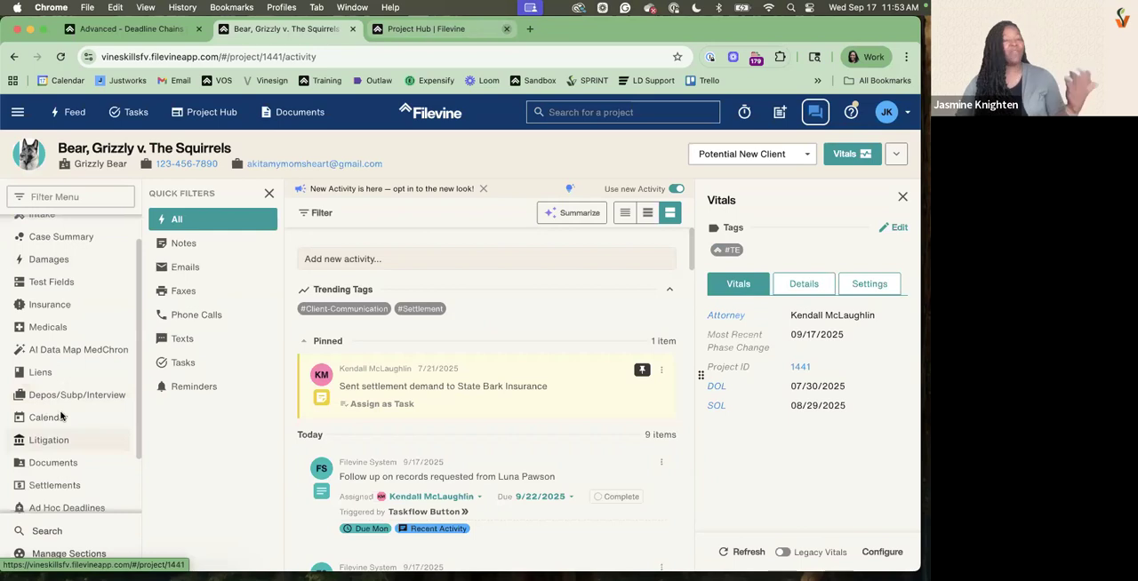
{"action": "scroll", "coordinate": [60, 416], "scroll_direction": "down", "scroll_amount": 2}
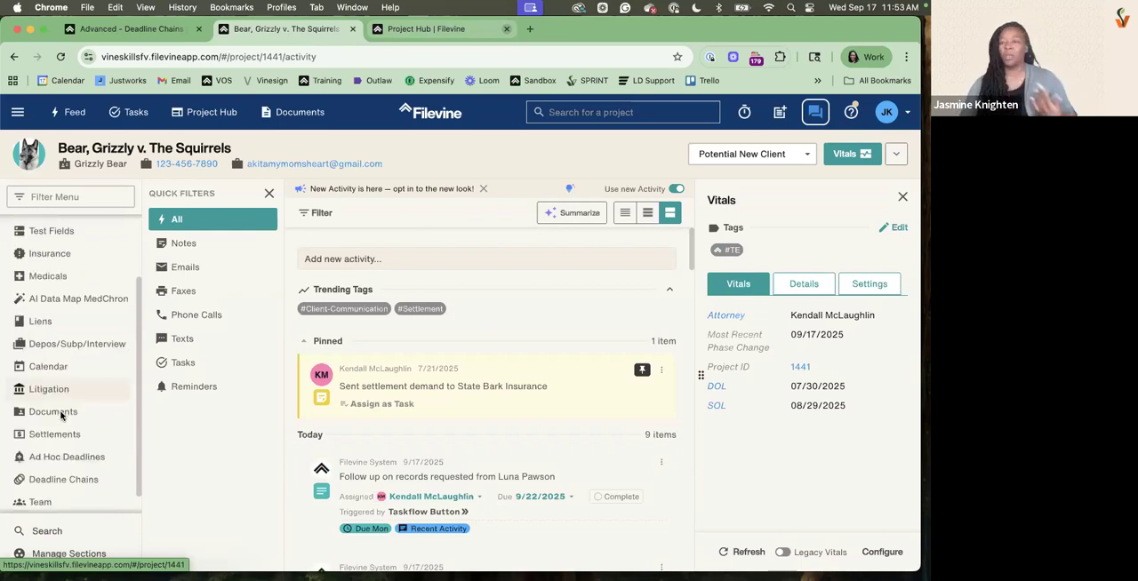
{"action": "scroll", "coordinate": [60, 416], "scroll_direction": "down", "scroll_amount": 1}
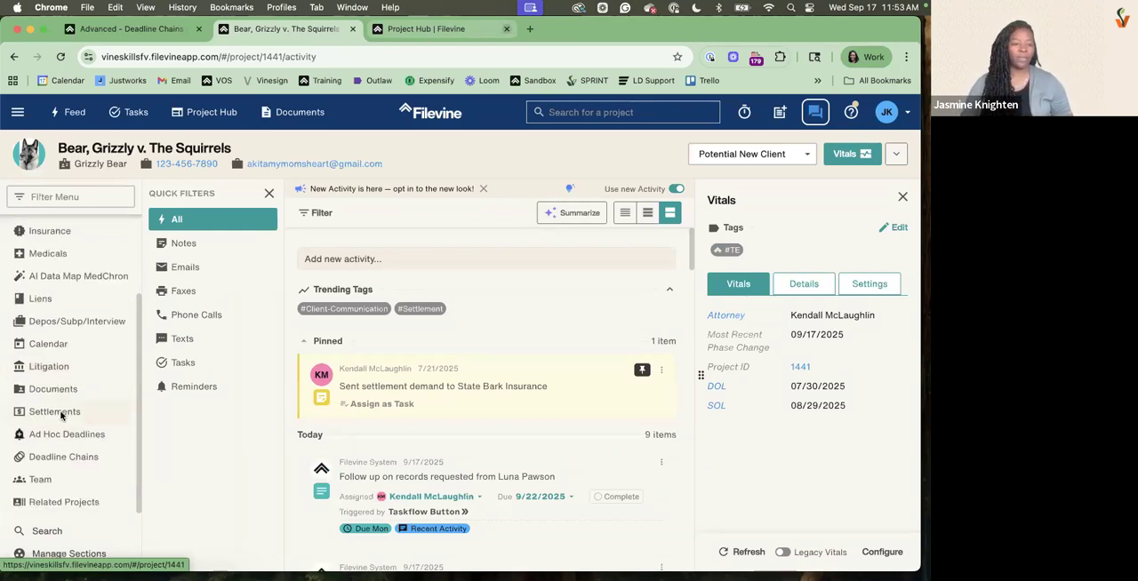
{"action": "left_click", "coordinate": [42, 459]}
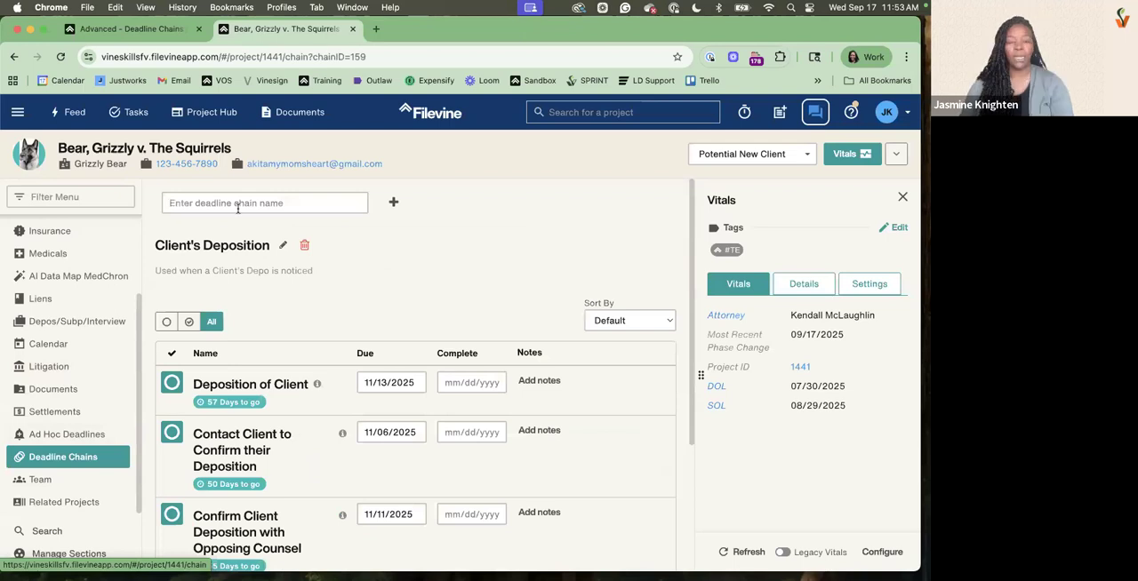
Add the published Deposition deadline chain to the project
{"action": "left_click", "coordinate": [351, 192]}
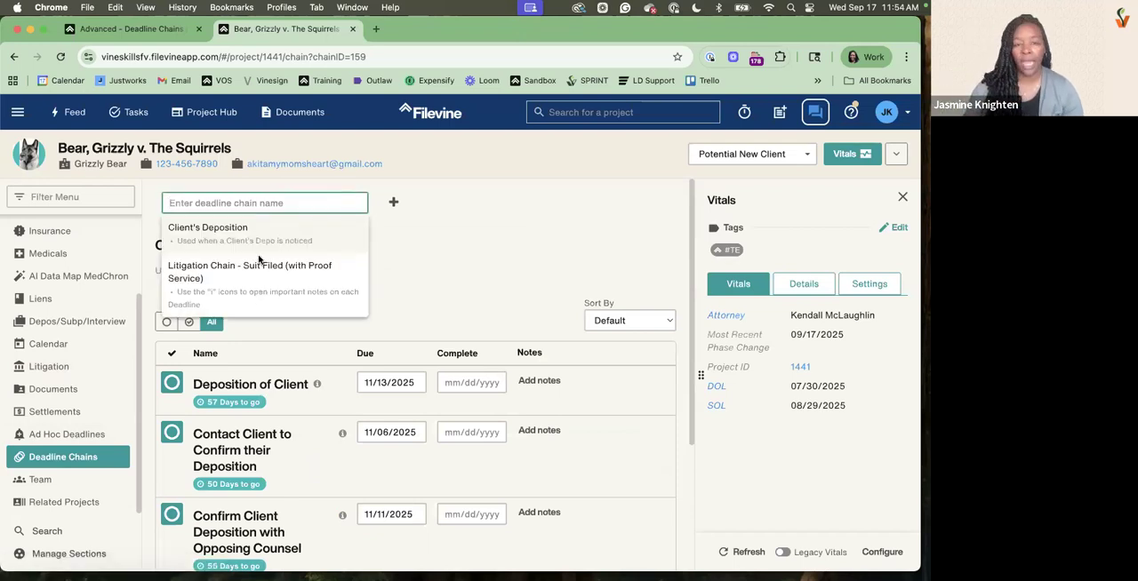
{"action": "left_click", "coordinate": [394, 204]}
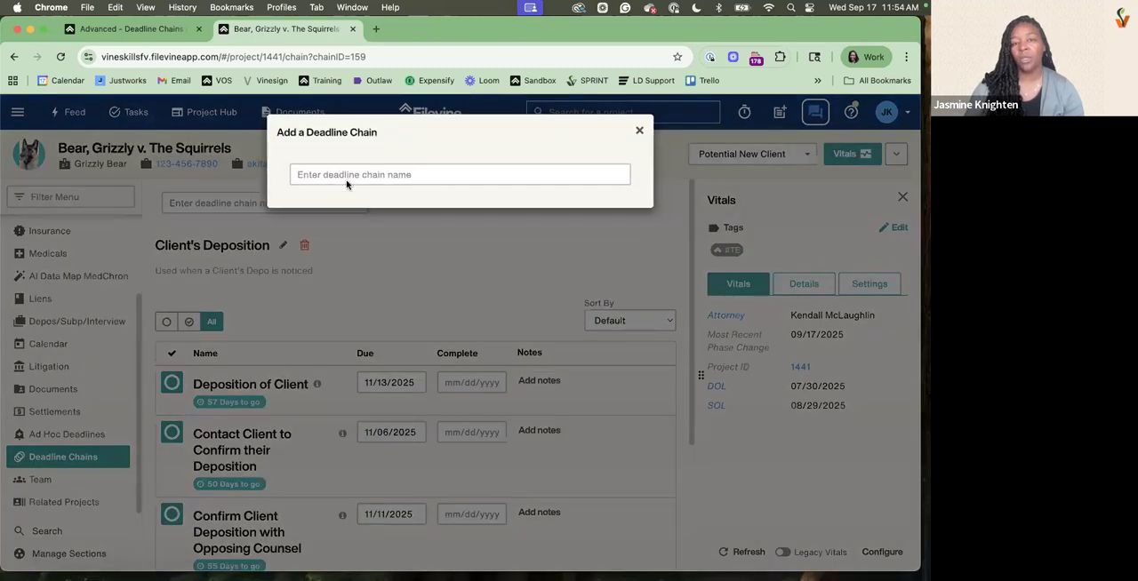
{"action": "left_click", "coordinate": [346, 178]}
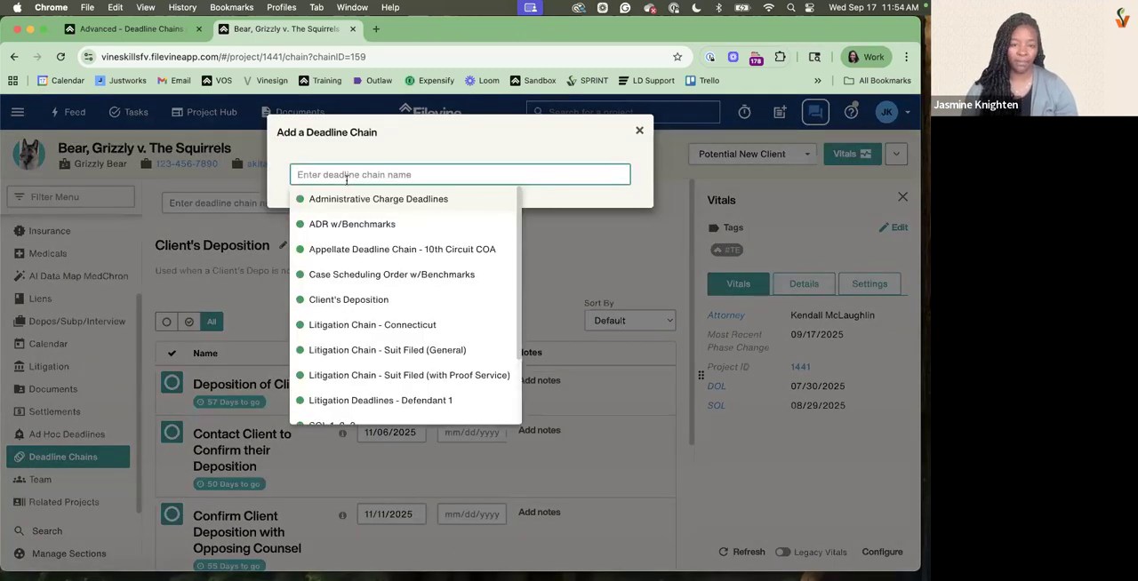
{"action": "type", "text": "depo"}
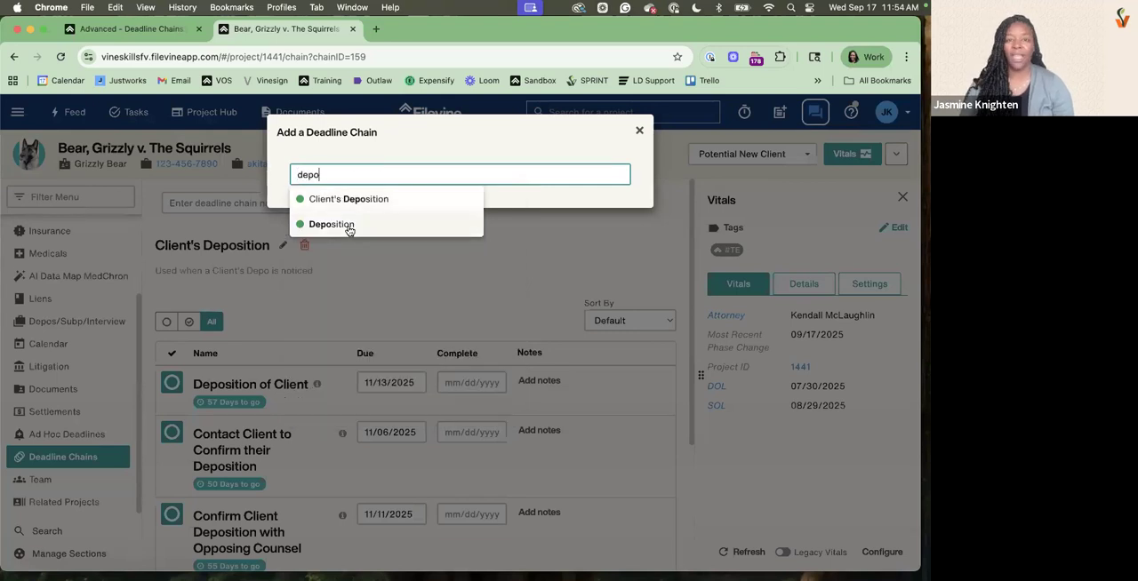
{"action": "left_click", "coordinate": [349, 231]}
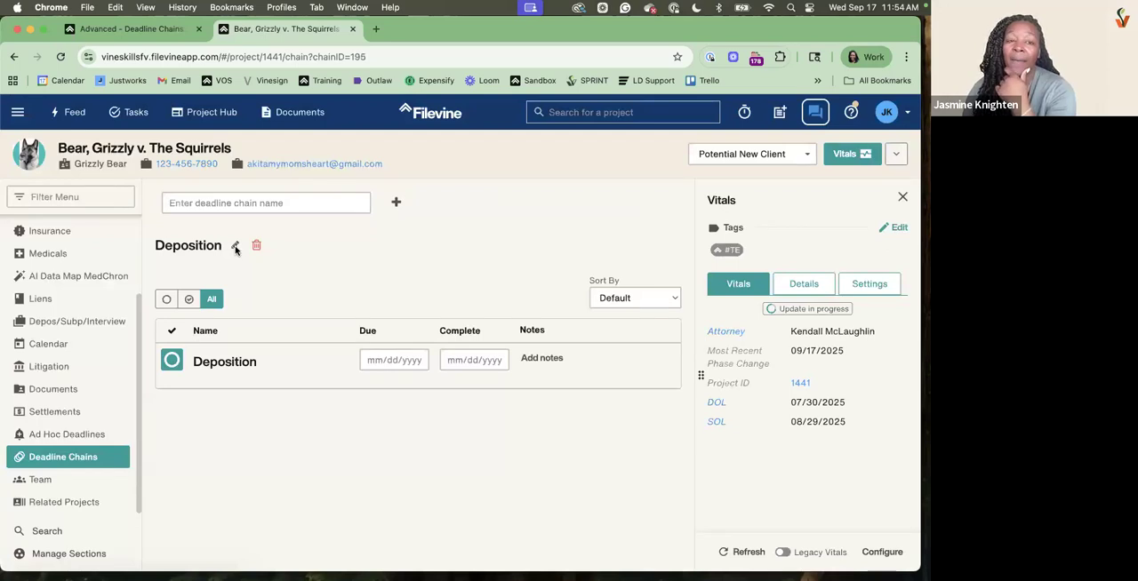
Rename the project's Deposition chain by putting the deponent's full name in the possessive before Deposition, and save the name
{"action": "left_click", "coordinate": [236, 251]}
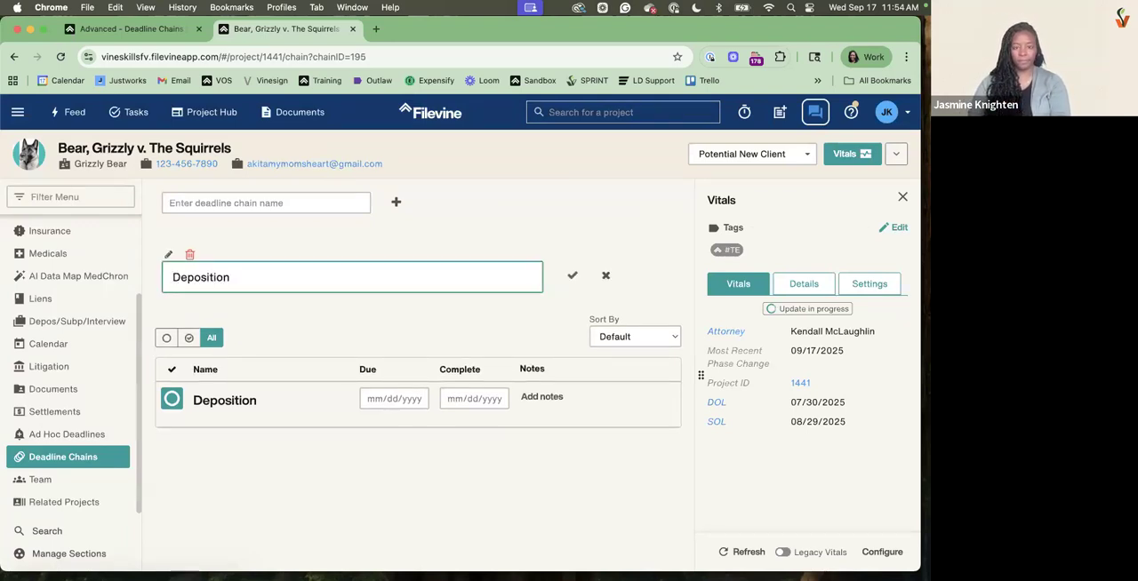
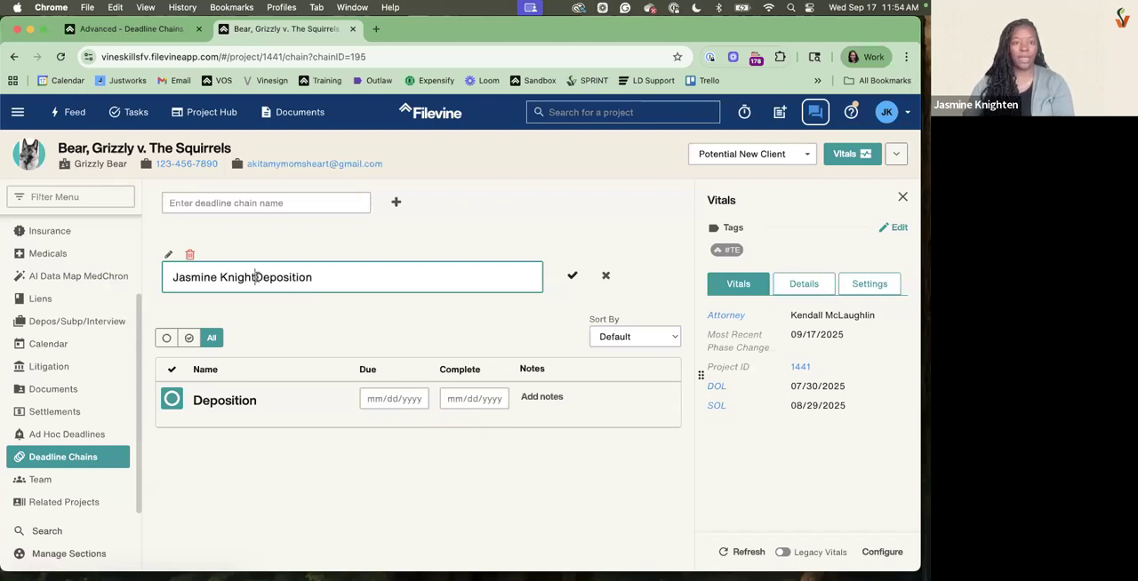
{"action": "left_click", "coordinate": [269, 277]}
{"action": "type", "text": "'s"}
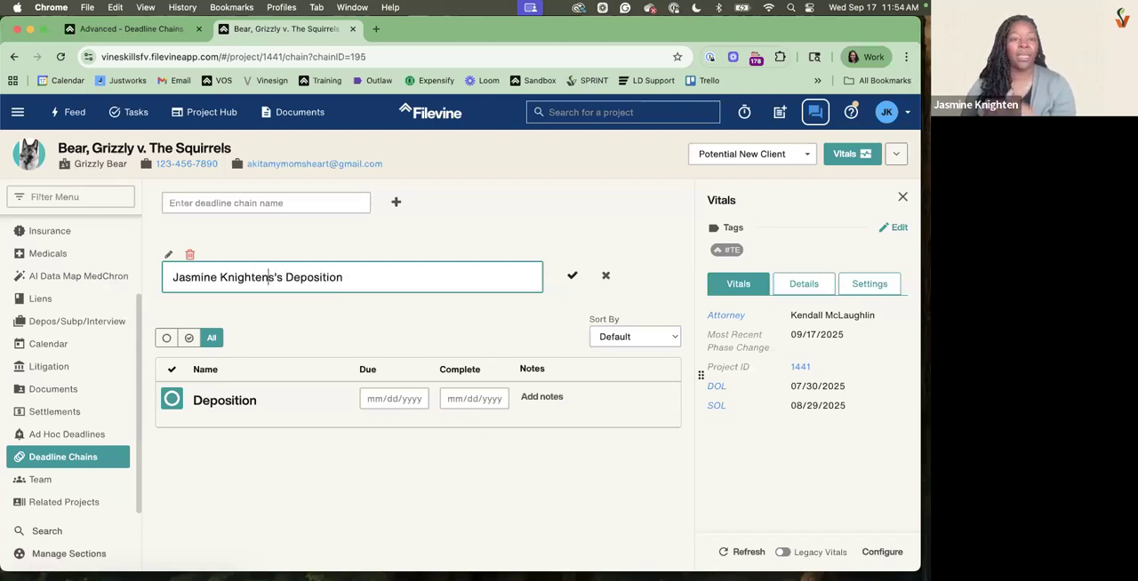
{"action": "left_click", "coordinate": [572, 276]}
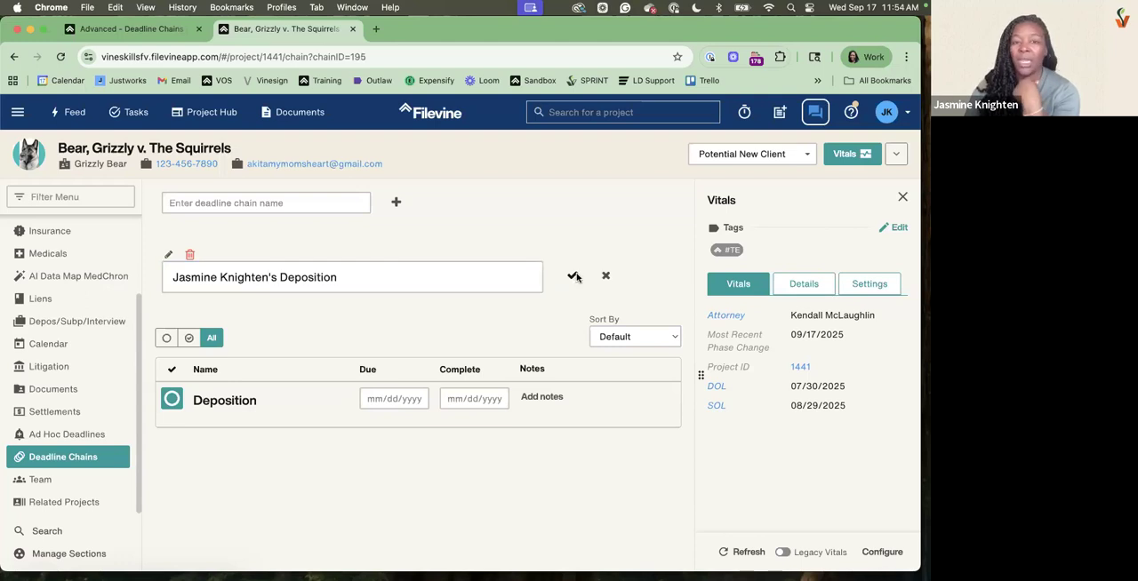
Set the Deposition deadline's due date to 10/16/2025 in the project's deposition chain
{"action": "left_click", "coordinate": [384, 381]}
{"action": "scroll", "coordinate": [382, 426], "scroll_direction": "down", "scroll_amount": 1}
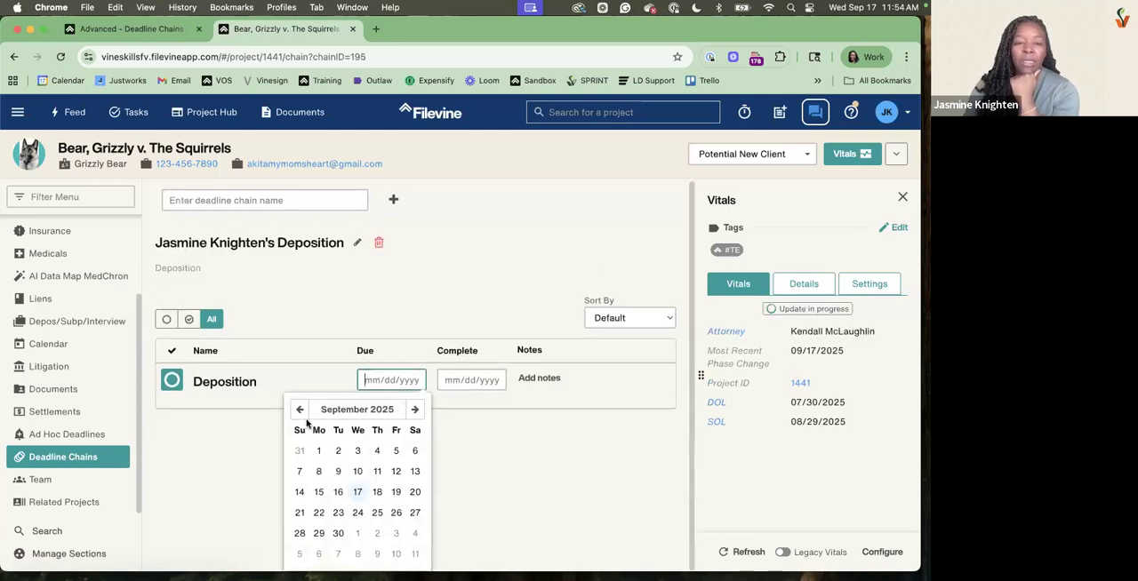
{"action": "left_click", "coordinate": [414, 410]}
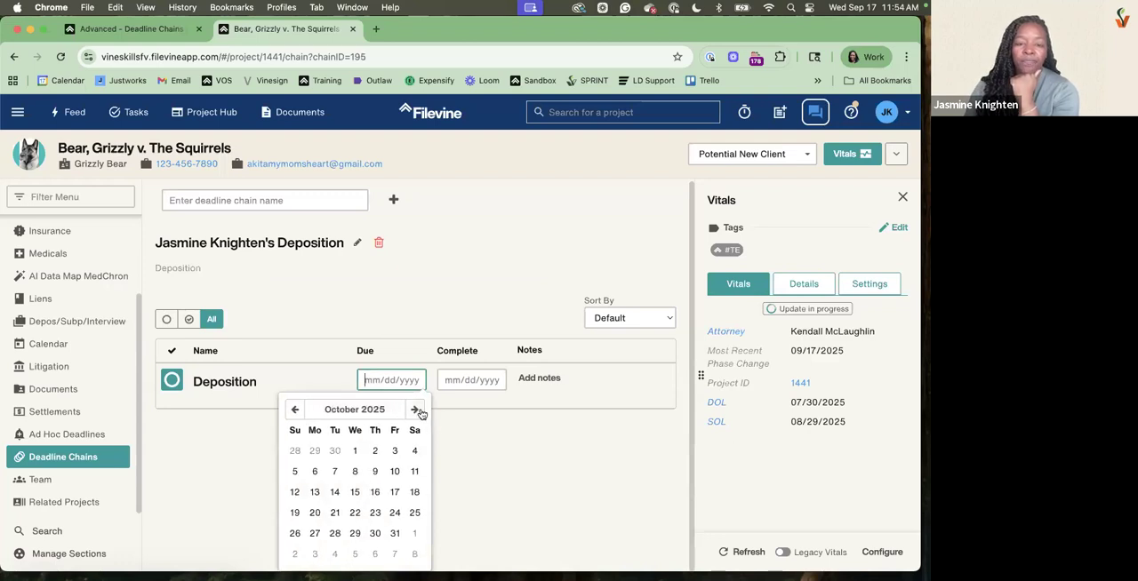
{"action": "left_click", "coordinate": [374, 495]}
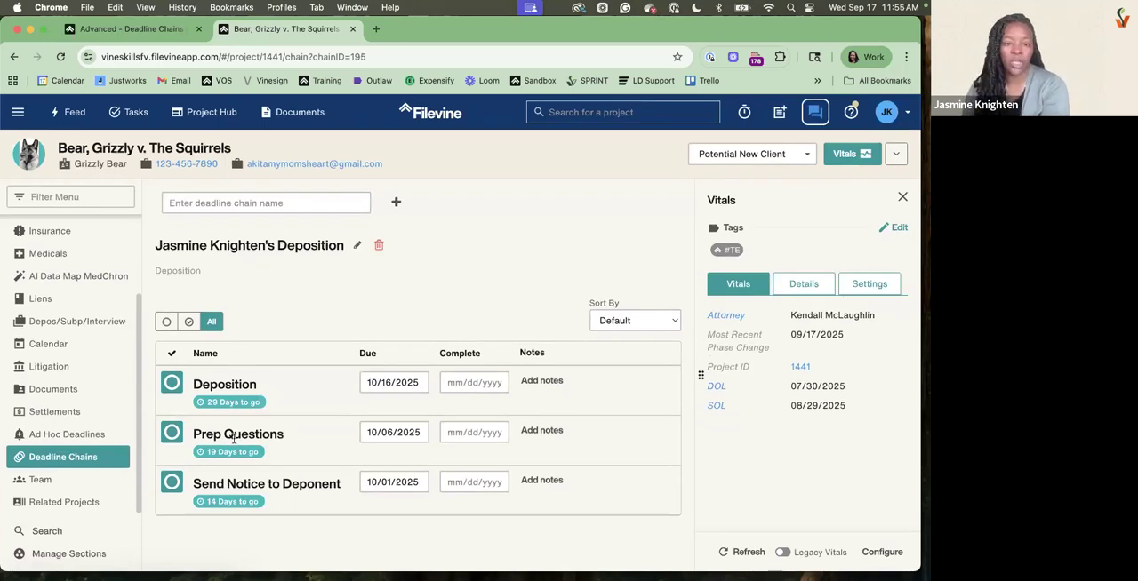
Sort the deadlines in the chain by due date
{"action": "left_click_drag", "start_coordinate": [193, 478], "coordinate": [385, 508]}
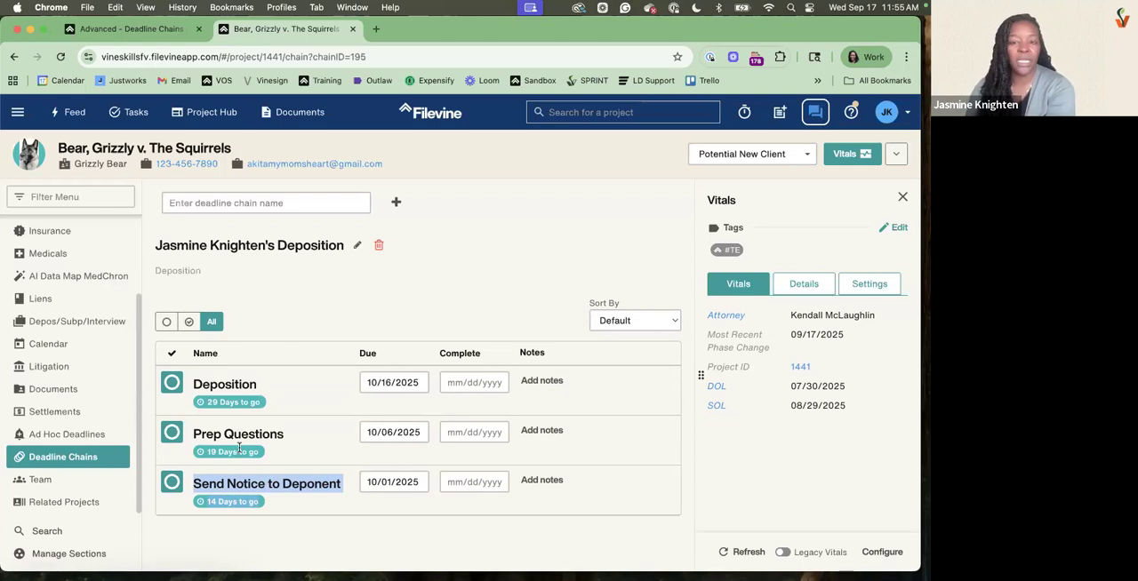
{"action": "left_click", "coordinate": [617, 321]}
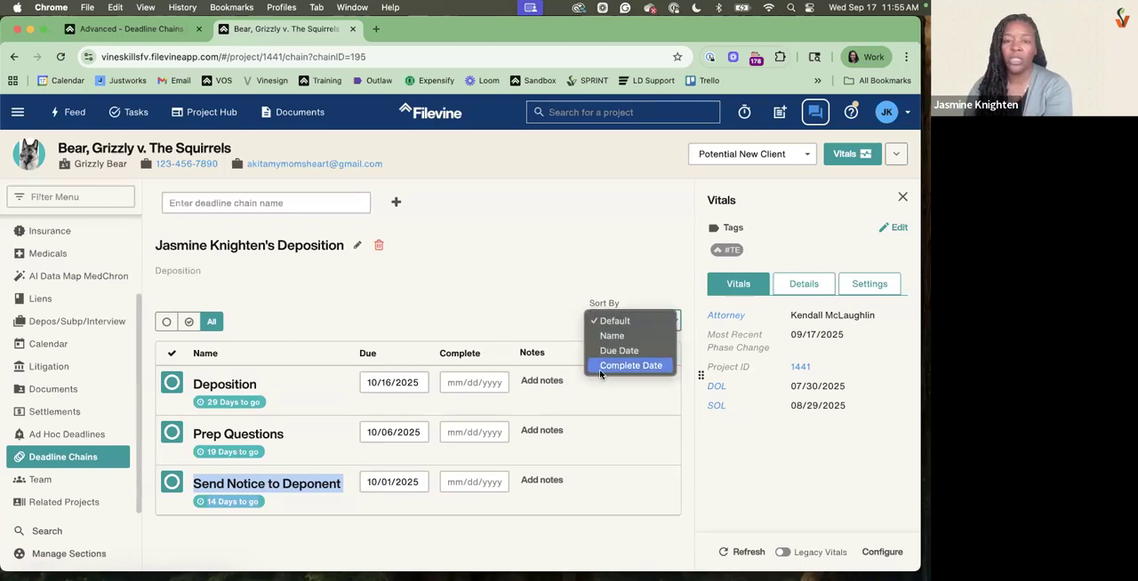
{"action": "left_click", "coordinate": [611, 350]}
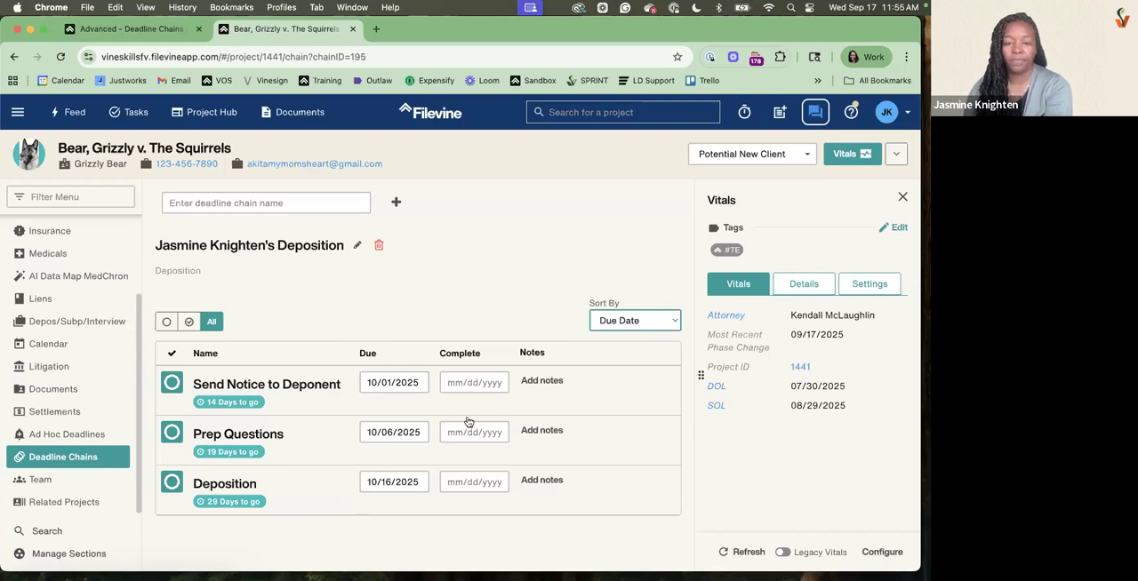
Add the note "Test" to the Send Notice to Deponent deadline and save it
{"action": "left_click", "coordinate": [538, 384]}
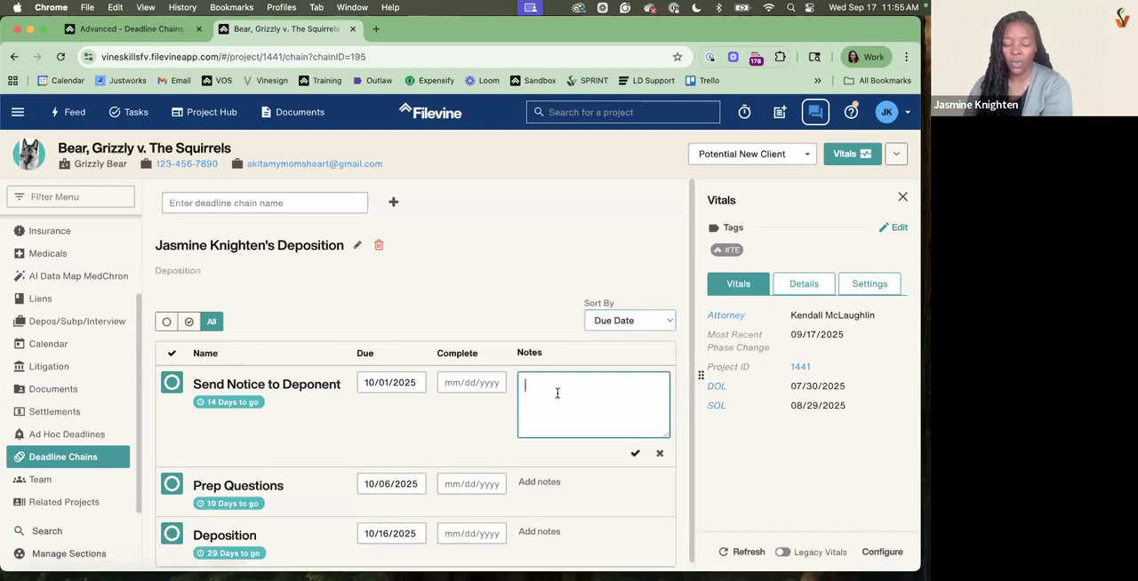
{"action": "type", "text": "TEst"}
{"action": "key", "text": "BackSpace"}
{"action": "key", "text": "BackSpace"}
{"action": "key", "text": "BackSpace"}
{"action": "type", "text": "est"}
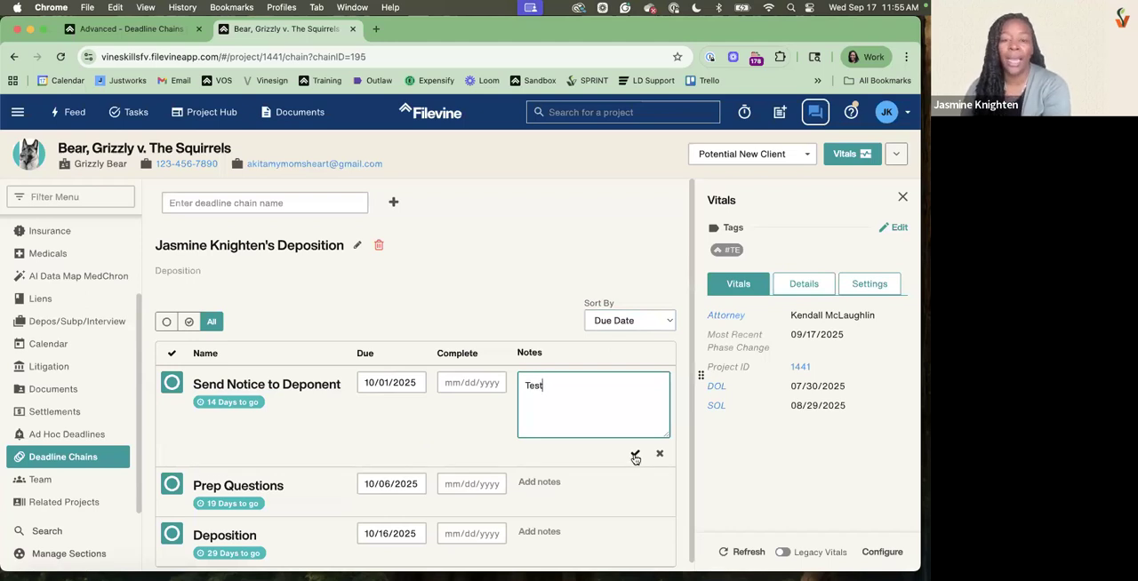
{"action": "left_click", "coordinate": [635, 456]}
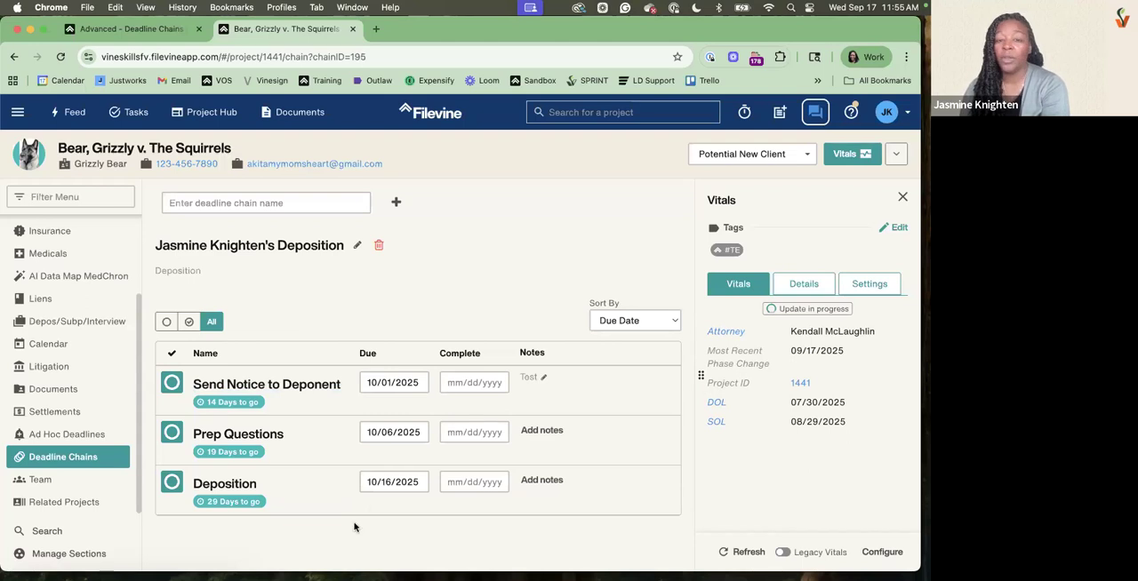
Reschedule the Deposition deadline's due date to 10/23/2025
{"action": "left_click", "coordinate": [391, 480]}
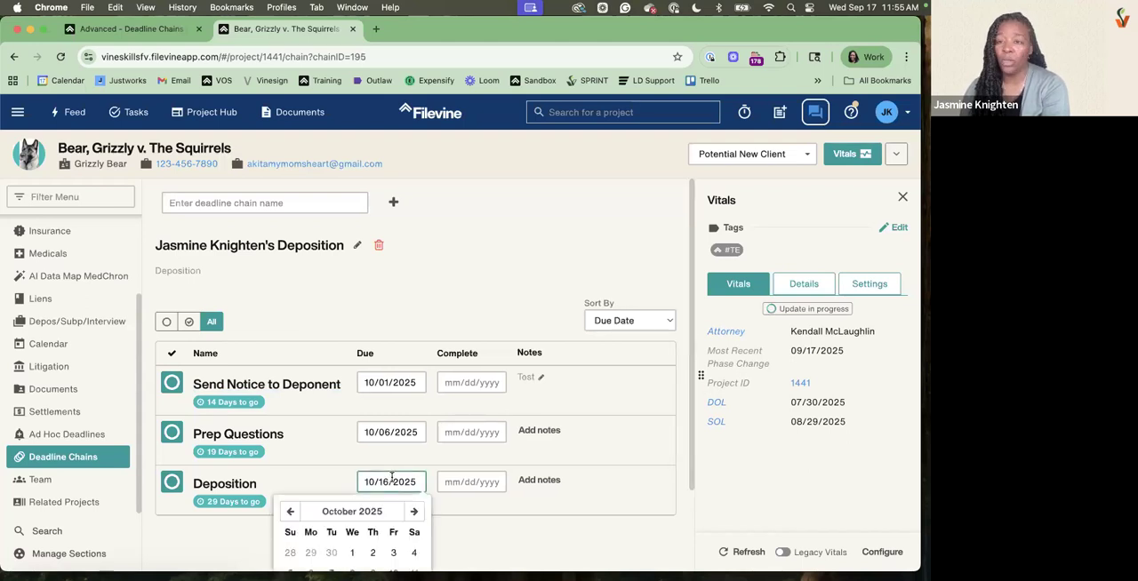
{"action": "scroll", "coordinate": [389, 471], "scroll_direction": "down", "scroll_amount": 3}
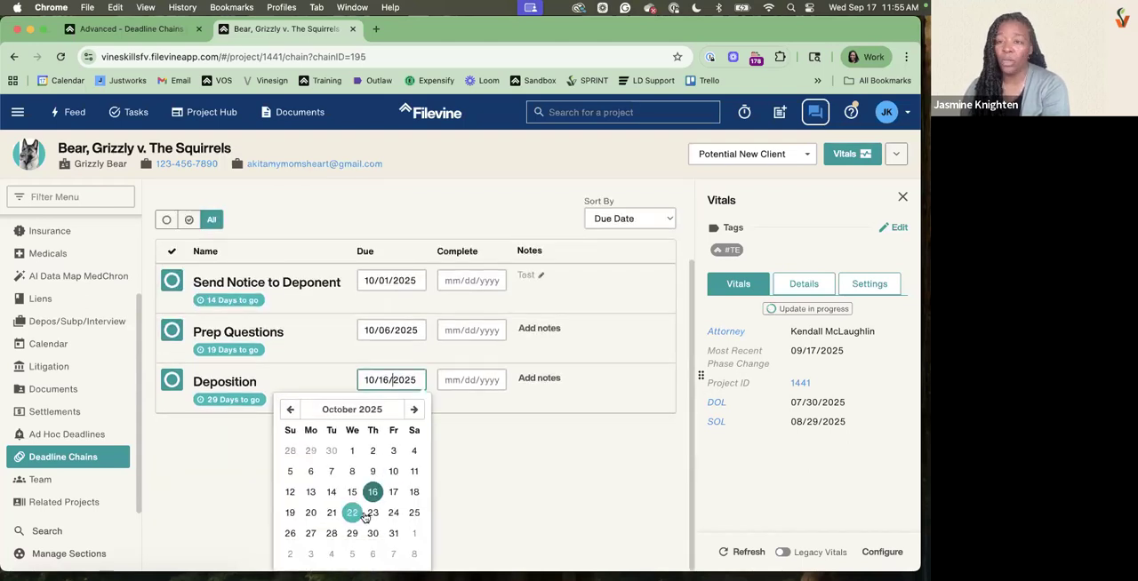
{"action": "left_click", "coordinate": [373, 513]}
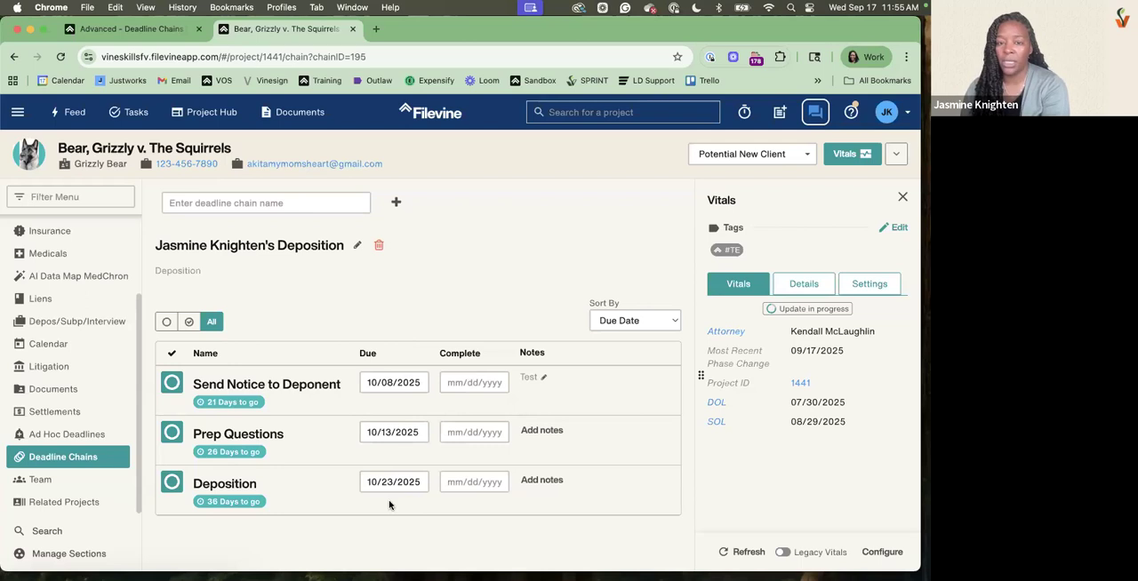
Mark the Send Notice to Deponent deadline complete, and check the completion date picker for Prep Questions without choosing a date
{"action": "left_click", "coordinate": [171, 384]}
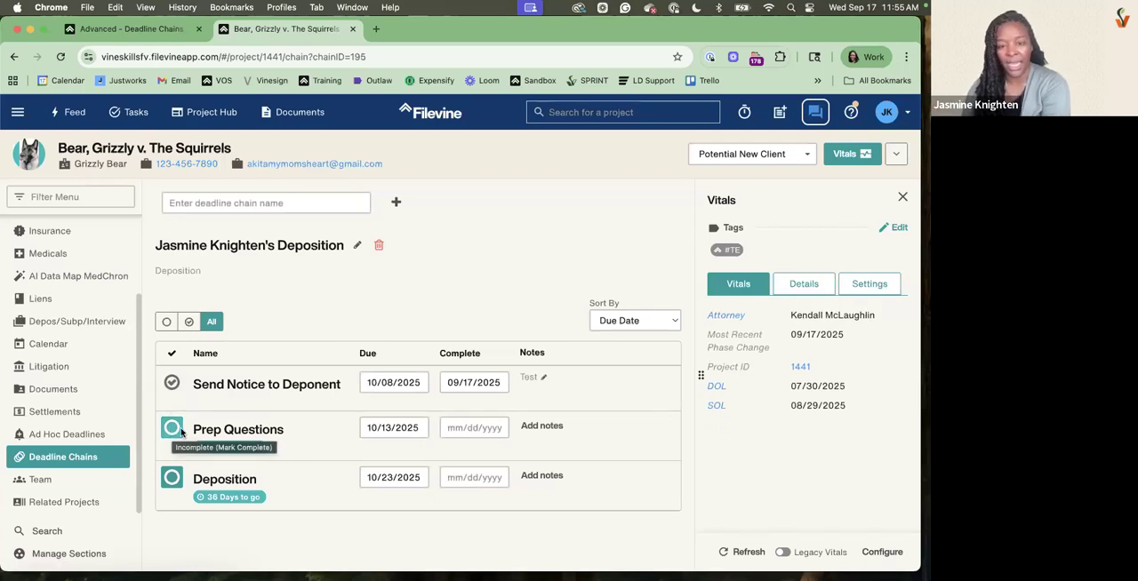
{"action": "left_click", "coordinate": [462, 429]}
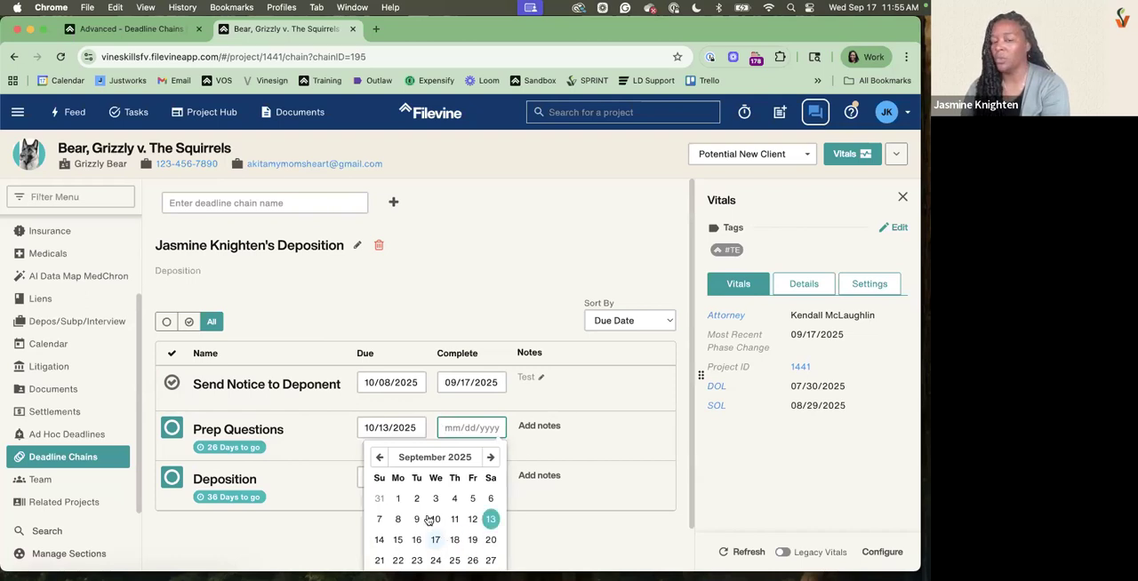
{"action": "left_click", "coordinate": [391, 307]}
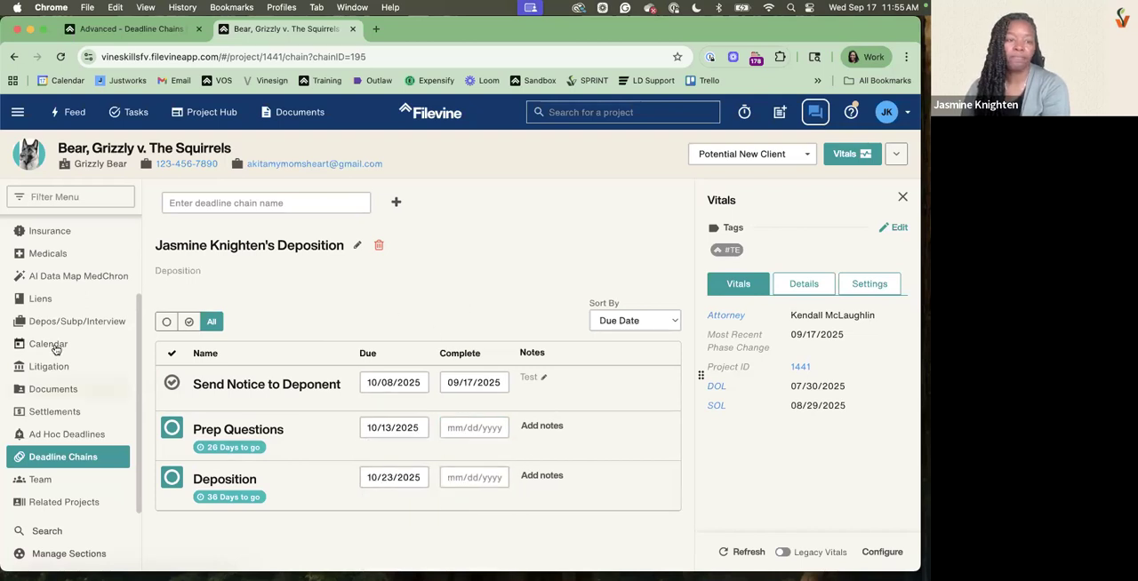
Switch to the project's Client's Deposition chain and review its deadlines
{"action": "left_click", "coordinate": [302, 203]}
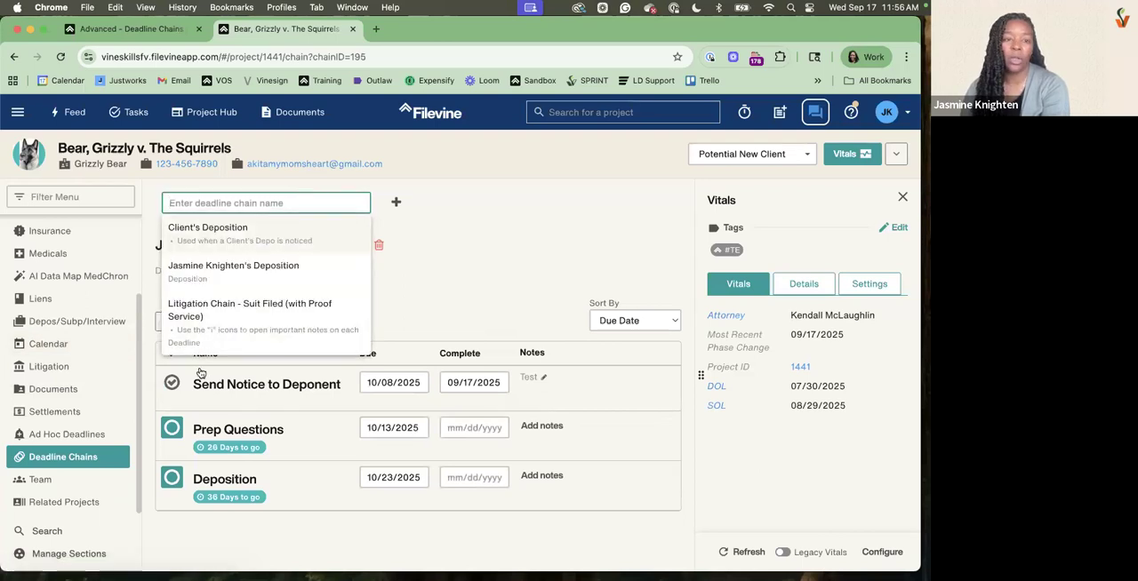
{"action": "left_click", "coordinate": [201, 233]}
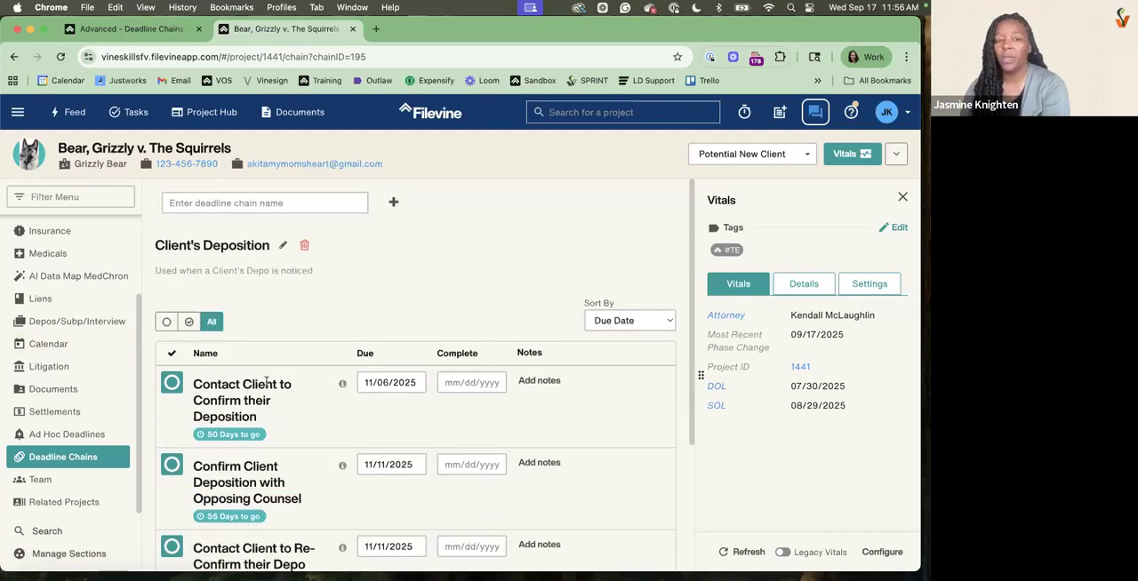
{"action": "scroll", "coordinate": [355, 329], "scroll_direction": "down", "scroll_amount": 3}
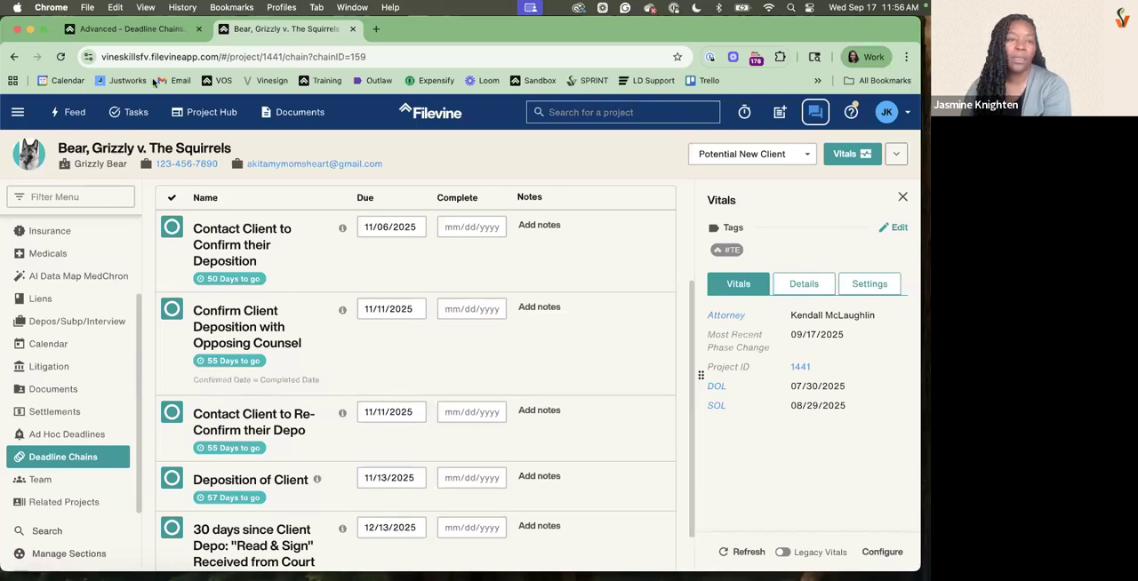
Check the Deposition chain's setup in the Advanced browser tab, dismiss the page search there, and return to the project
{"action": "left_click", "coordinate": [151, 30]}
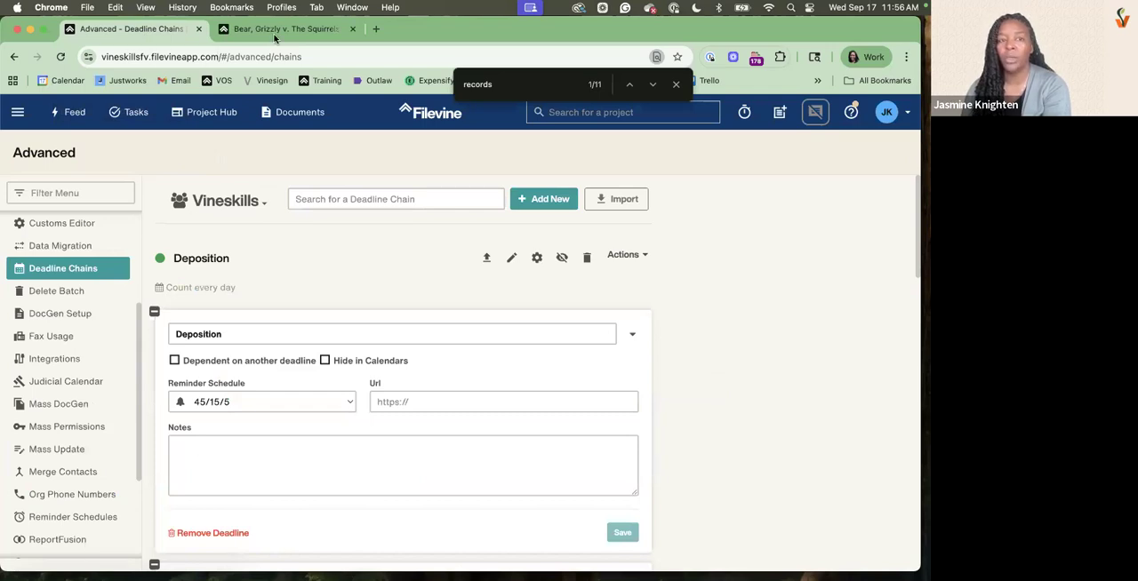
{"action": "key", "text": "Escape"}
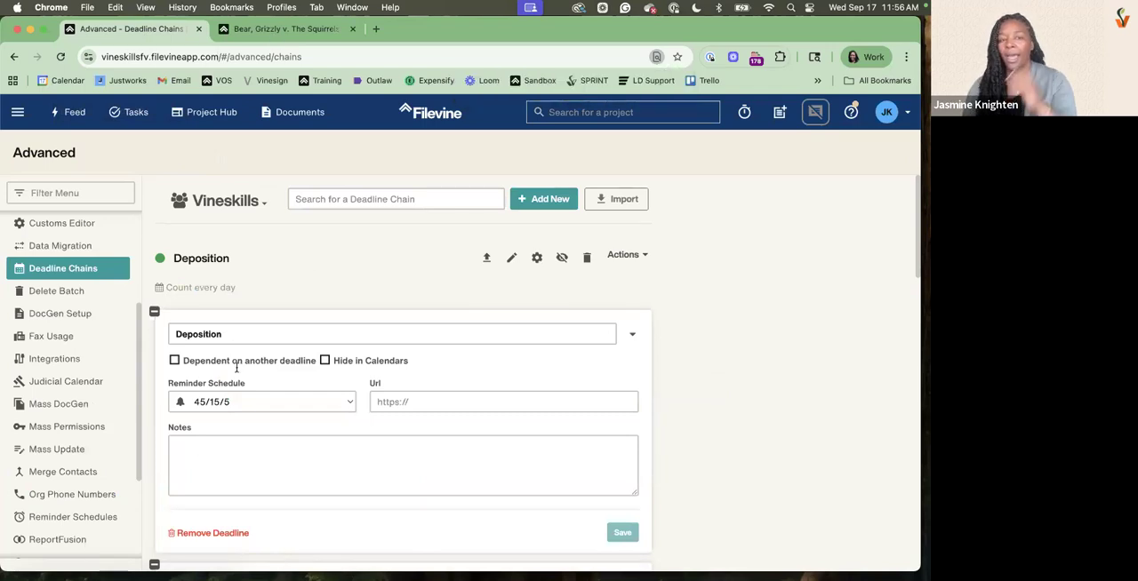
{"action": "key", "text": "ctrl+Tab"}
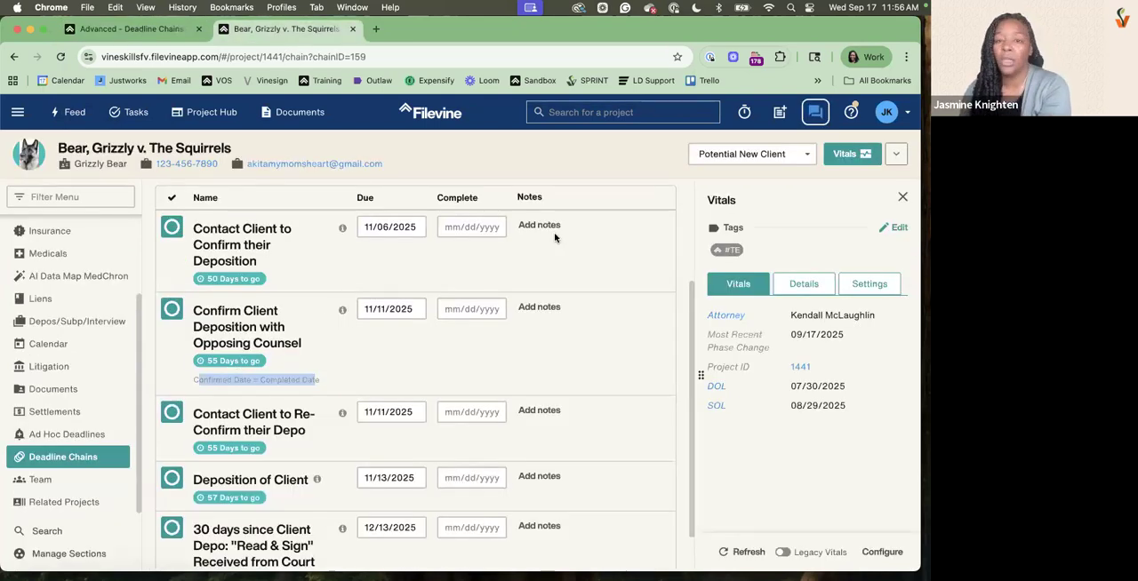
Show October 2025 in the project's calendar and view the details of the Prep Questions event
{"action": "left_click", "coordinate": [46, 345]}
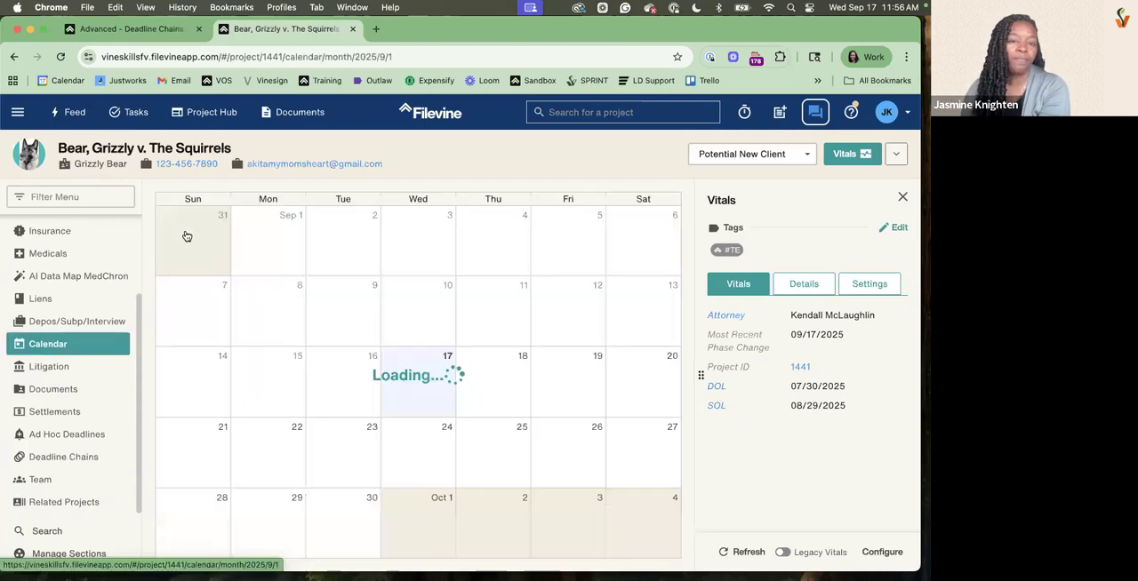
{"action": "left_click", "coordinate": [236, 206]}
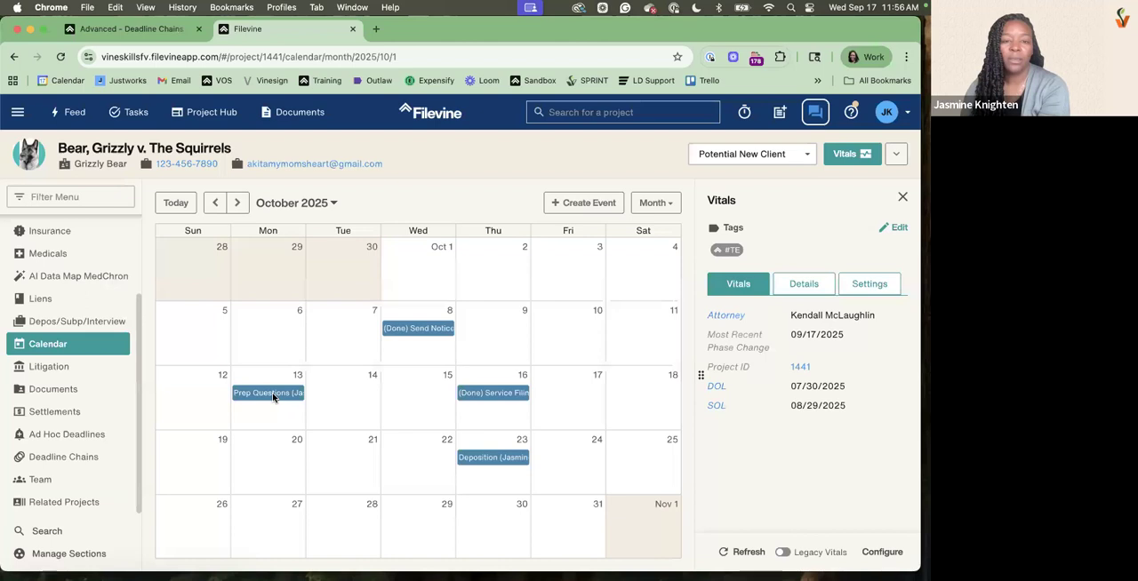
{"action": "left_click", "coordinate": [278, 390]}
{"action": "left_click_drag", "start_coordinate": [403, 137], "coordinate": [555, 142]}
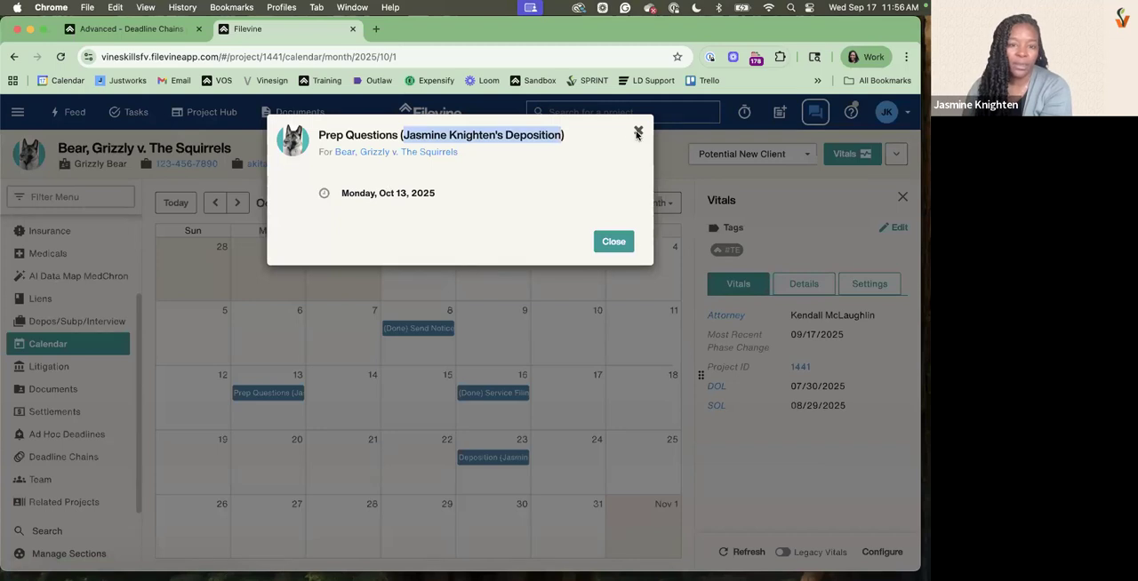
{"action": "left_click", "coordinate": [476, 457]}
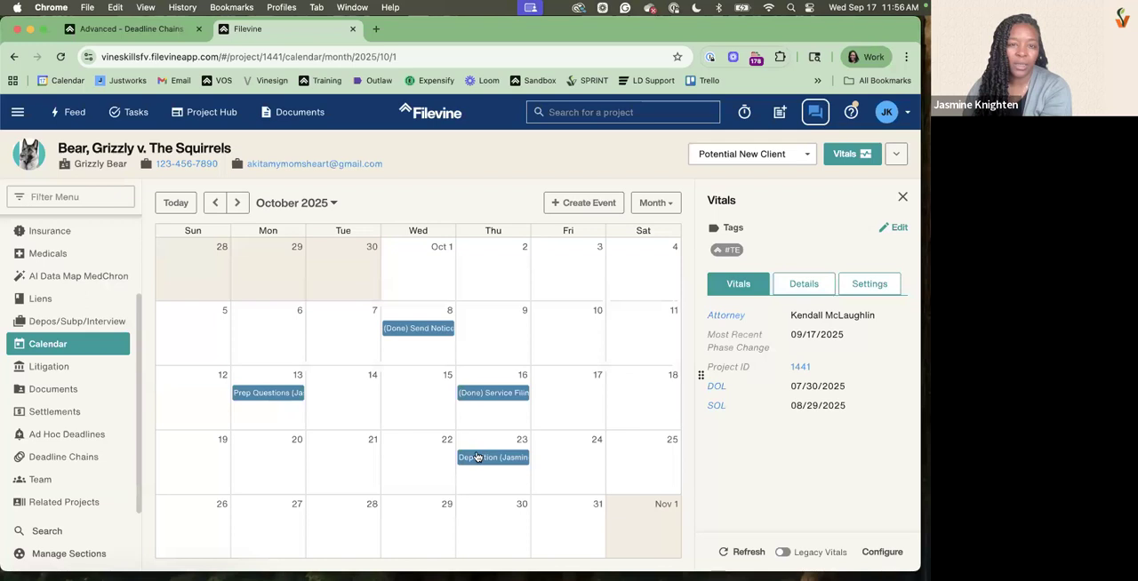
View the calendar details of the October 23 Deposition event and the October 8 Send Notice to Deponent event
{"action": "left_click", "coordinate": [476, 457]}
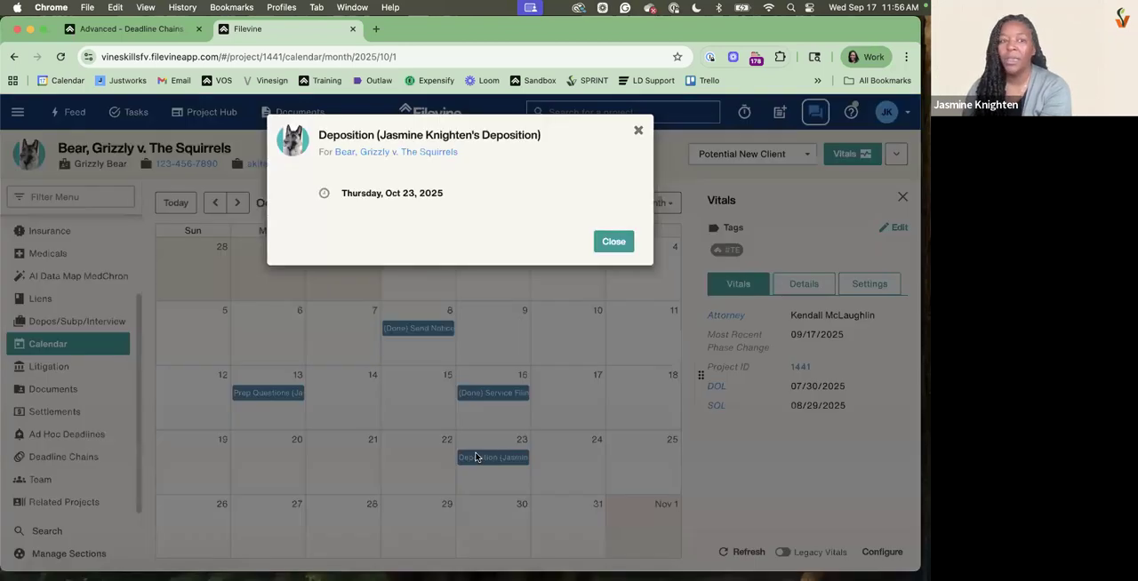
{"action": "left_click", "coordinate": [476, 457]}
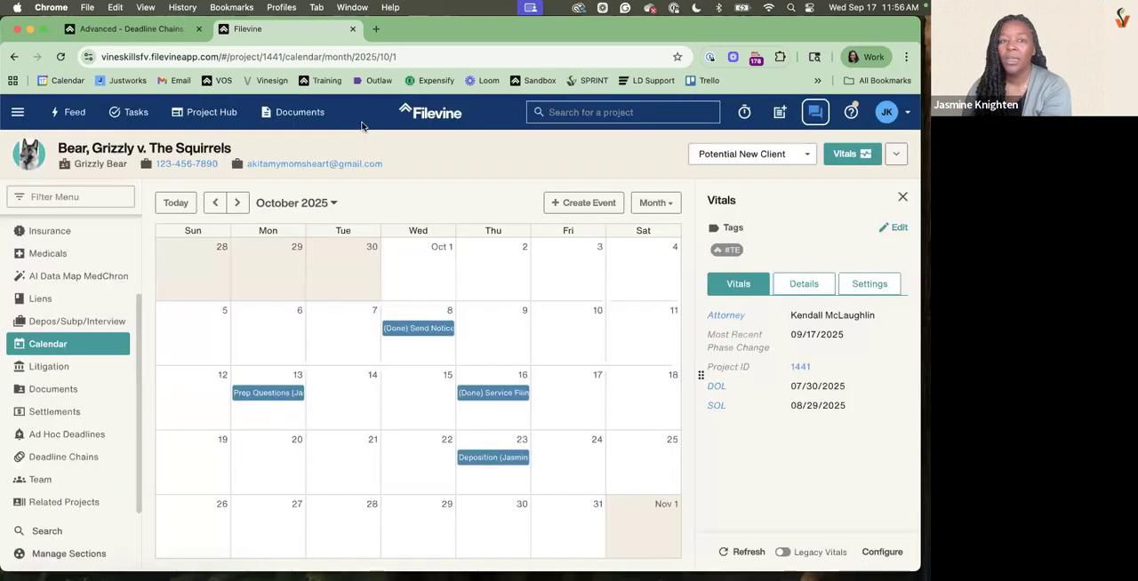
{"action": "left_click", "coordinate": [418, 328]}
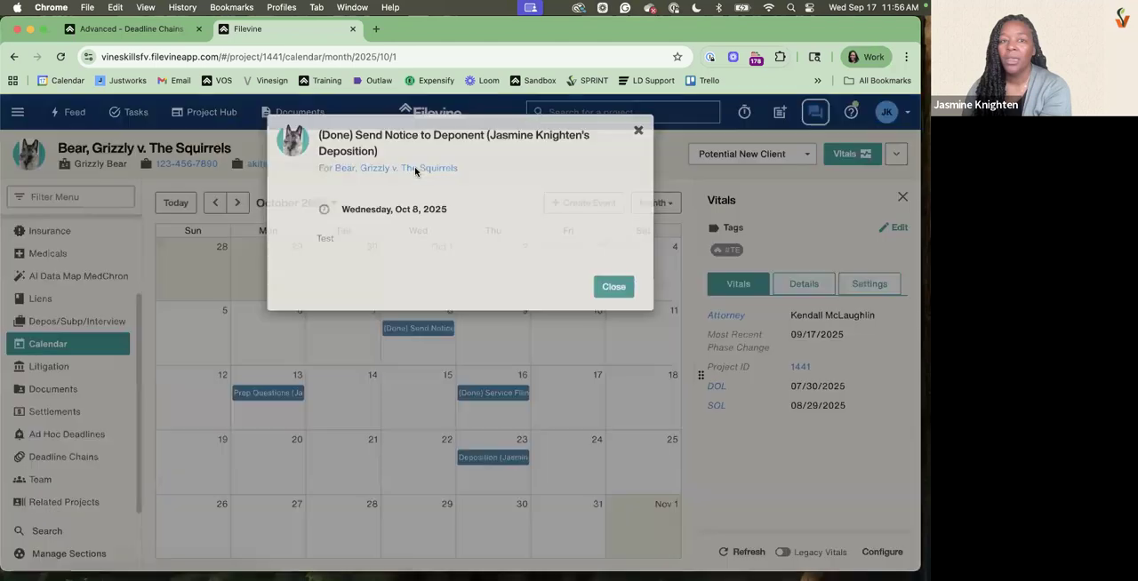
{"action": "double_click", "coordinate": [325, 238]}
{"action": "left_click_drag", "start_coordinate": [322, 135], "coordinate": [354, 135]}
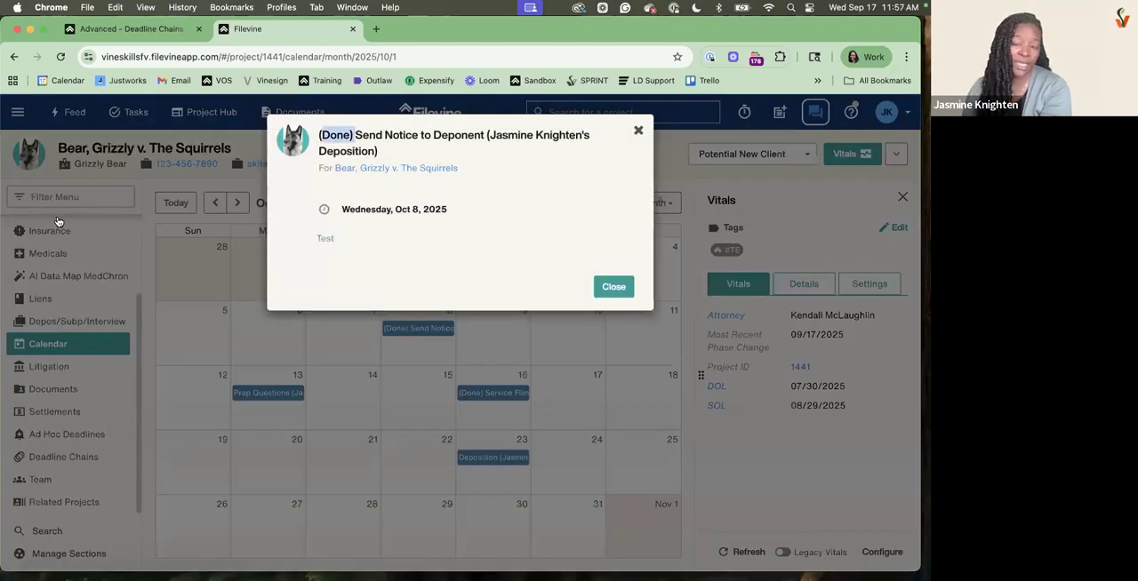
{"action": "left_click", "coordinate": [614, 286]}
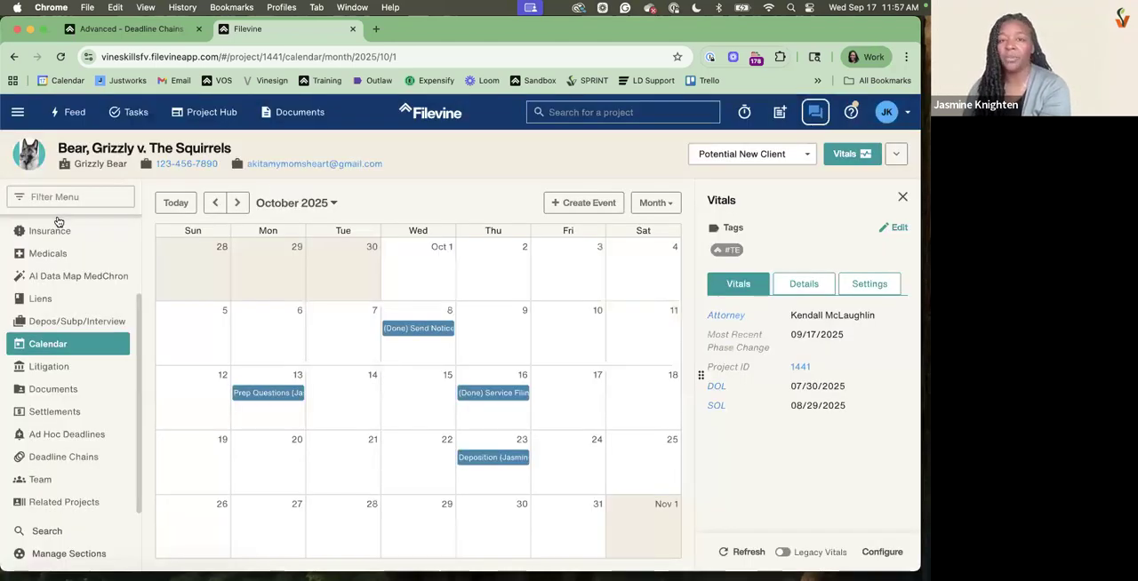
{"action": "left_click", "coordinate": [18, 112]}
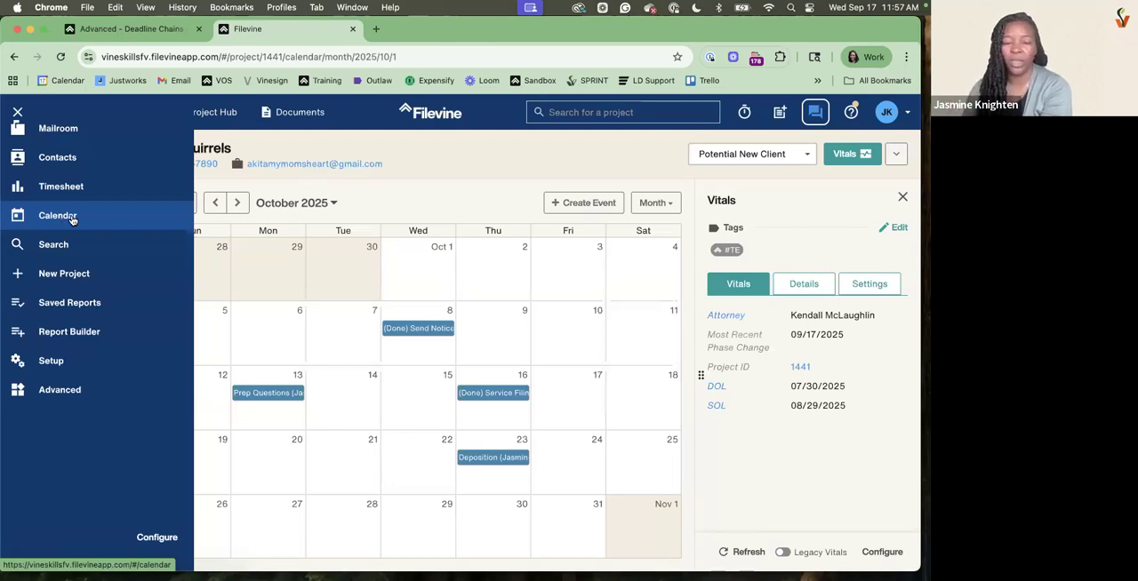
{"action": "left_click", "coordinate": [383, 197]}
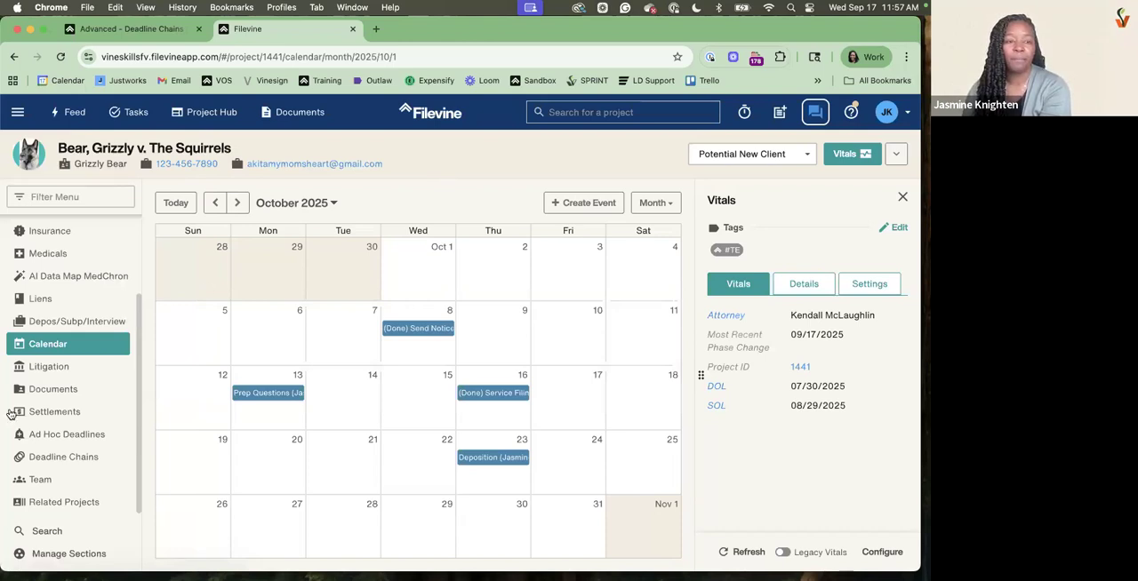
Return to the project's Deadline Chains section and look through the Client's Deposition deadlines
{"action": "left_click", "coordinate": [51, 460]}
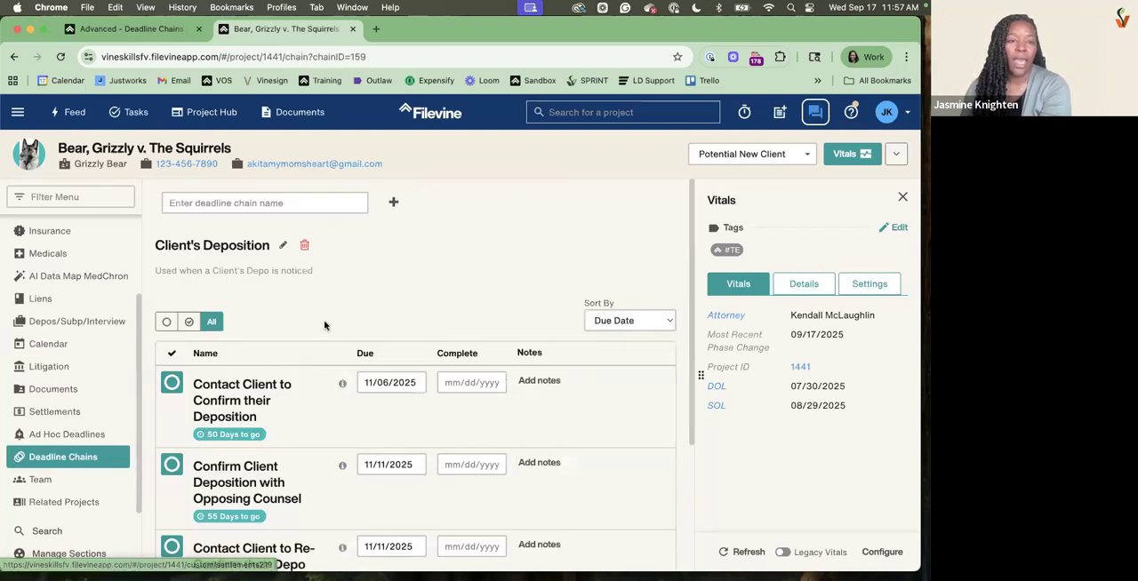
{"action": "scroll", "coordinate": [324, 326], "scroll_direction": "down", "scroll_amount": 1}
{"action": "scroll", "coordinate": [324, 327], "scroll_direction": "down", "scroll_amount": 3}
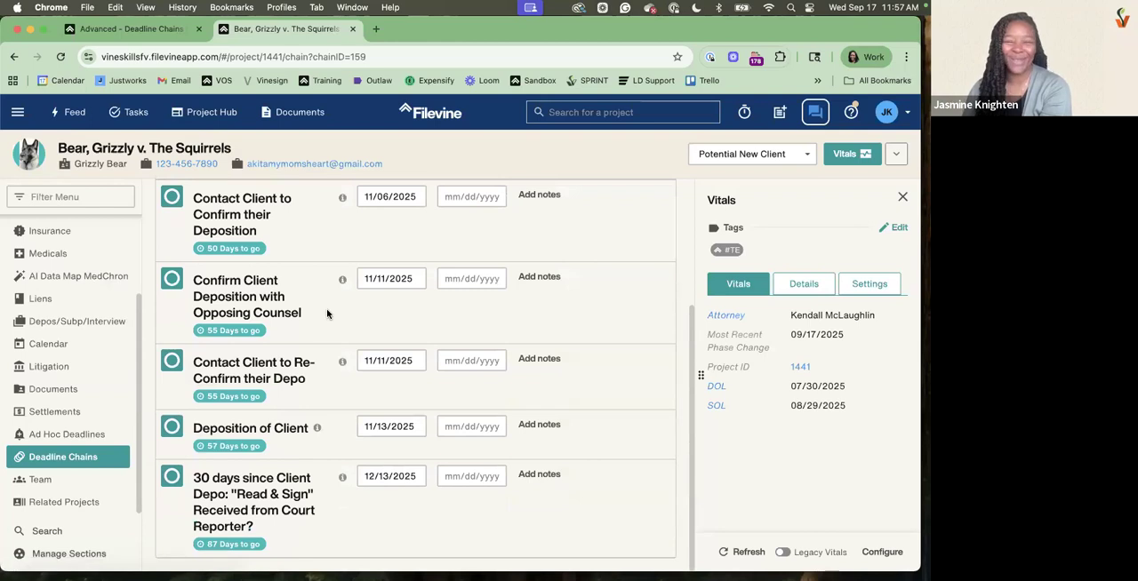
{"action": "scroll", "coordinate": [326, 314], "scroll_direction": "up", "scroll_amount": 4}
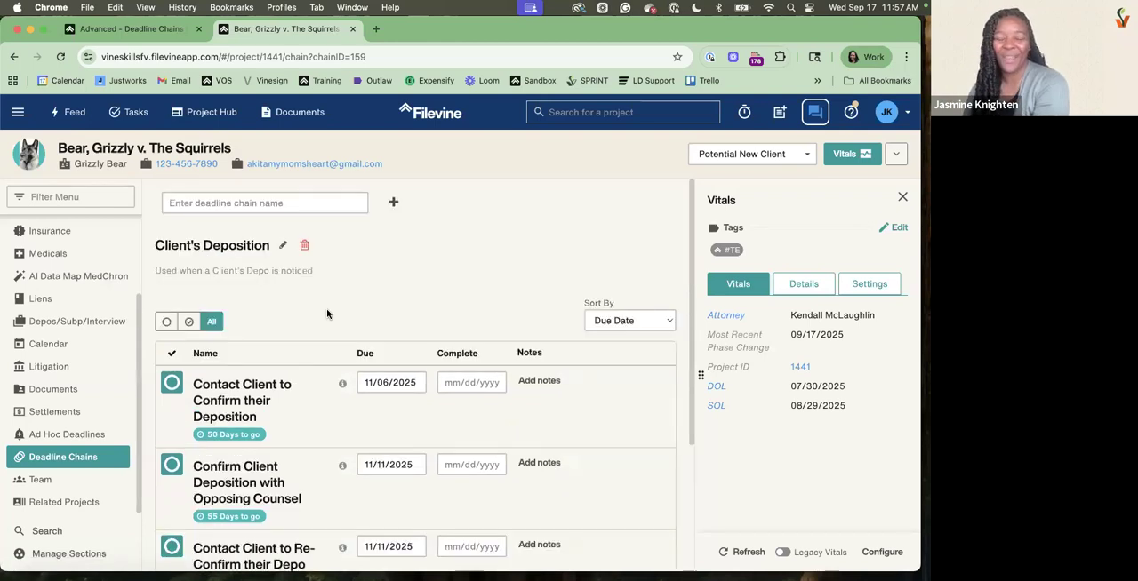
Open the list of the project's deadline chains
{"action": "left_click", "coordinate": [351, 205]}
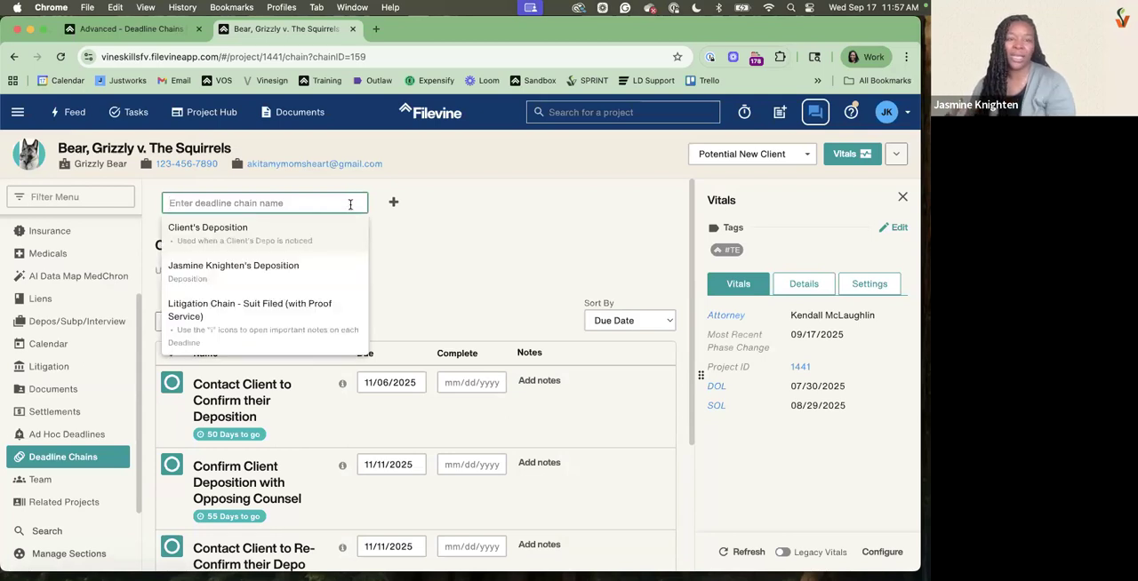